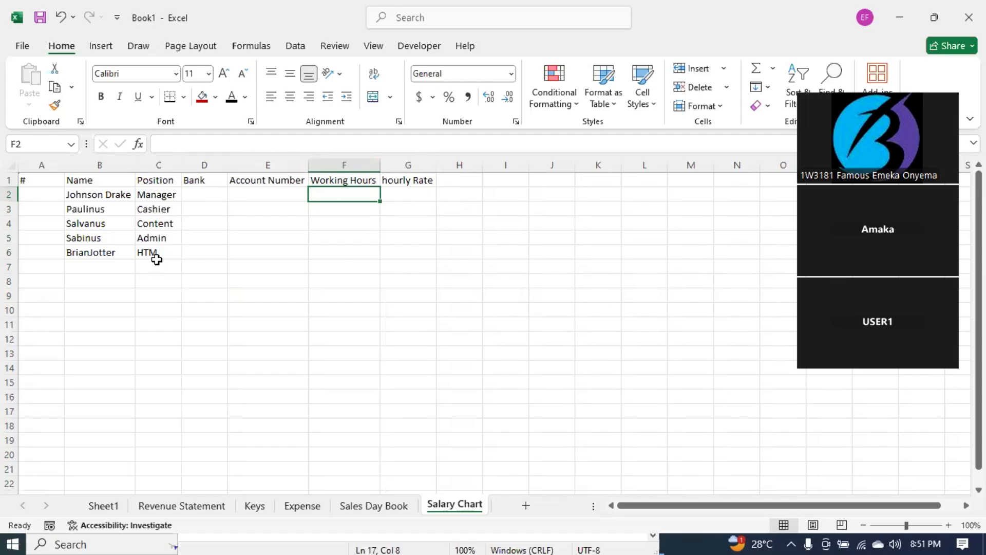
Step: Correct the position of the last employee in cell C6 to HRM
click(157, 256)
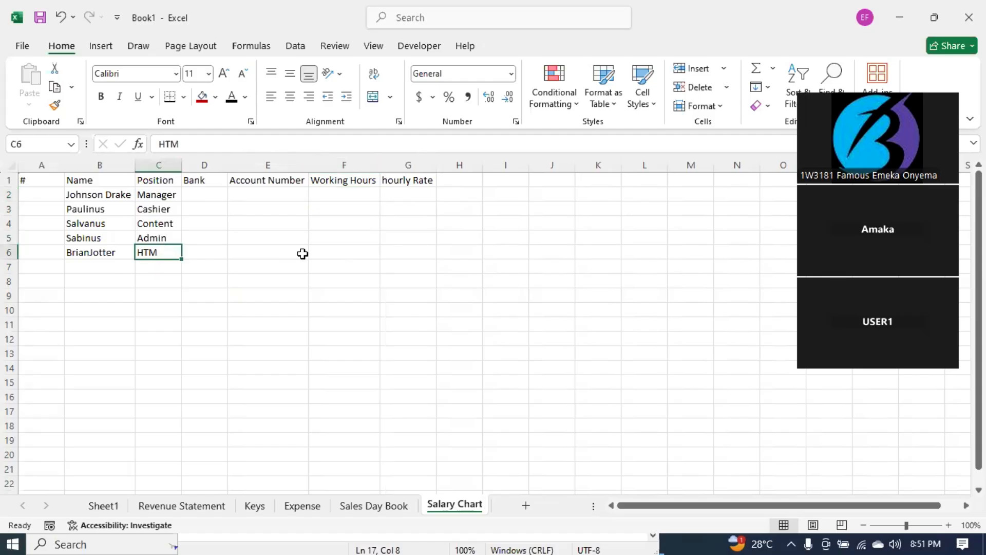
text(HR)
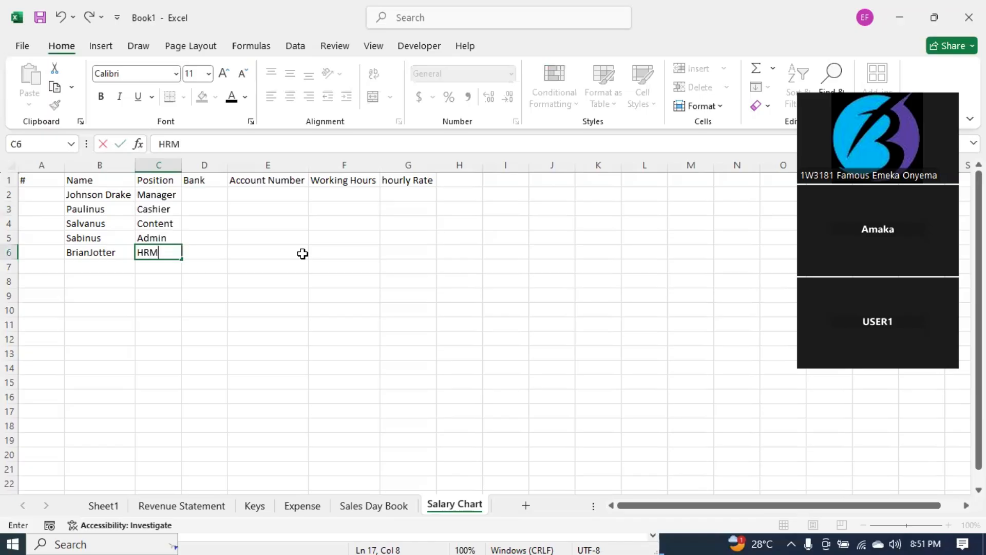
click(303, 263)
Step: Fill the Working Hours column in F2:F6 with 5, 5, 4, 5 and 3
click(350, 196)
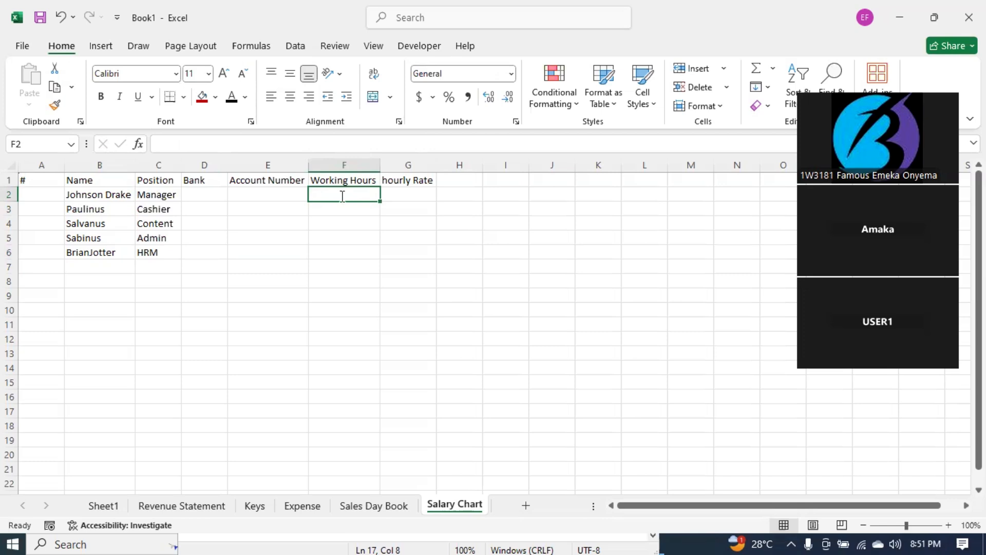
text(5)
click(354, 222)
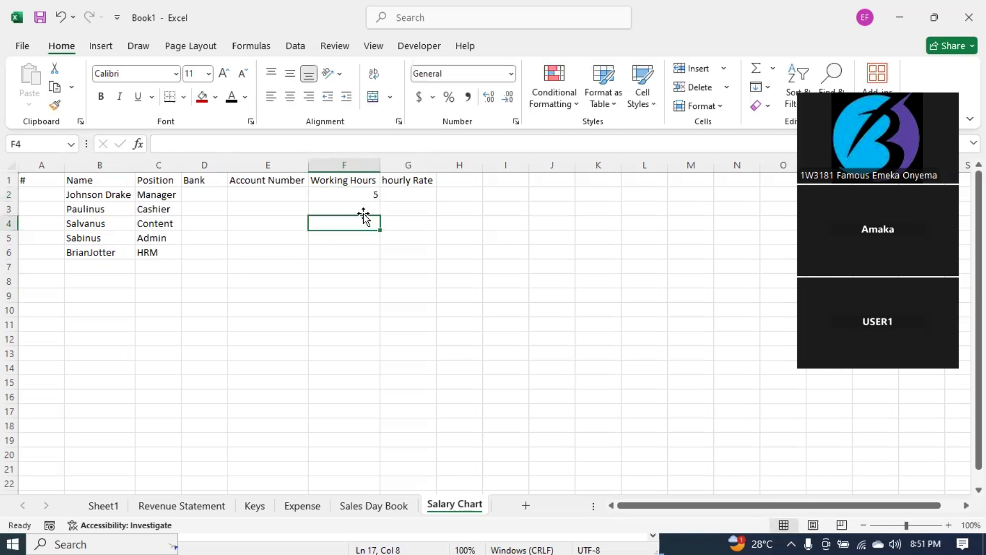
text(4)
click(366, 215)
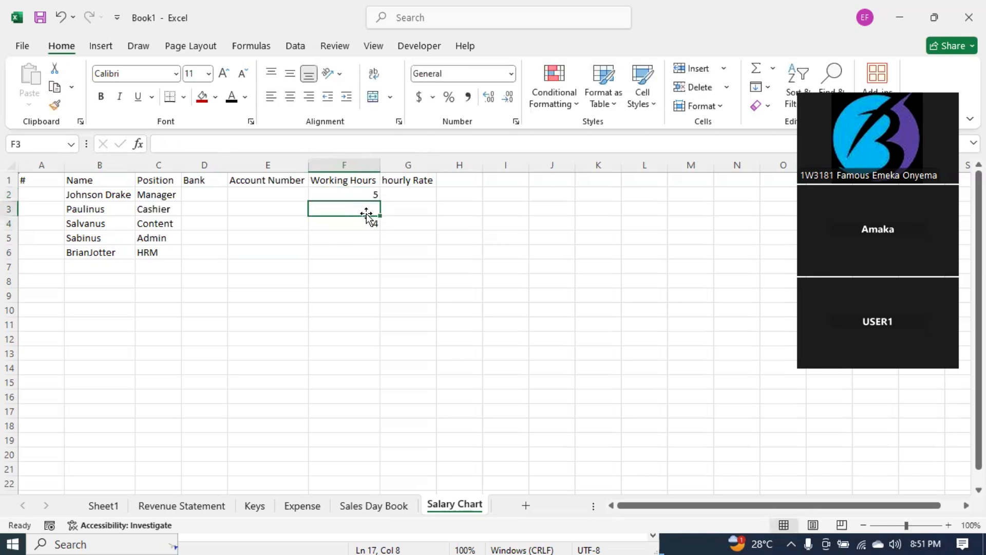
text(5)
click(359, 239)
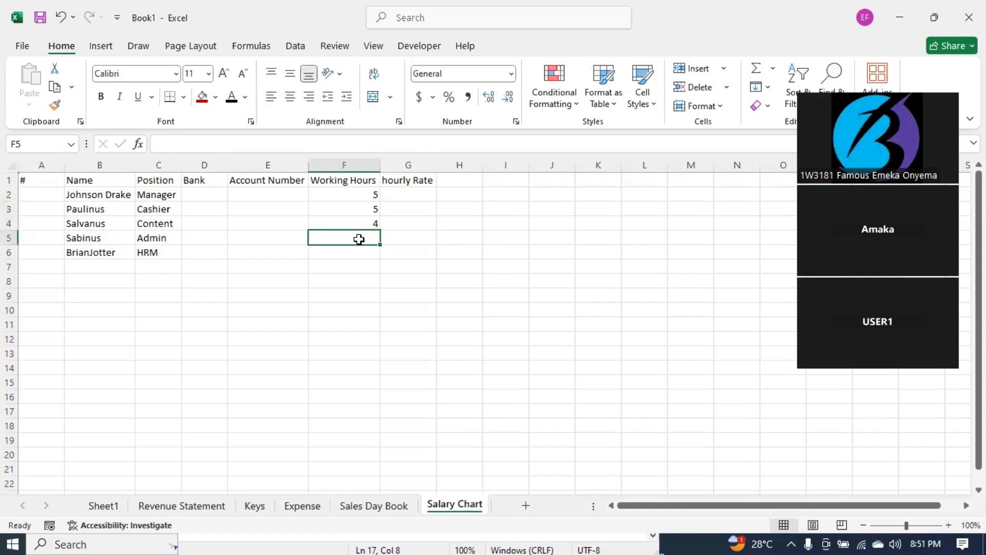
text(5)
click(357, 253)
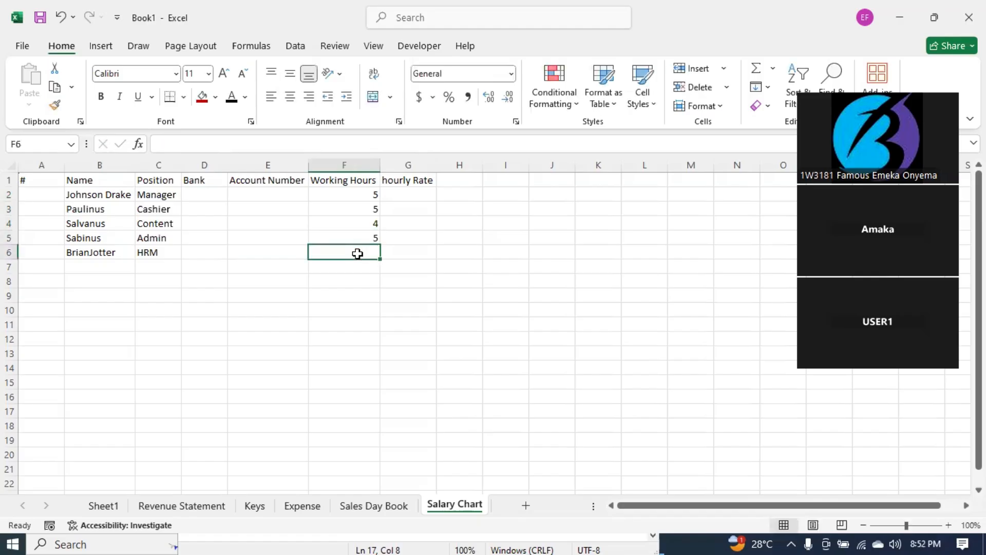
text(3)
click(460, 281)
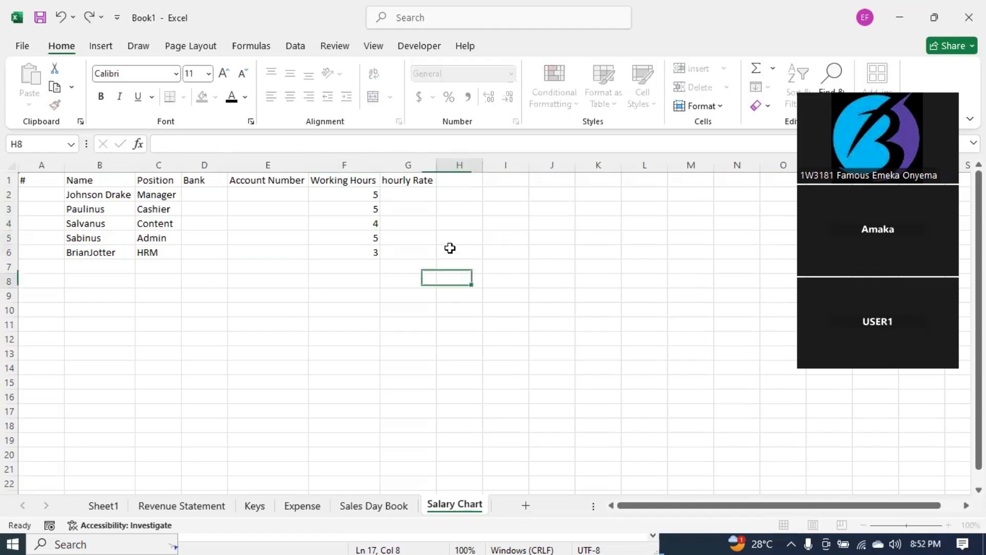
Step: Set the hourly rate to 20000 in G2 and fill it down to G6 for all employees
click(411, 193)
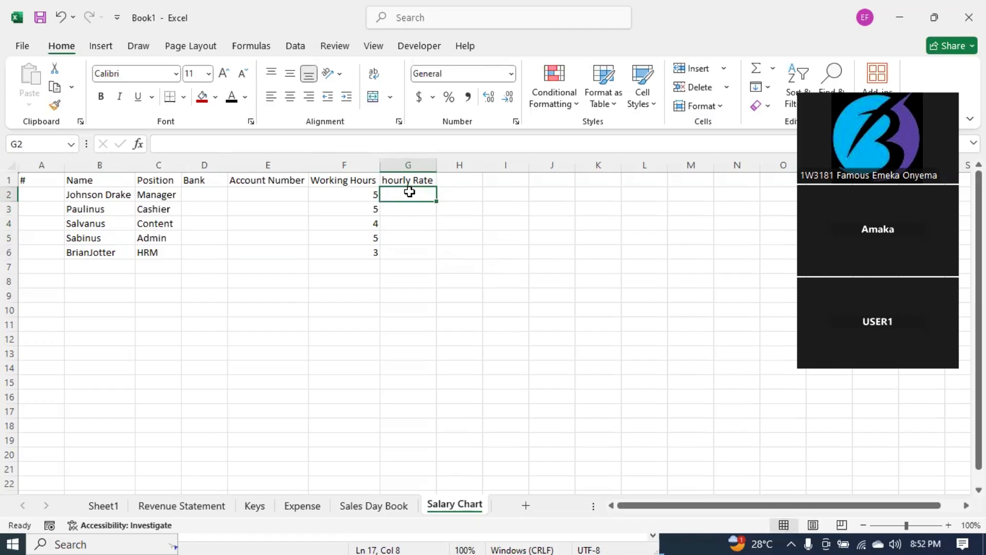
text(20000)
key(Return)
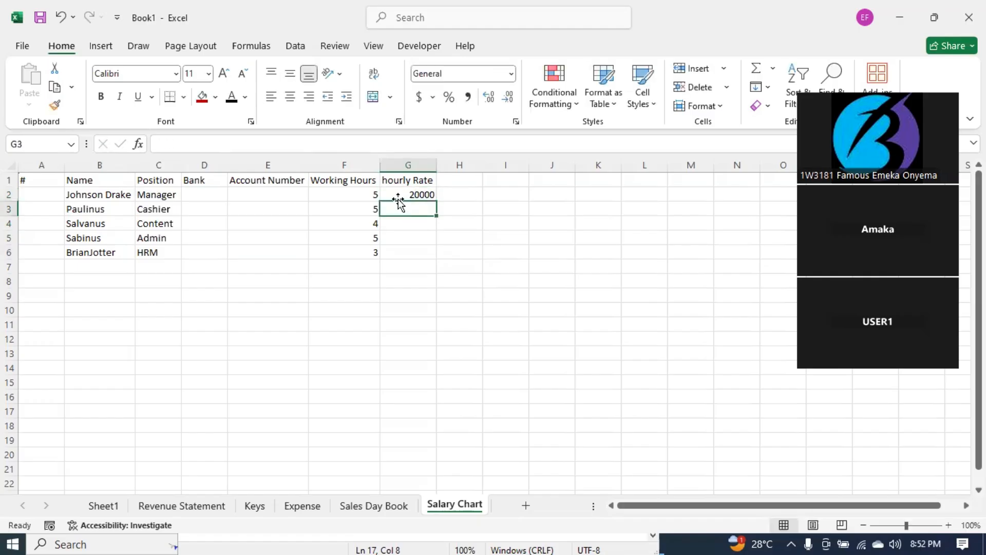
click(434, 197)
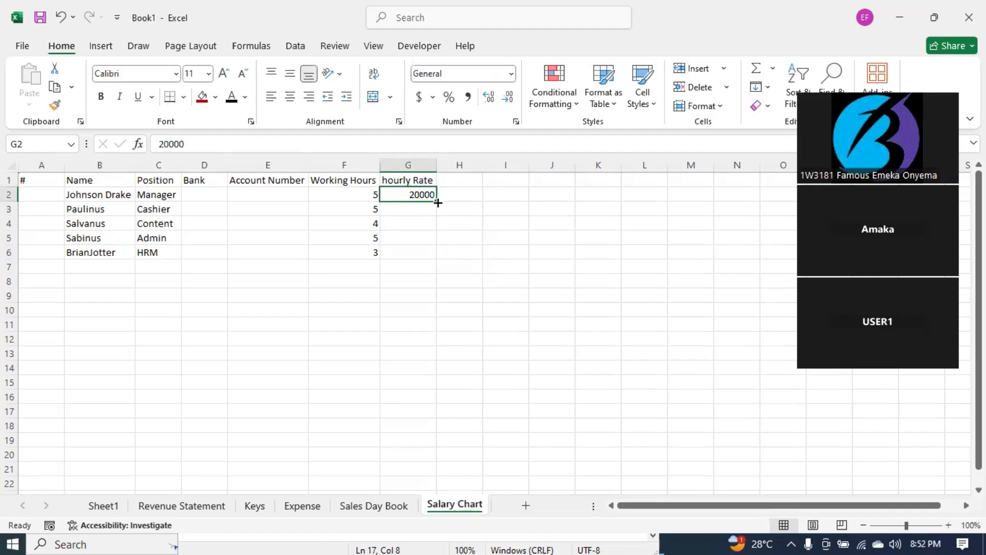
double_click(438, 202)
click(459, 251)
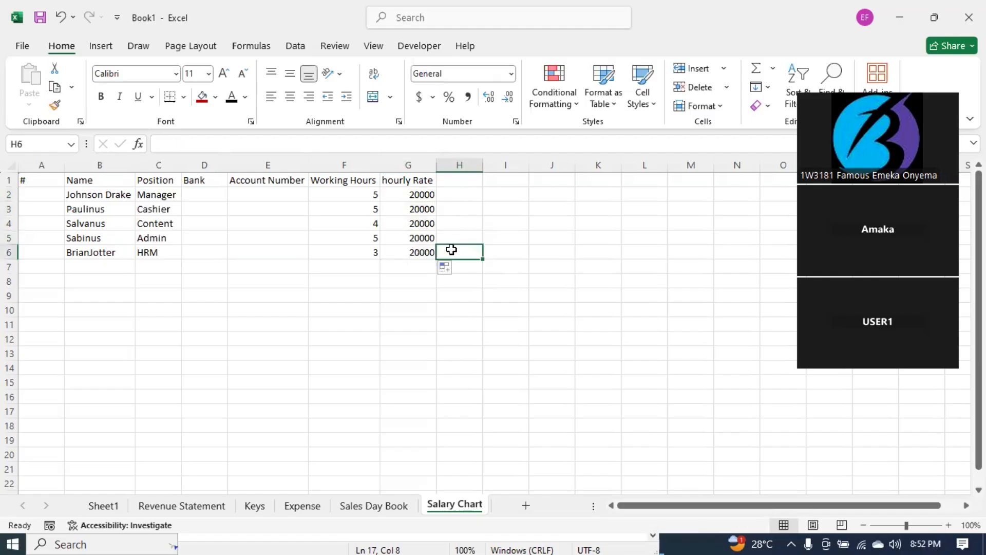
Step: Add the column header Salary in cell H1, beside the hourly rate
click(466, 178)
text(Salar)
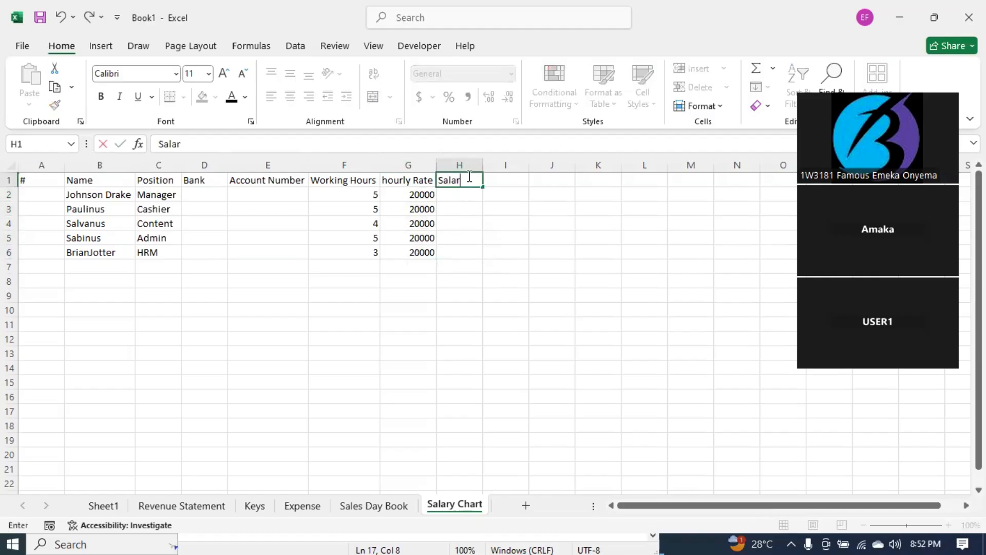
text(y)
click(471, 204)
Step: Calculate the first salary in H2 with the formula =G2*F2 and fill it down to H6
click(464, 191)
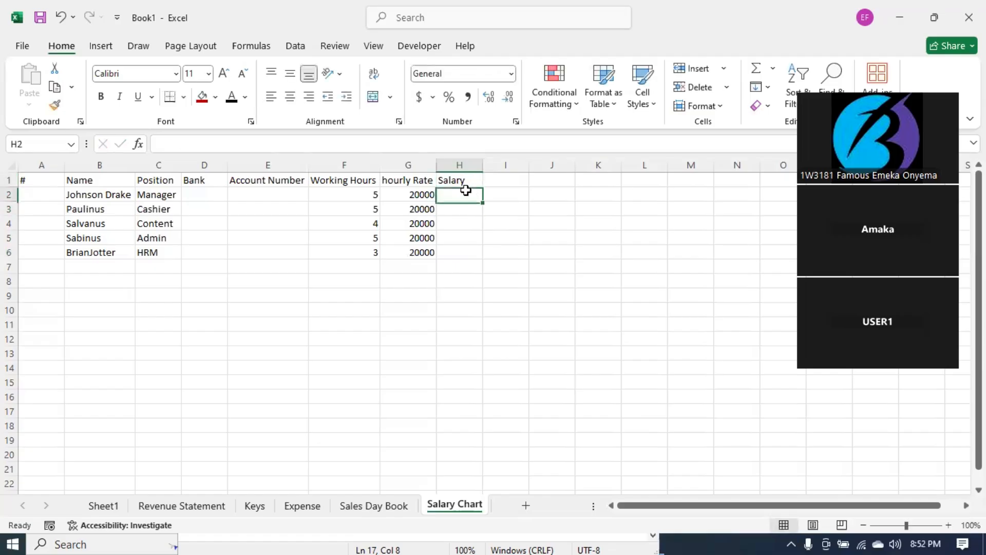
text(=)
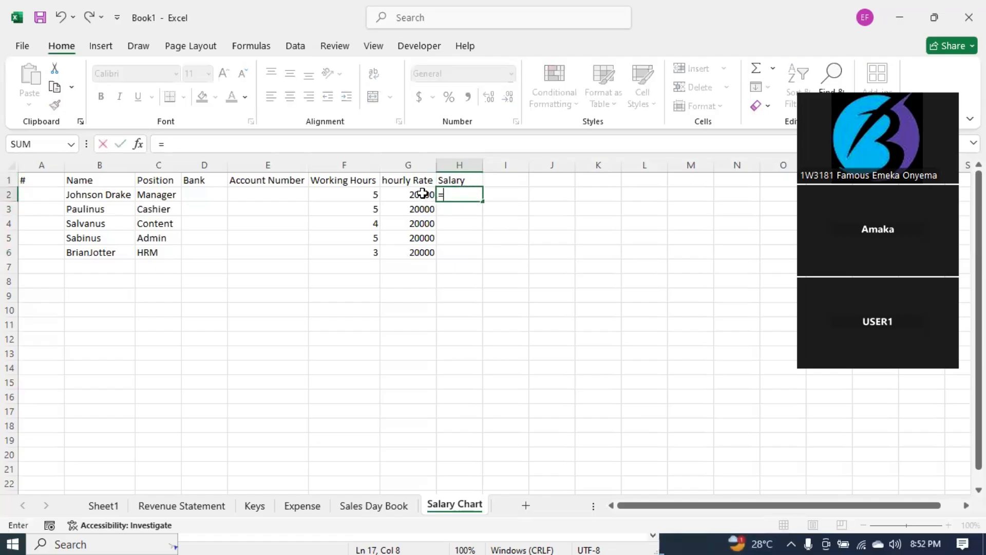
click(422, 193)
text(*)
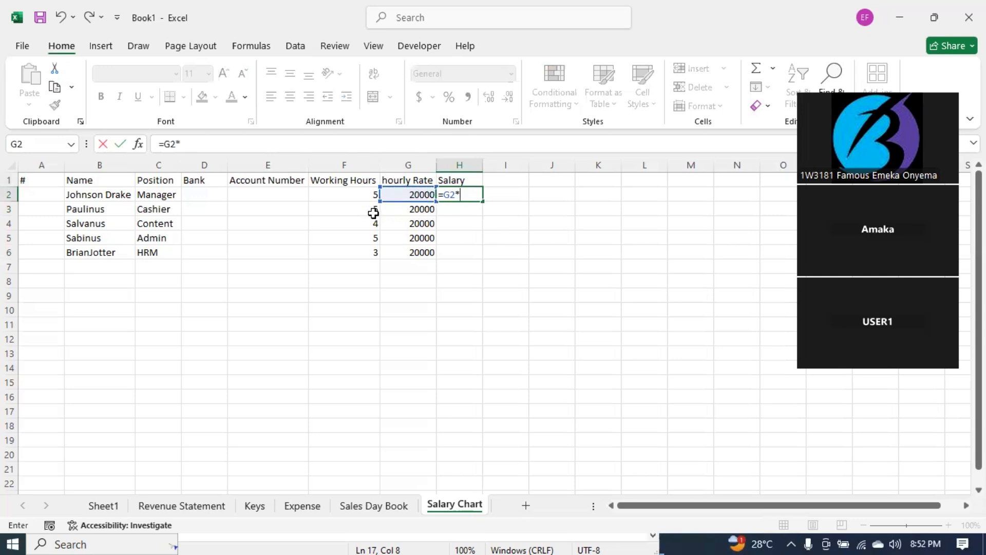
click(370, 198)
key(Return)
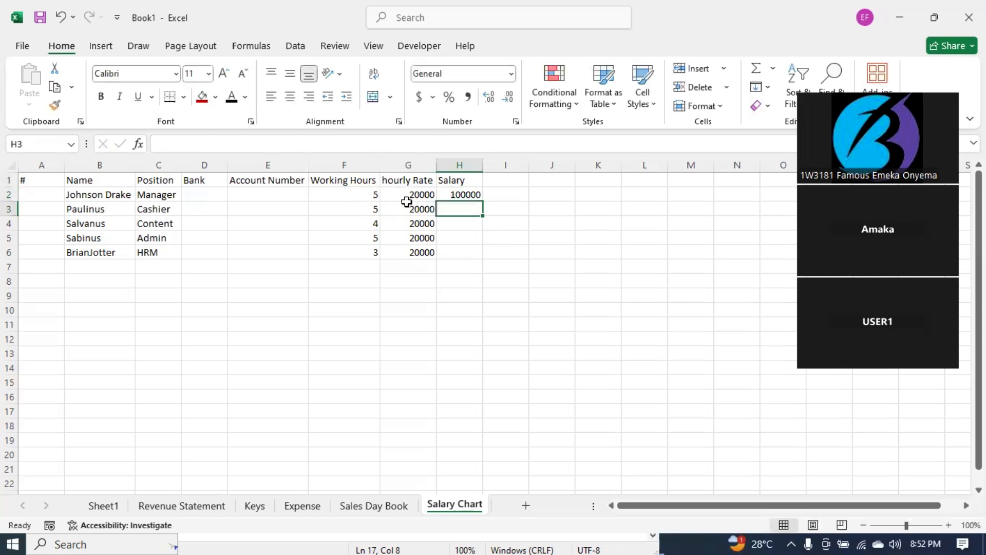
click(456, 194)
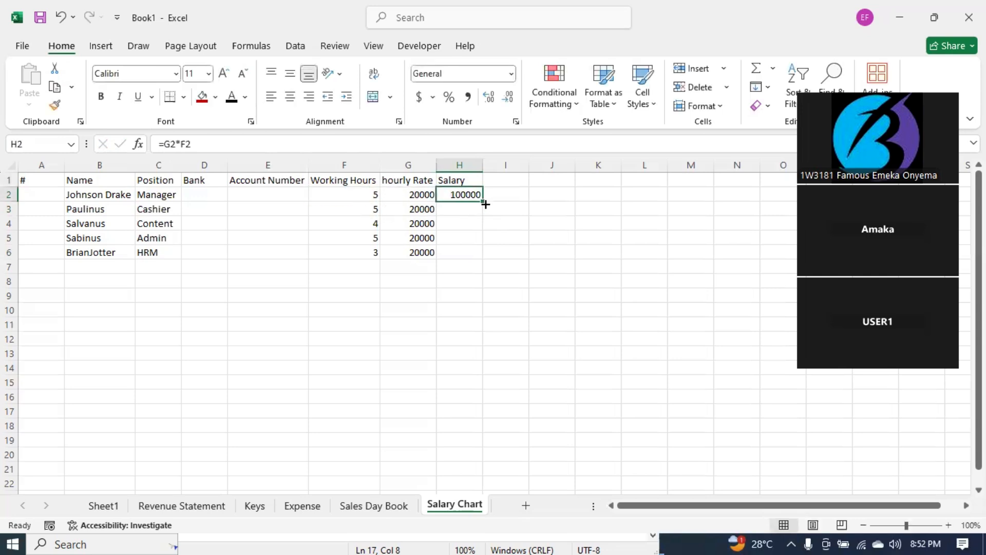
double_click(481, 203)
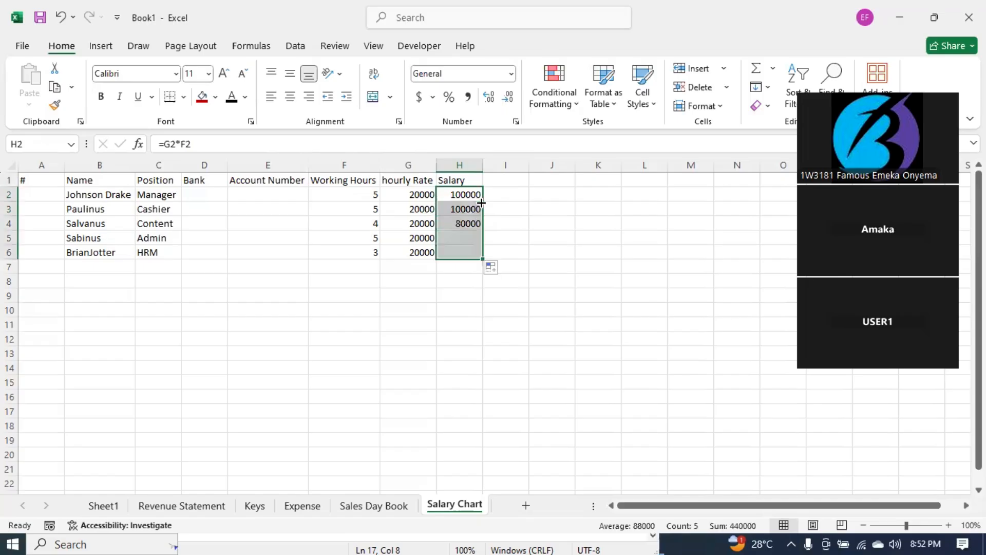
click(452, 236)
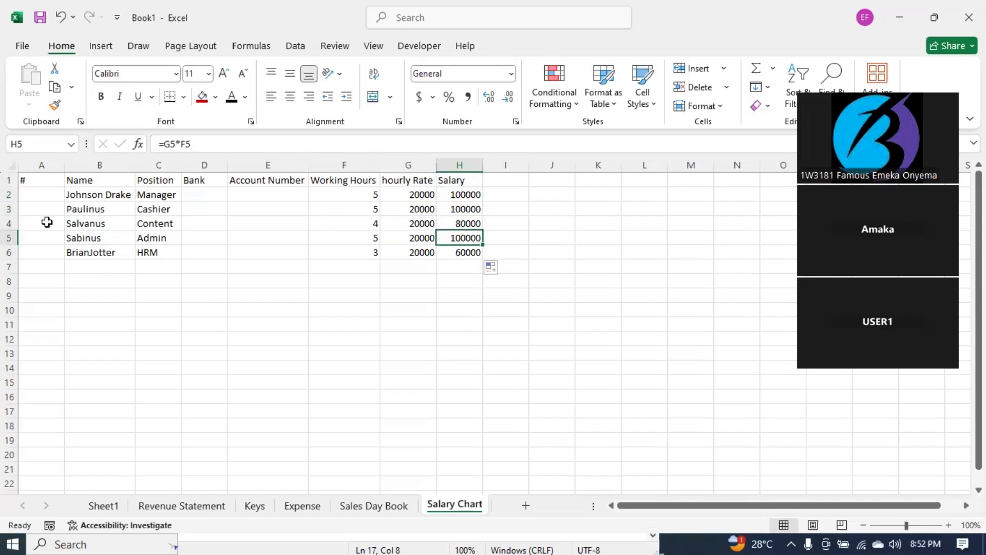
click(37, 195)
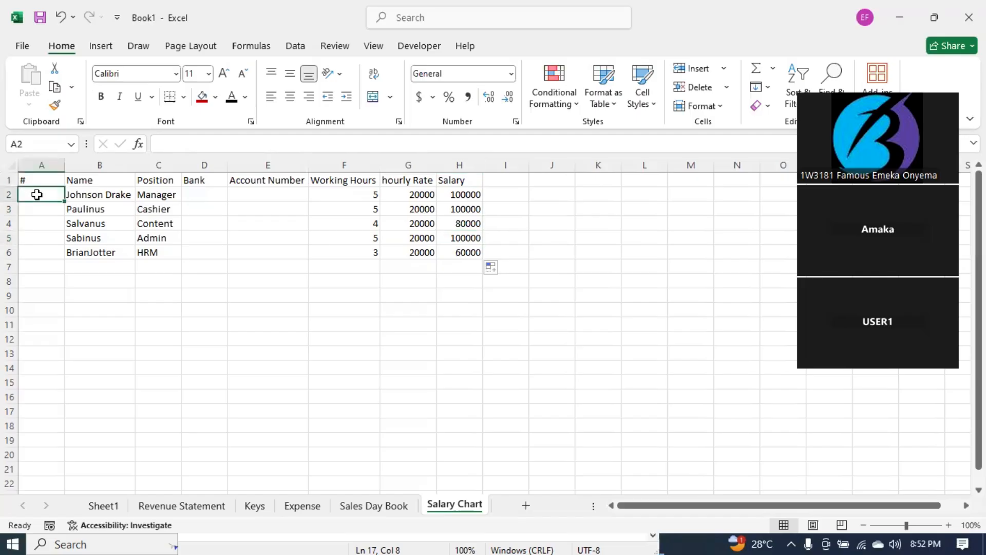
click(72, 165)
right_click(79, 166)
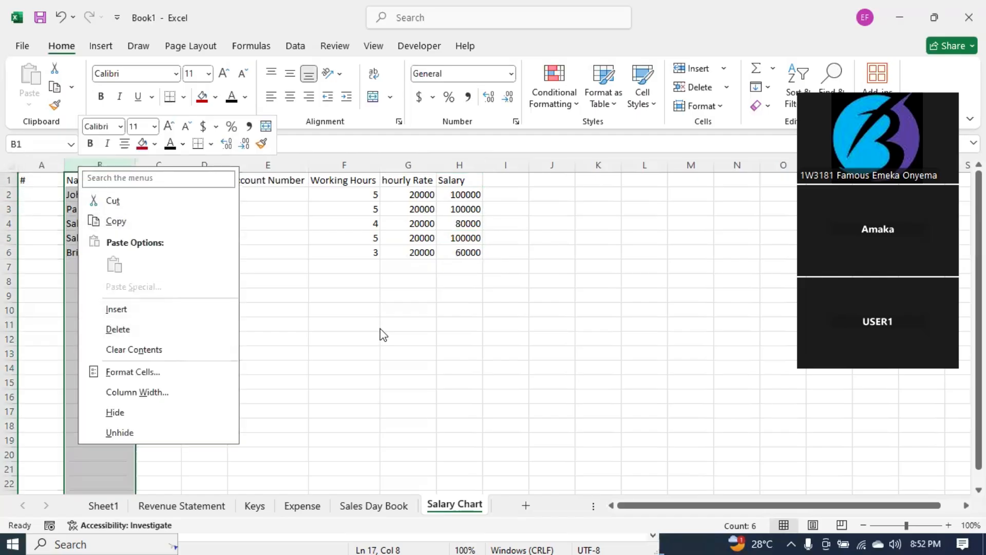
click(504, 185)
click(512, 177)
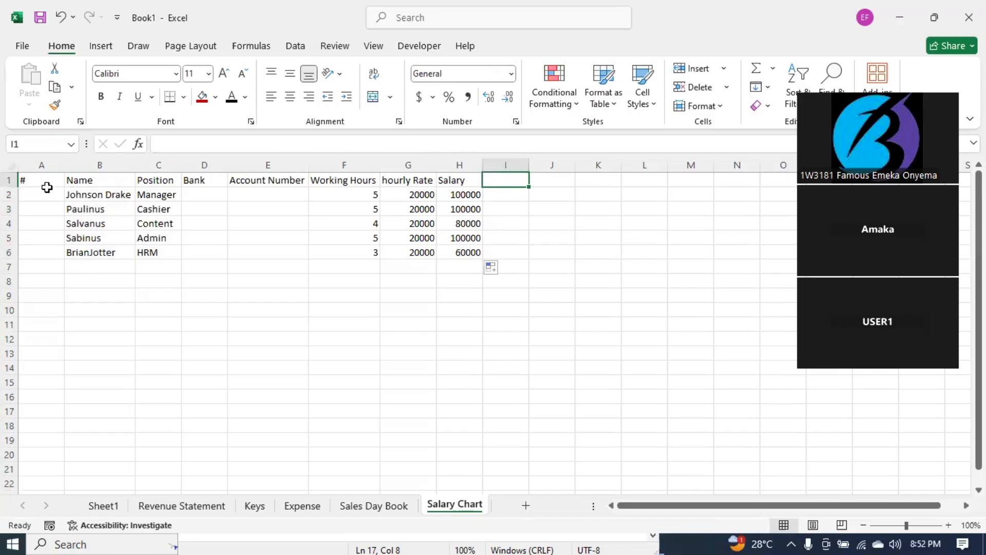
Step: Insert a new column before the Name column and give it the header Month in B1
click(100, 165)
right_click(99, 166)
click(137, 308)
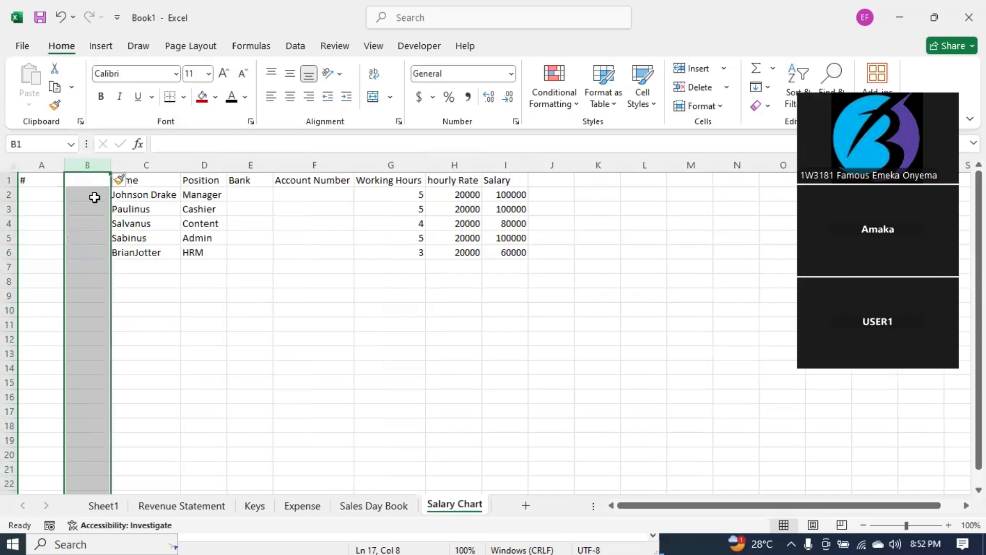
click(84, 180)
text(Mont)
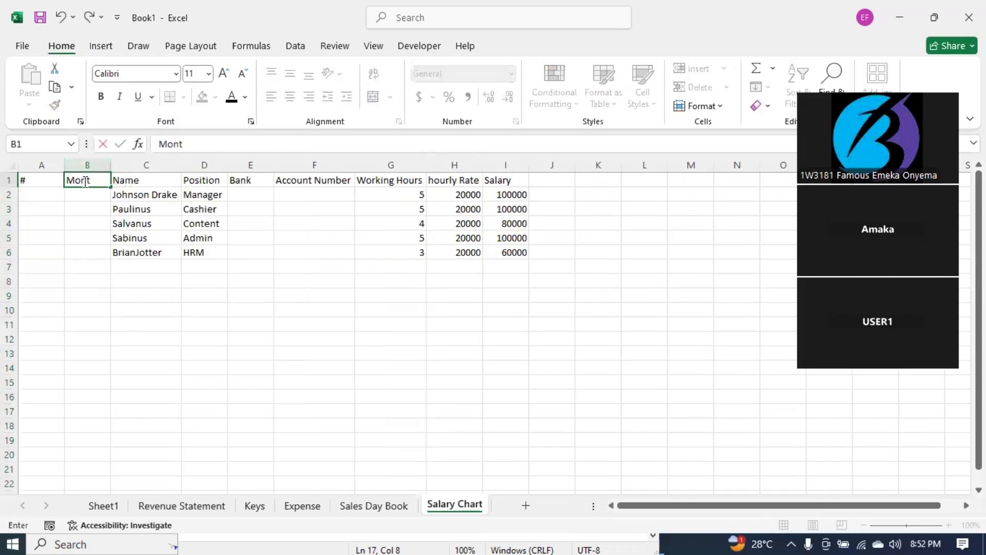
text(h)
click(100, 221)
Step: Enter January in B2 and February in B3 of the Month column
click(100, 194)
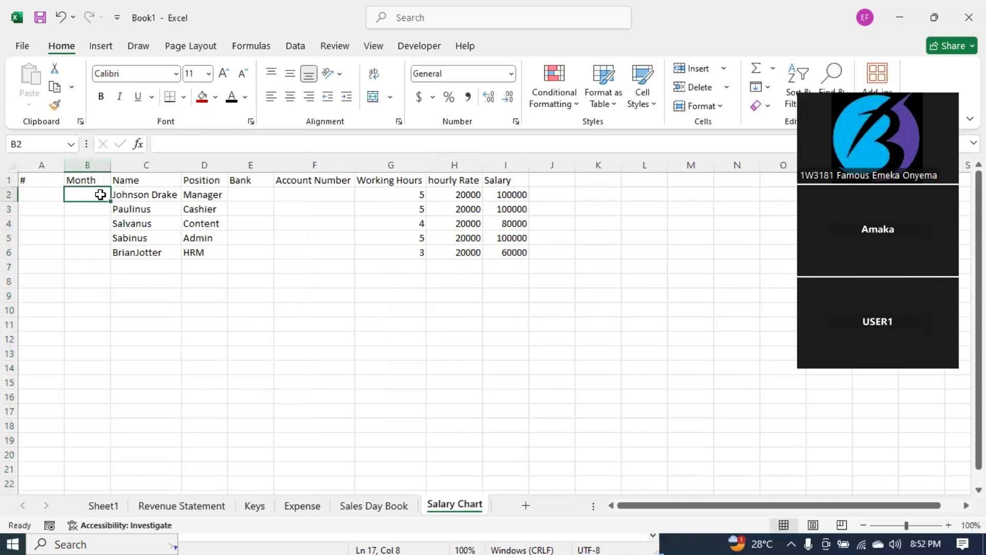
text(January)
key(Return)
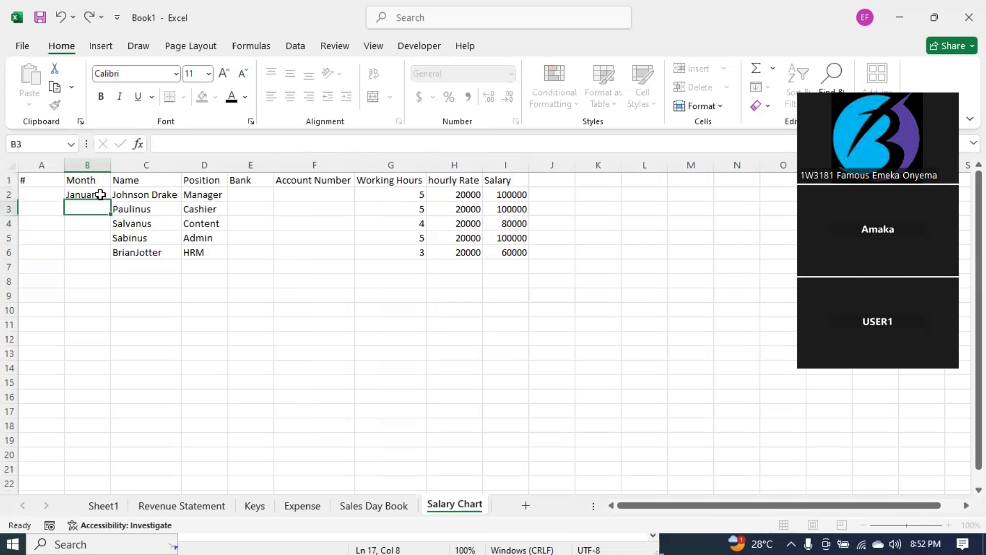
click(100, 195)
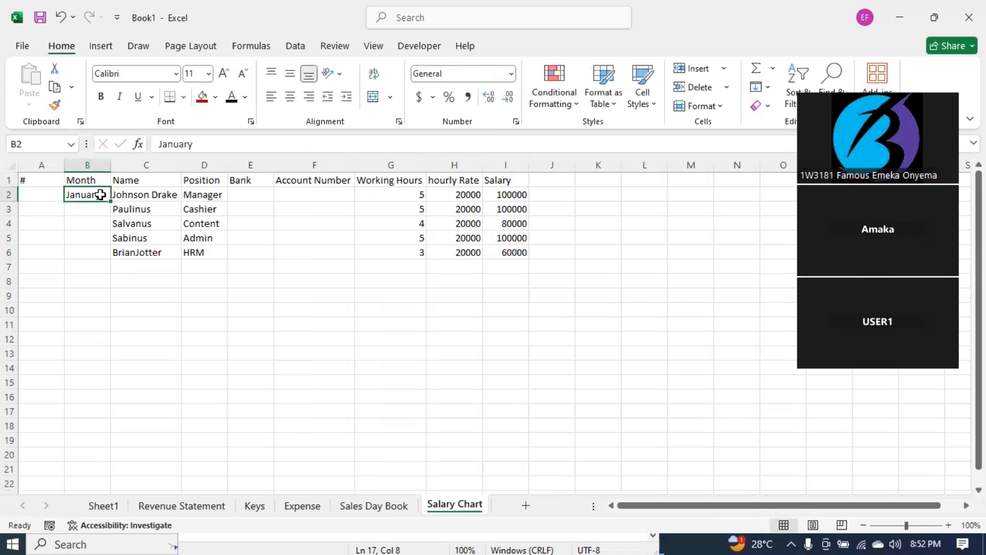
click(101, 204)
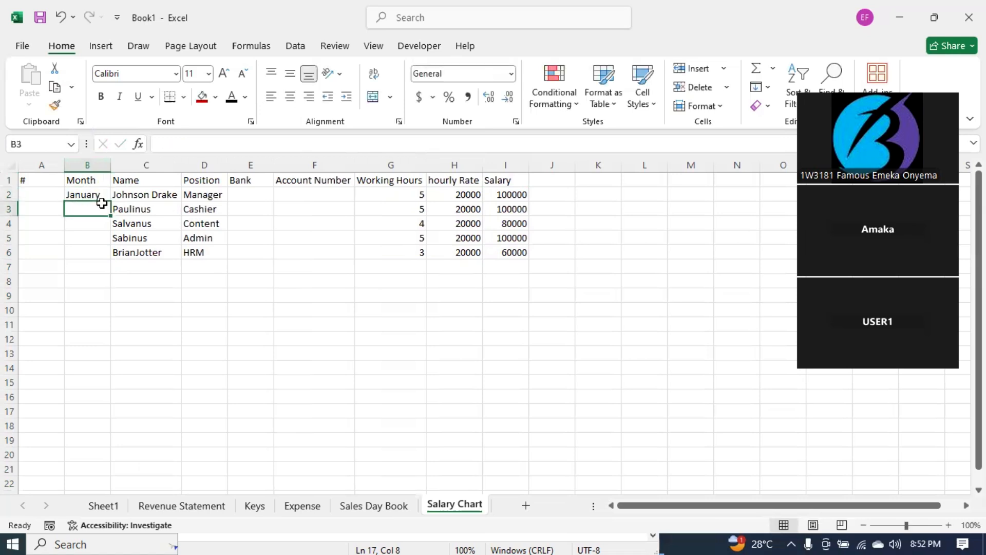
text(Feb)
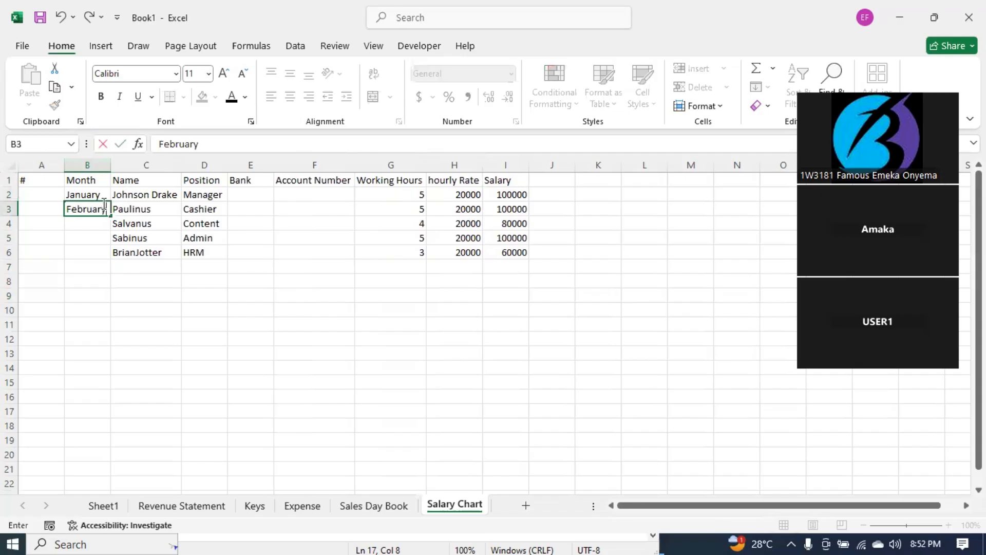
text(ruary)
key(Return)
Step: Copy February from B3 into the remaining employee rows B4, B5 and B6 of the Month column
click(99, 209)
key(ctrl+c)
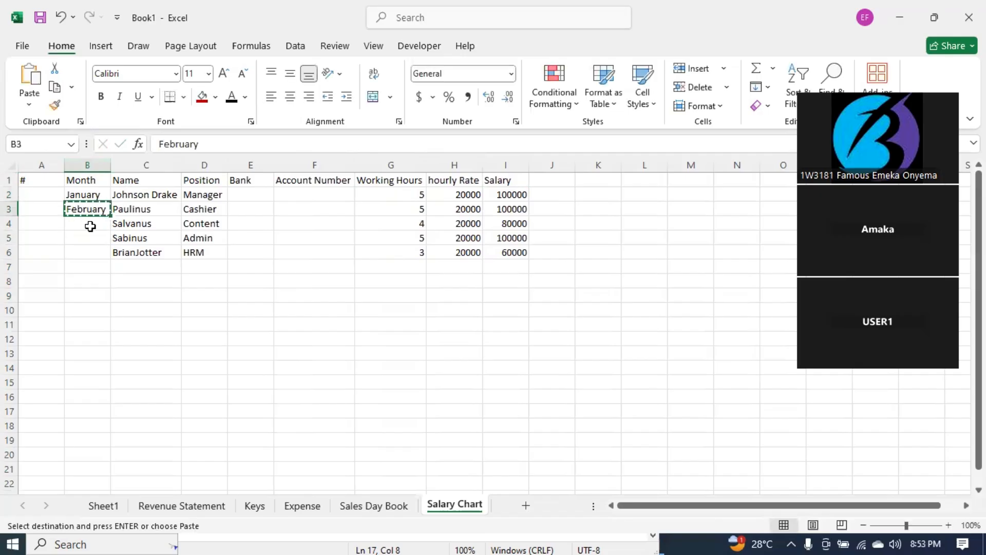
click(90, 226)
key(ctrl+v)
click(88, 251)
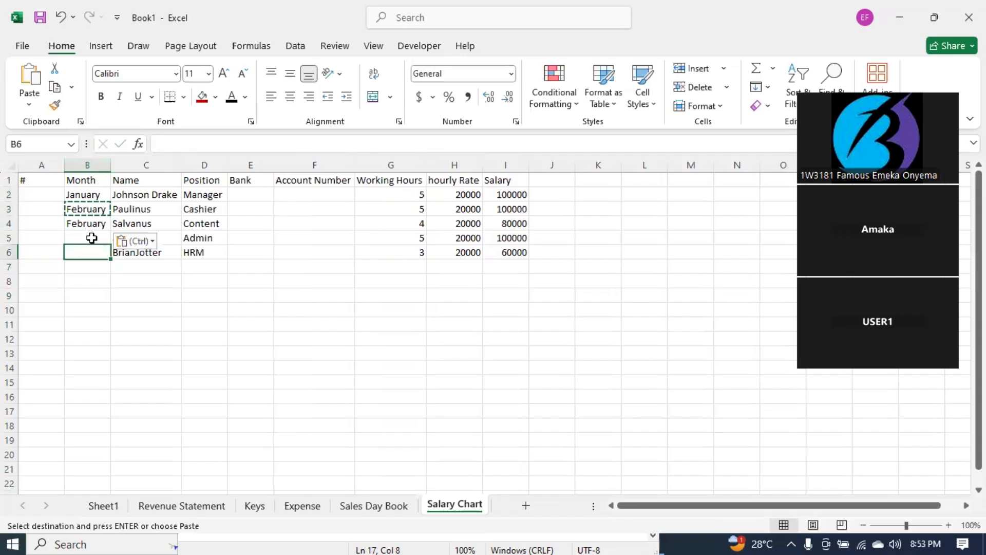
click(91, 238)
key(ctrl+v)
click(88, 251)
key(Return)
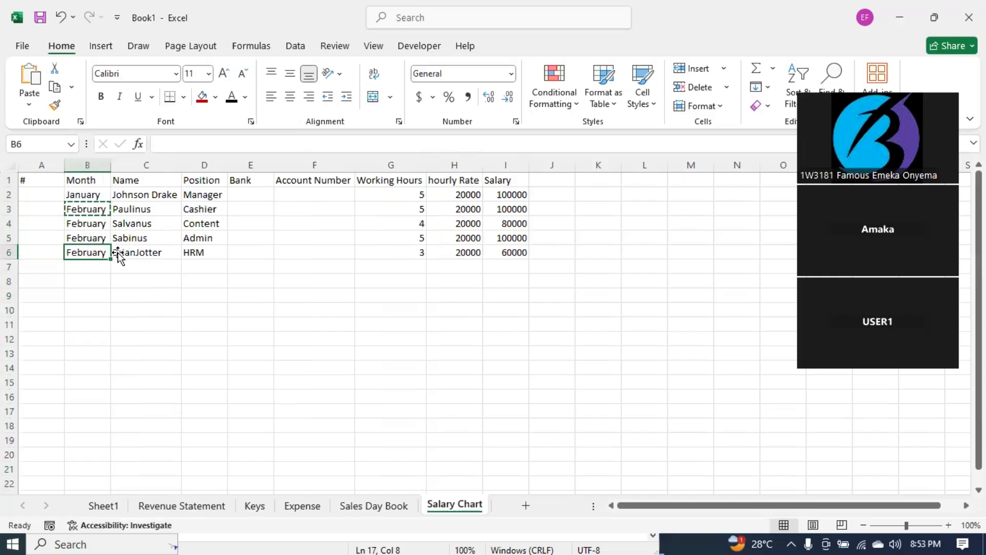
key(ctrl+v)
click(175, 294)
key(Escape)
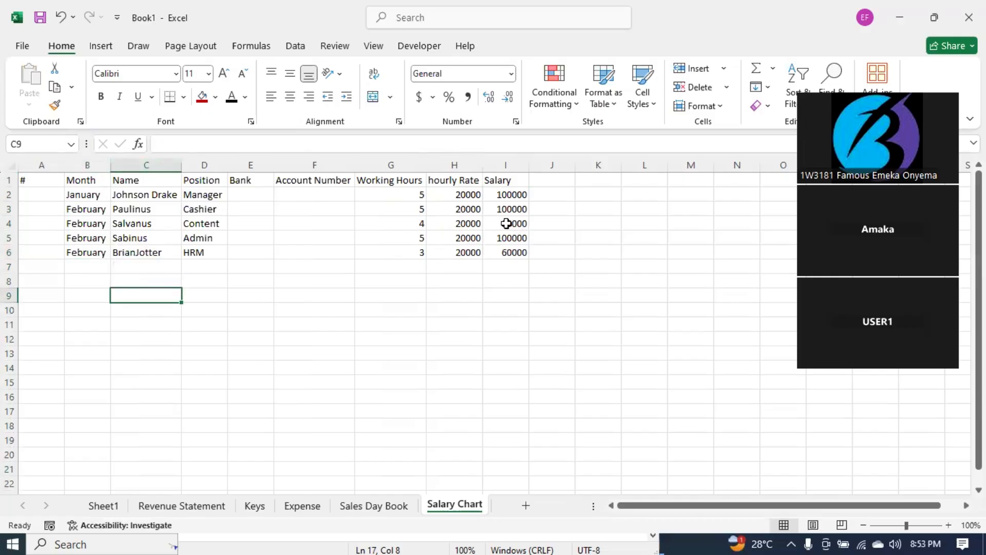
click(82, 199)
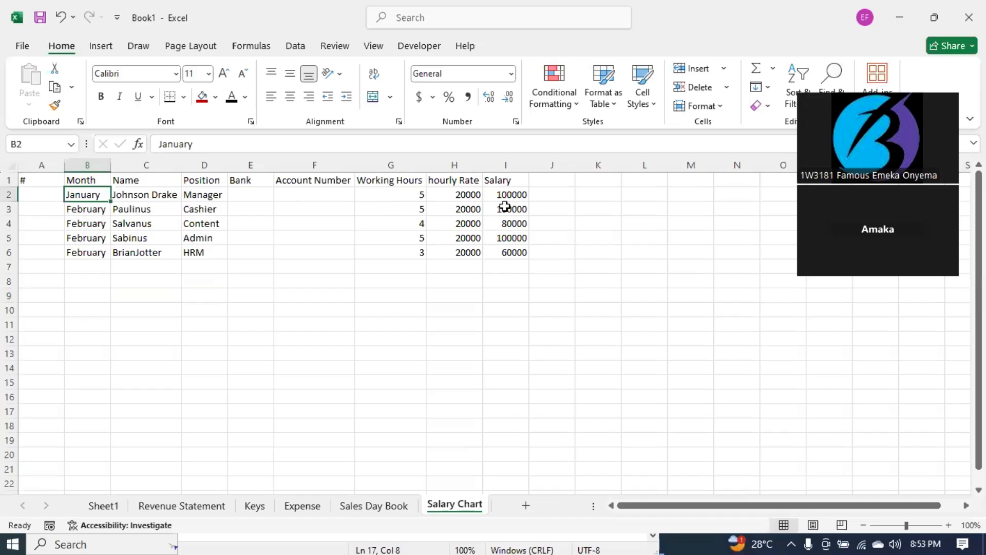
Step: Copy February from B3 into B2, replacing the month for the first employee
click(89, 211)
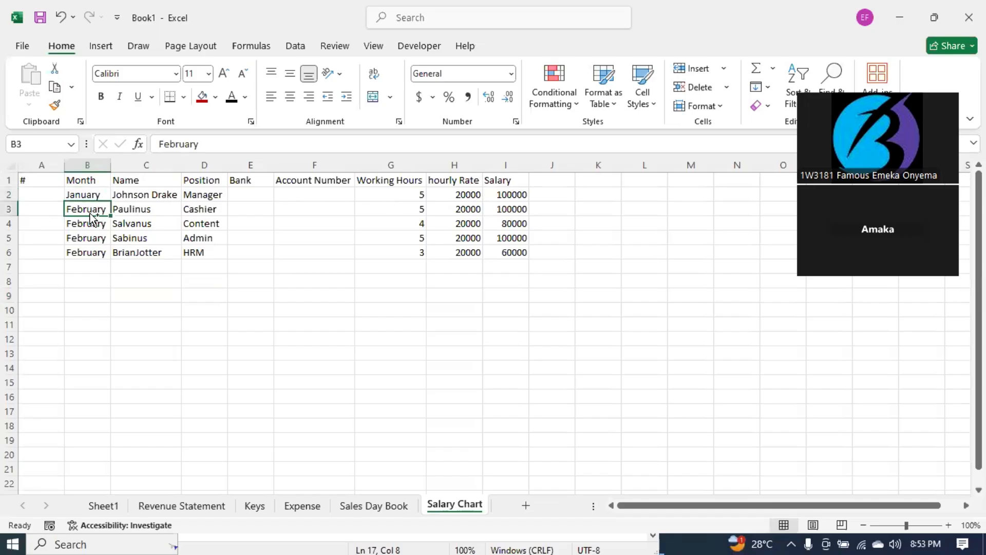
key(ctrl+c)
click(92, 194)
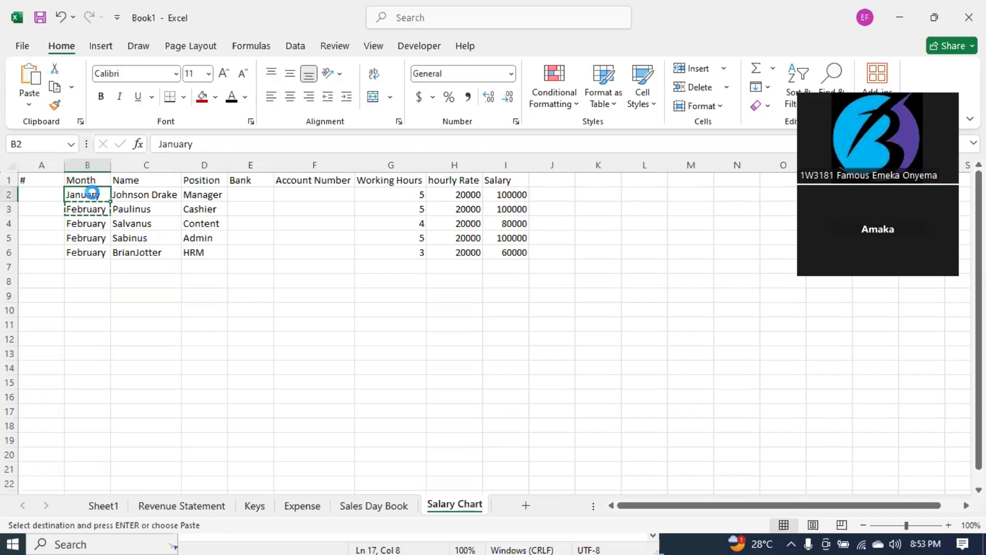
key(ctrl+v)
key(ctrl)
click(481, 301)
click(146, 258)
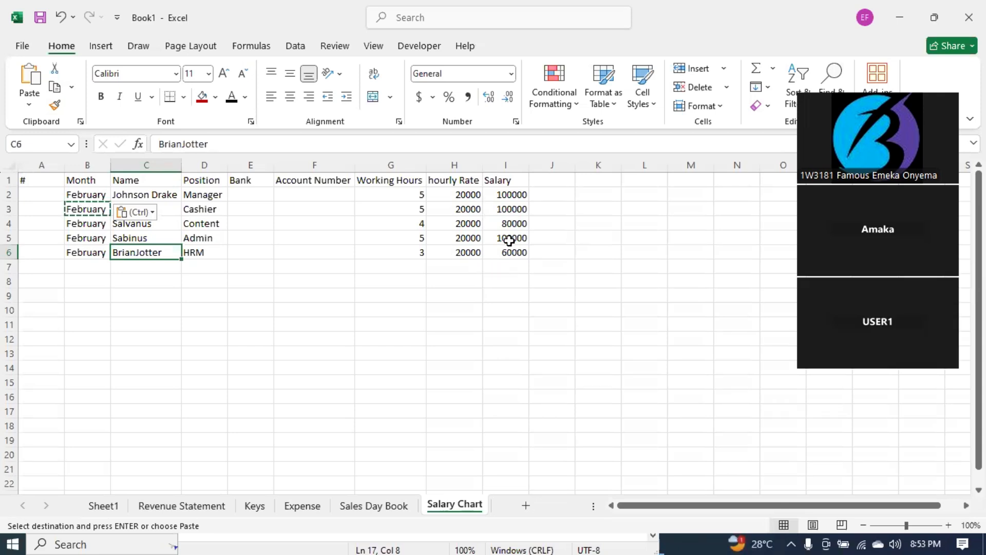
Step: Format the hourly Rate and Salary columns (H and I) as Accounting with the ₦ Edo currency symbol
drag(454, 165, 501, 165)
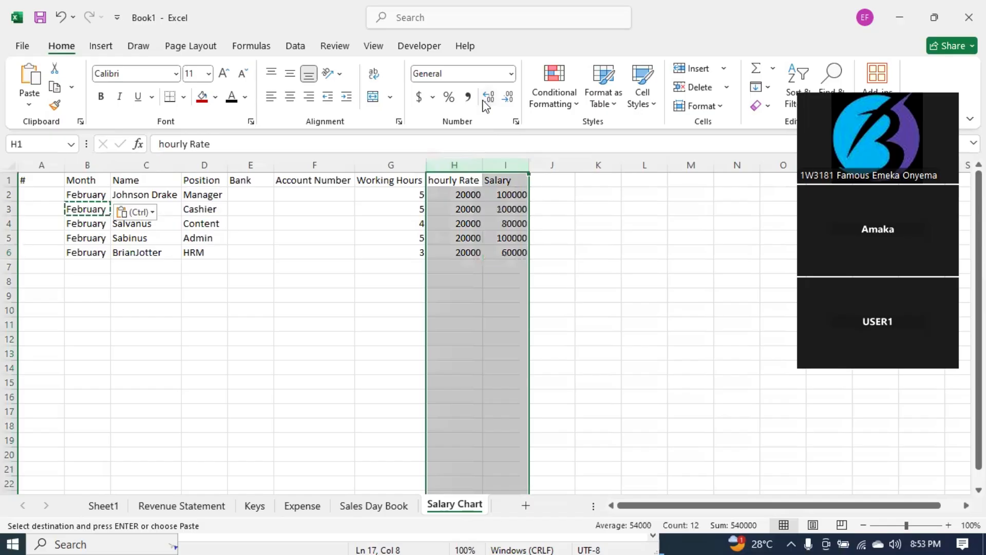
click(432, 98)
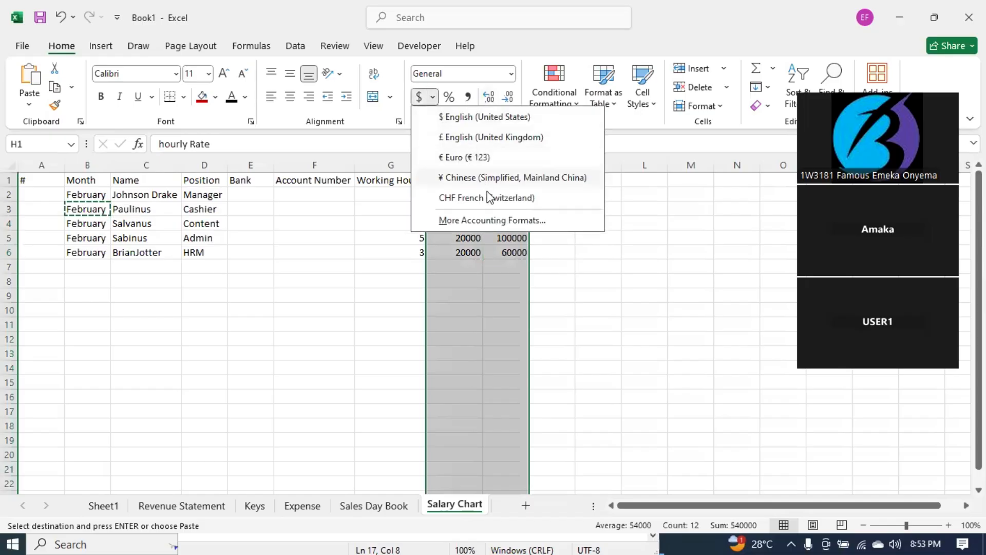
click(469, 220)
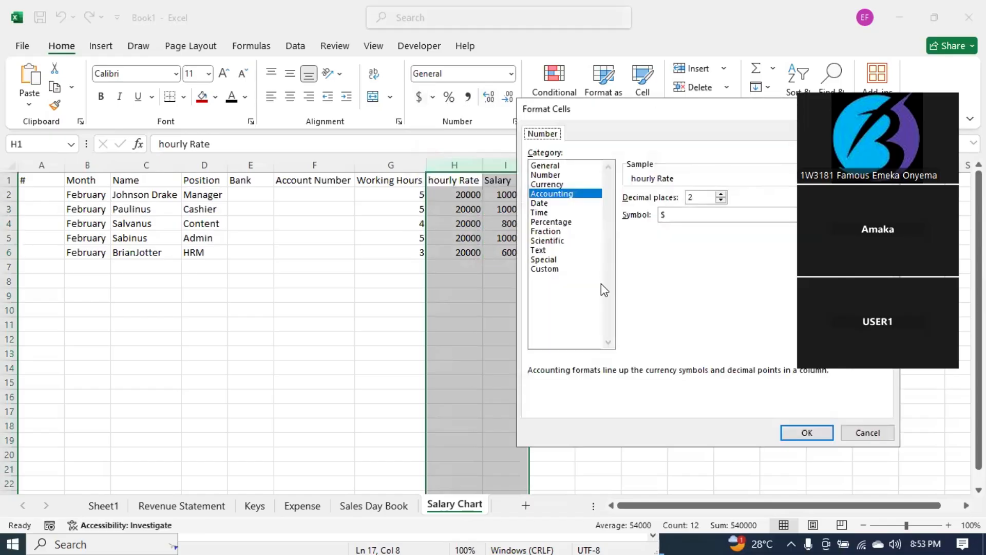
click(667, 215)
scroll(685, 351, down, 3)
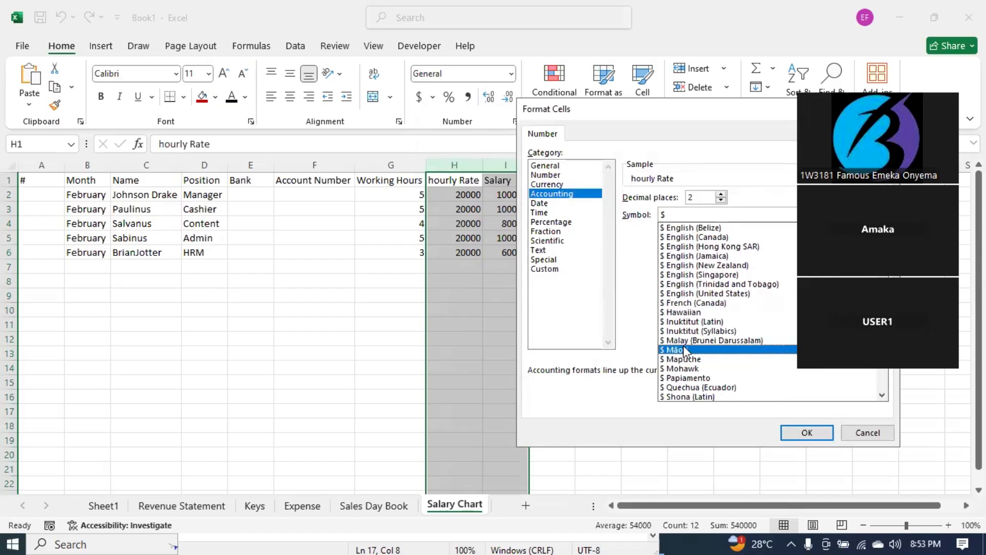
scroll(684, 351, down, 10)
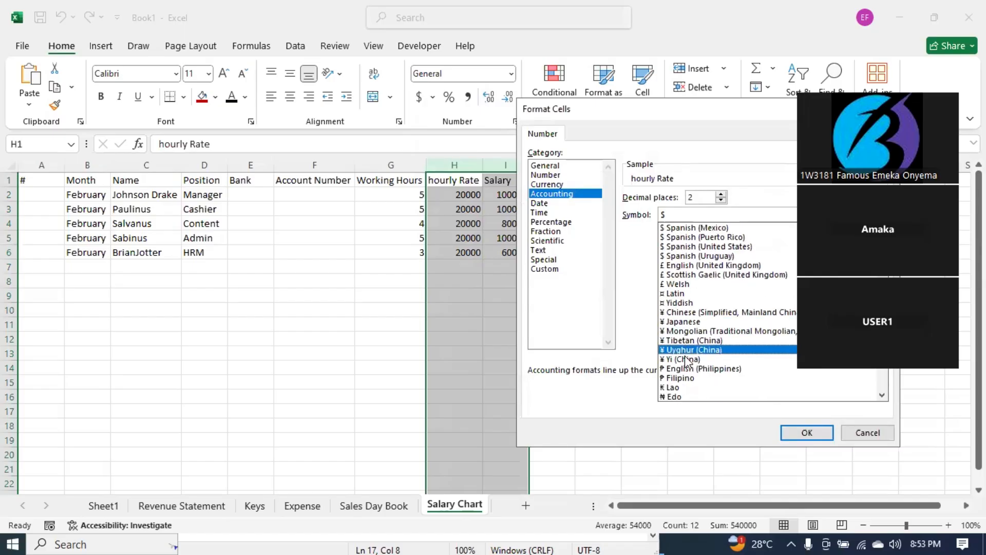
scroll(685, 362, down, 1)
click(683, 379)
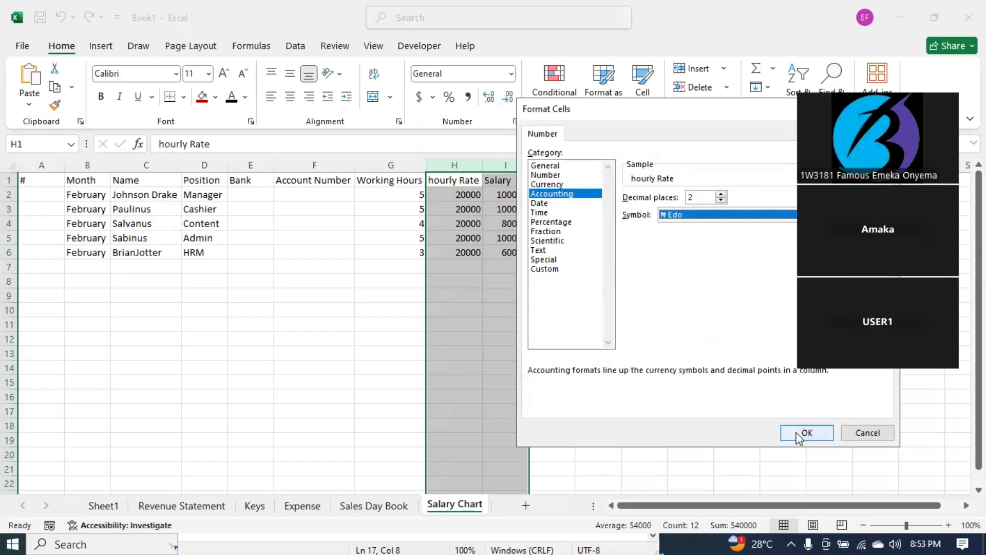
click(805, 433)
click(457, 310)
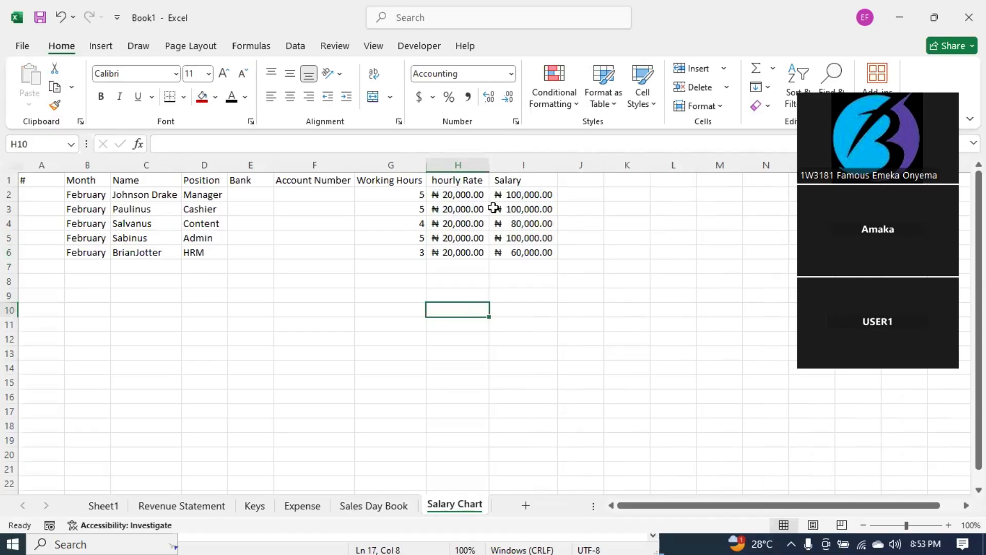
Step: Rename the Expense sheet as Expense Key
click(359, 510)
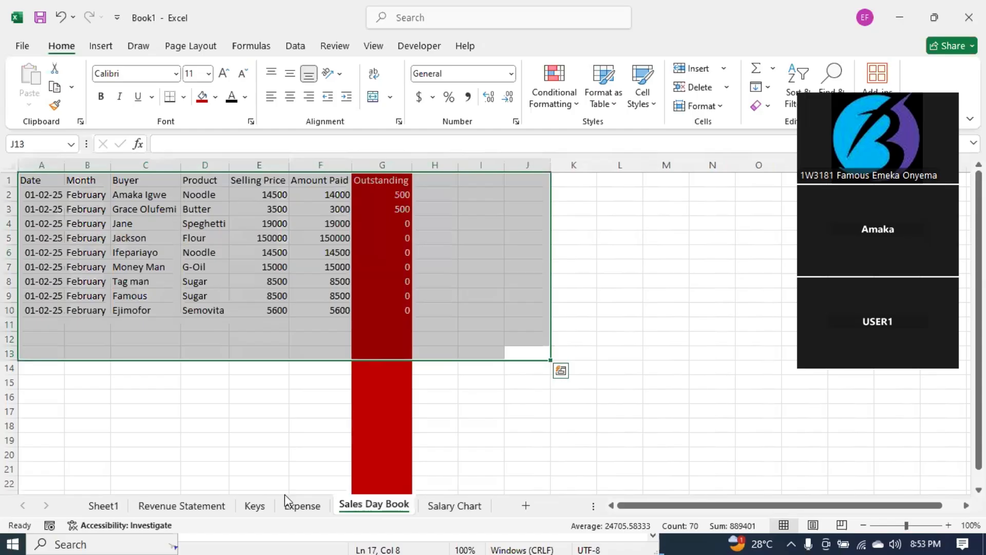
click(299, 505)
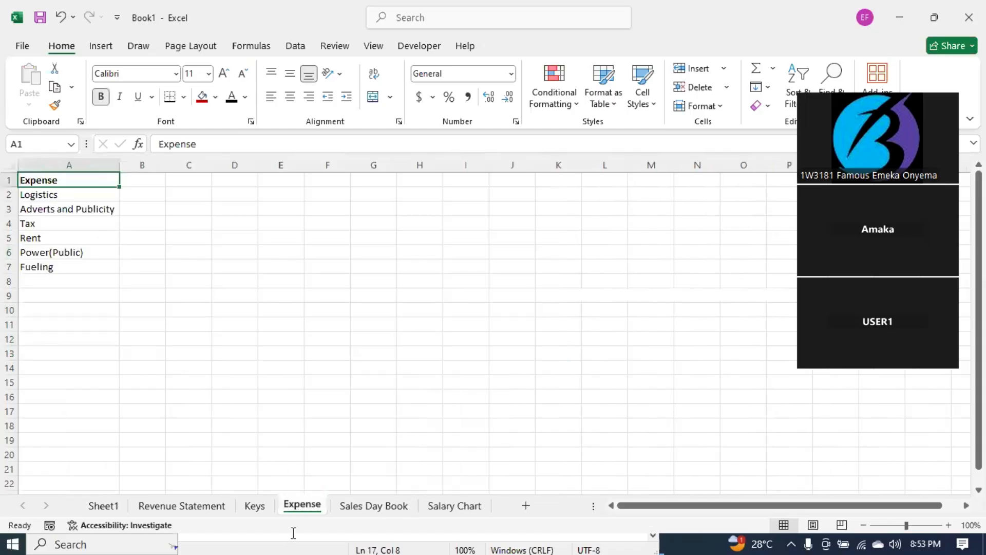
right_click(311, 508)
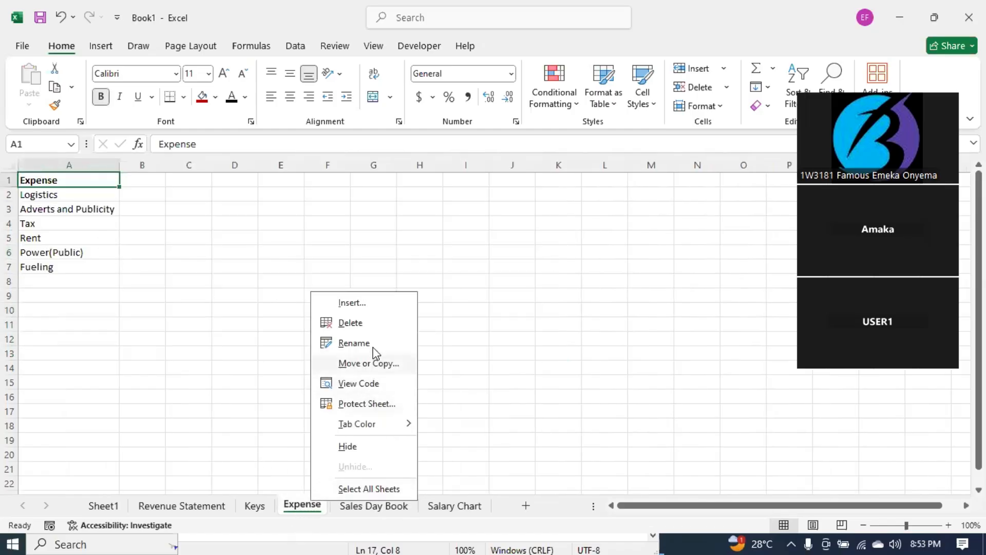
key(r)
key(End)
text(Key)
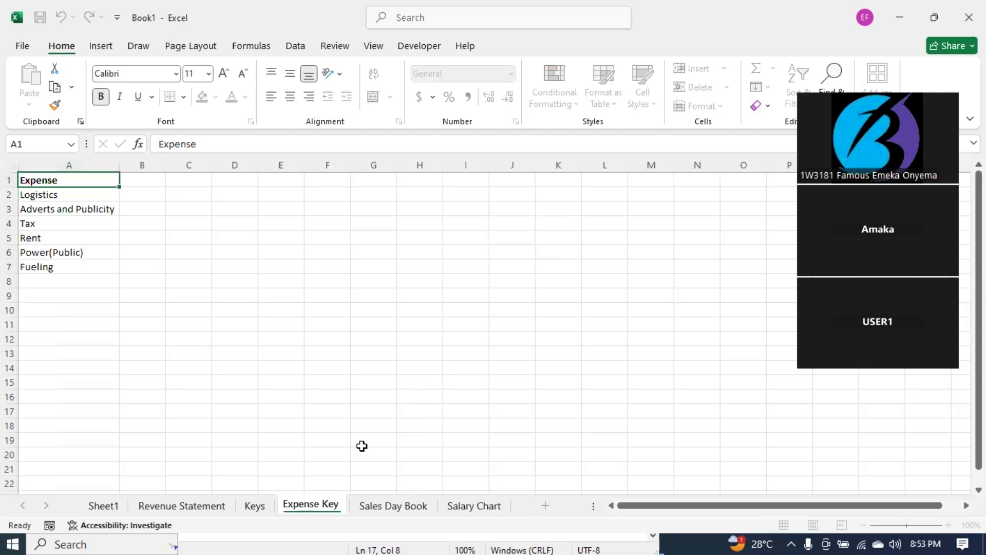
key(Return)
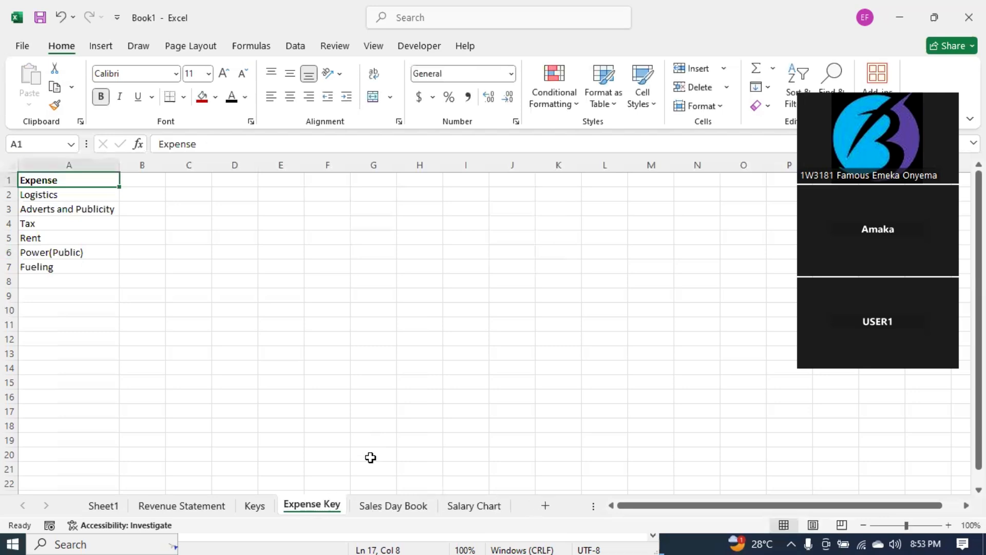
Step: Rename the Keys sheet as product Key
click(256, 507)
right_click(257, 508)
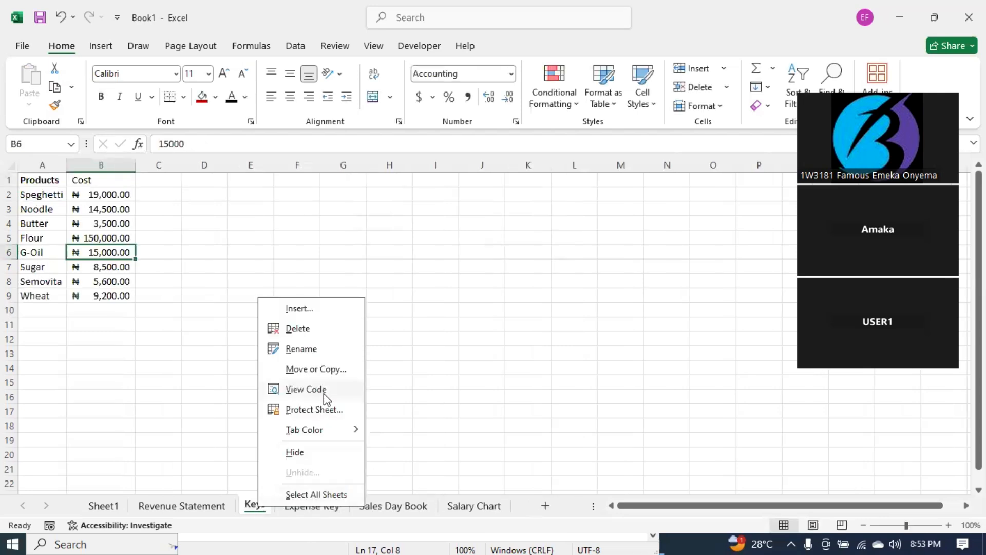
text(r)
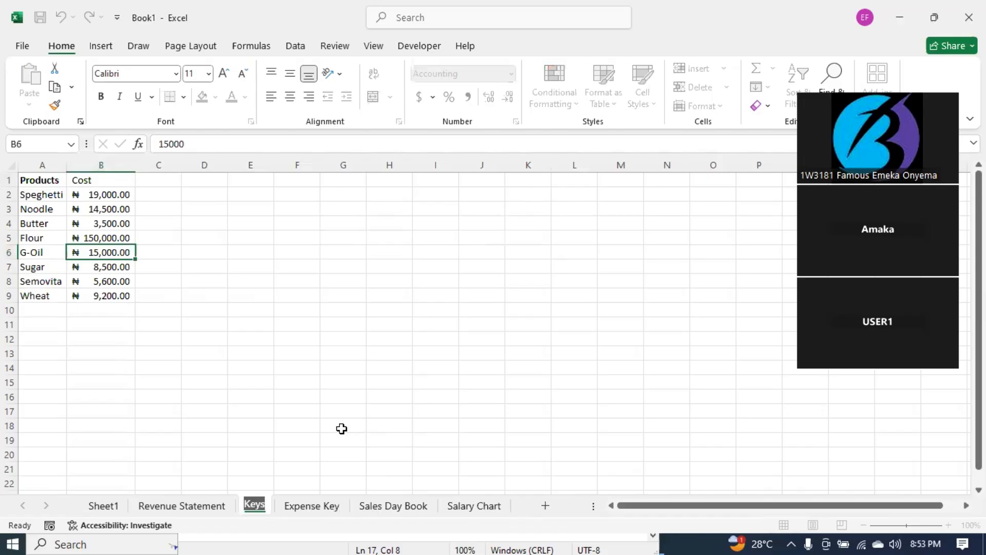
text(proo)
key(BackSpace)
key(BackSpace)
key(BackSpace)
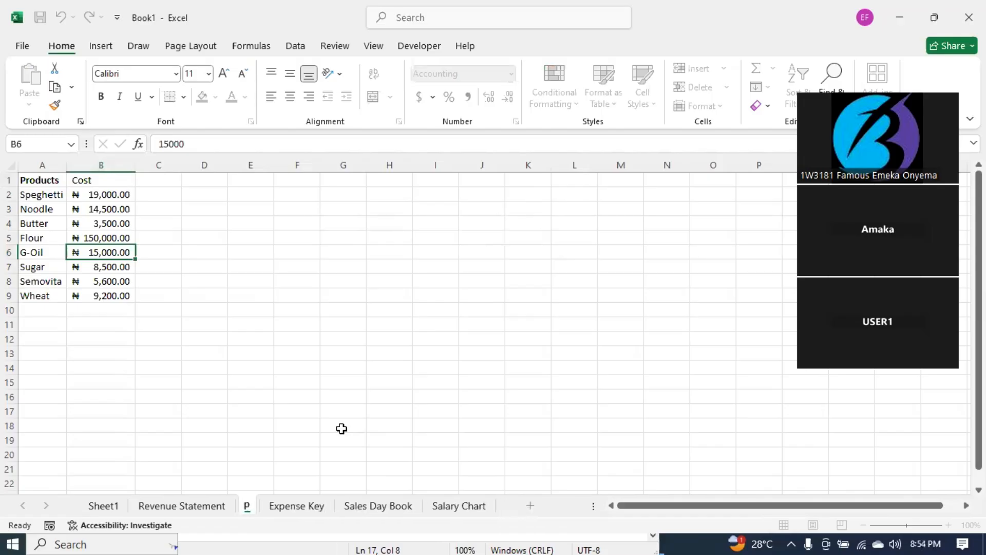
text(roduct)
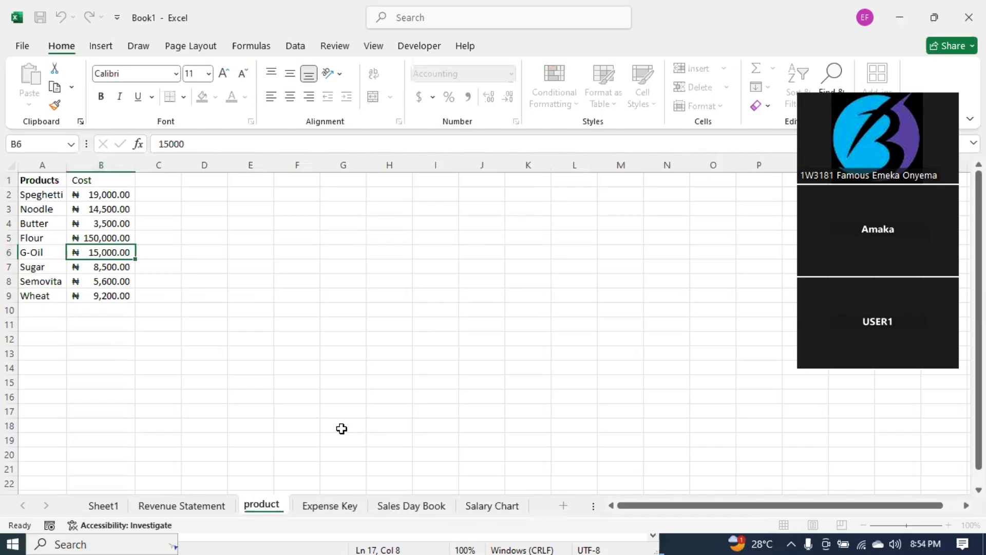
text( Key)
key(Return)
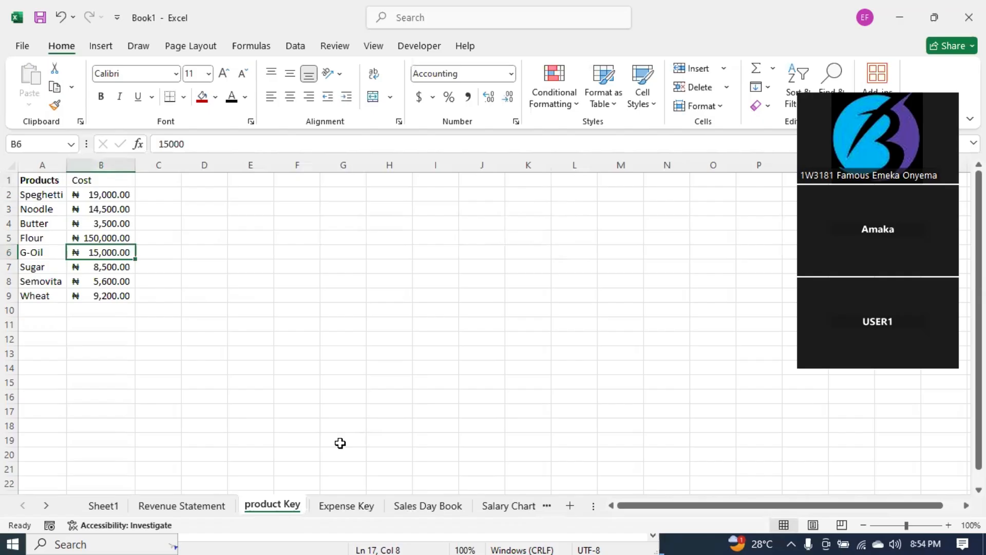
Step: Add a new sheet after product Key and name it Expense Report
click(568, 506)
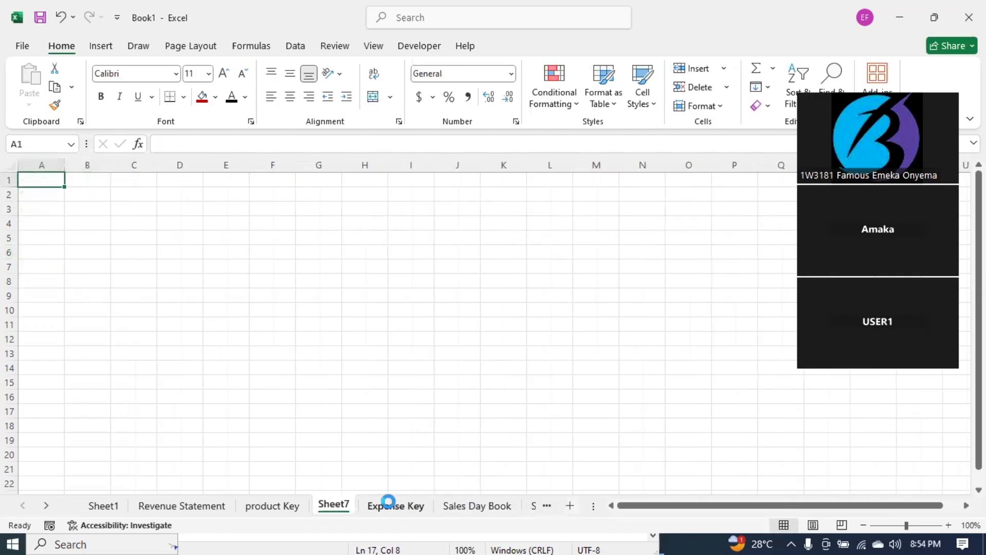
right_click(329, 503)
click(390, 346)
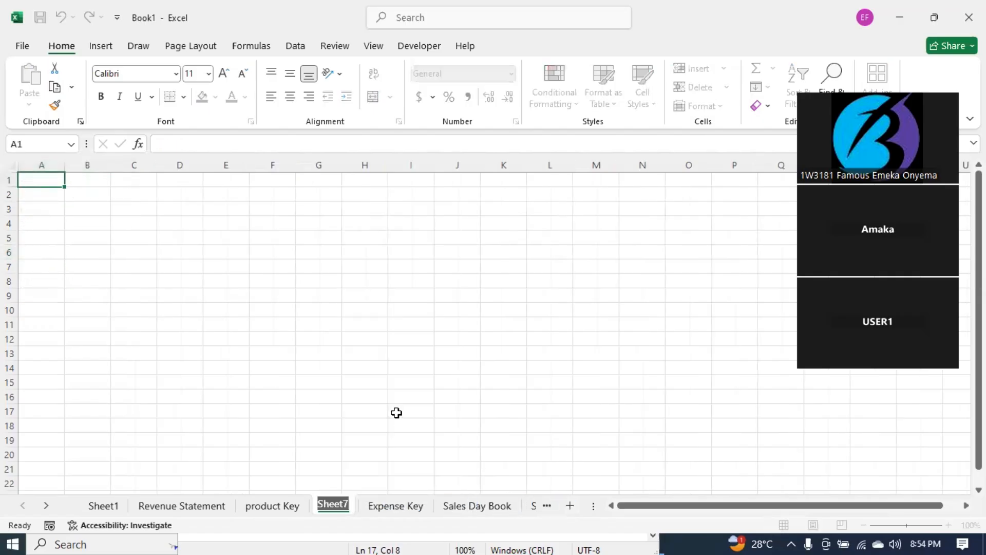
text(Expense)
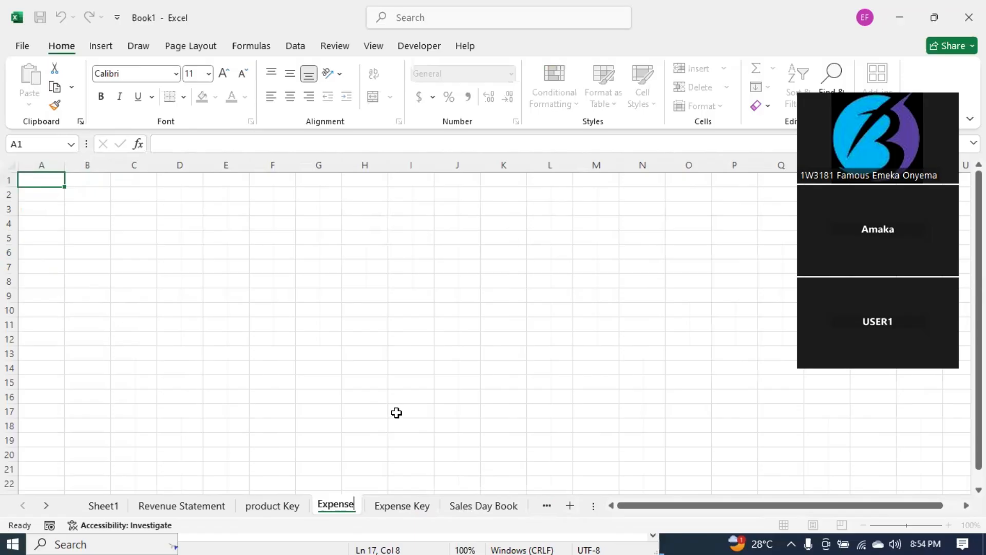
text( Report)
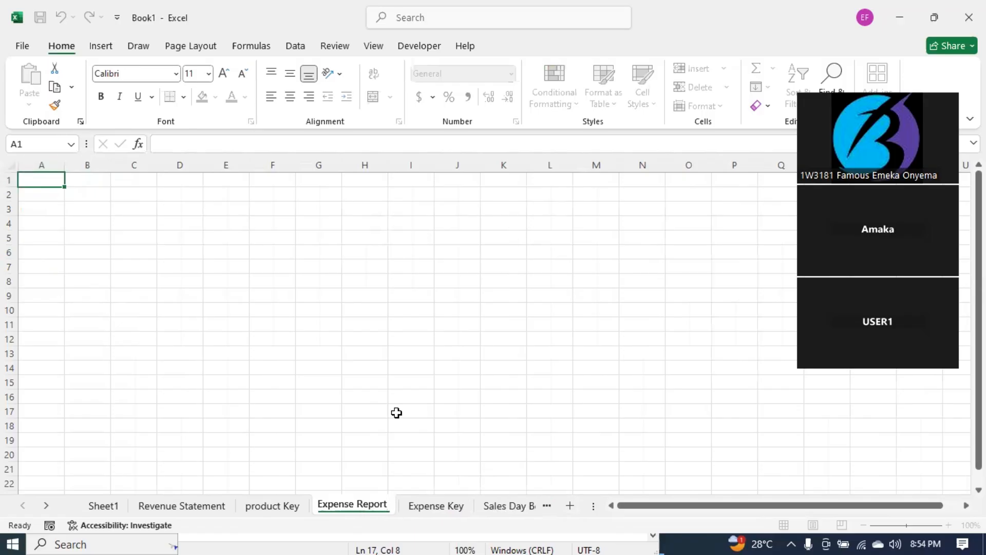
key(Return)
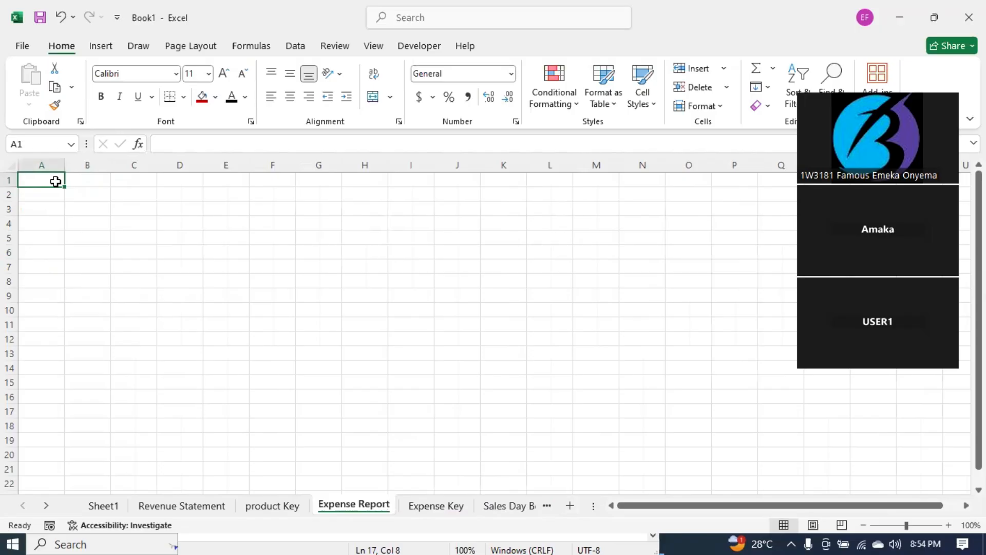
Step: Enter the headers Date, Month, Expense and Item in A1 to D1 of the Expense Report sheet
text(Date)
key(Tab)
text(Mon)
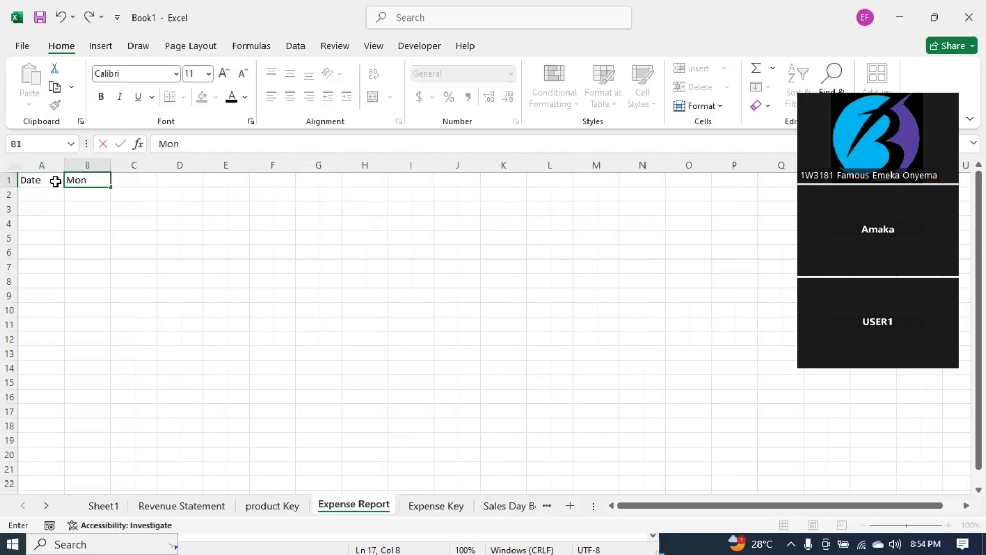
key(Tab)
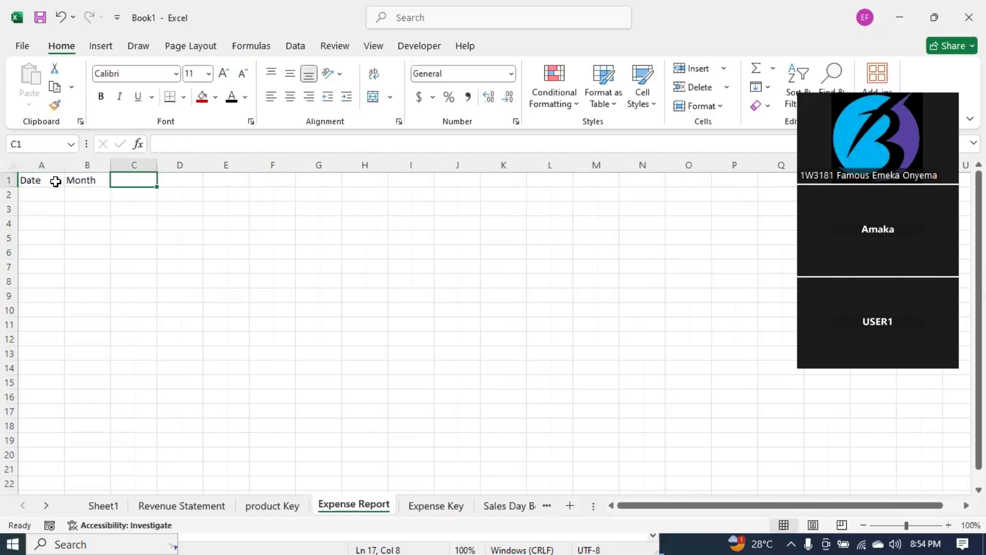
text(Expense)
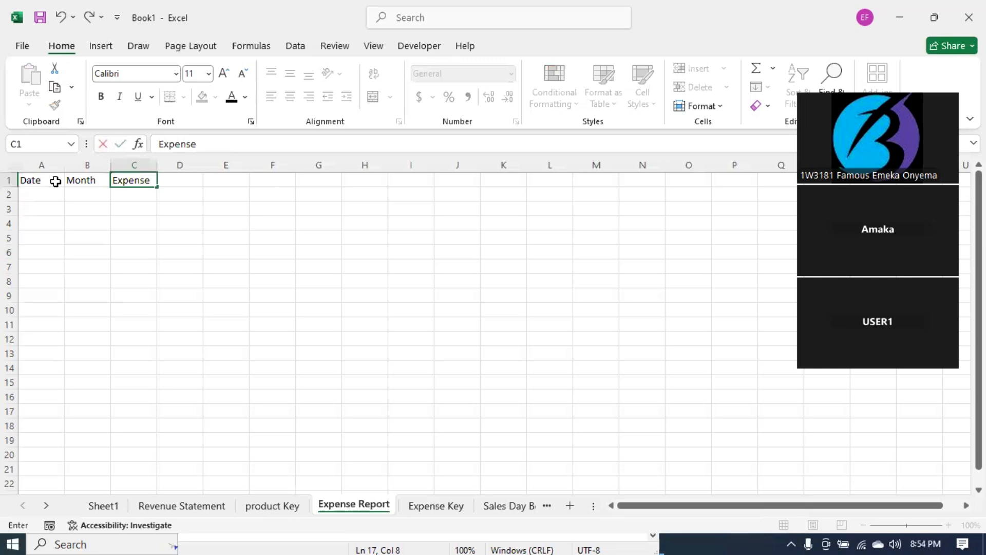
key(Tab)
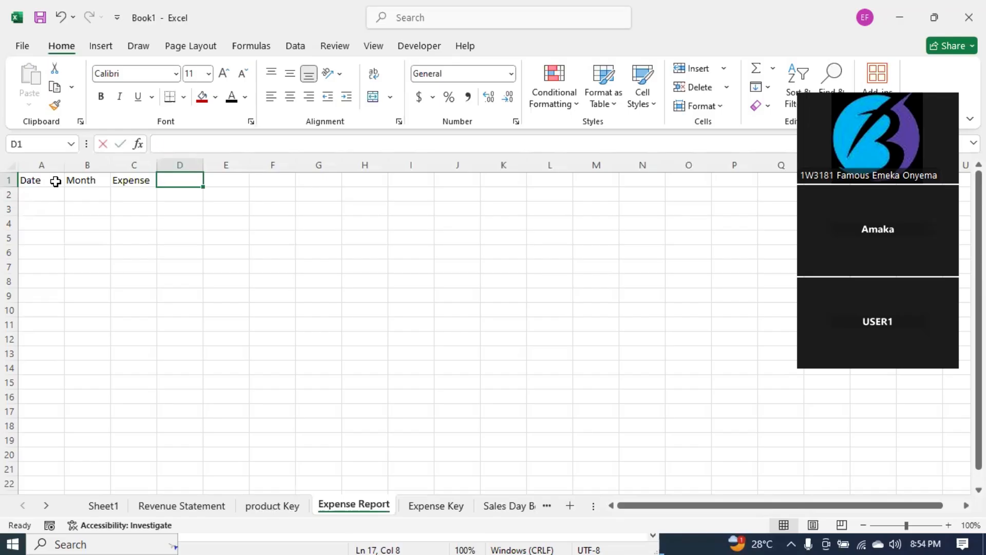
text(Item)
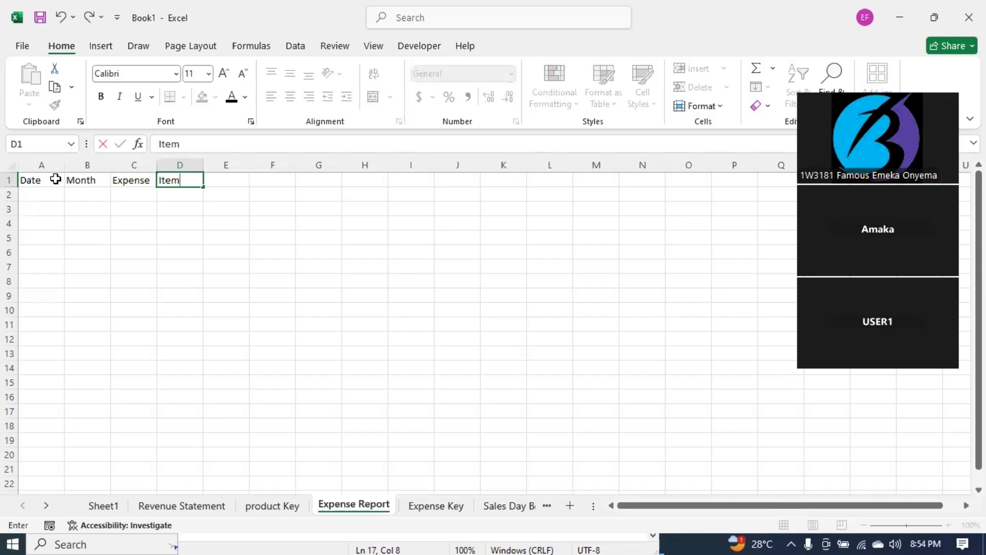
Step: Change the header in C1 to Expense type and fit the width of column C to its text
click(121, 181)
text(Expe)
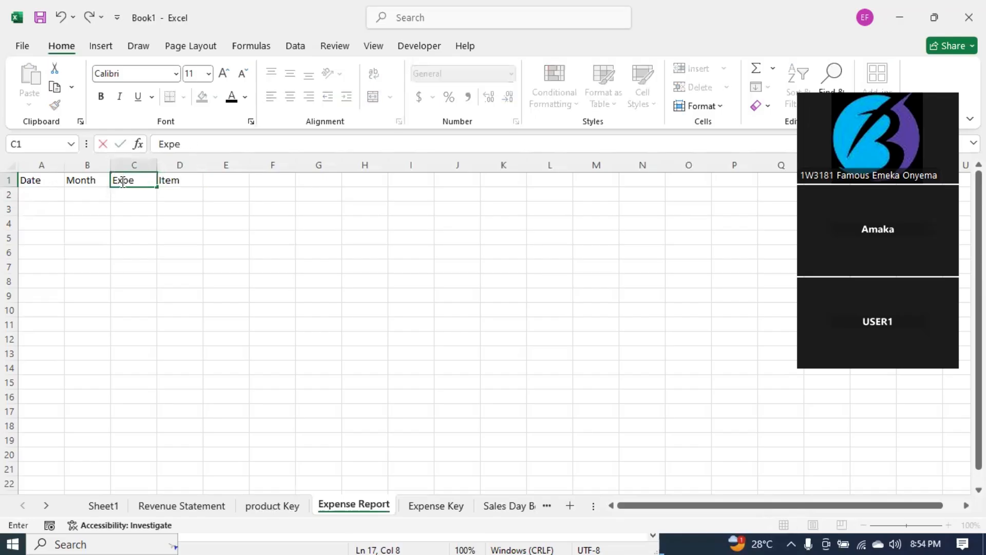
text(nse type)
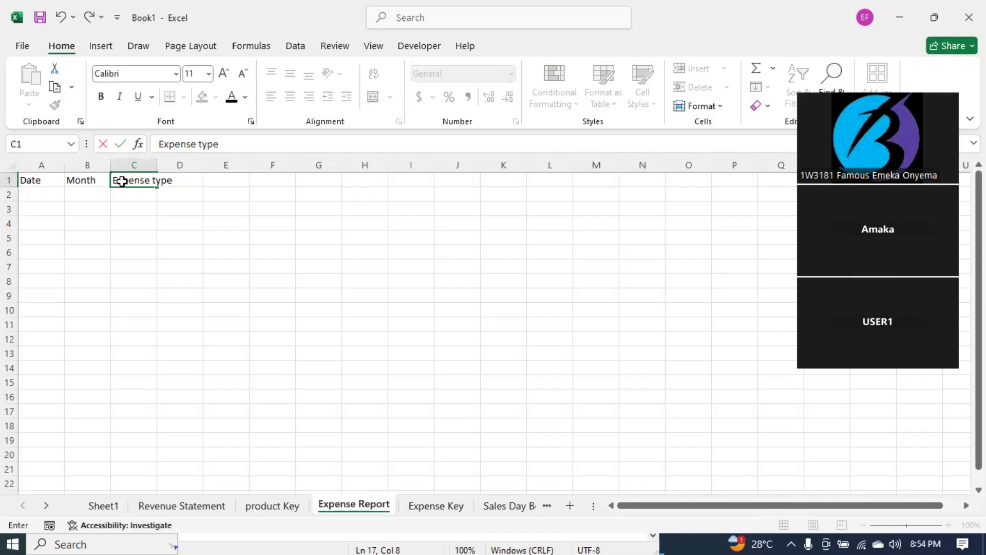
key(Tab)
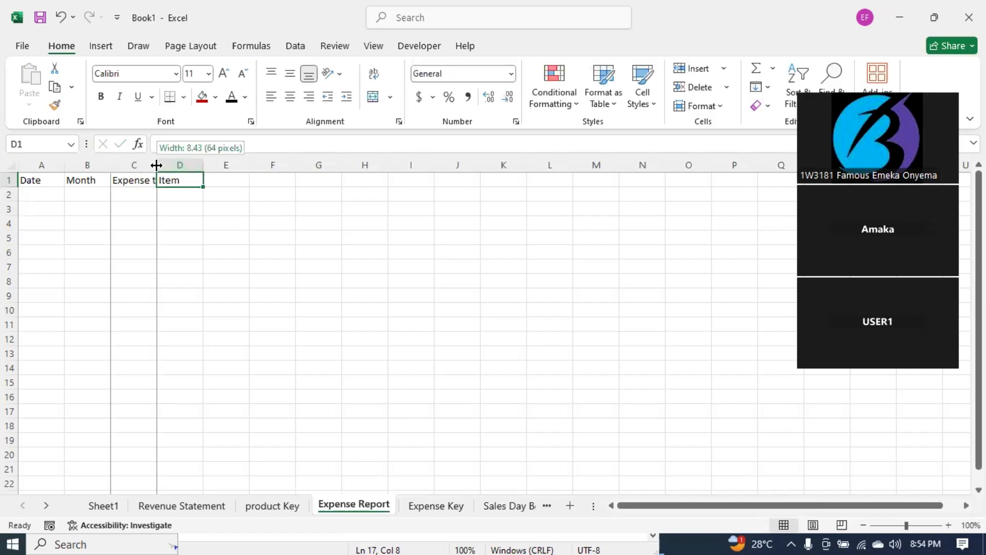
double_click(157, 164)
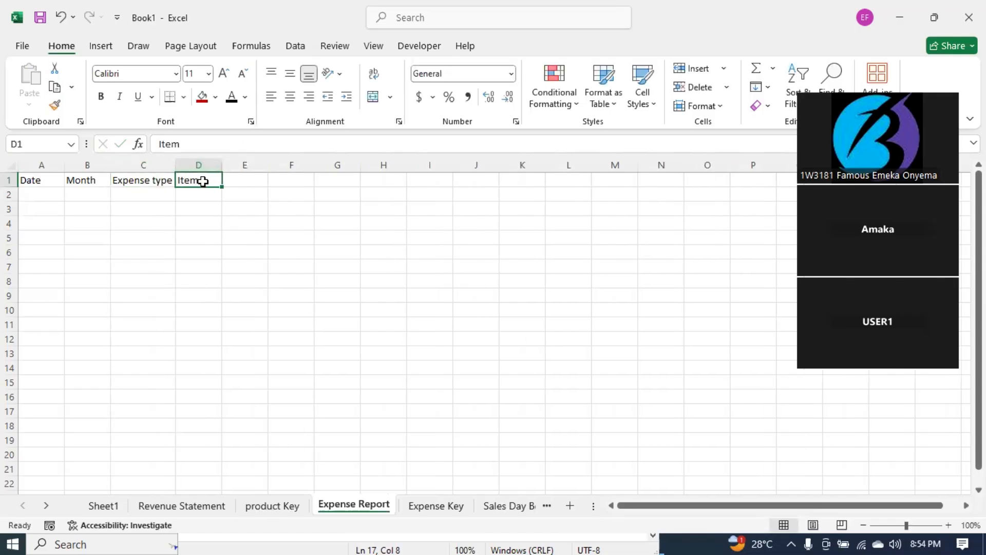
Step: Change the header in D1 of the Expense Report sheet to Amount
text(A)
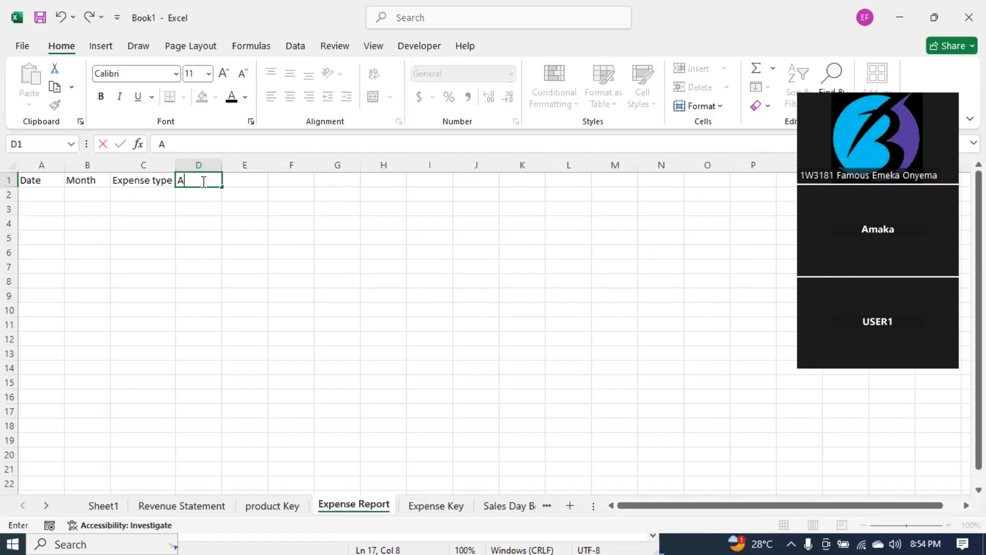
text(Mount)
key(Return)
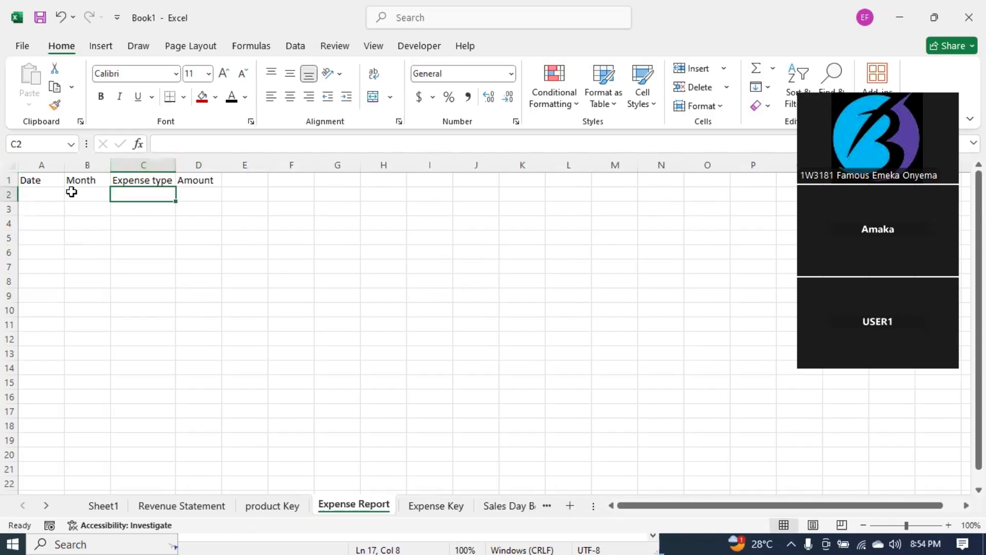
Step: Enter the formula =TEXT(A2,"MMMM") in B2 to derive the month name from the date
click(73, 191)
text(=TEXT()
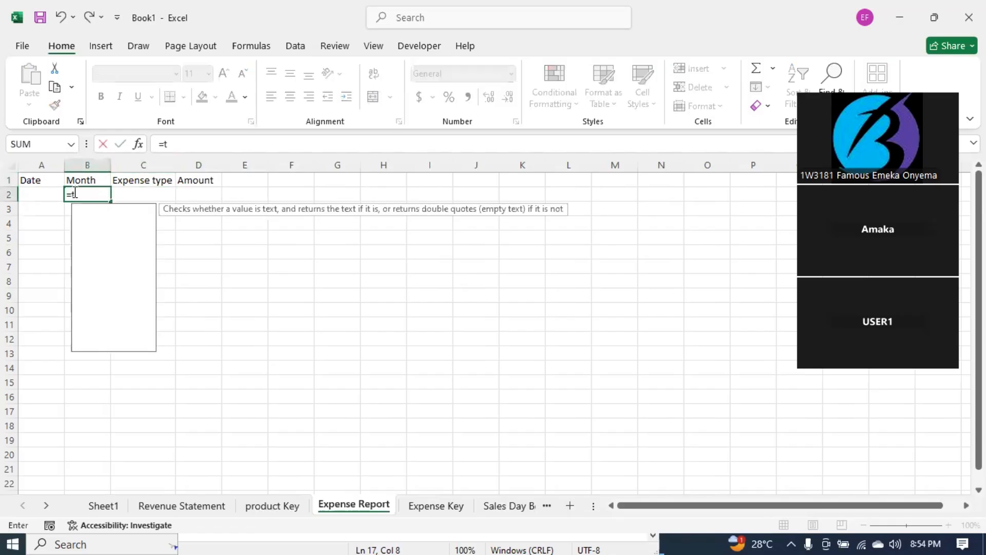
click(41, 193)
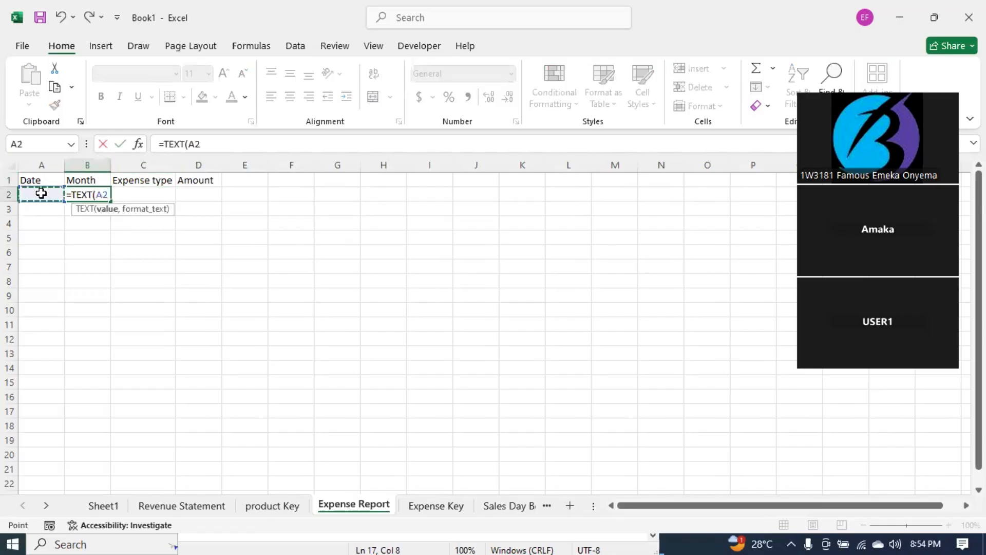
text(,"MMMM")
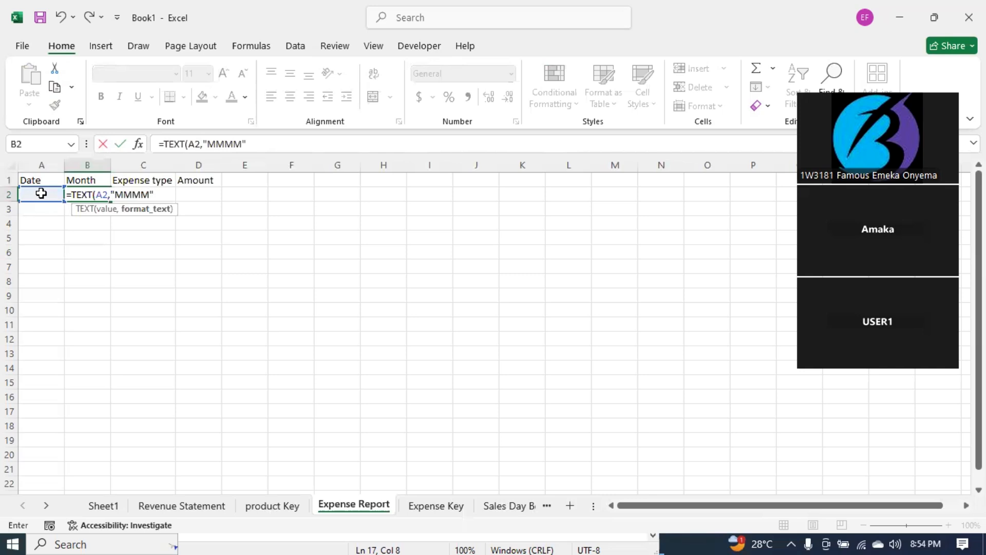
text())
key(Return)
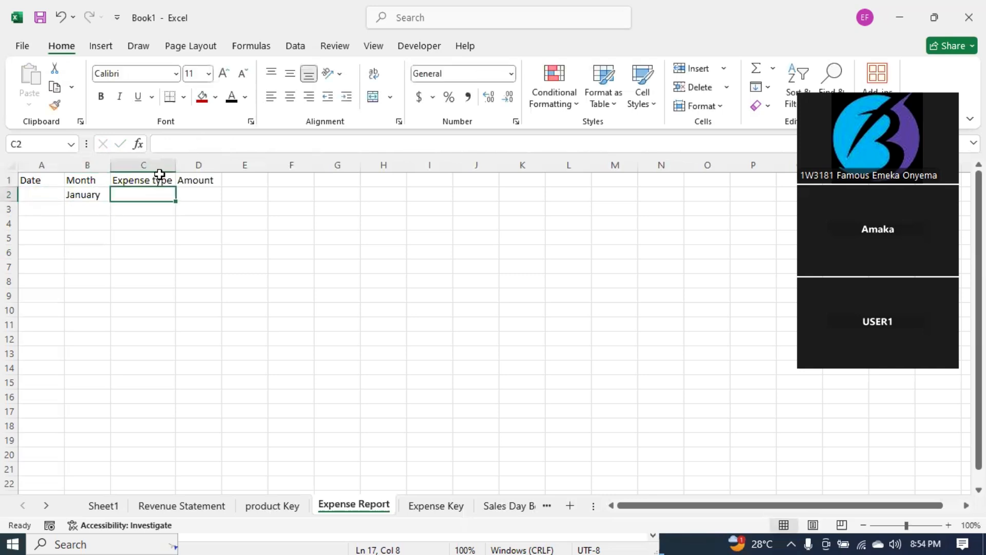
Step: Apply list data validation to the whole Expense type column, using column A of the Expense Key sheet as source
click(155, 164)
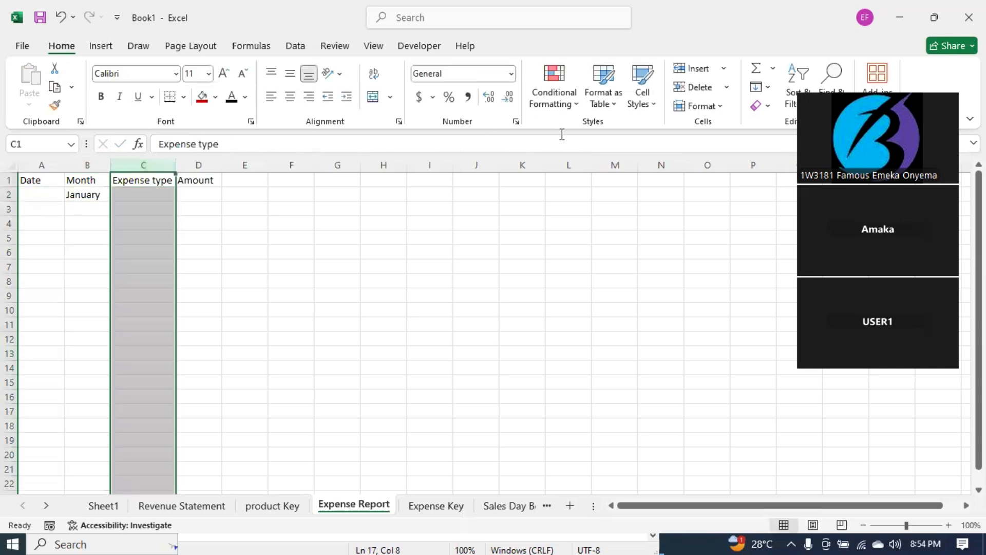
double_click(294, 47)
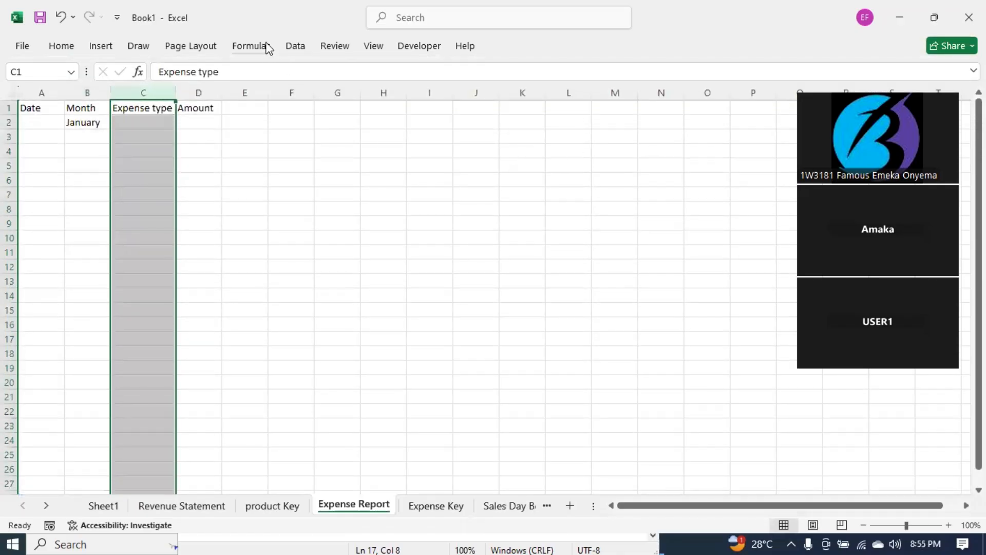
double_click(295, 46)
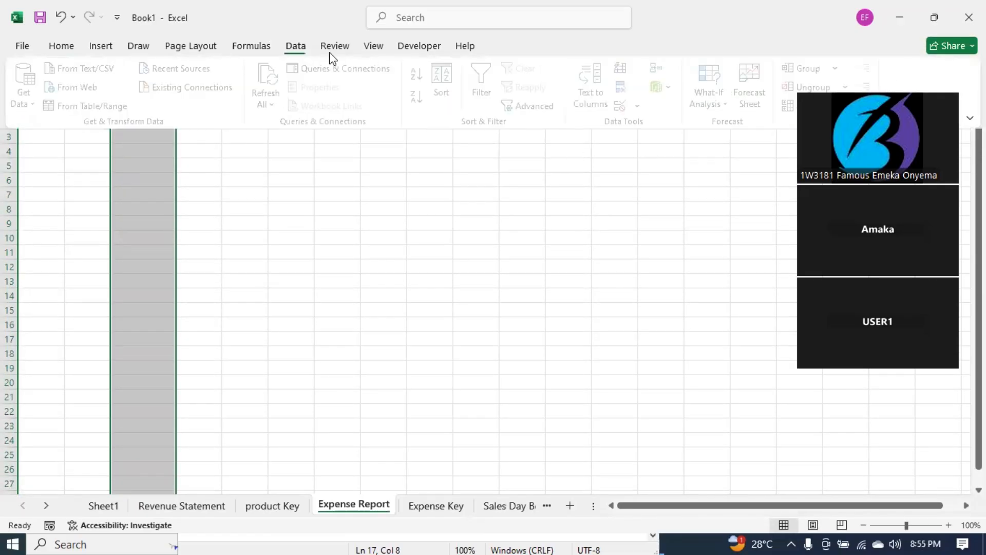
click(643, 106)
click(662, 126)
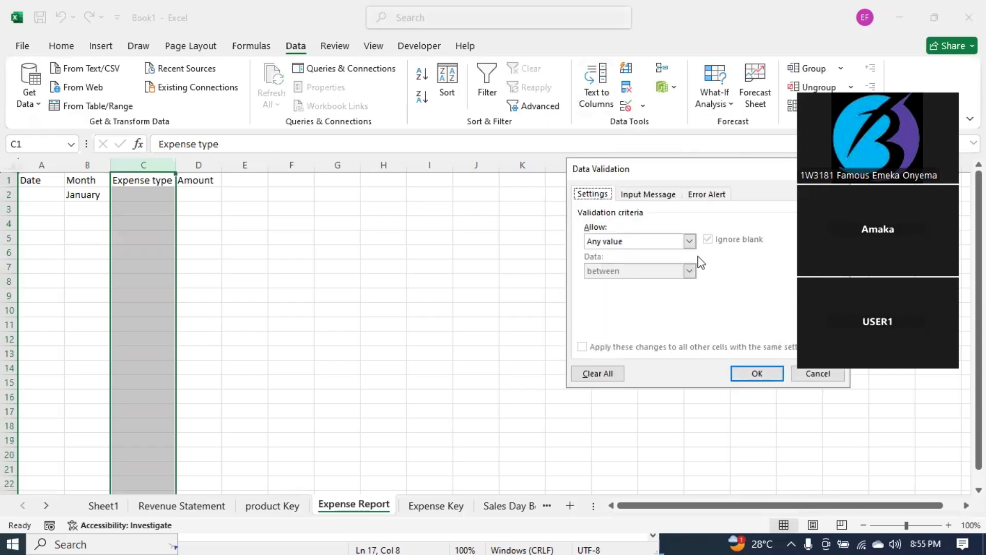
click(650, 243)
click(617, 284)
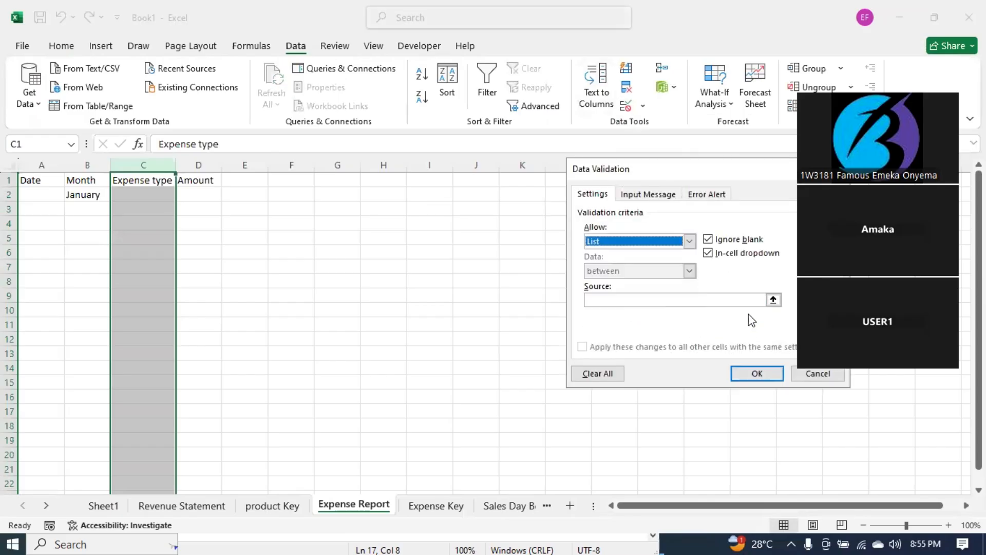
click(773, 301)
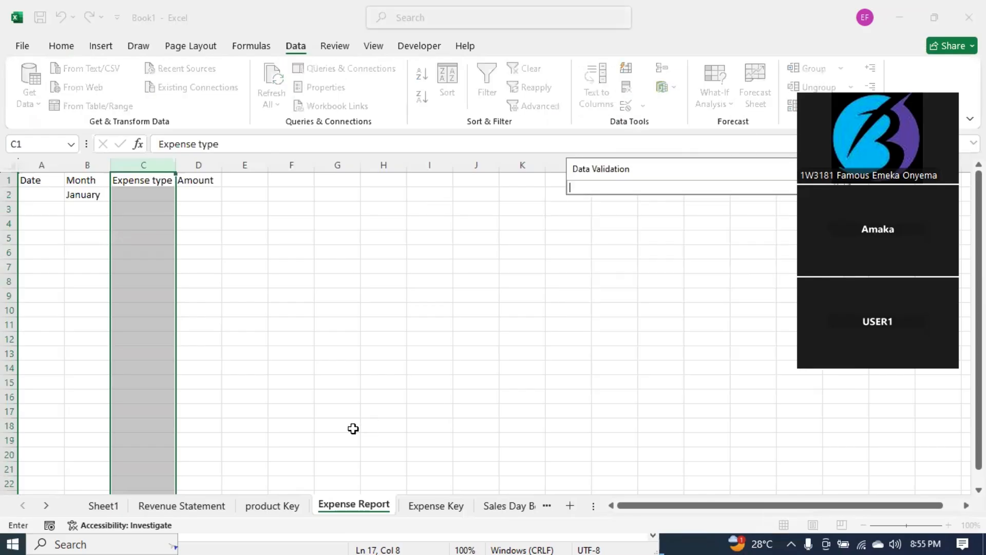
click(434, 505)
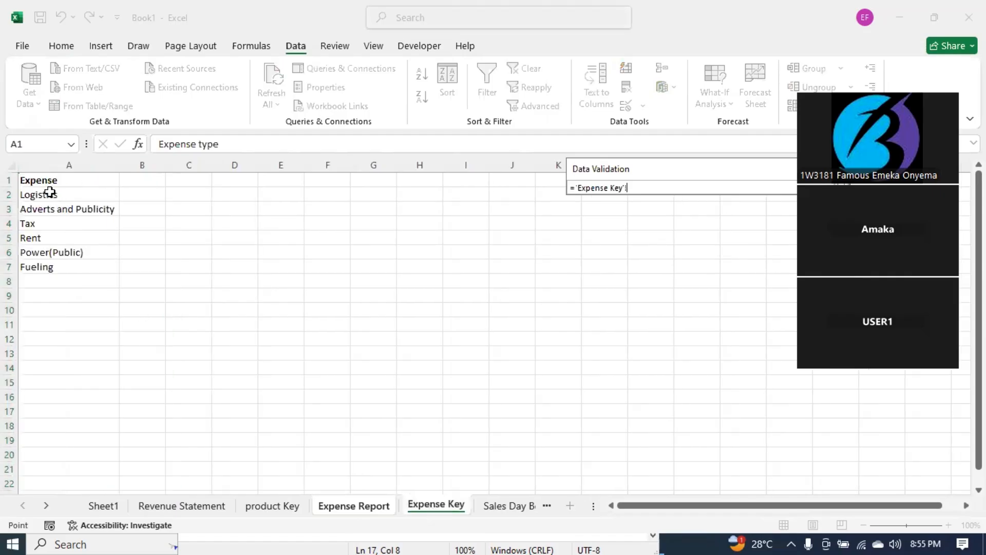
click(50, 165)
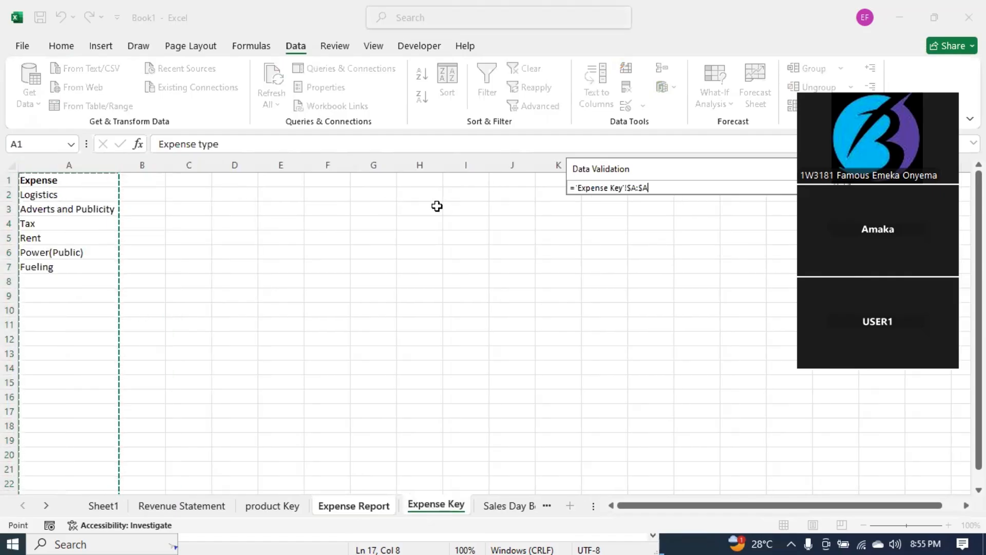
key(Return)
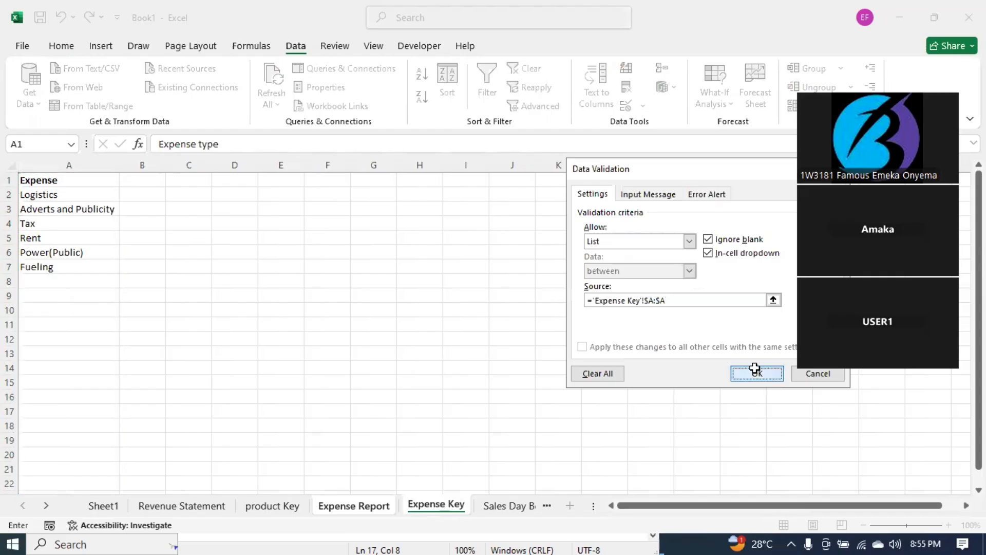
key(Return)
Step: Enter the date 01-2-2025 in A2
click(38, 195)
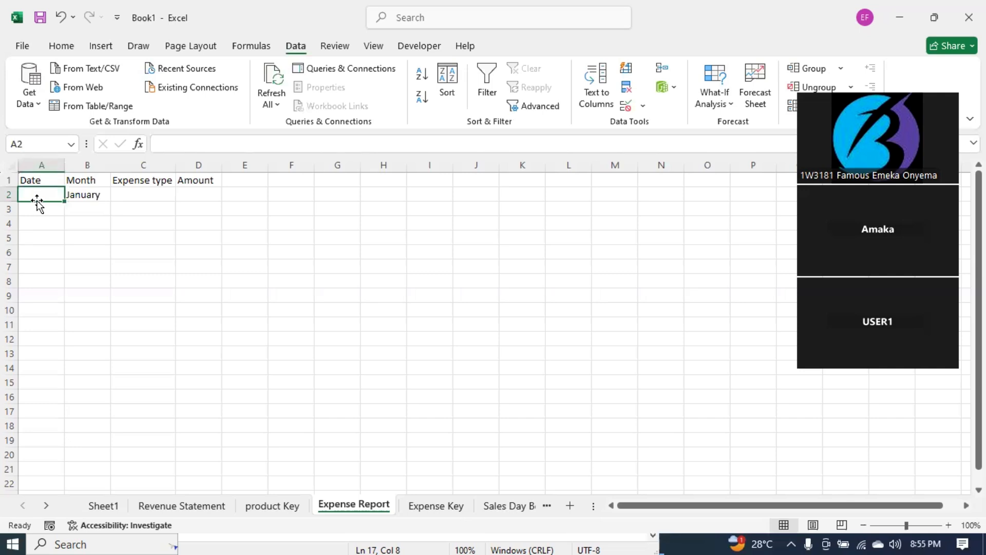
double_click(39, 201)
text(01--)
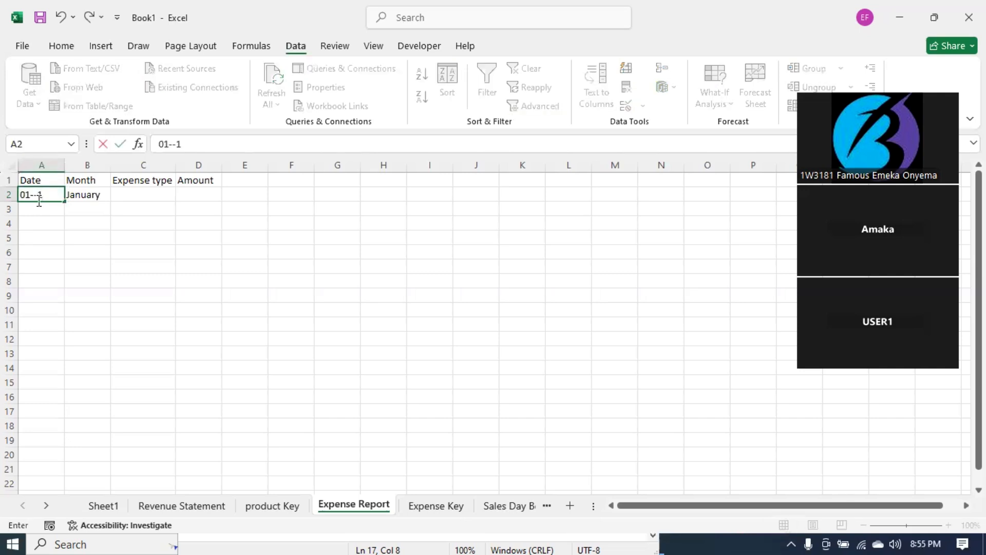
text(1)
key(BackSpace)
key(BackSpace)
text(2-2025)
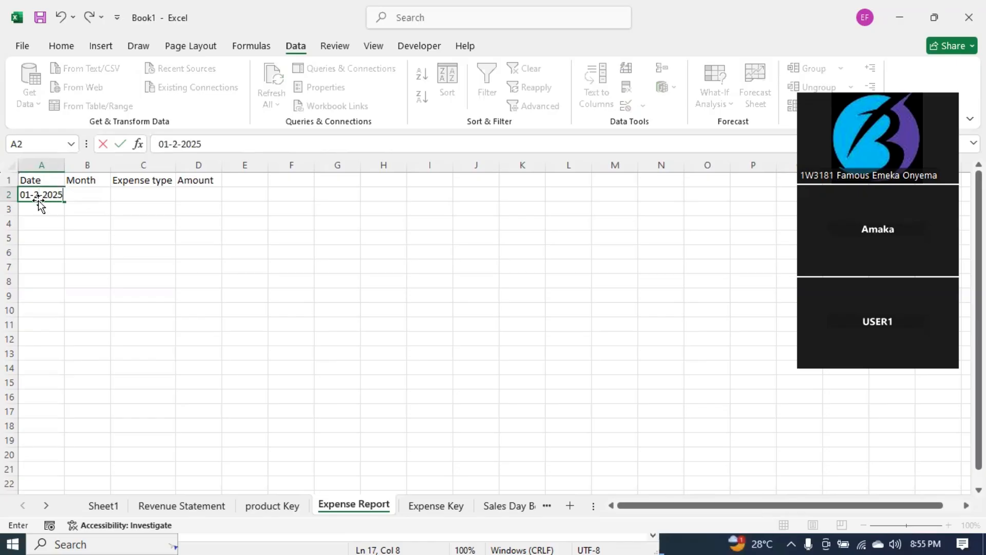
key(Return)
Step: Choose Logistics as the expense type in C2 and enter 4500 as its amount in D2
click(167, 199)
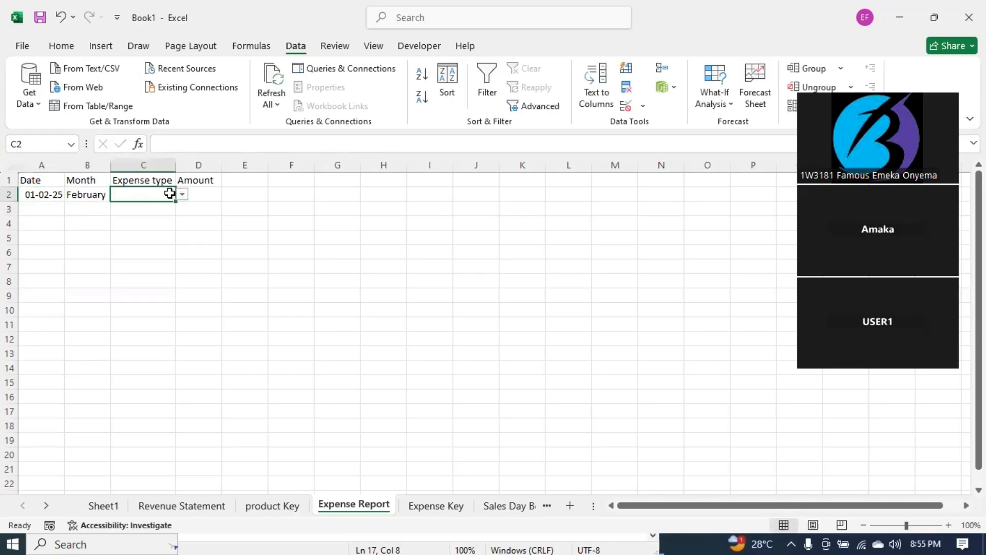
click(182, 194)
click(158, 216)
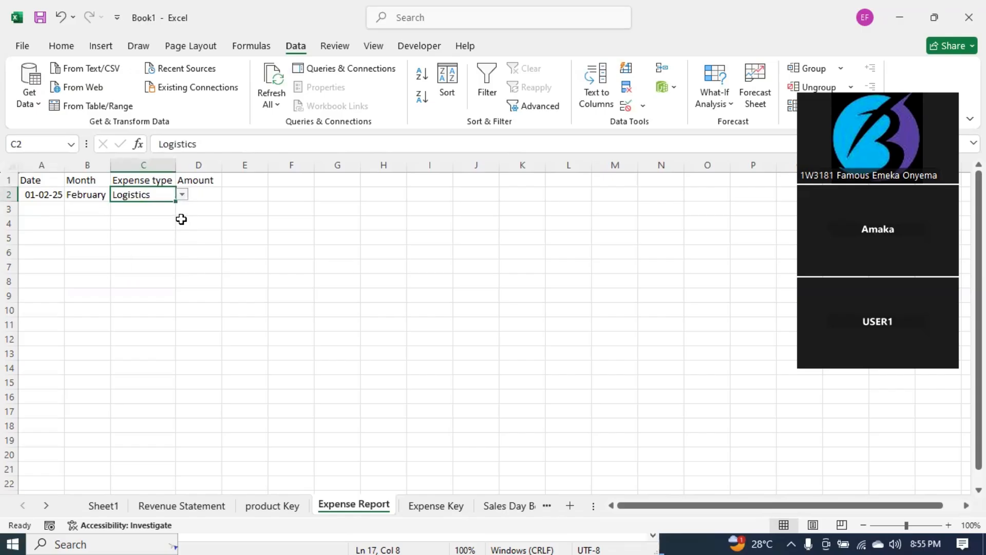
click(204, 194)
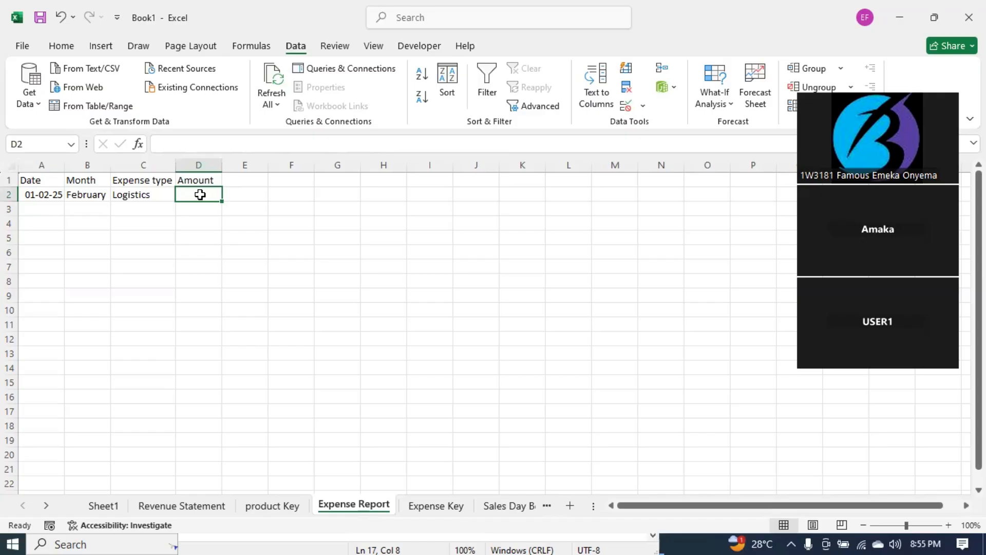
text(3)
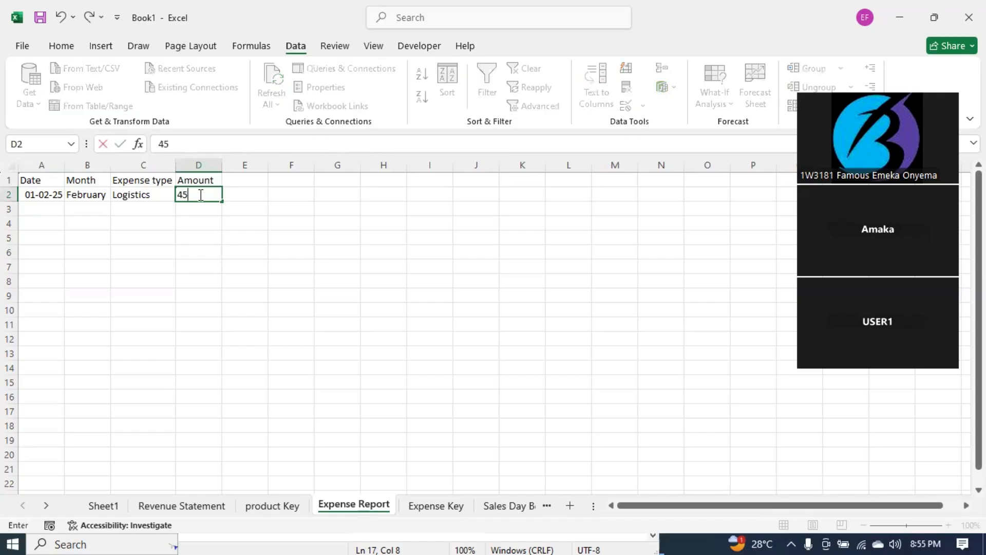
text(5000)
key(Return)
Step: Enter the date 02-02-2025 in A3
click(44, 210)
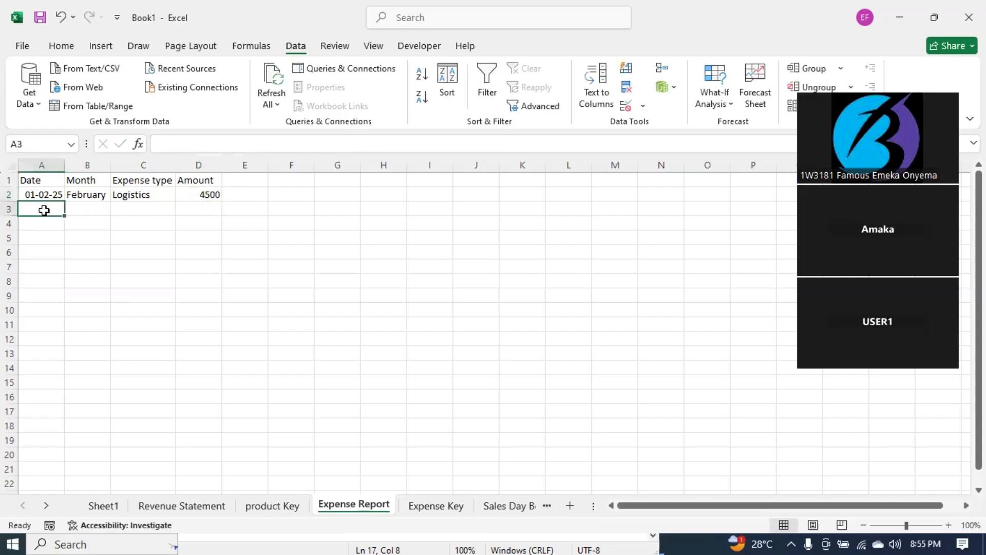
text(02-02)
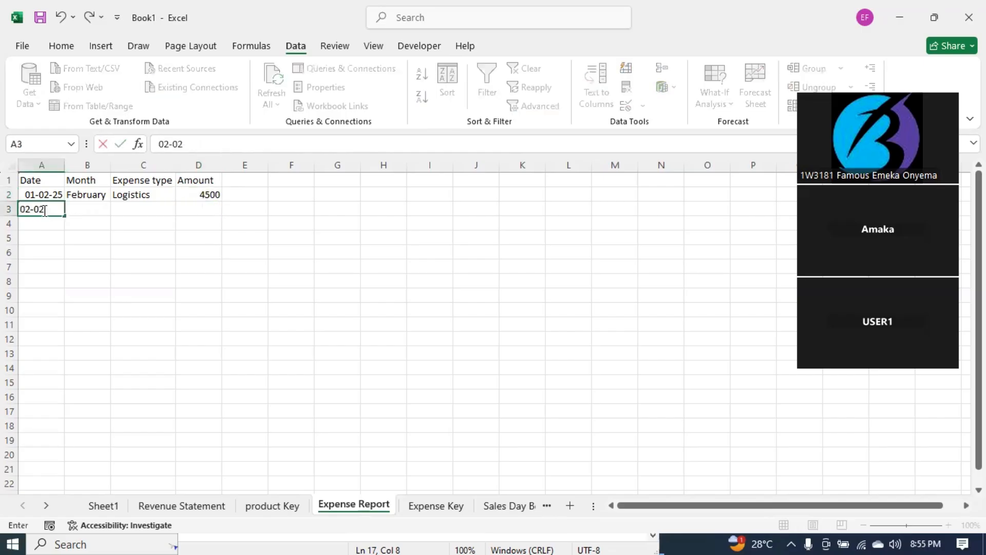
text(-2025)
key(Tab)
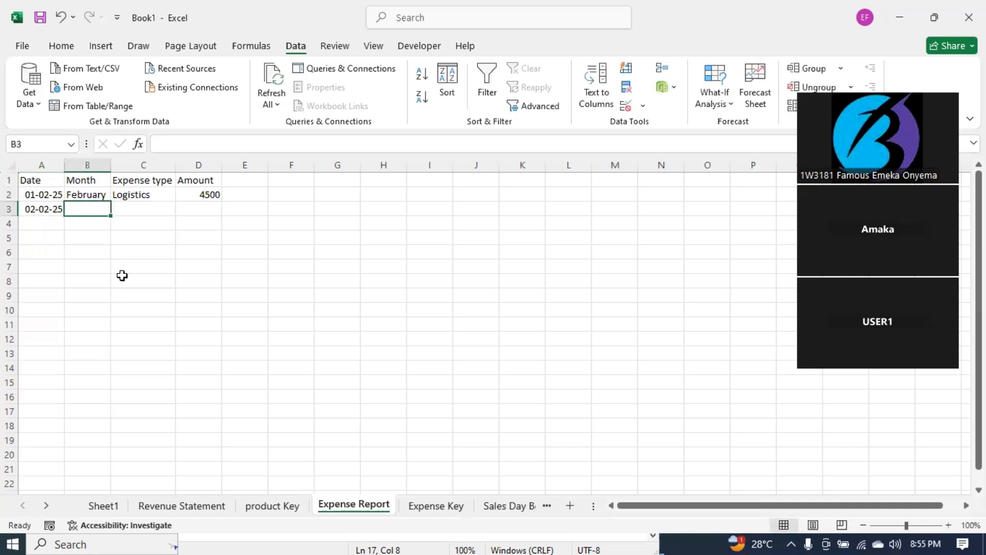
Step: Fill the month formula from B2 down to B9
click(100, 195)
drag(106, 201, 147, 282)
key(ctrl+z)
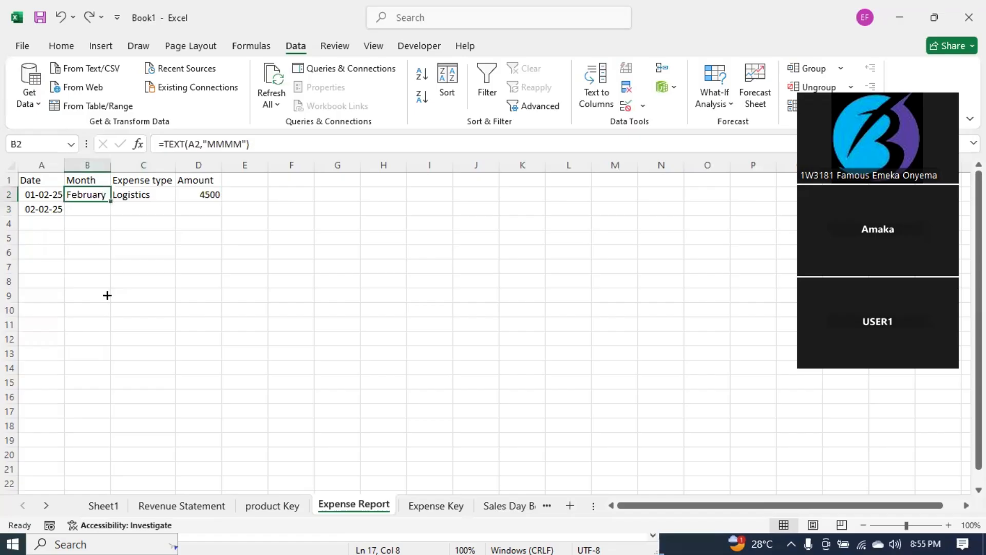
drag(111, 201, 107, 295)
Step: Choose Adverts and Publicity as the expense type in C3 and enter 14000 as its amount in D3
click(178, 236)
click(150, 212)
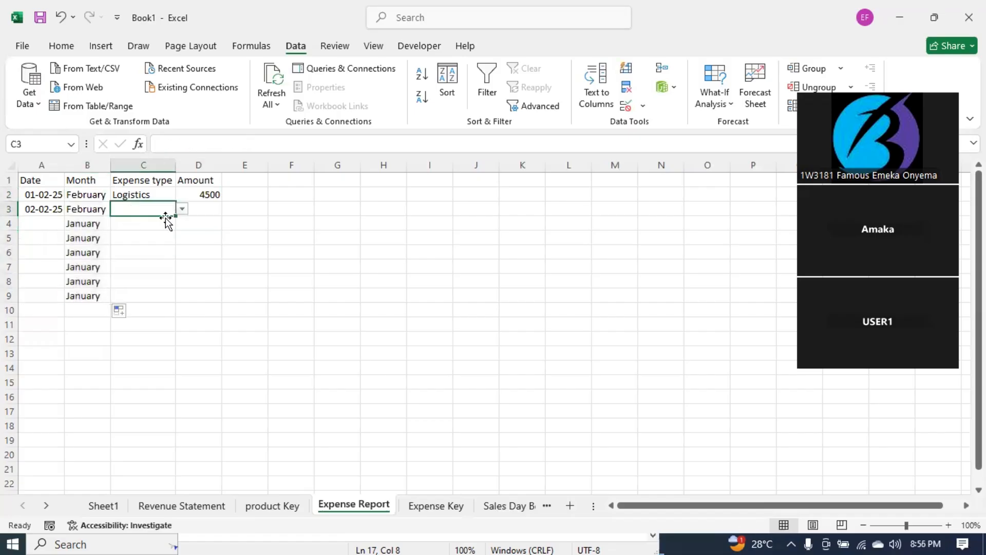
click(182, 208)
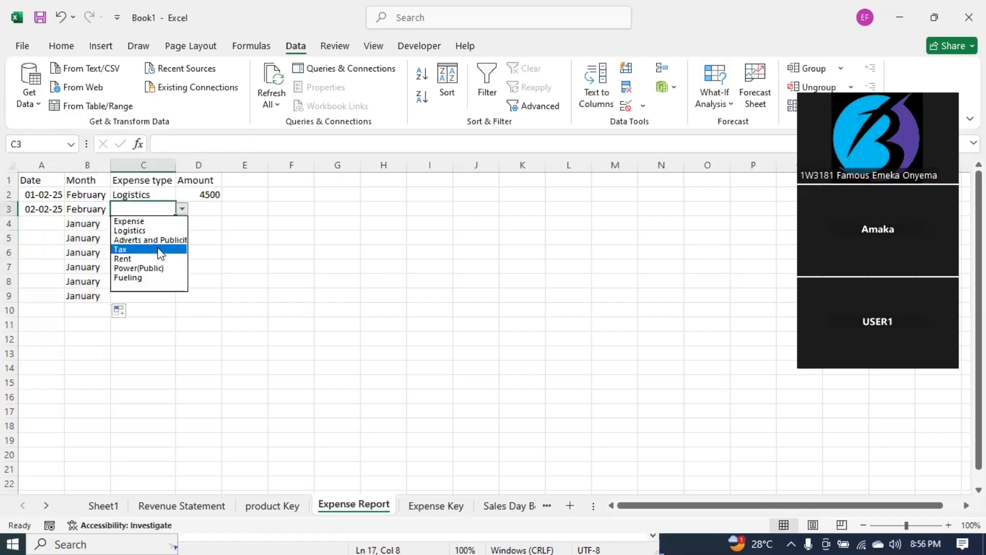
click(154, 240)
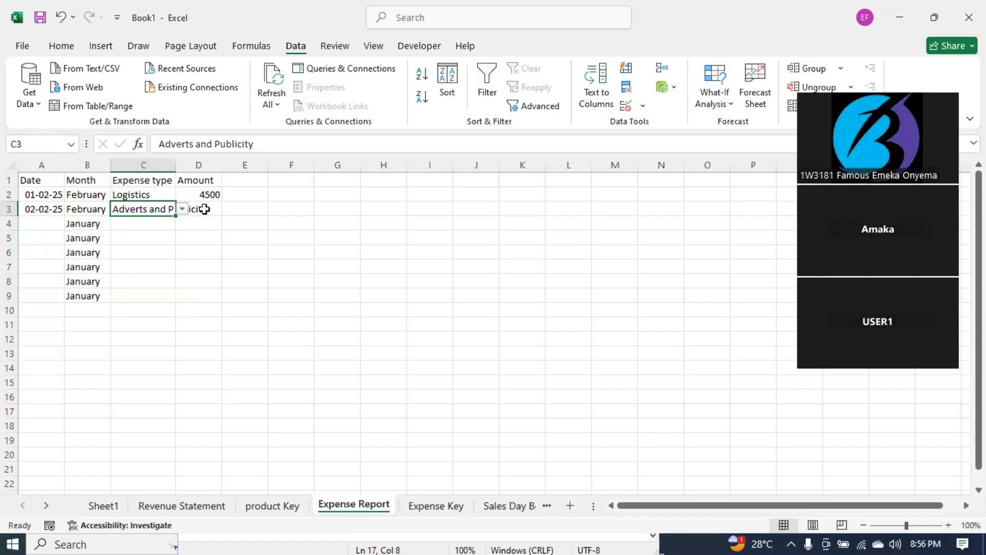
click(214, 210)
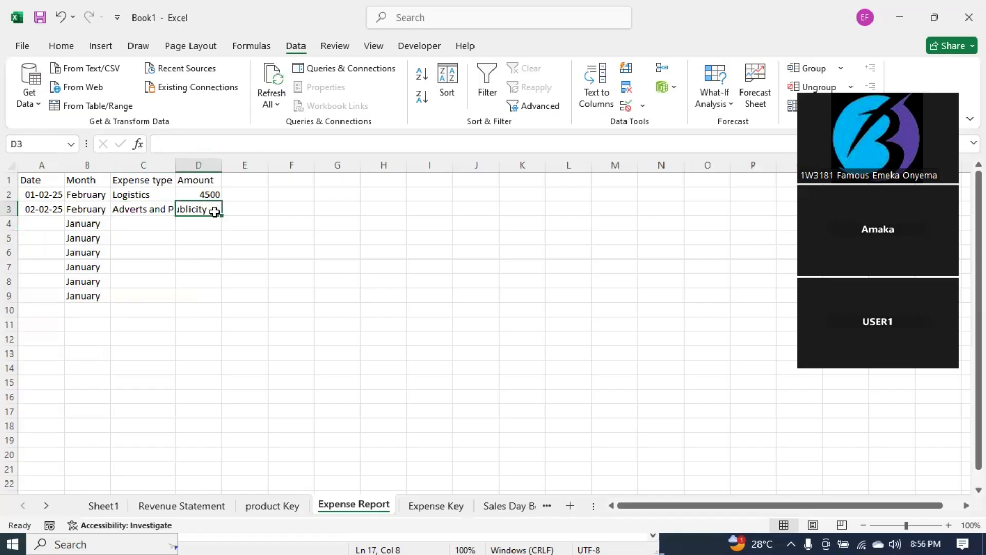
text(14000)
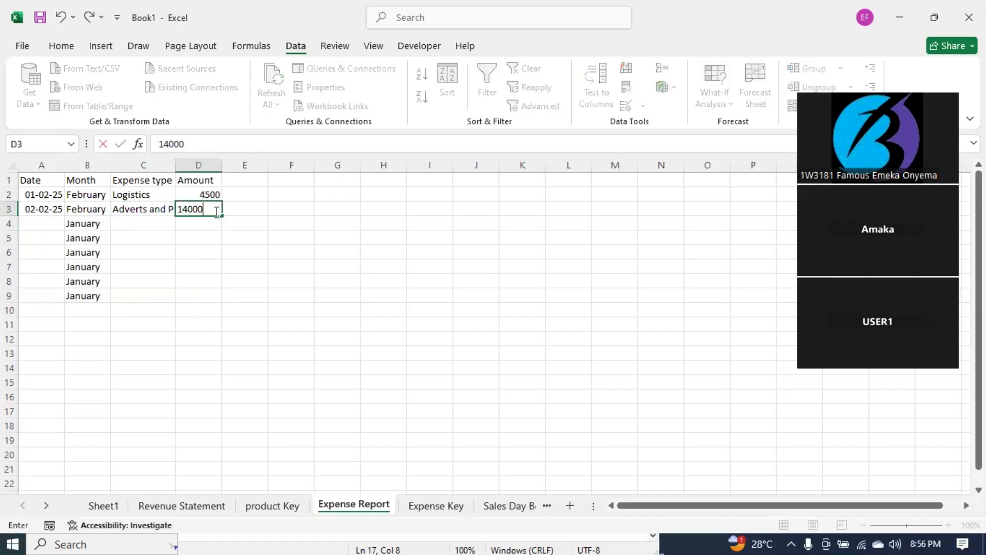
key(Return)
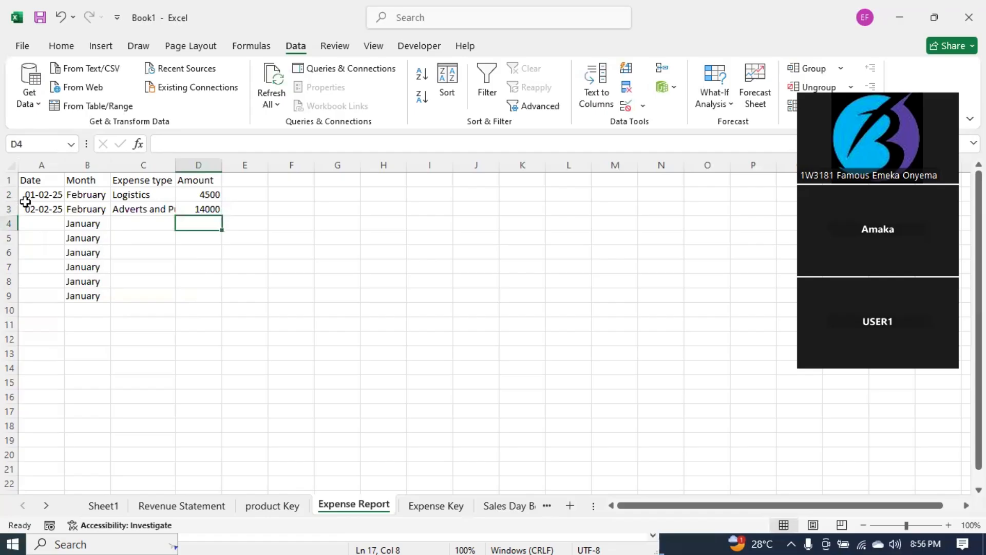
Step: Fill the date series from A3 down to A9, ending at 08-02-25
click(30, 211)
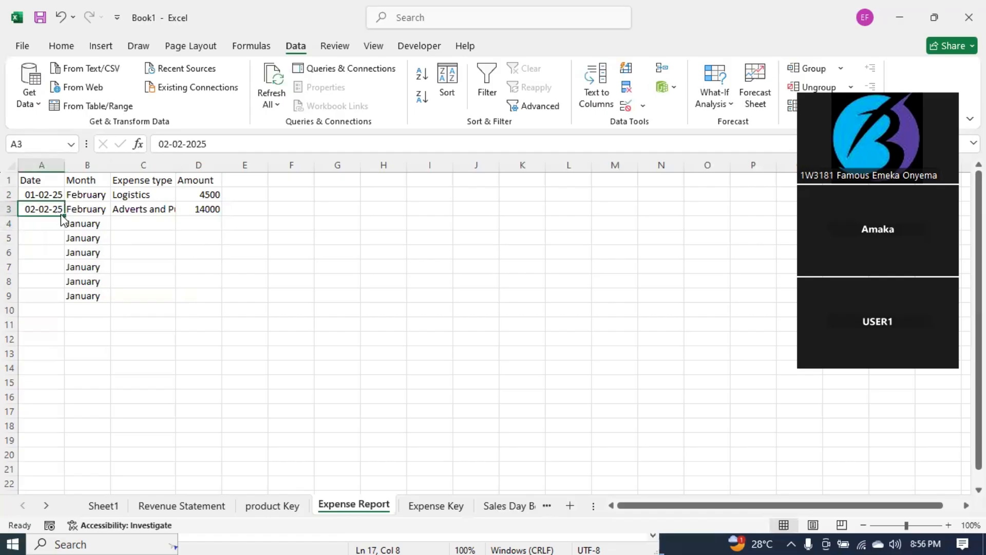
drag(61, 210, 68, 229)
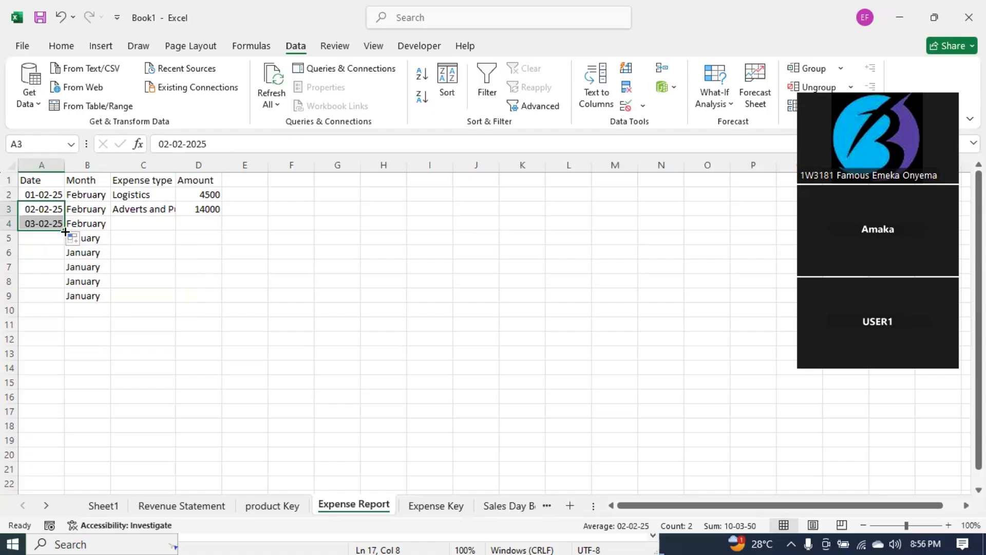
drag(65, 232, 62, 301)
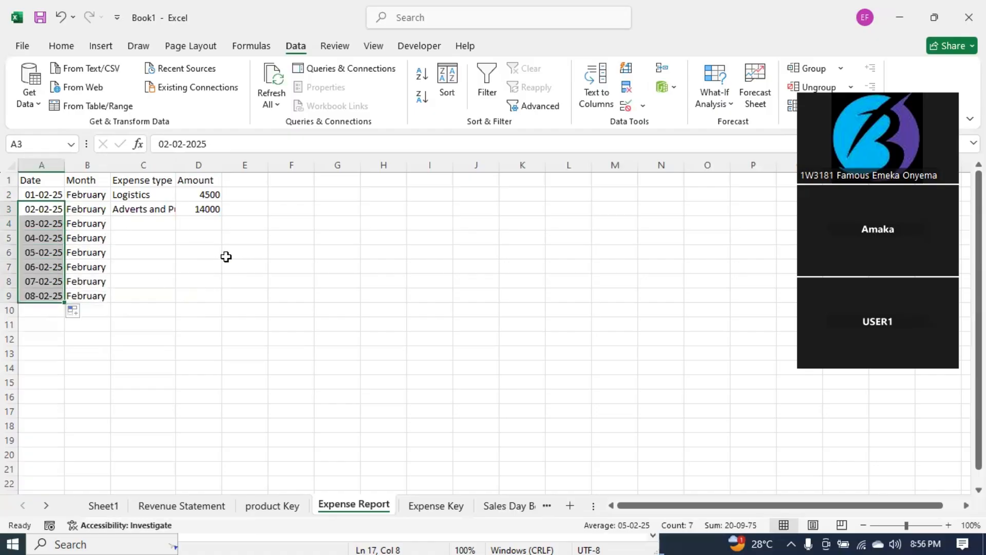
Step: Choose Rent as the expense type in C4 and enter 20000 as its amount in D4
click(194, 262)
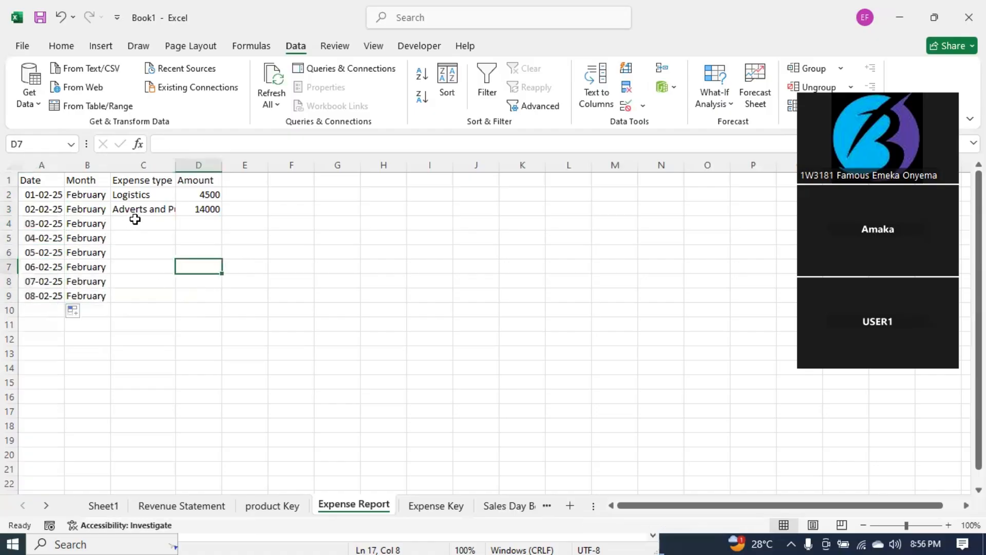
click(134, 219)
click(183, 223)
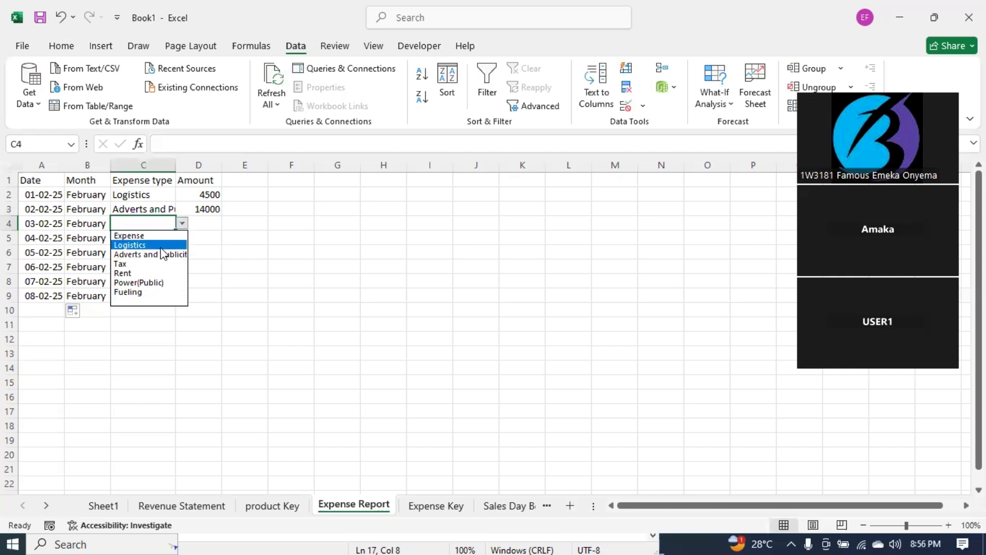
click(136, 273)
click(208, 222)
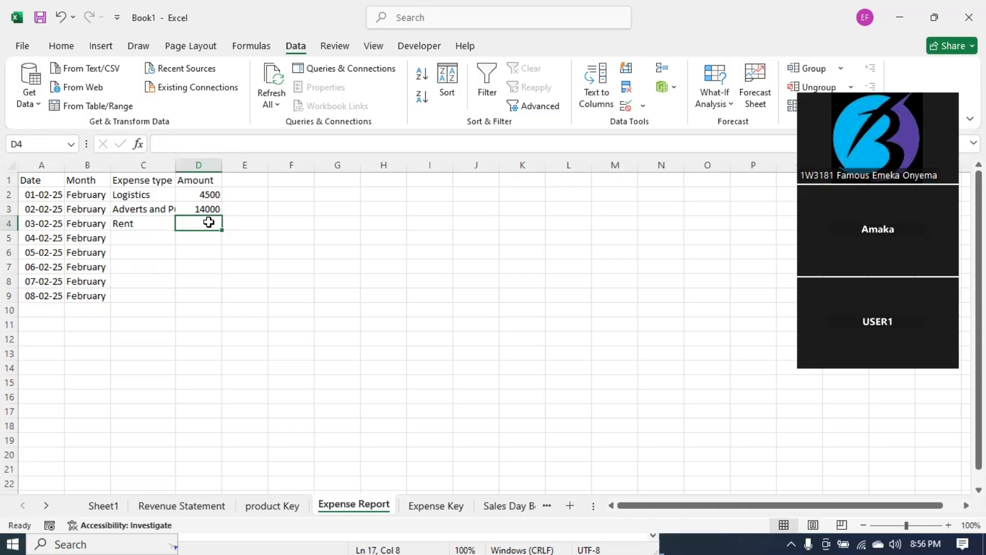
text(20000)
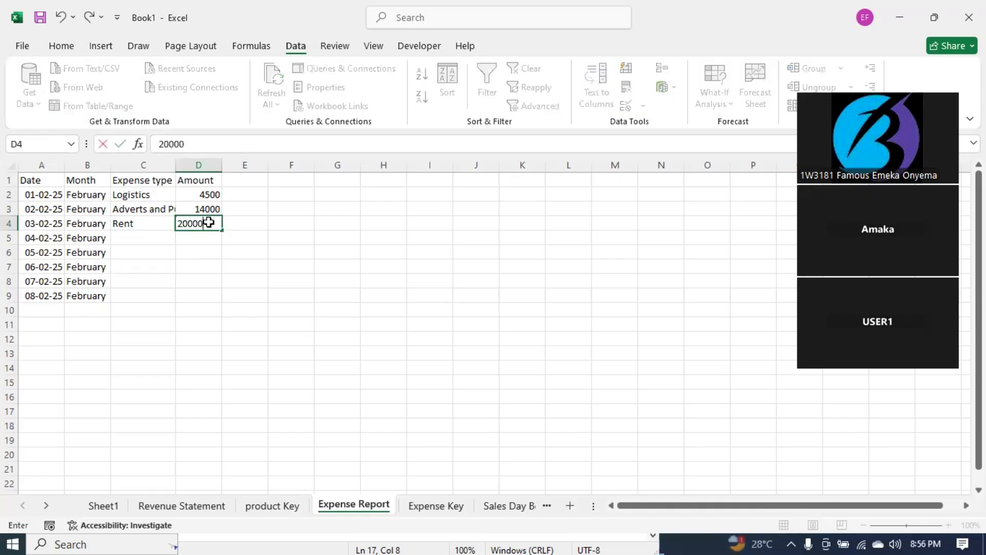
key(Return)
Step: Choose Power(Public) as the expense type in C5 and enter 15000 as its amount in D5
click(142, 238)
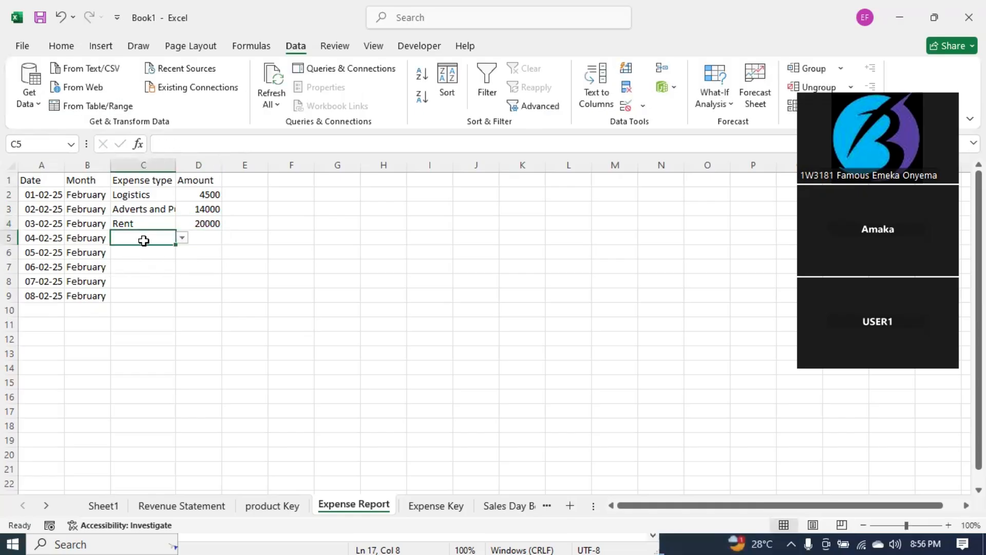
click(183, 238)
click(158, 295)
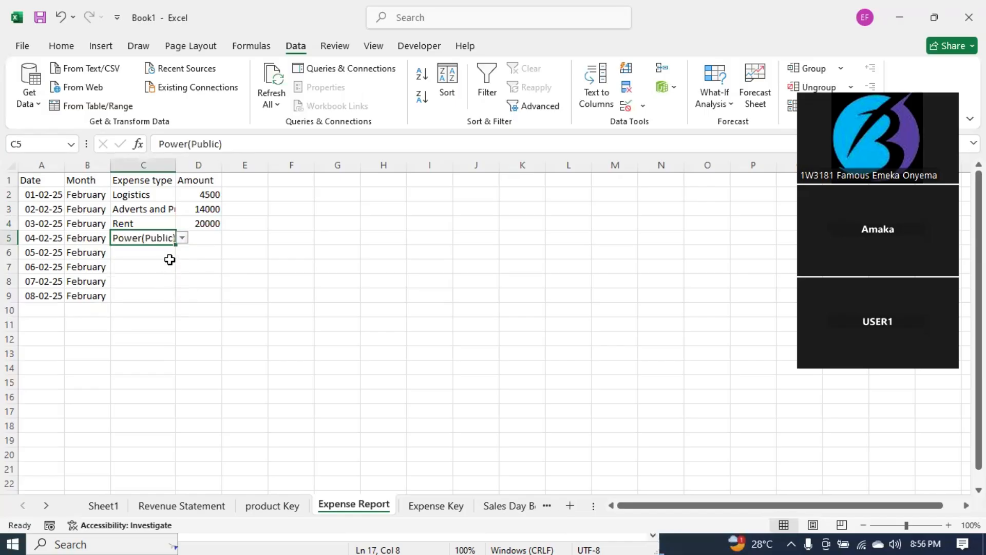
click(207, 237)
text(15)
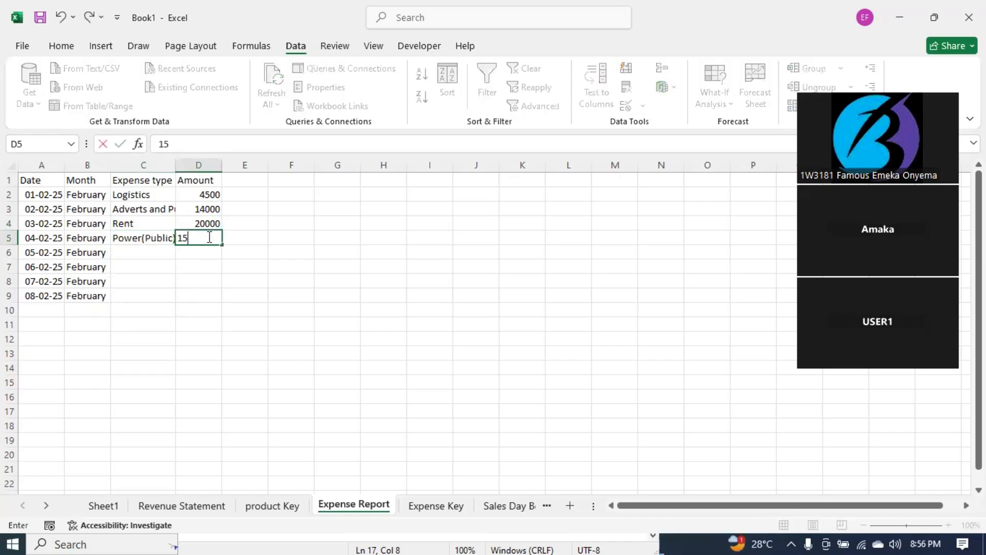
text(000)
key(Return)
Step: Choose Fueling as the expense type in C6 and enter 10000 as its amount in D6
click(154, 252)
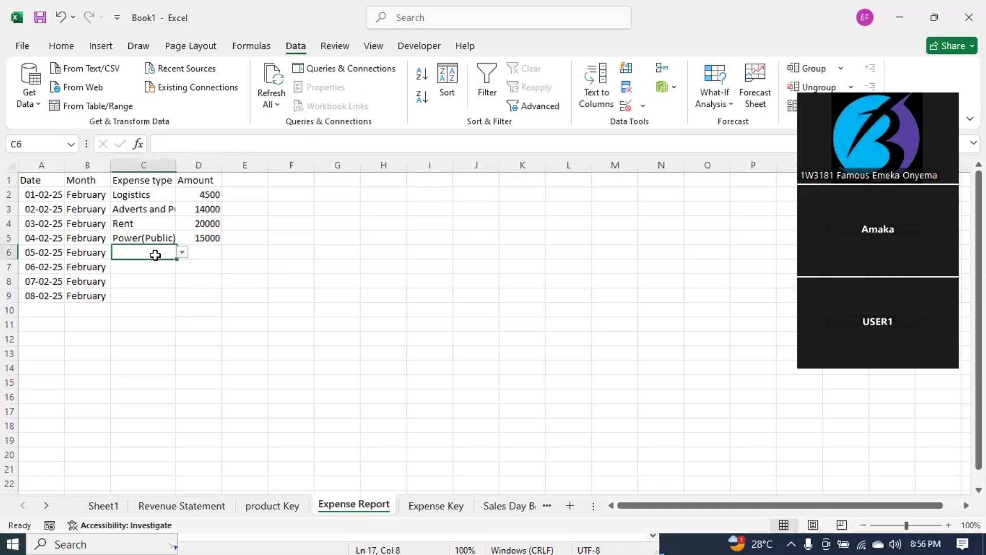
click(182, 252)
click(134, 321)
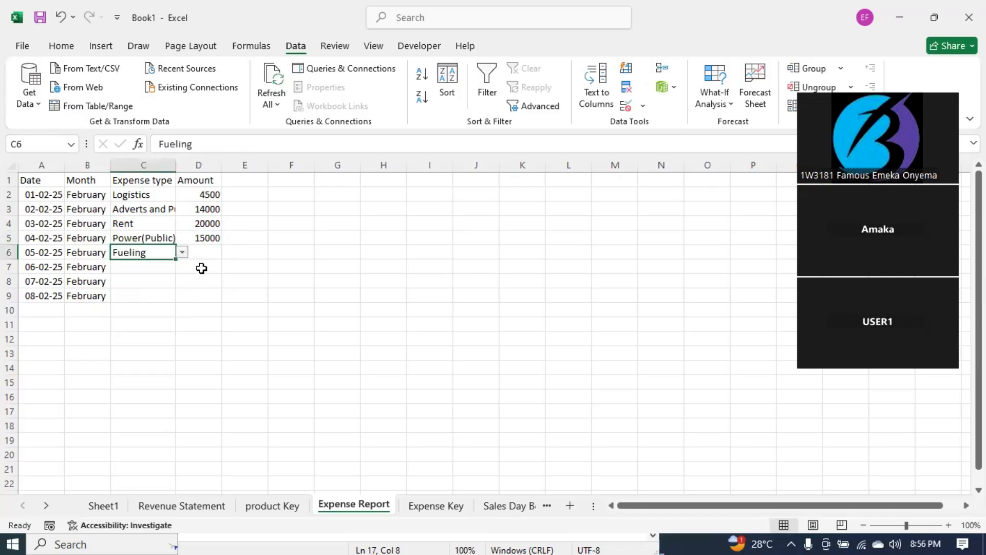
click(206, 253)
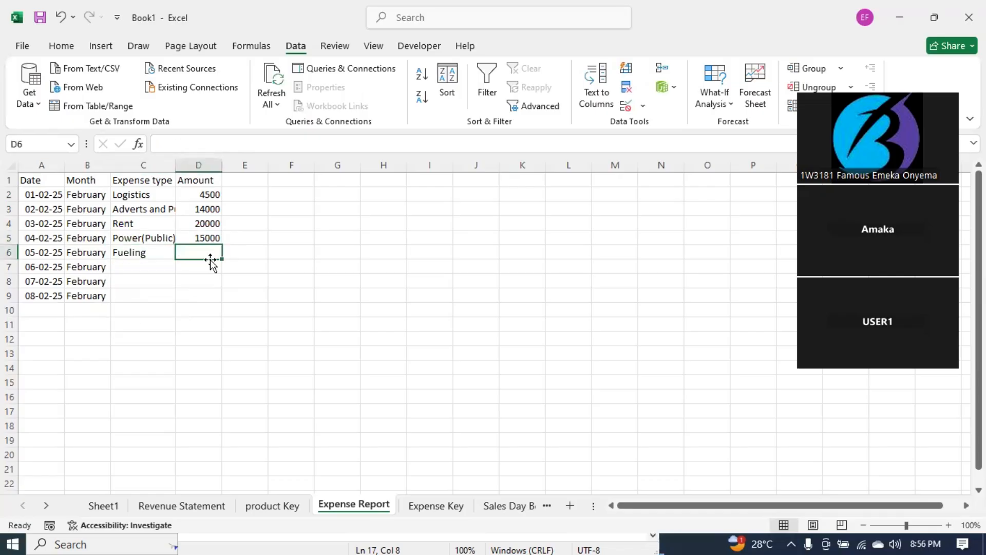
text(10000)
key(Return)
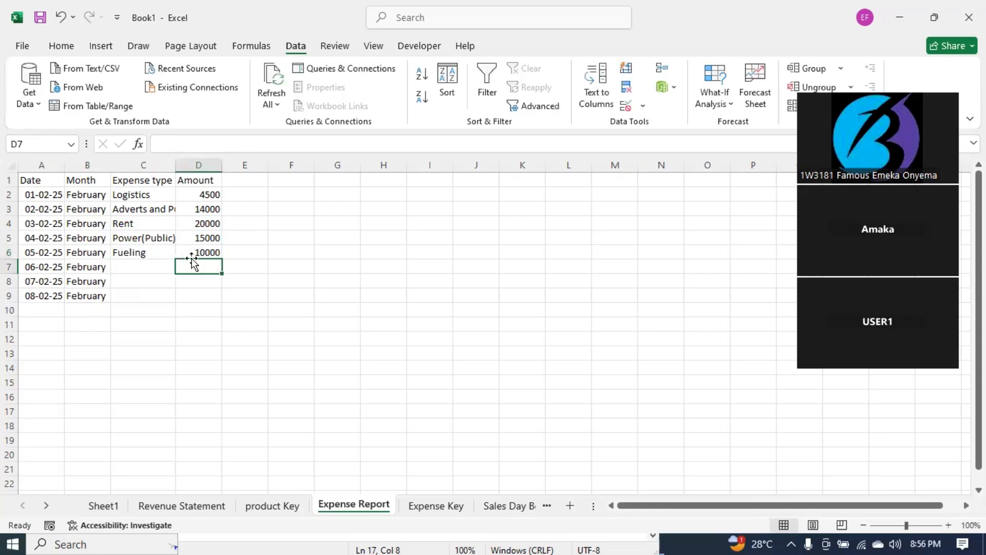
click(144, 269)
click(183, 266)
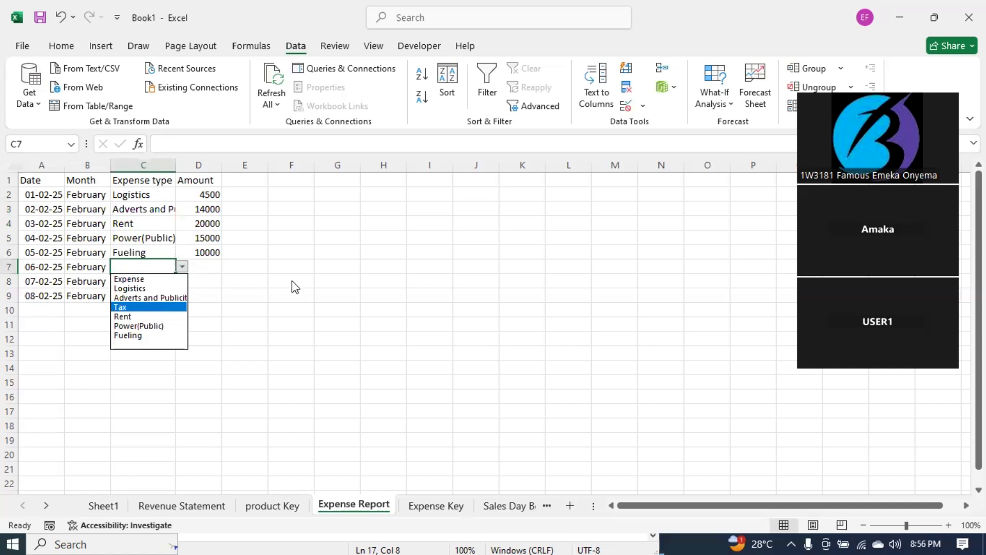
click(440, 263)
click(263, 292)
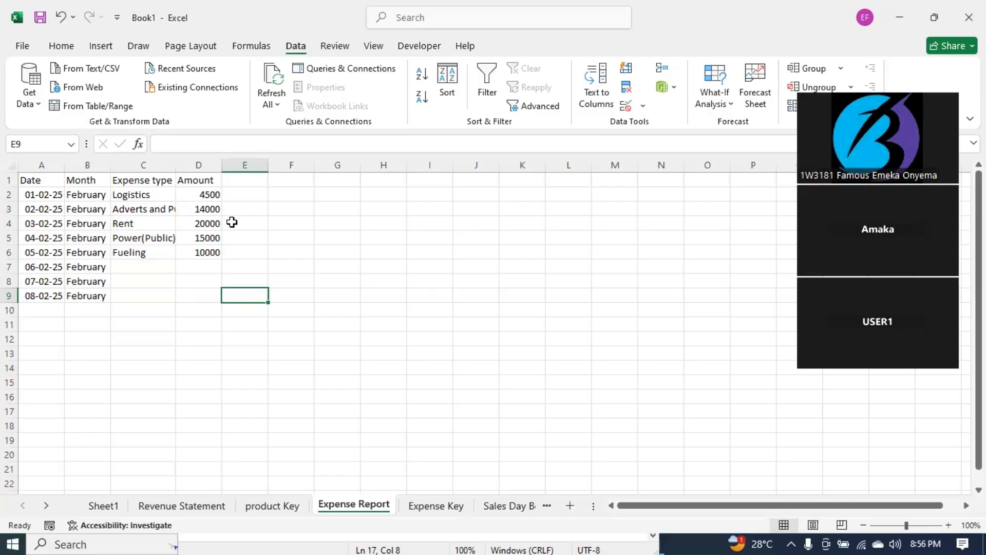
Step: Try to save the workbook as Financial Model on Local Disk (C:), declining the Documents folder as an alternative
key(ctrl+s)
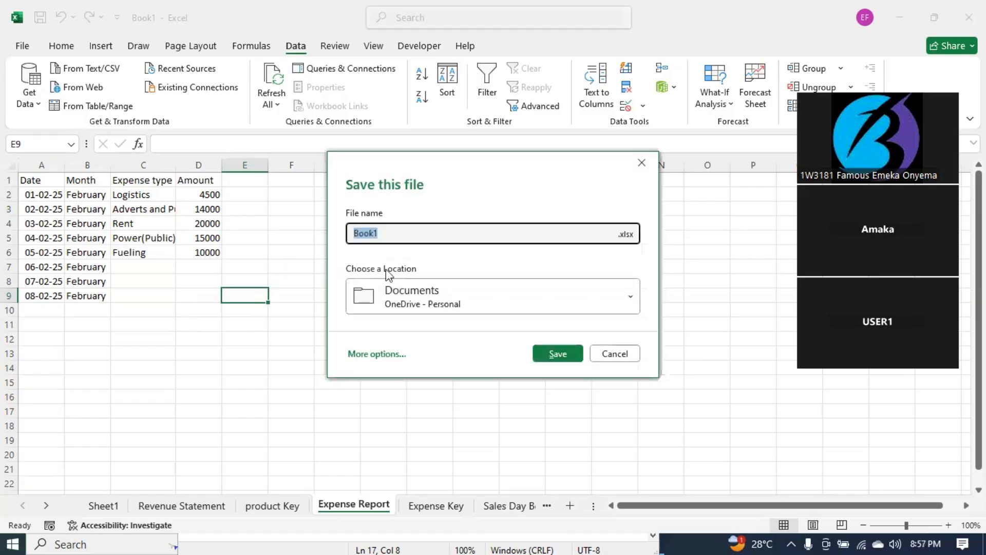
click(385, 354)
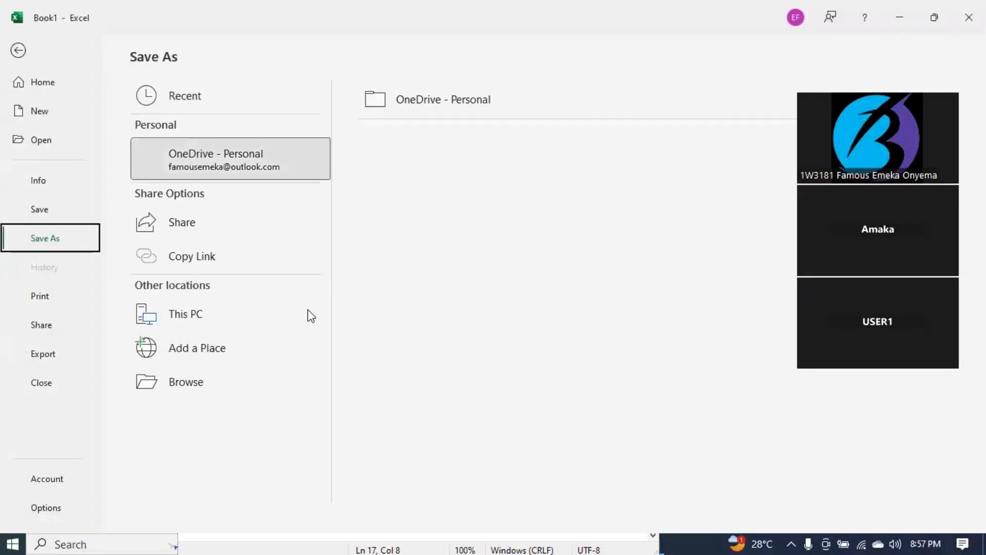
click(236, 369)
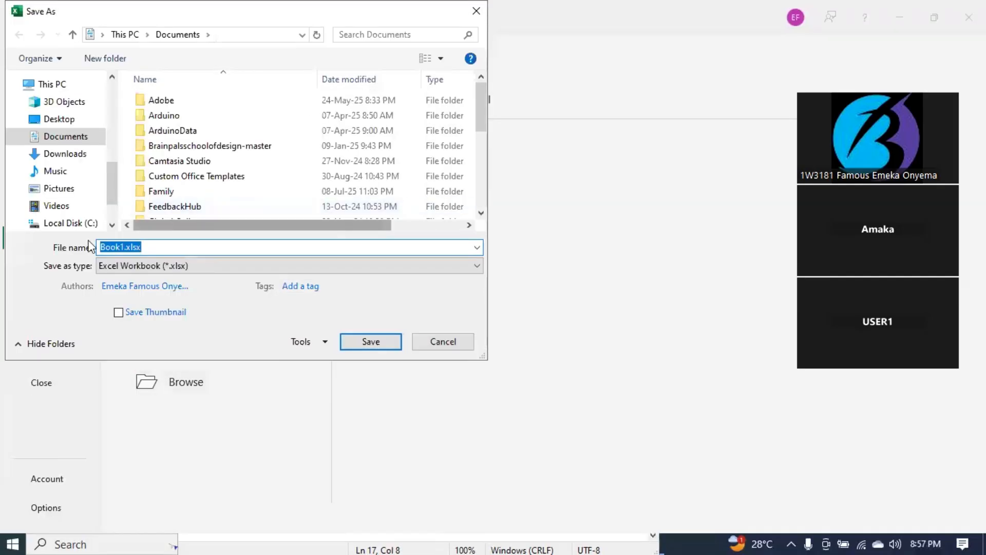
scroll(77, 203, down, 1)
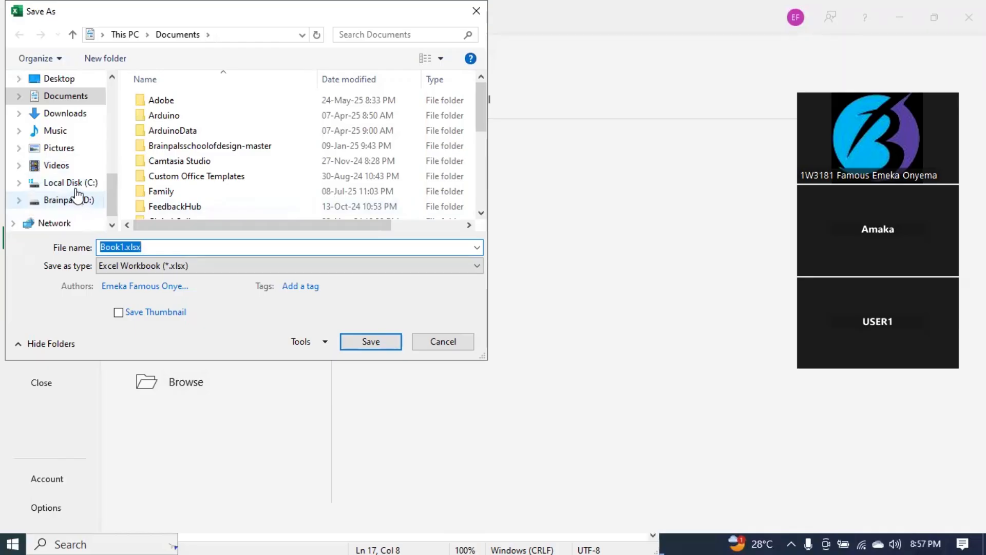
click(80, 186)
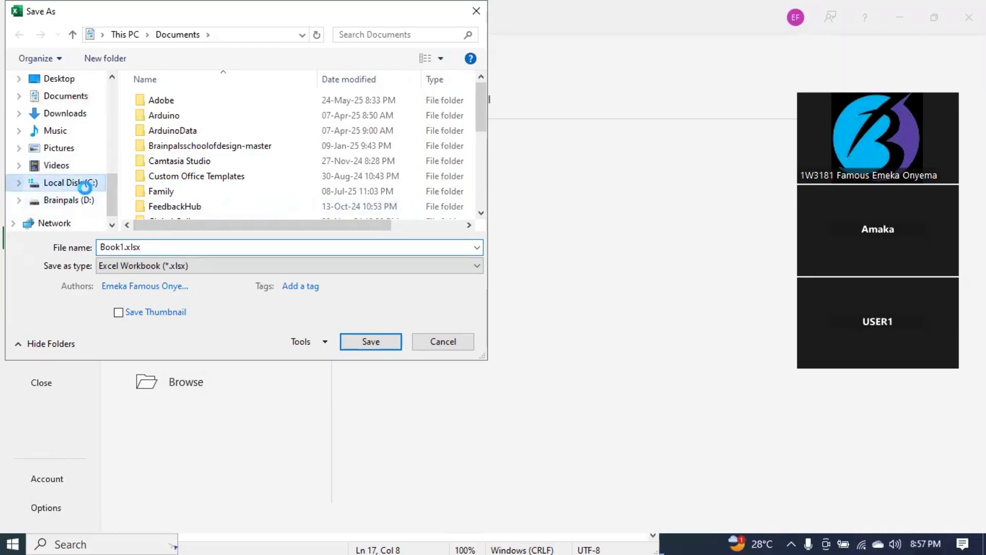
text(Financial Model)
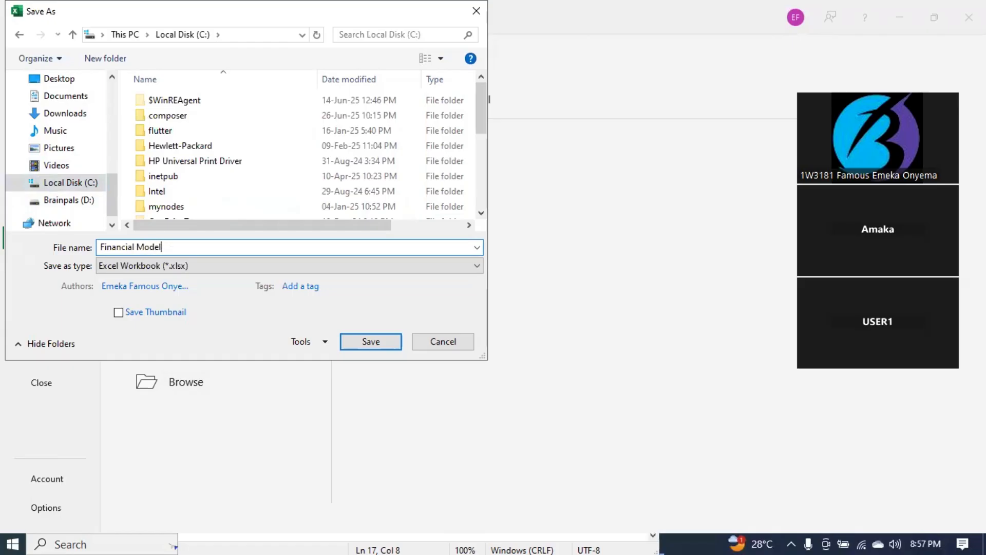
key(Return)
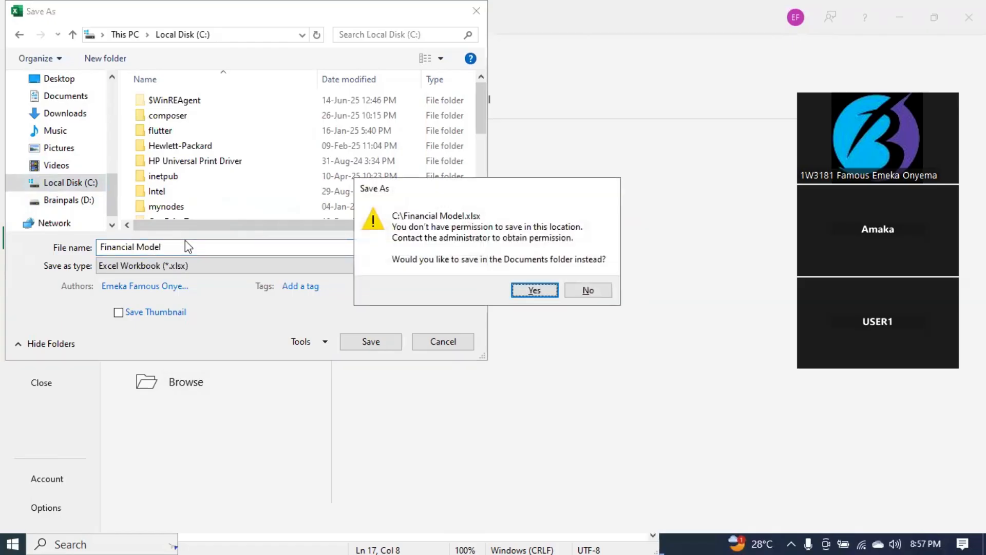
click(587, 289)
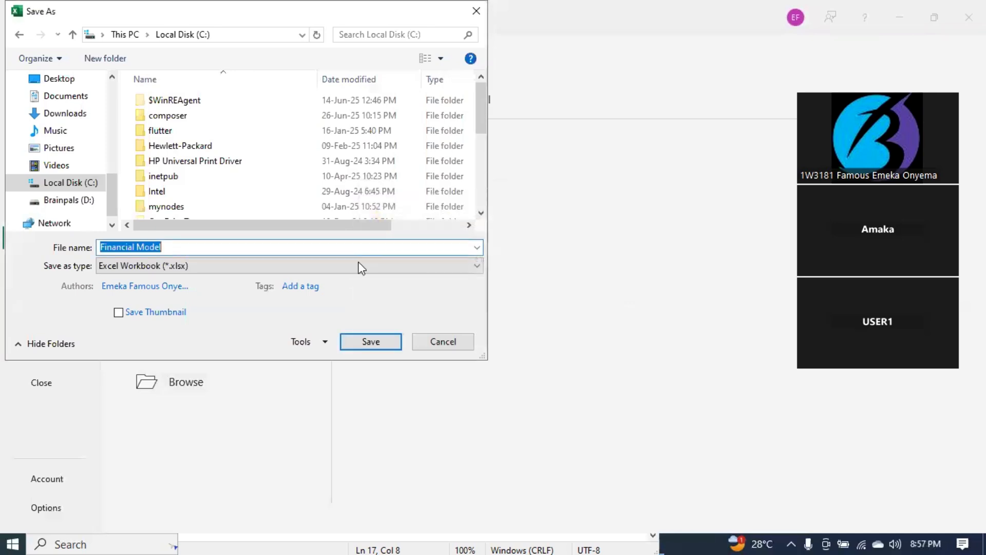
Step: Save the workbook as Financial Model in the AEDC folder on the Brainpals (D:) drive
click(72, 201)
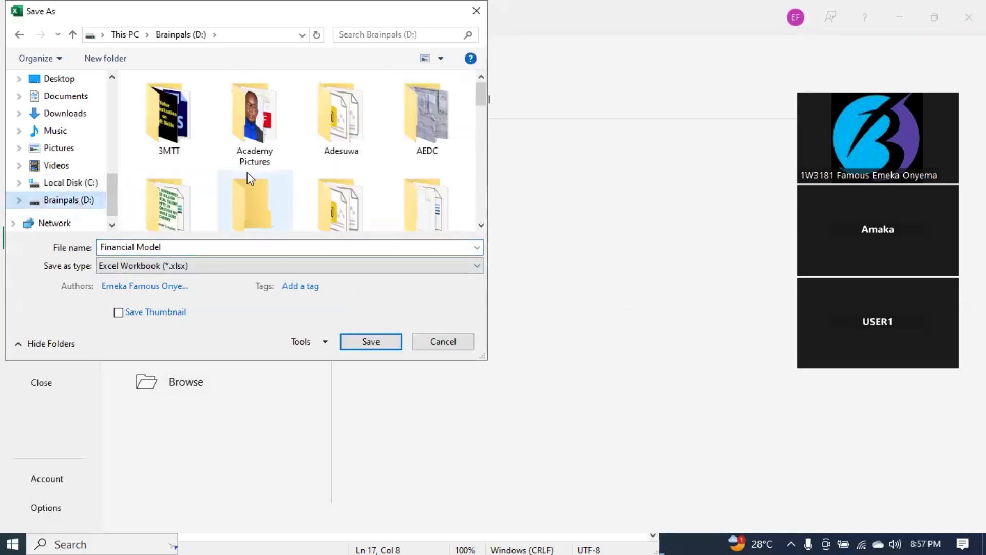
scroll(268, 175, down, 1)
scroll(267, 173, down, 1)
click(269, 175)
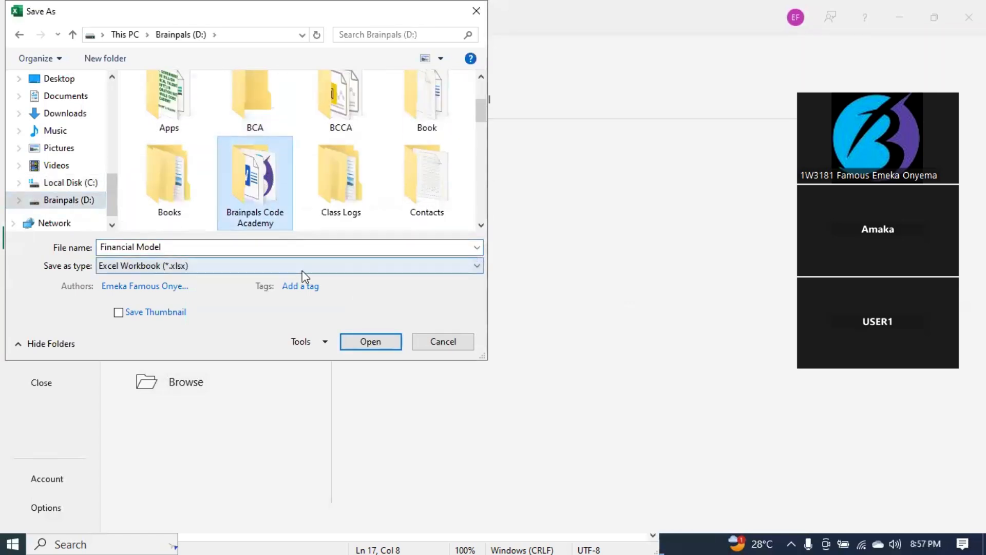
double_click(260, 163)
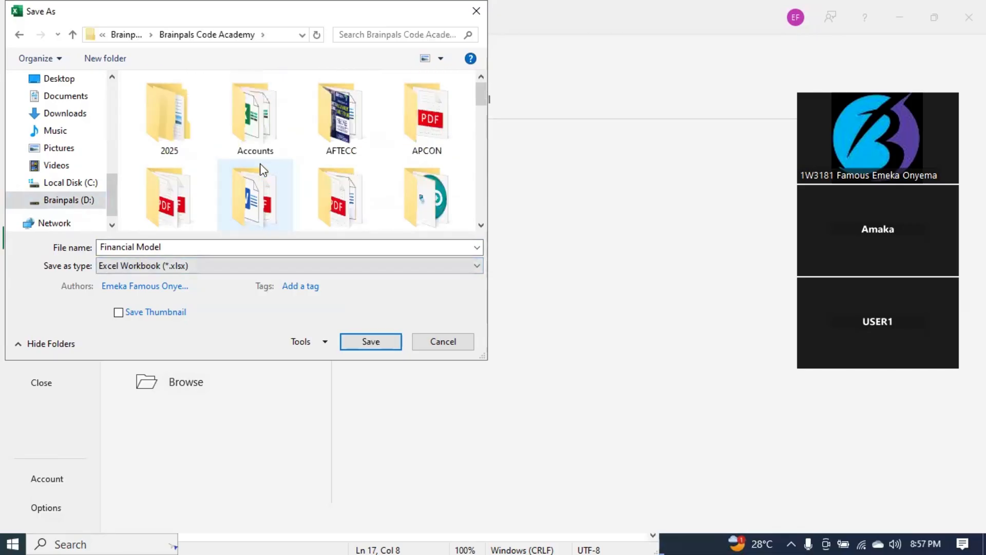
key(BackSpace)
scroll(398, 134, down, 1)
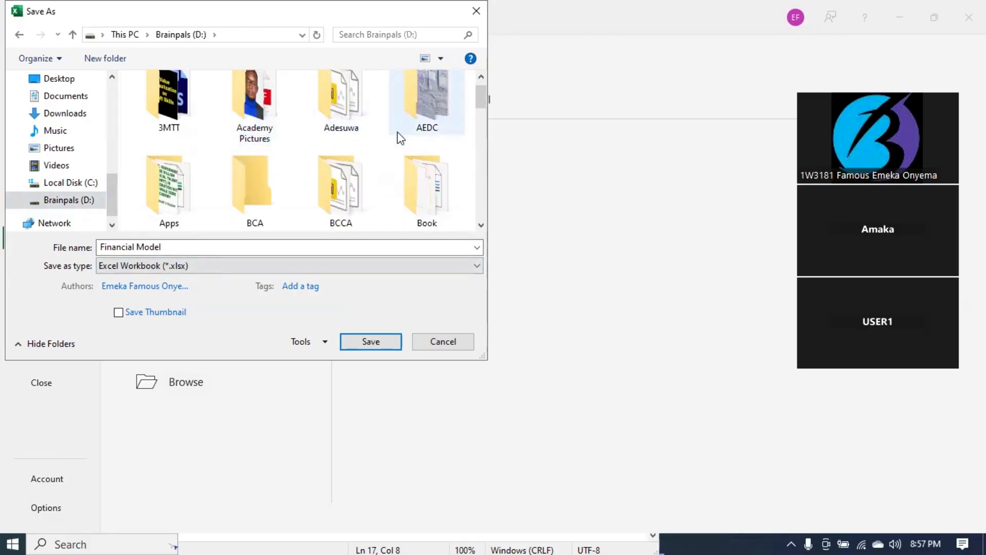
scroll(396, 134, up, 1)
double_click(423, 125)
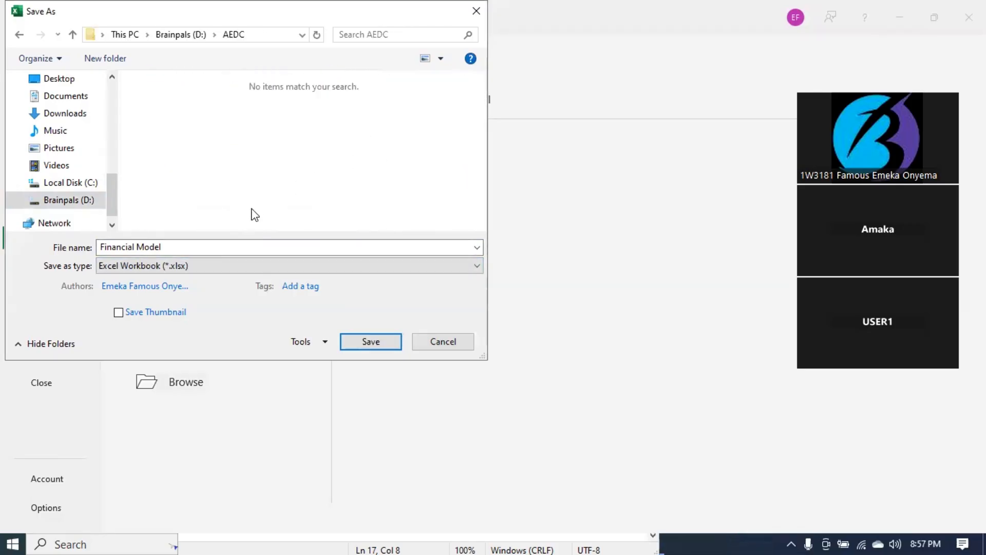
click(369, 342)
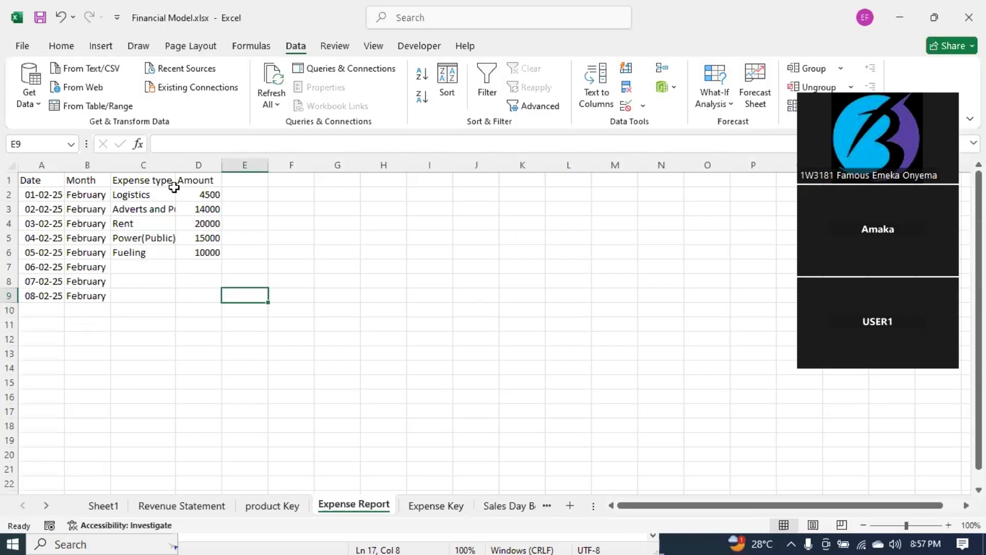
Step: Autofit column C of the Expense Report to its contents and remove the incomplete entries in rows 7 to 10
double_click(179, 165)
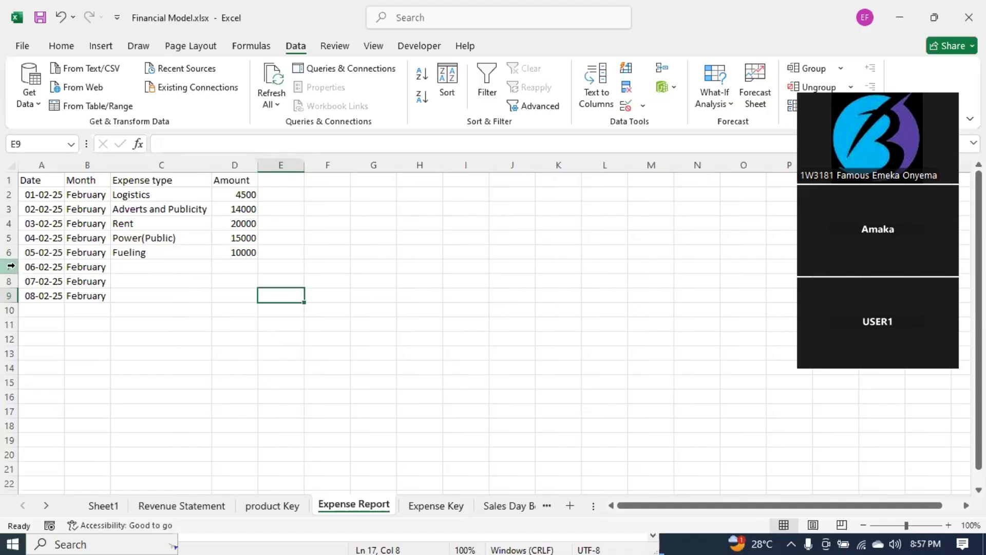
drag(11, 267, 11, 309)
right_click(10, 309)
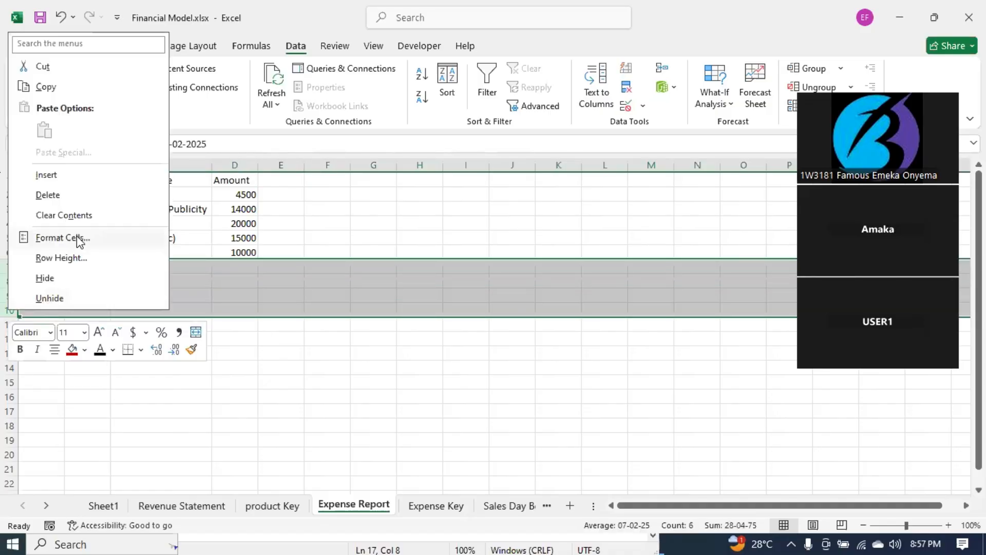
click(241, 381)
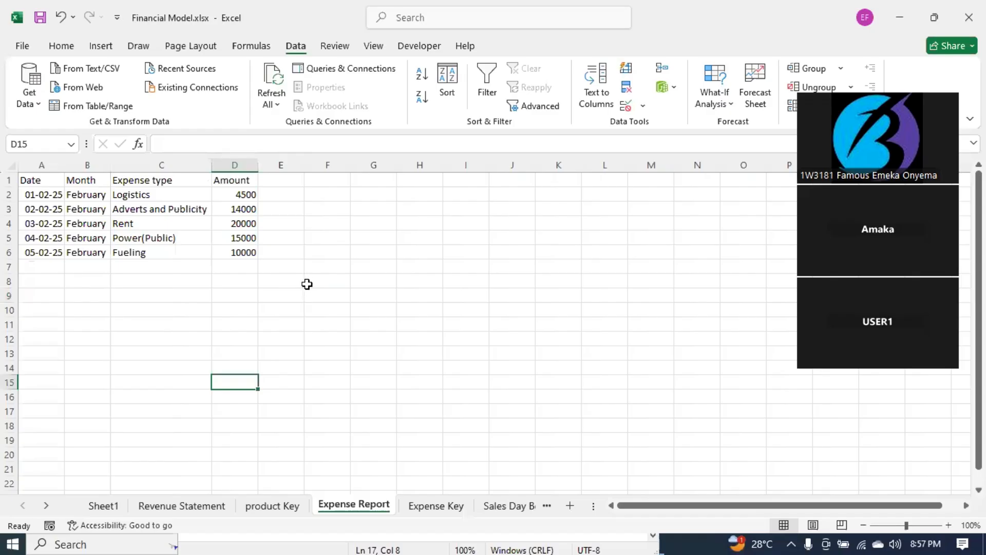
Step: Enter January as a month heading in F2 of the Revenue Statement sheet, below the company title
click(157, 508)
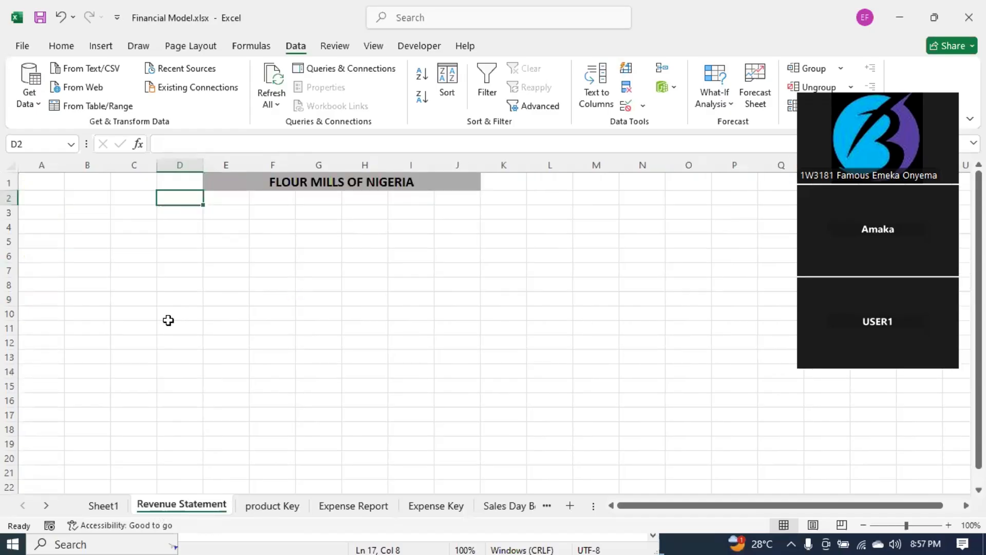
click(119, 198)
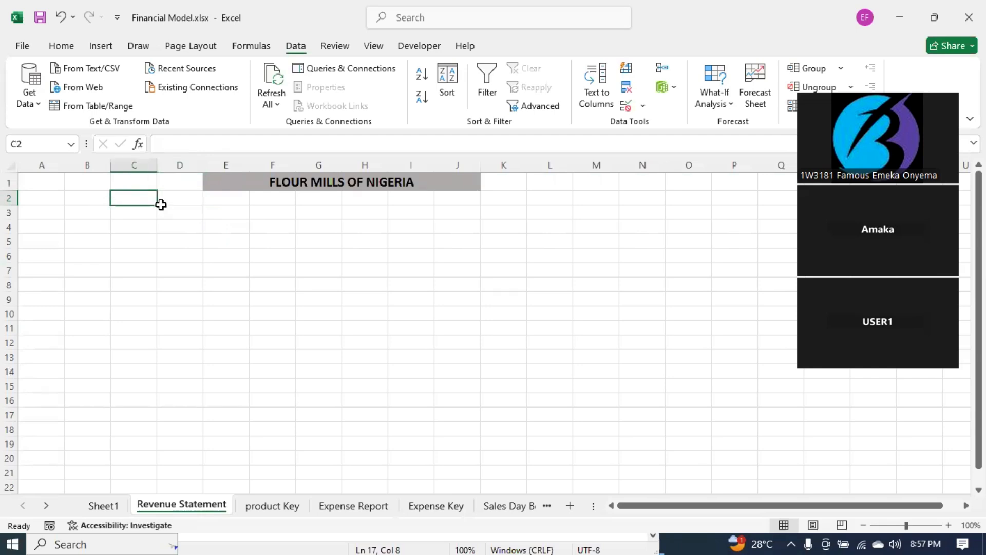
click(260, 199)
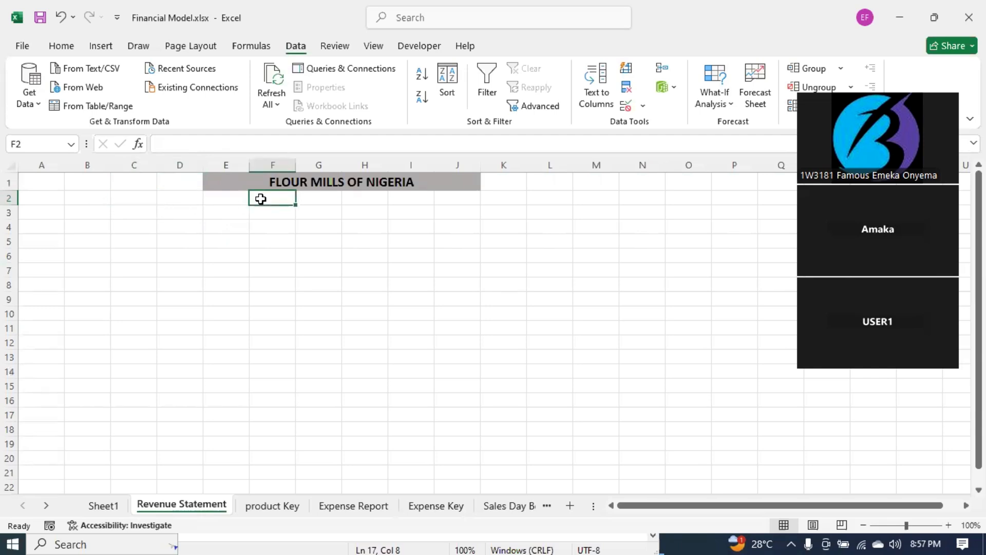
text(Mo)
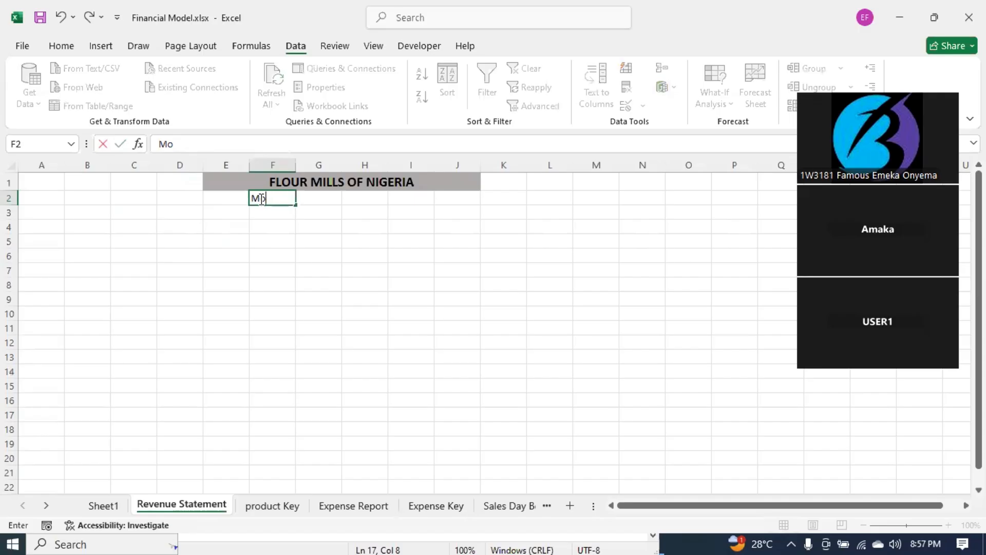
key(BackSpace)
key(BackSpace)
text(January)
key(Tab)
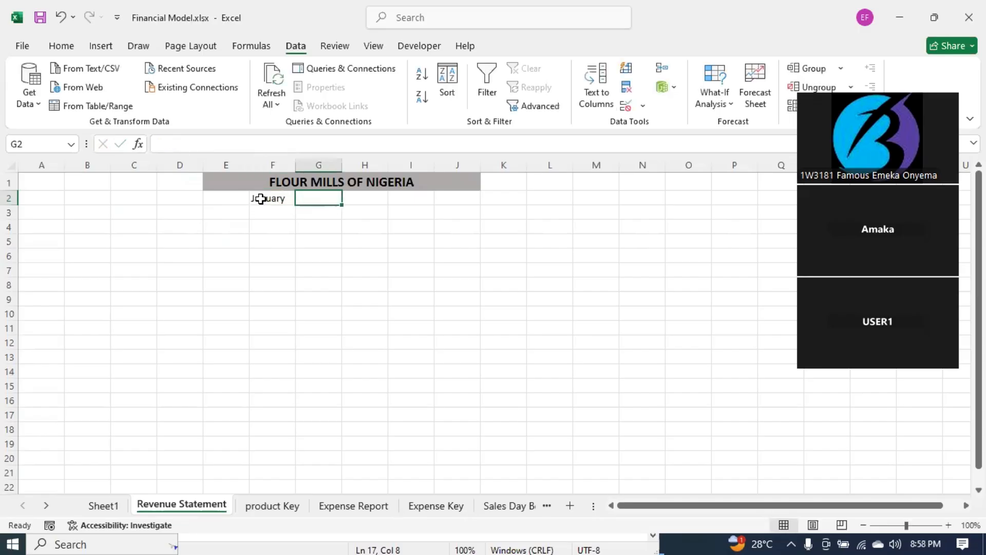
Step: Enter the month headings Feb, March, Apr, May, June, July, Aug, Sep and Oct across G2:O2, following January
text(Feb)
key(Tab)
text(Ma)
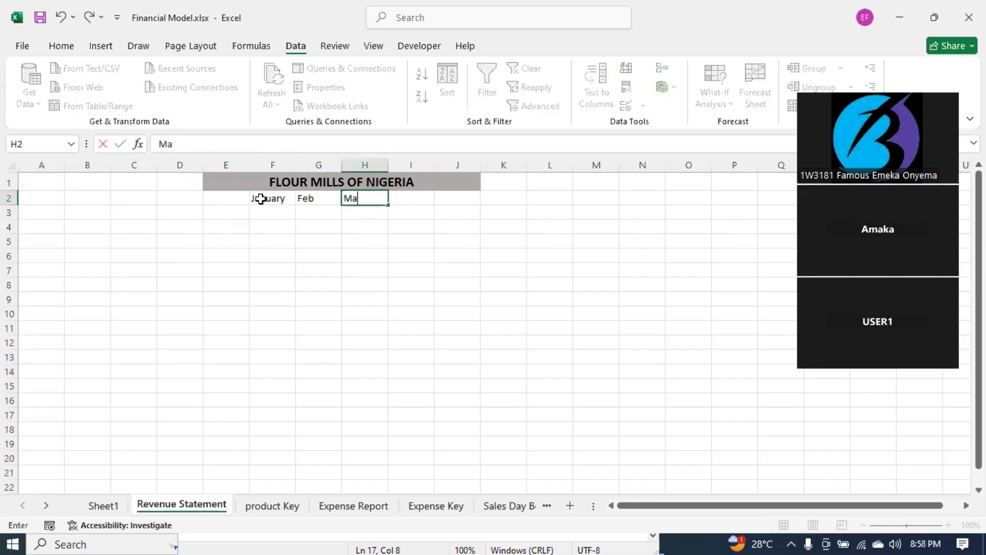
text(rch)
key(Tab)
text(Apr)
key(Tab)
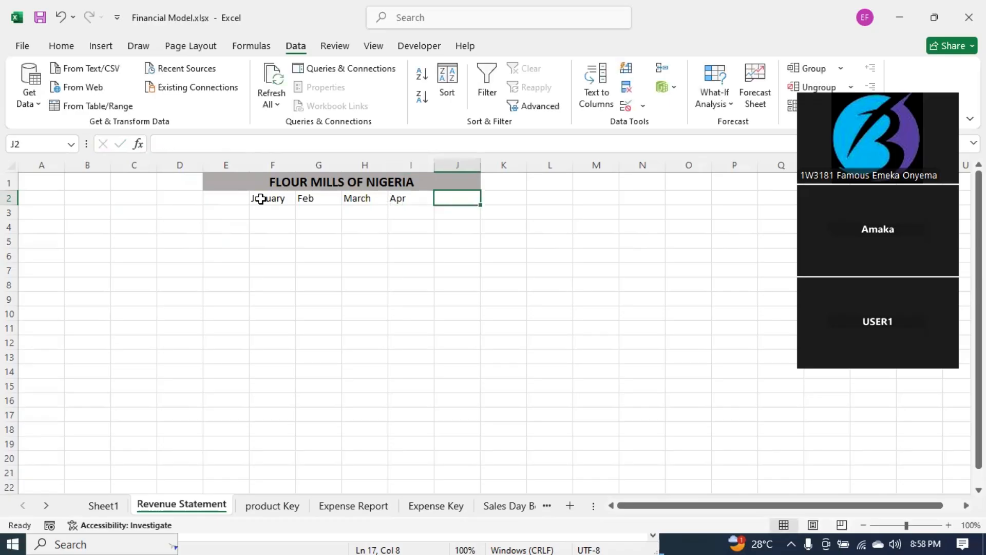
text(May)
key(Tab)
text(June)
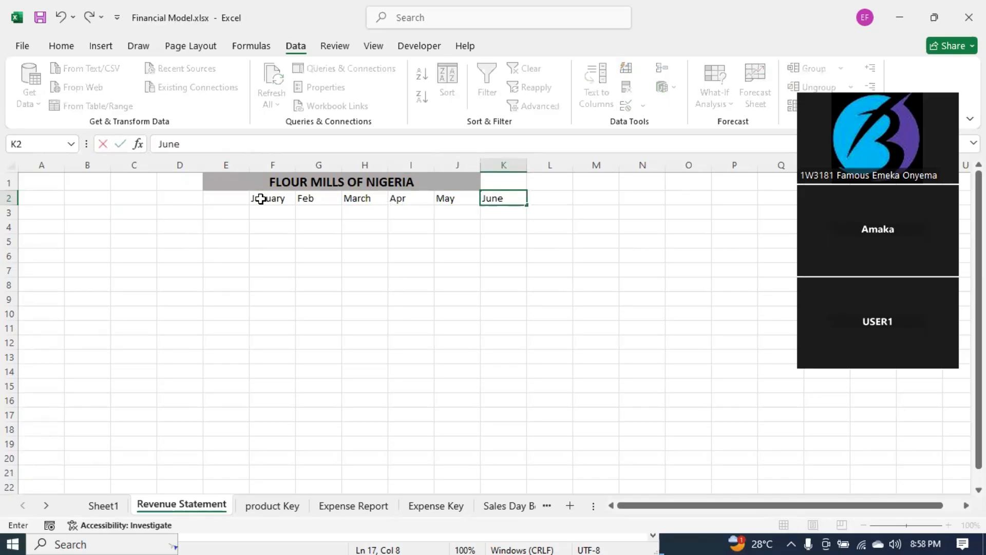
key(Tab)
text(July)
key(Tab)
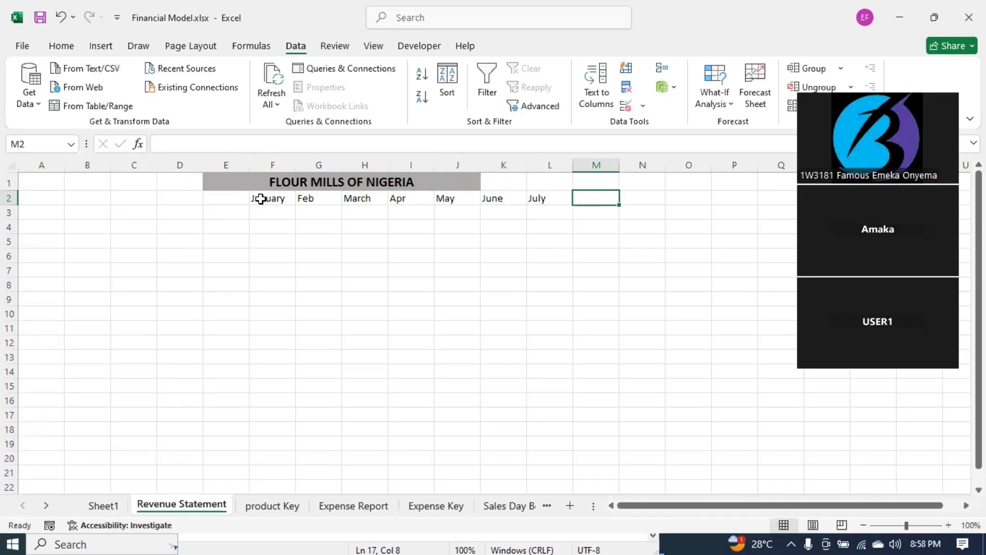
text(Aug)
key(Tab)
text(Sep)
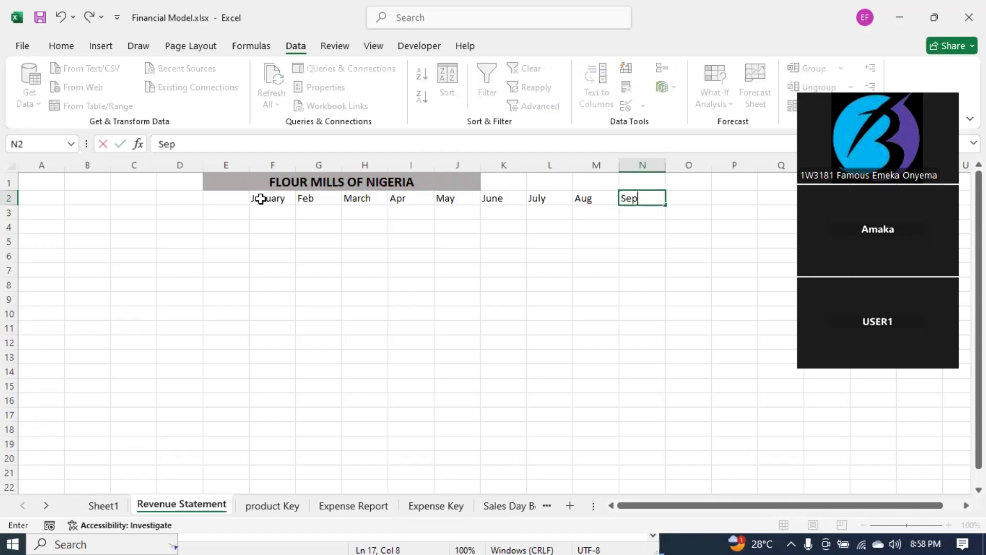
key(Tab)
text(Oct)
key(Tab)
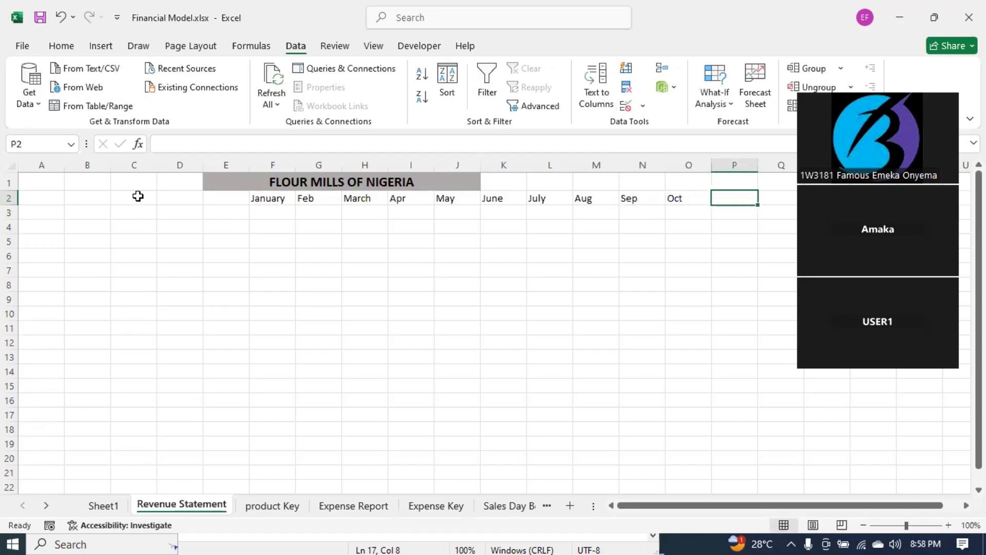
Step: Enter Product Sales as a heading in C3 of the Revenue Statement
click(134, 215)
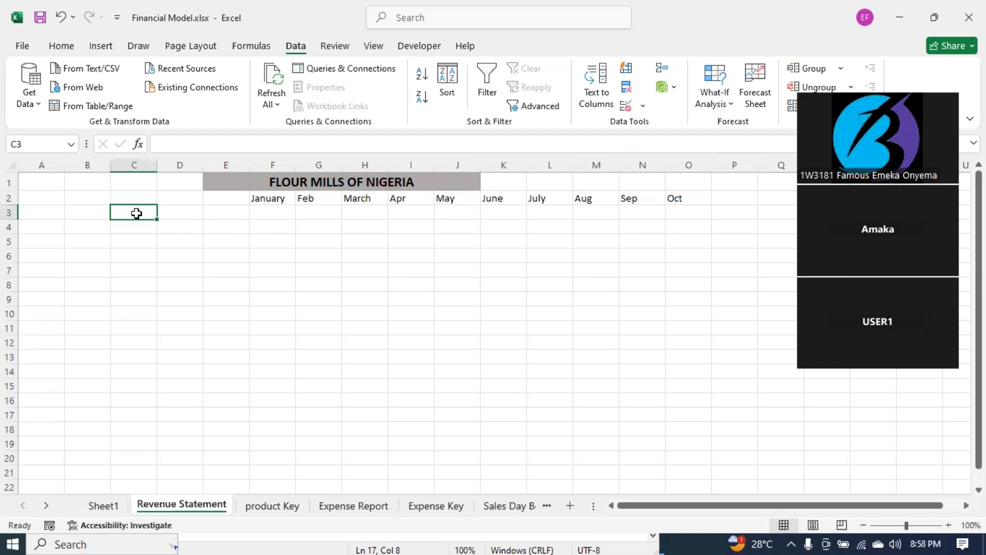
text(Produ)
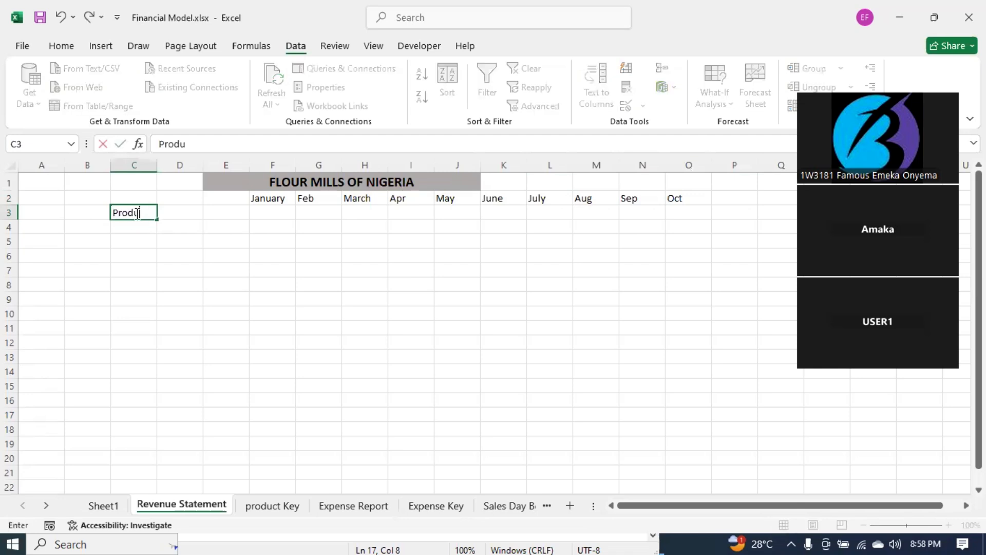
text(ct Sales)
key(Return)
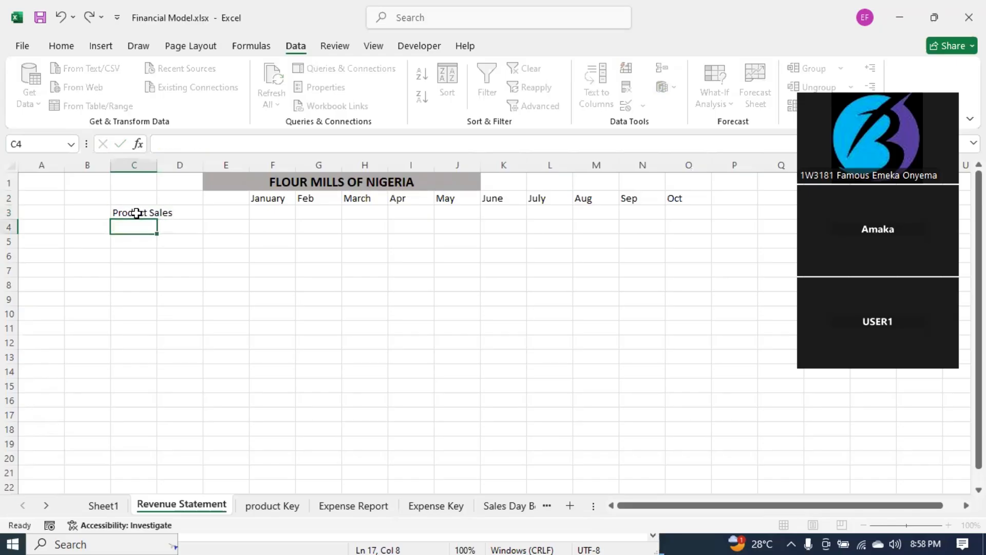
Step: Move the Product Sales heading from C3 to C2 and autofit column C to its contents
click(146, 212)
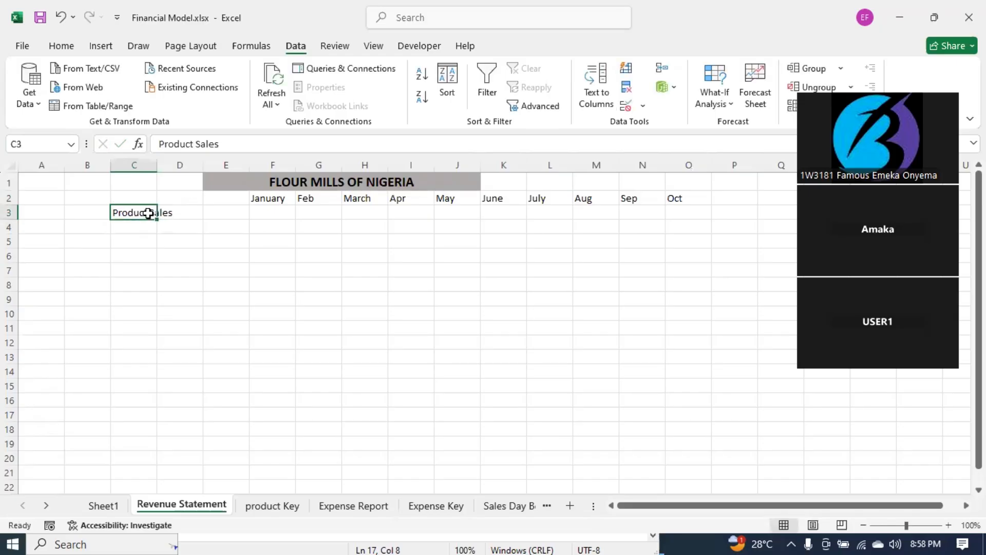
key(ctrl+c)
click(133, 196)
key(Return)
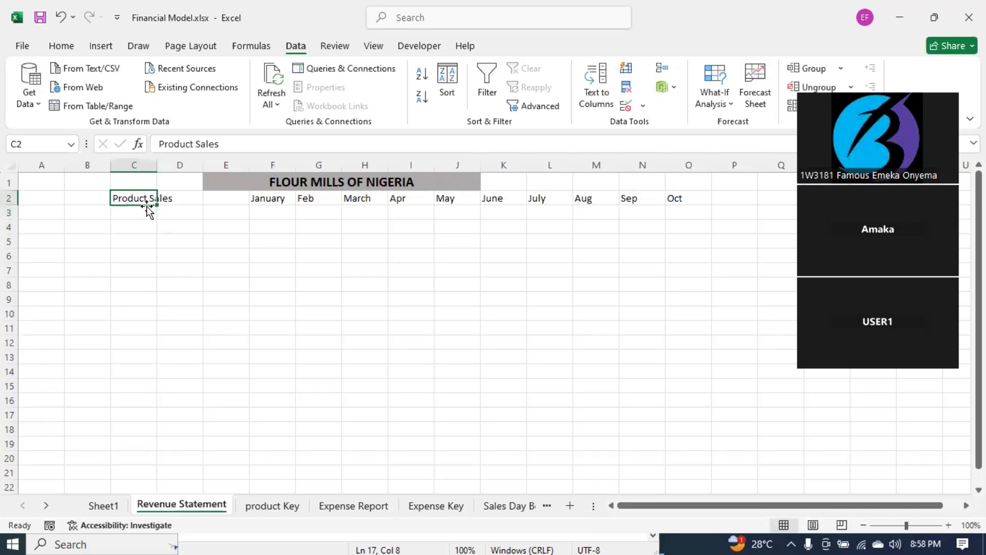
double_click(159, 168)
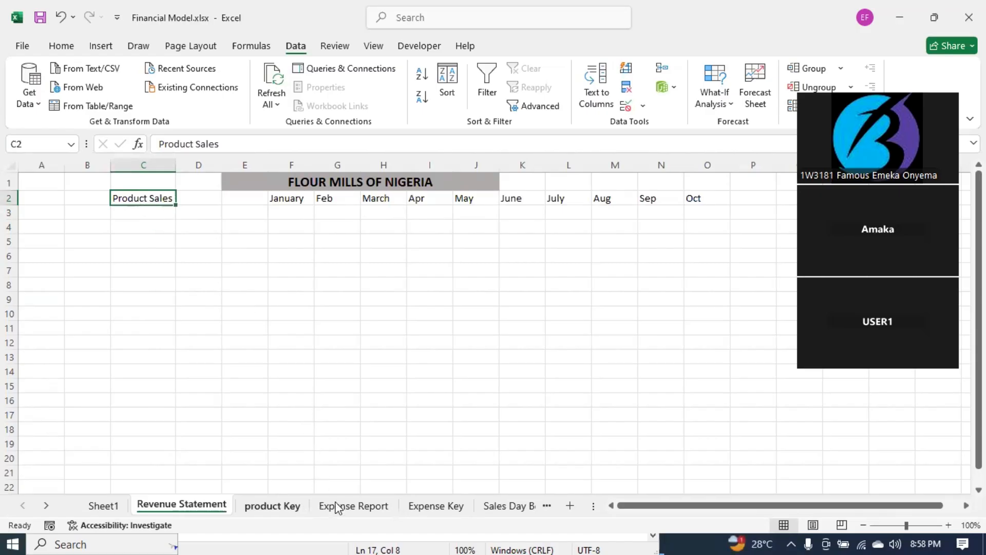
Step: Review the product list on the product Key sheet and the sales records on the Sales Day Book sheet
click(281, 507)
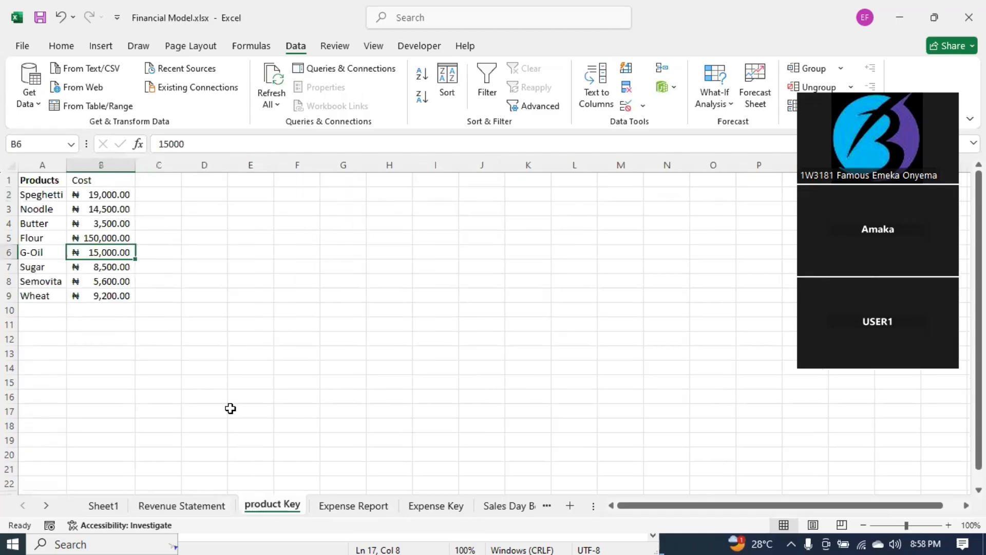
drag(68, 163, 70, 162)
click(498, 514)
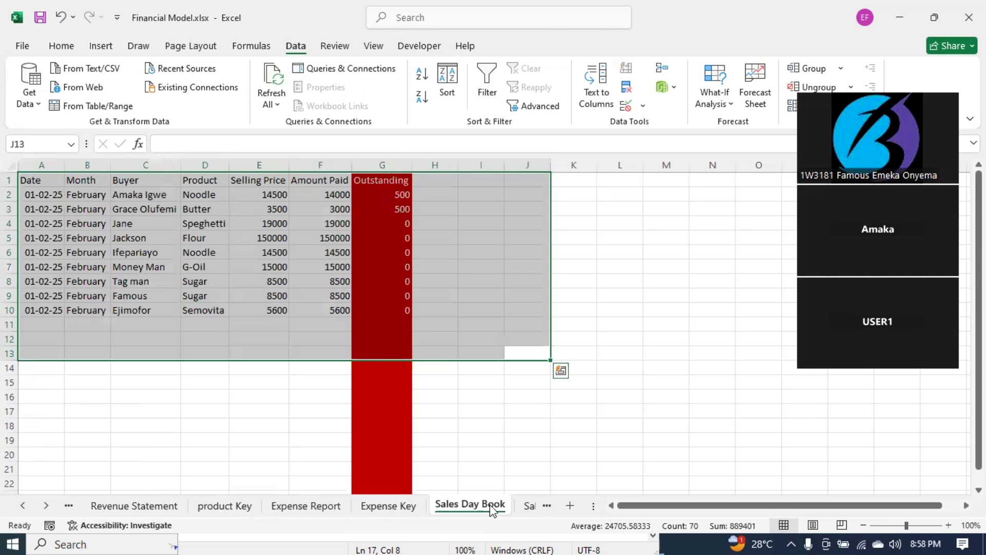
click(187, 455)
click(167, 506)
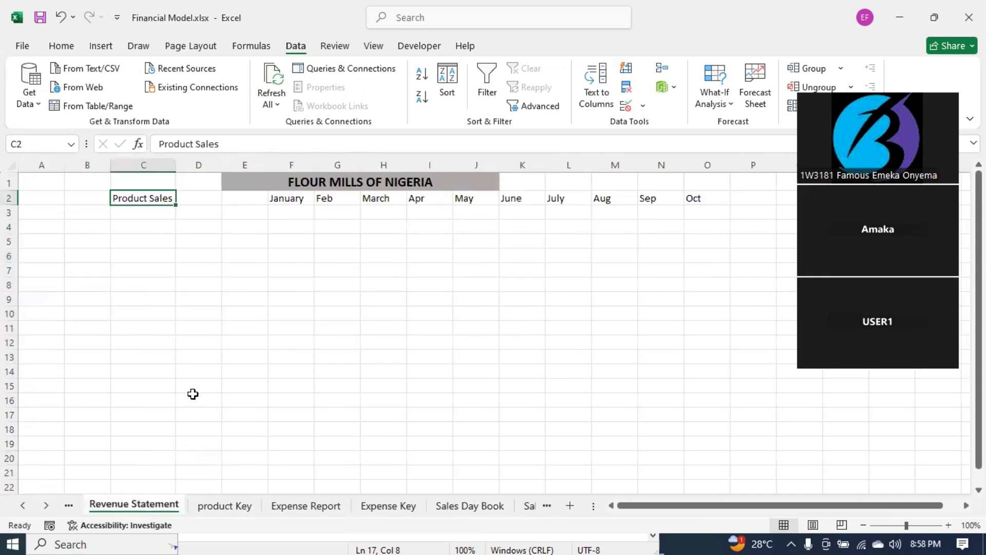
Step: List the products under Product Sales with a formula in C3 referencing the product Key range A2:A10
click(157, 213)
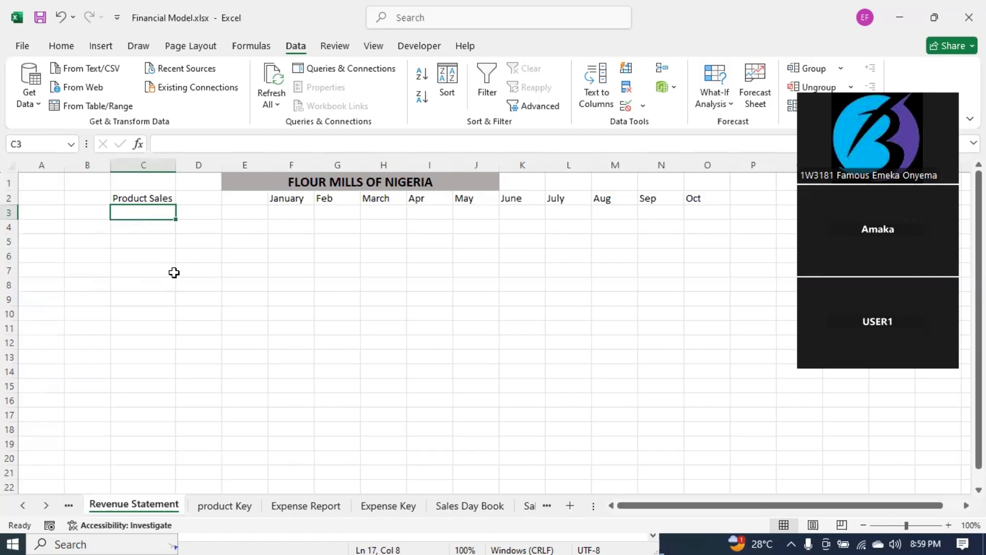
text(=)
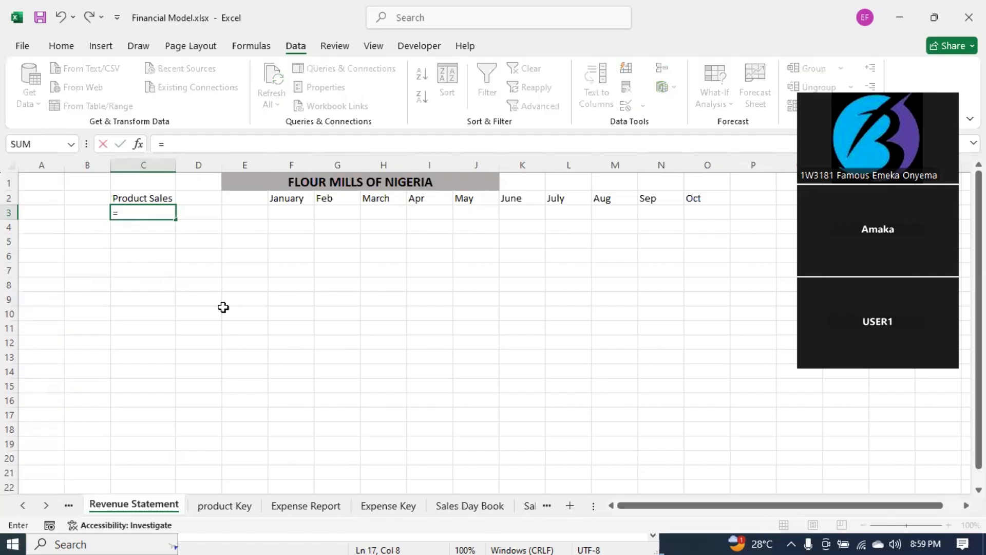
click(218, 507)
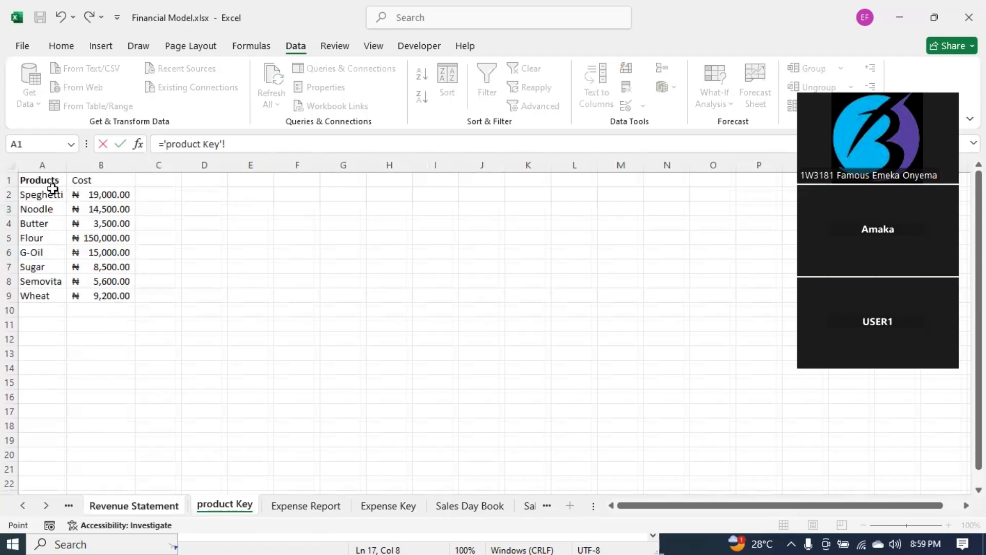
click(43, 195)
drag(54, 274, 57, 311)
key(Return)
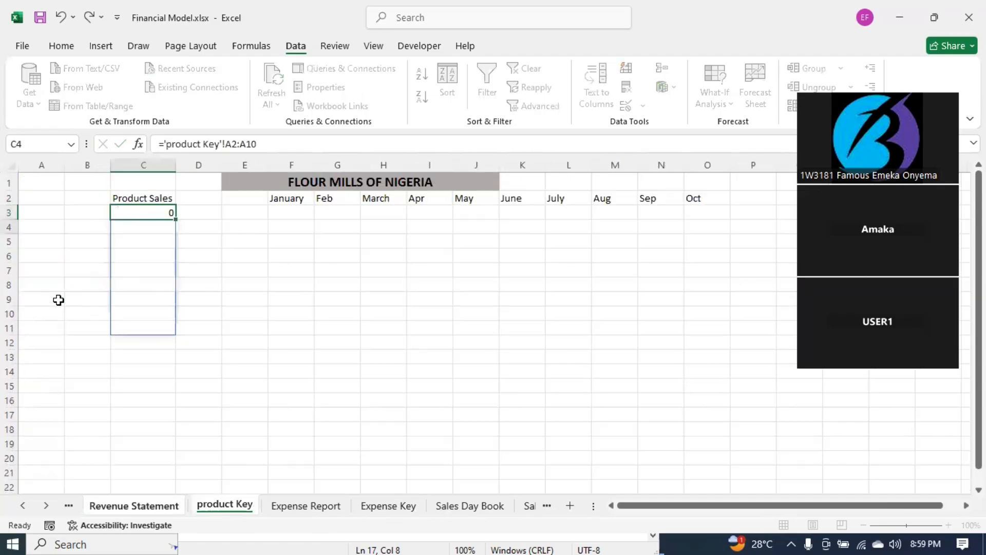
click(233, 308)
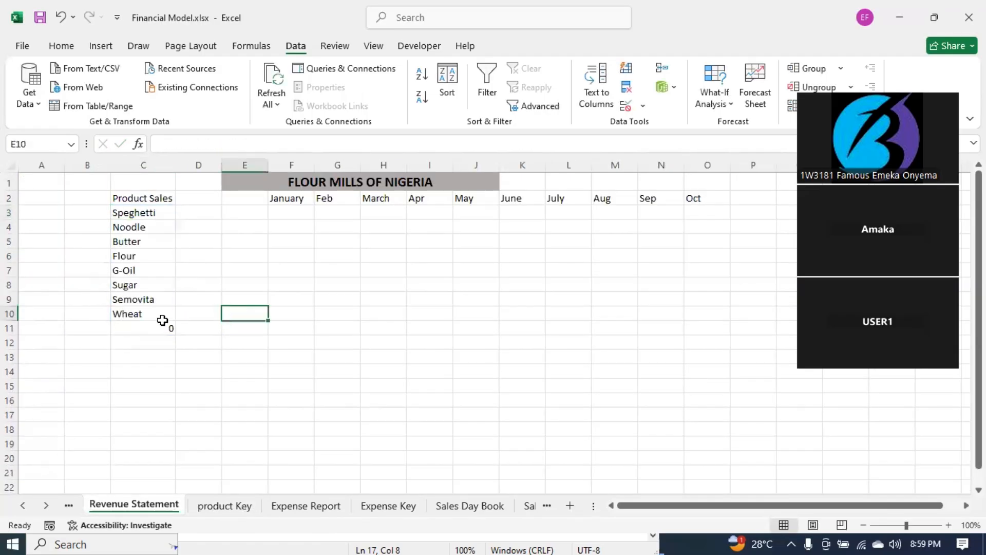
Step: Try to delete row 11, directly below Wheat in the linked product list
click(162, 328)
click(193, 412)
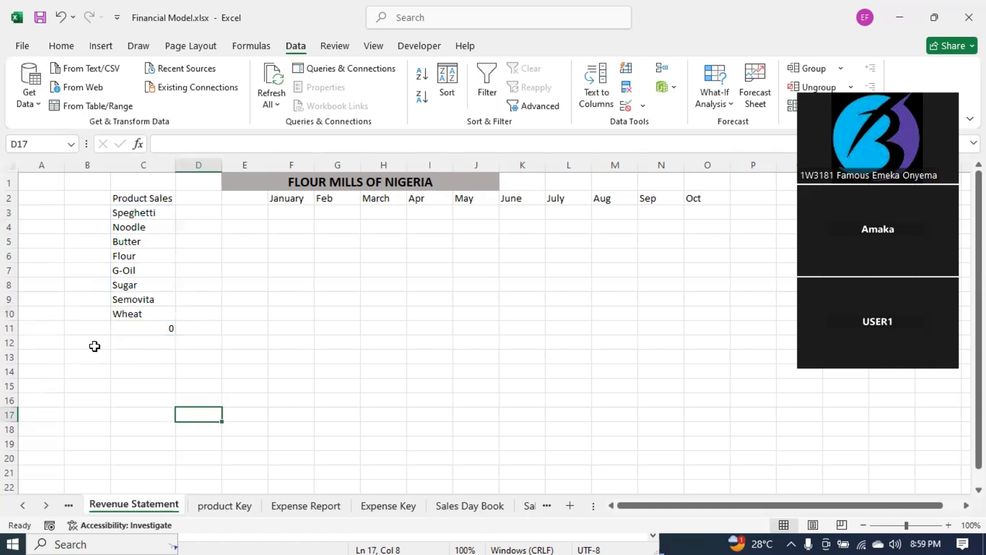
click(9, 328)
right_click(9, 328)
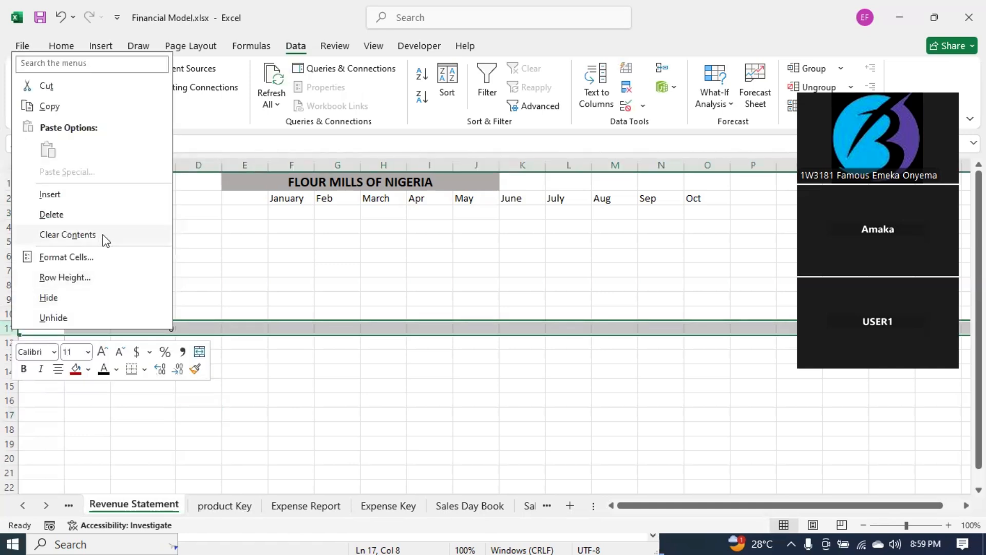
click(94, 216)
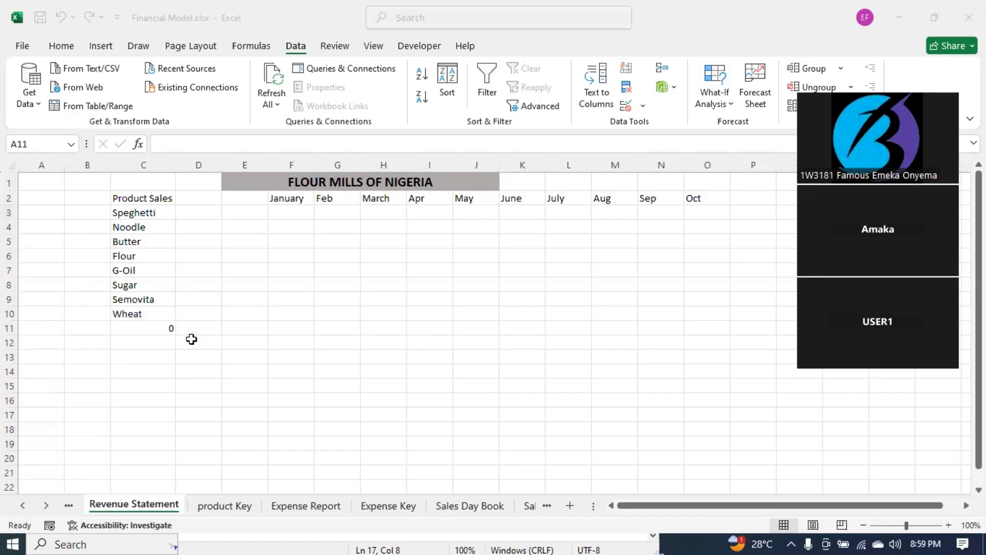
Step: Enter the label Sales in A5, beside the product list
click(49, 241)
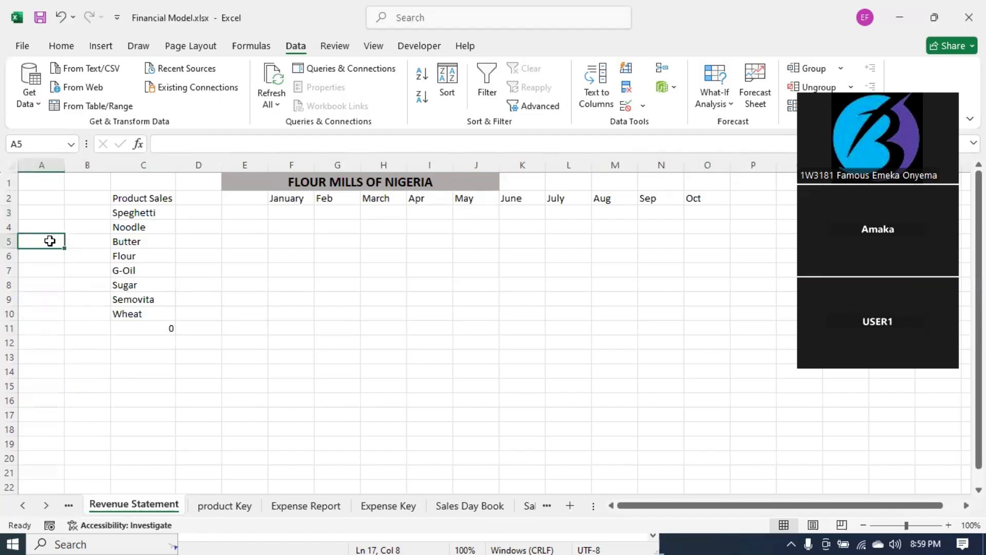
text(Incp)
key(BackSpace)
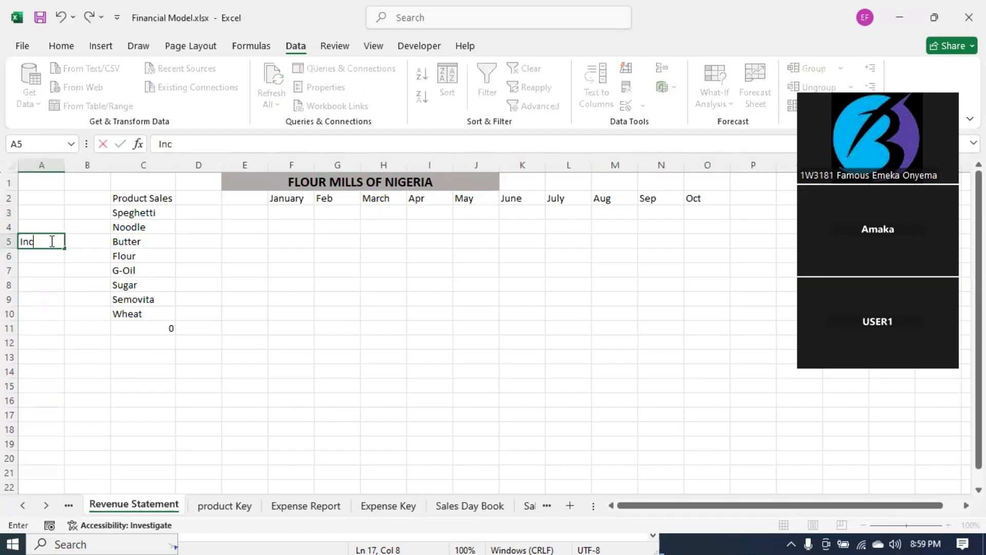
text(Sales)
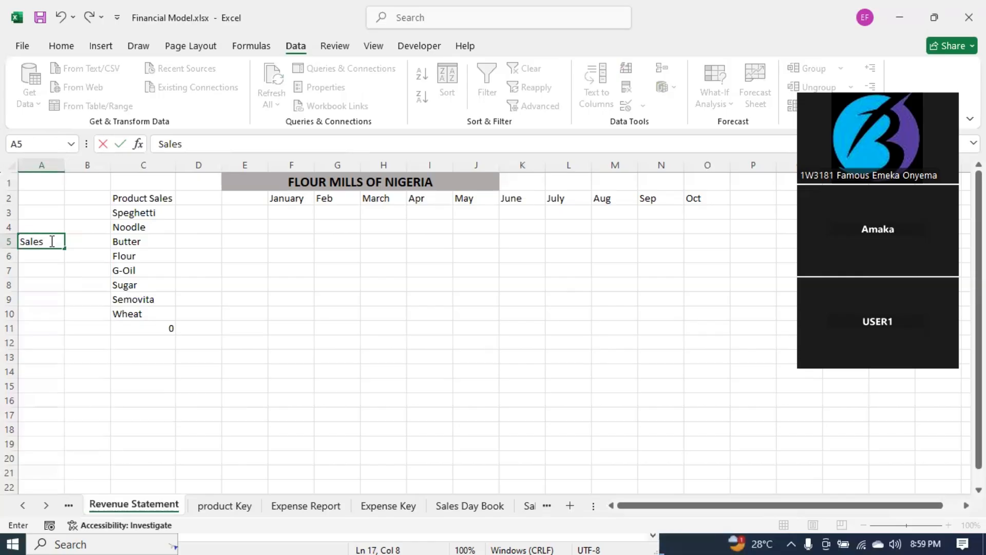
click(147, 426)
Step: Delete the empty column B between the Sales label and the product list
click(92, 164)
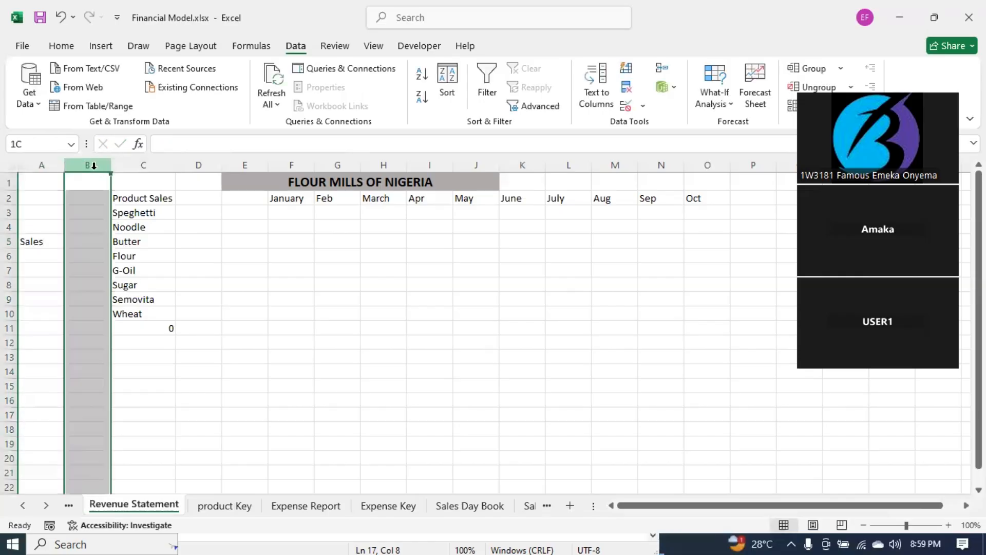
right_click(92, 165)
click(135, 332)
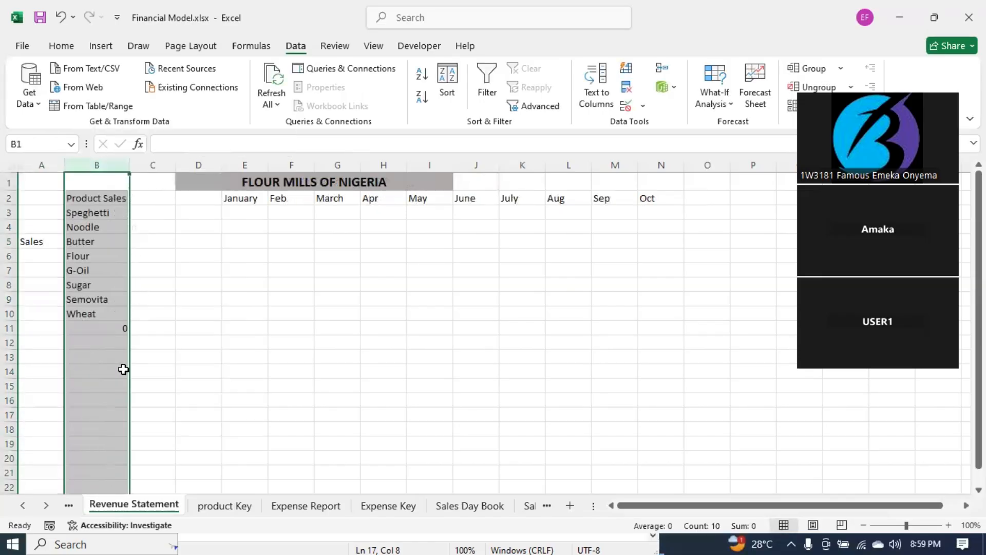
click(97, 360)
Step: Make the Product Sales heading in B2 bold
click(109, 196)
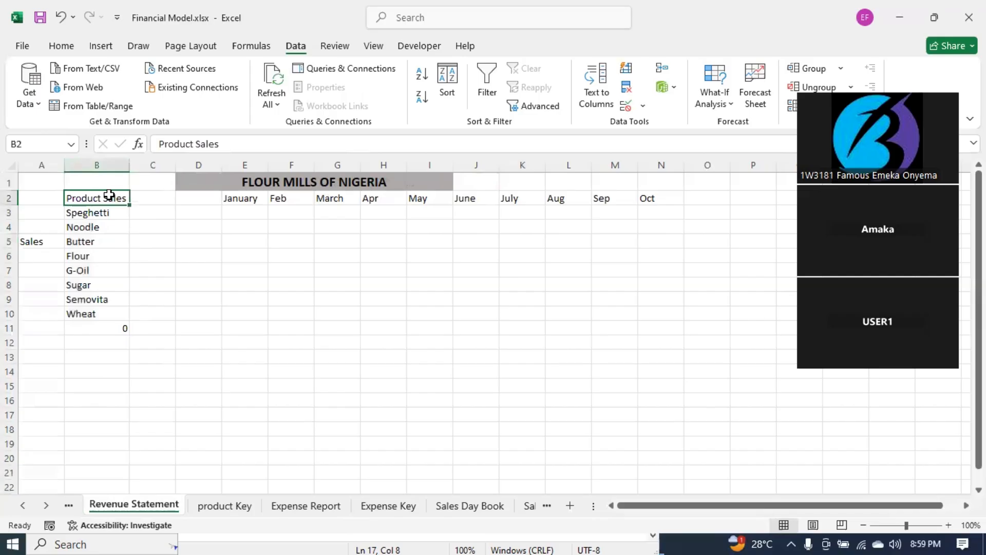
key(ctrl+b)
click(144, 386)
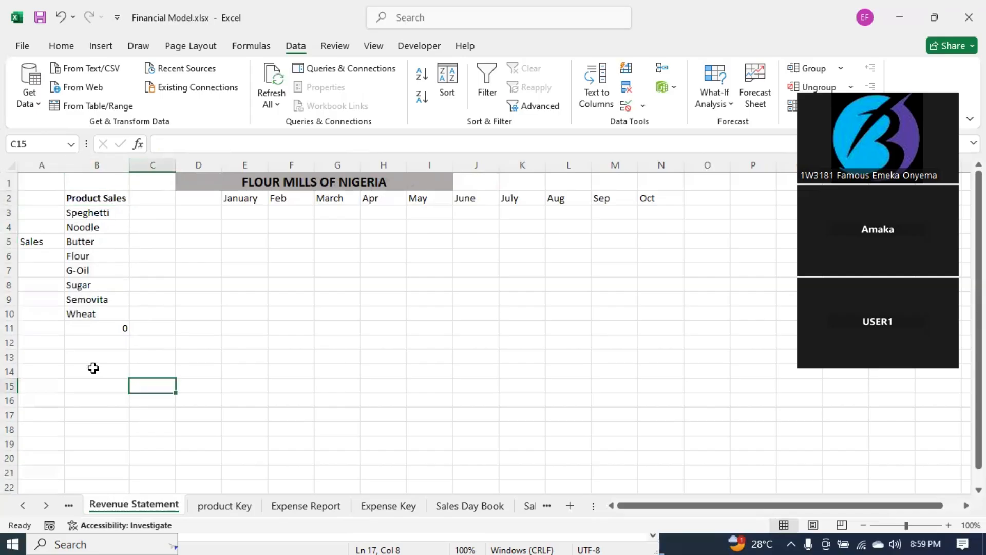
Step: Try again to delete the whole of row 11 under the product list
click(11, 328)
right_click(11, 329)
click(89, 215)
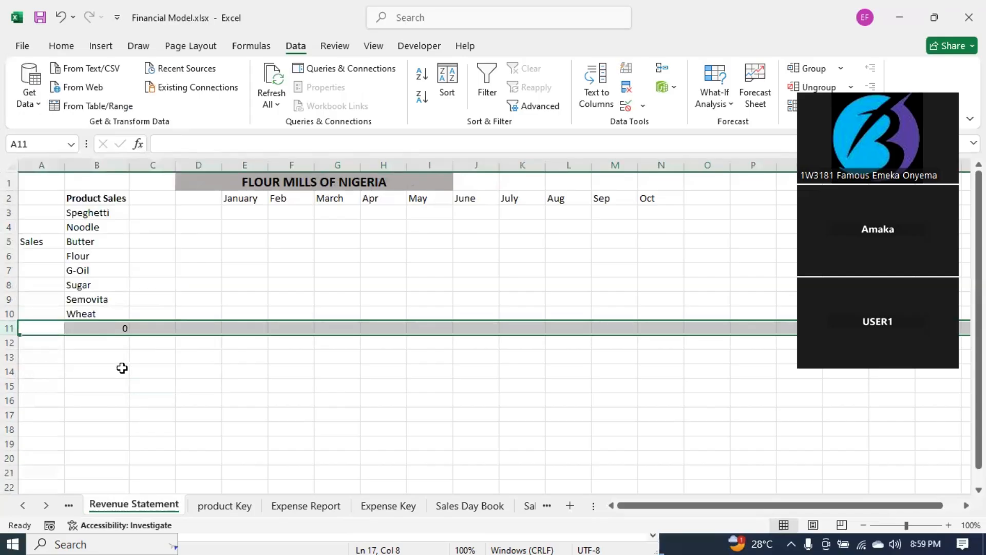
Step: Check the product Key sheet, and try to clear the stray 0 in B11 of the Revenue Statement
click(87, 326)
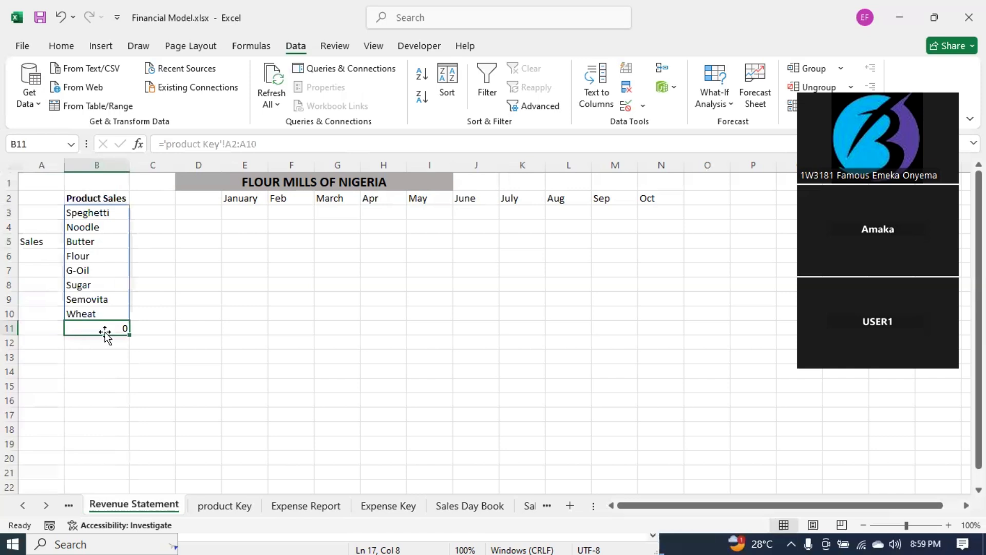
click(225, 505)
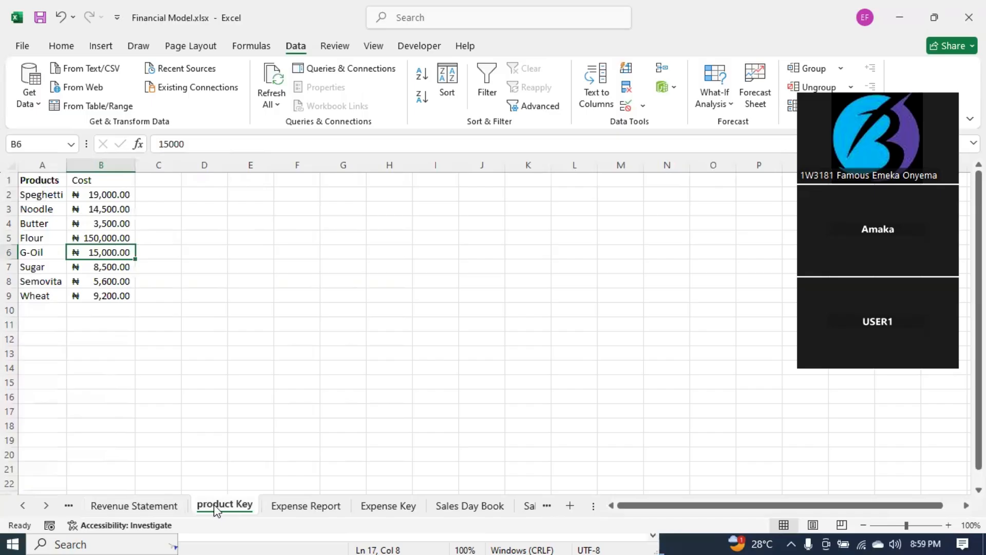
click(154, 506)
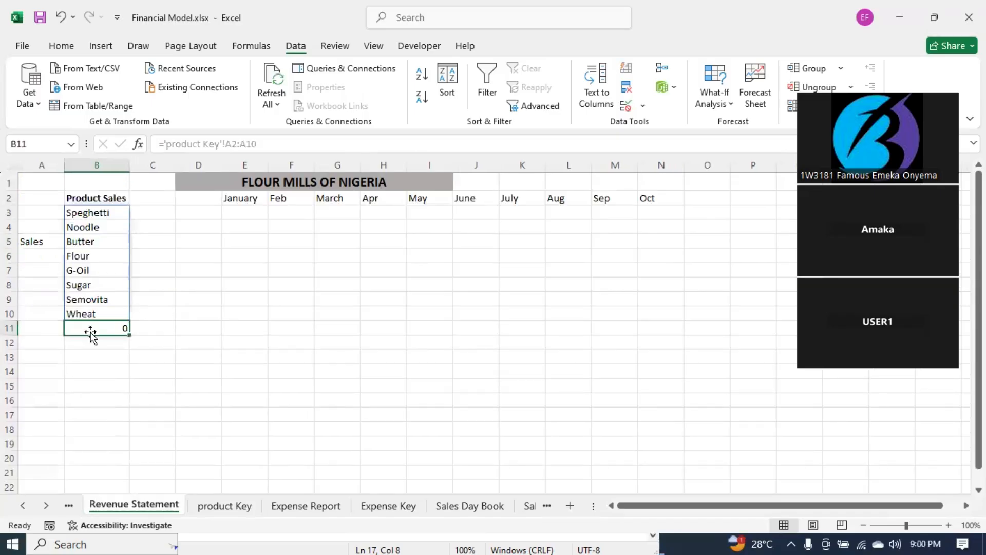
text(E)
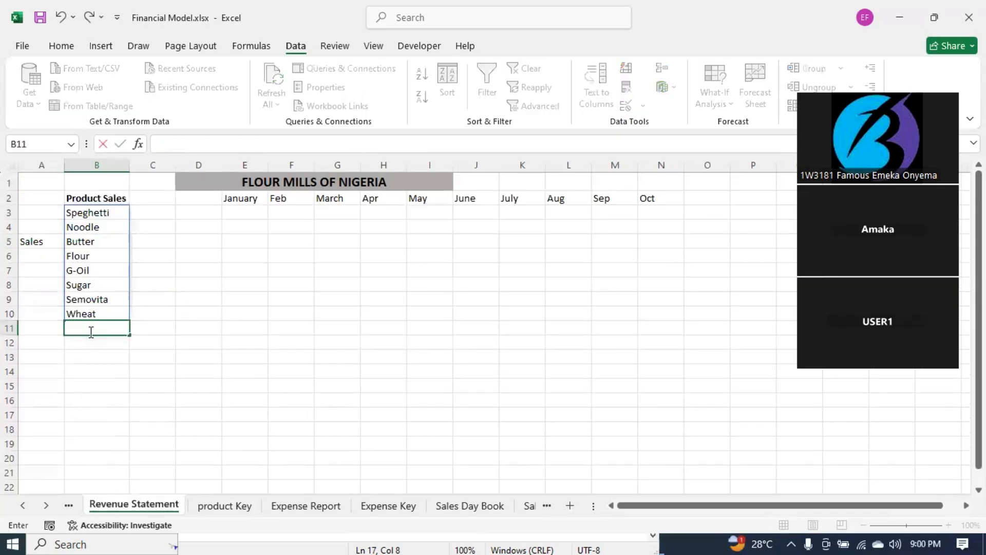
Step: Enter the label Expense in A11, below the Sales section
click(34, 326)
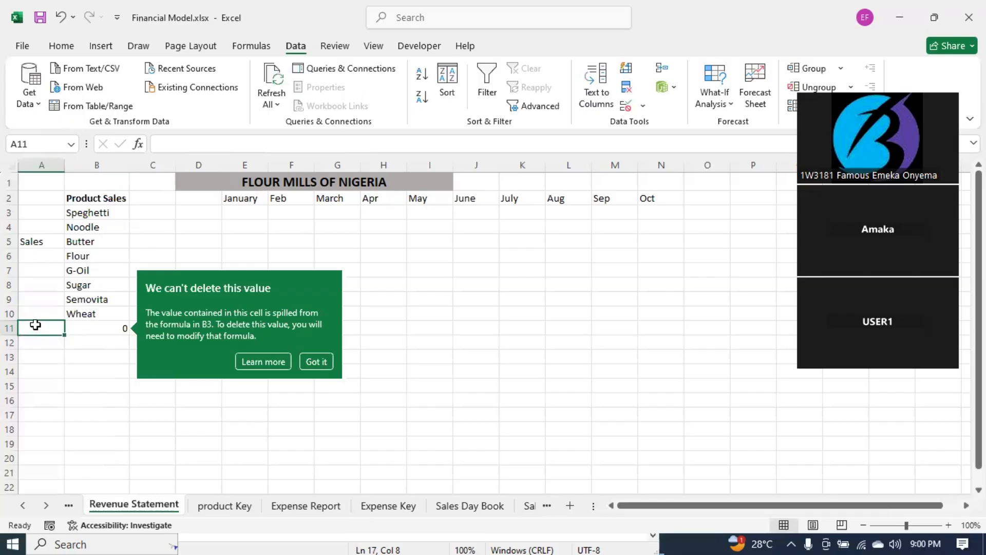
text(Ex)
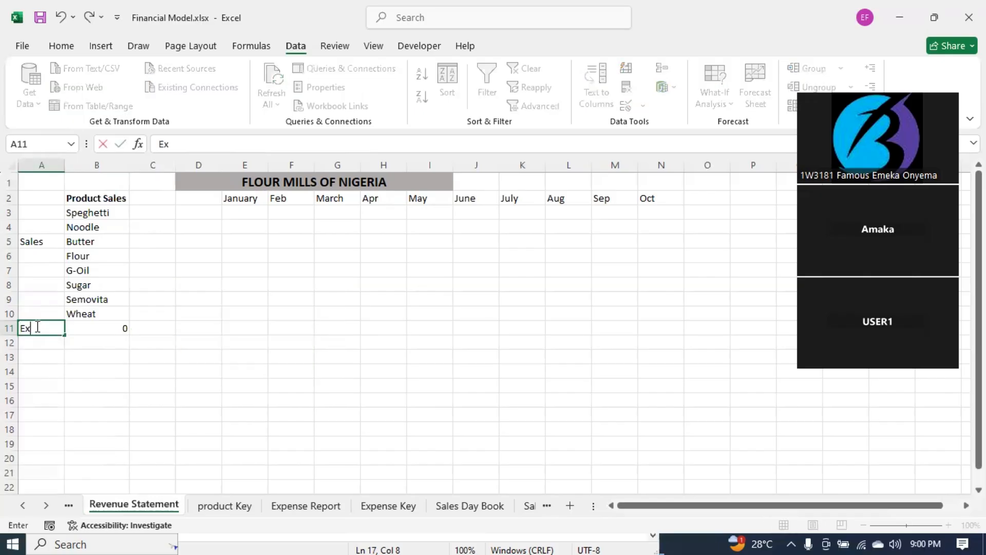
text([ens)
key(BackSpace)
key(BackSpace)
key(BackSpace)
text(pense)
Step: Try linking B11 to the whole expense list in Expense Key A2:A7, and undo the entry
click(101, 331)
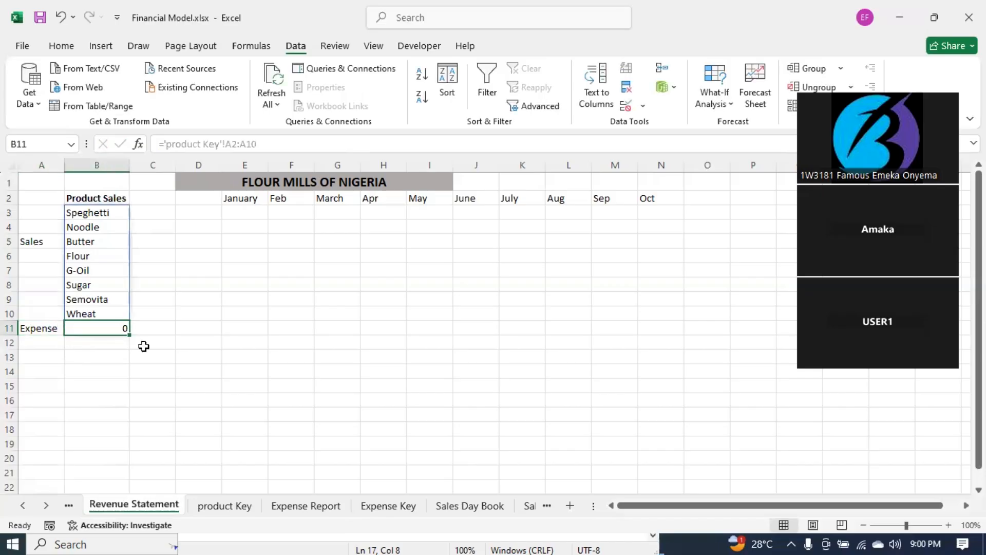
text(=)
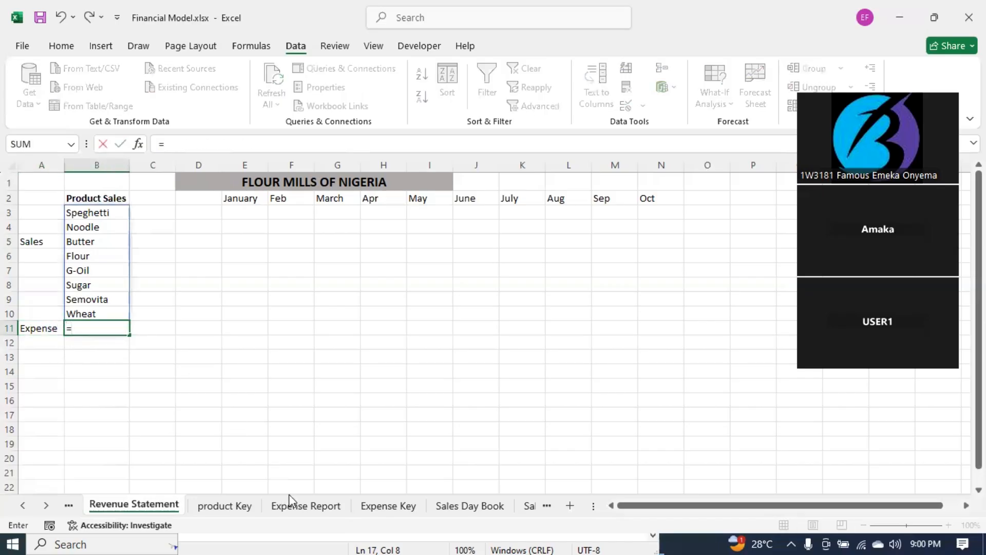
click(377, 509)
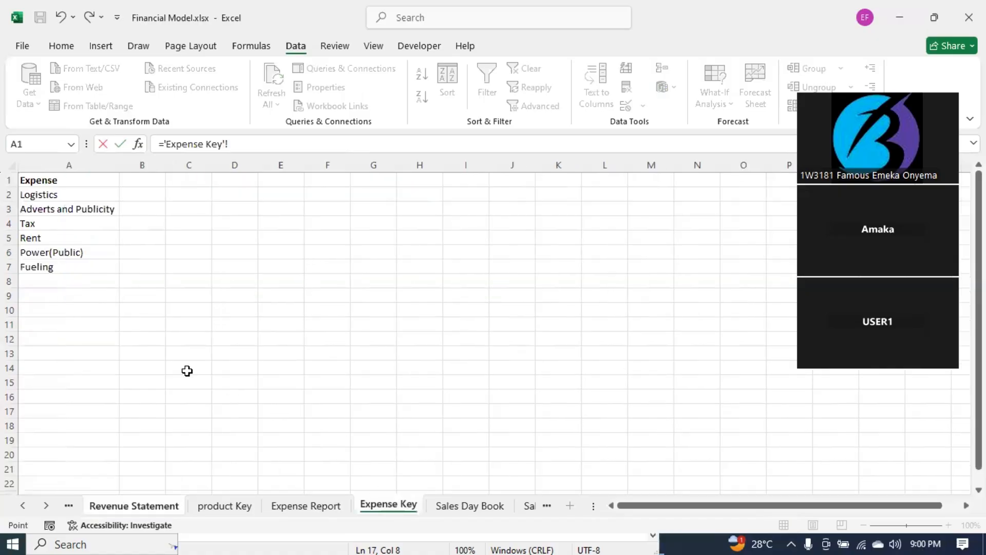
drag(63, 195, 68, 267)
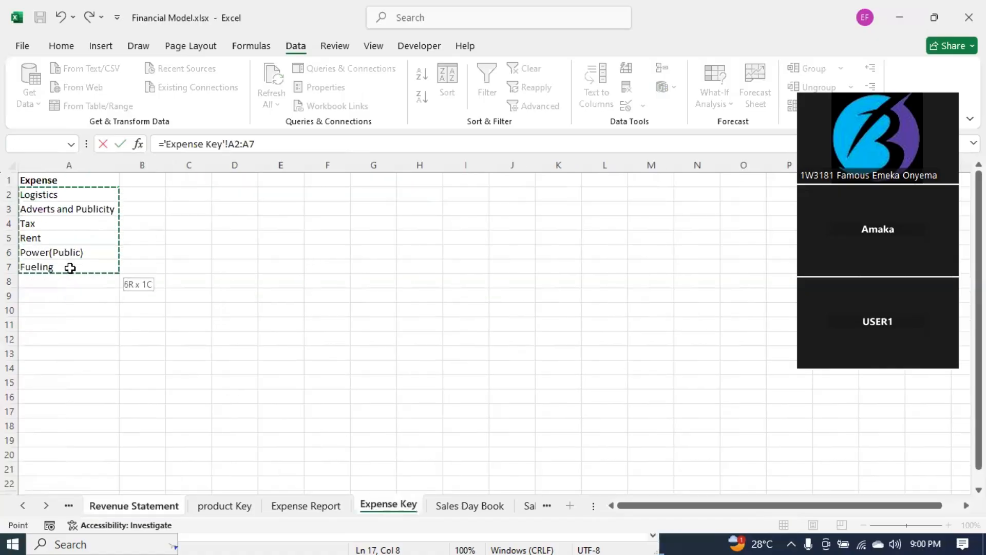
key(Return)
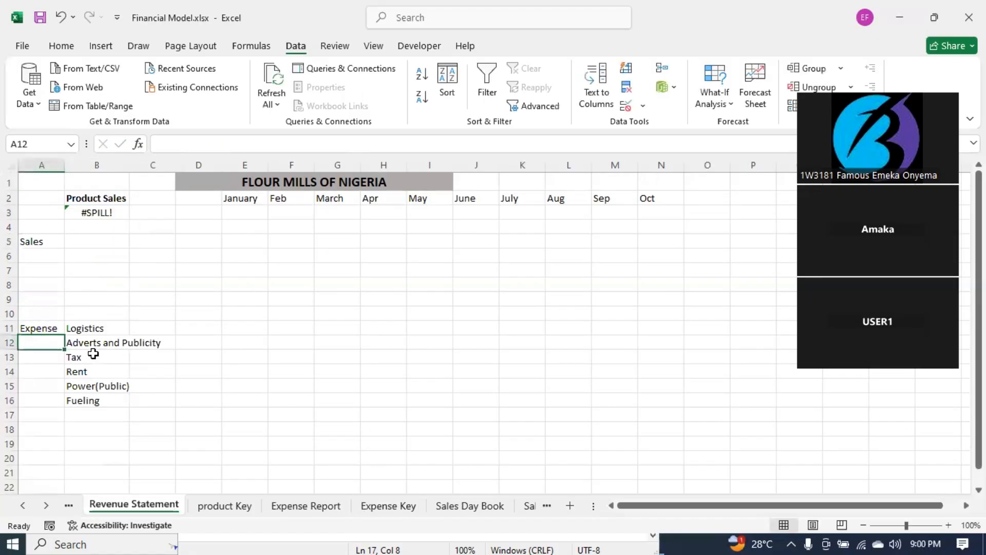
key(ctrl+z)
click(122, 356)
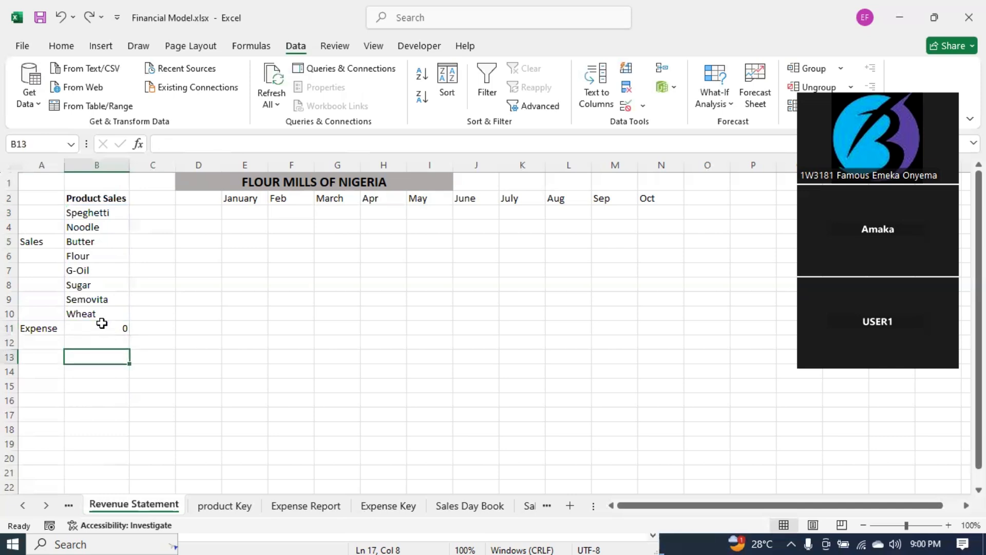
Step: Link B11 to the single Logistics entry in cell A2 of the Expense Key sheet
click(101, 323)
text(=)
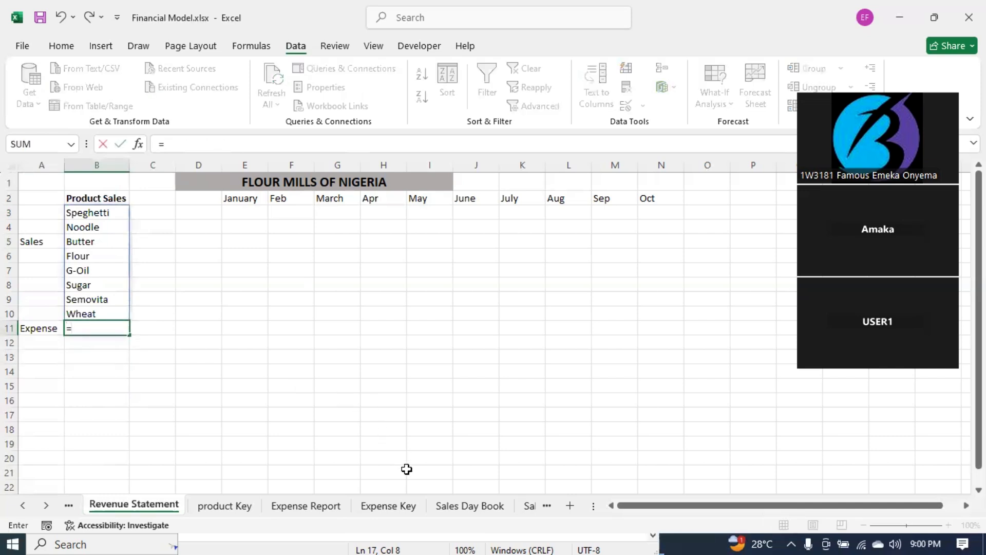
click(399, 509)
click(72, 196)
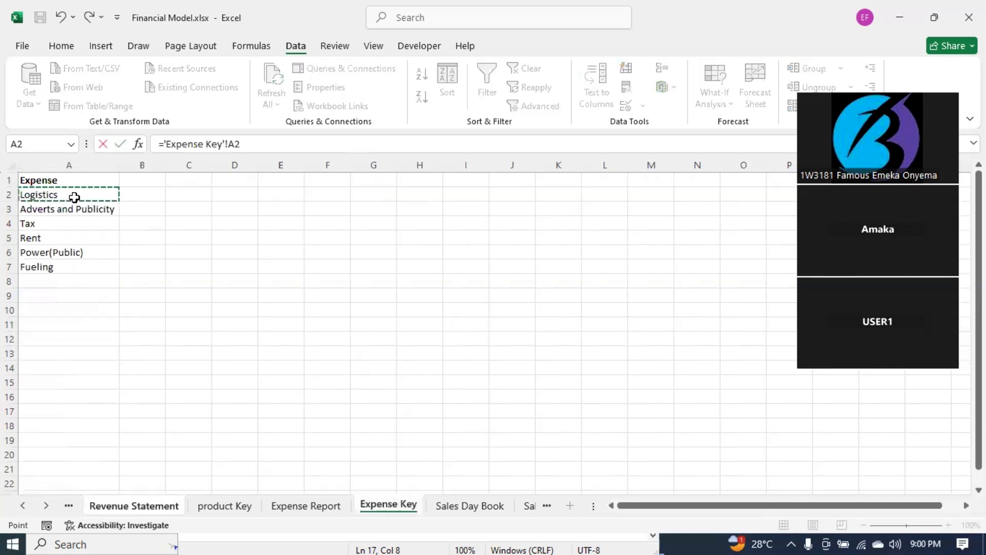
key(Return)
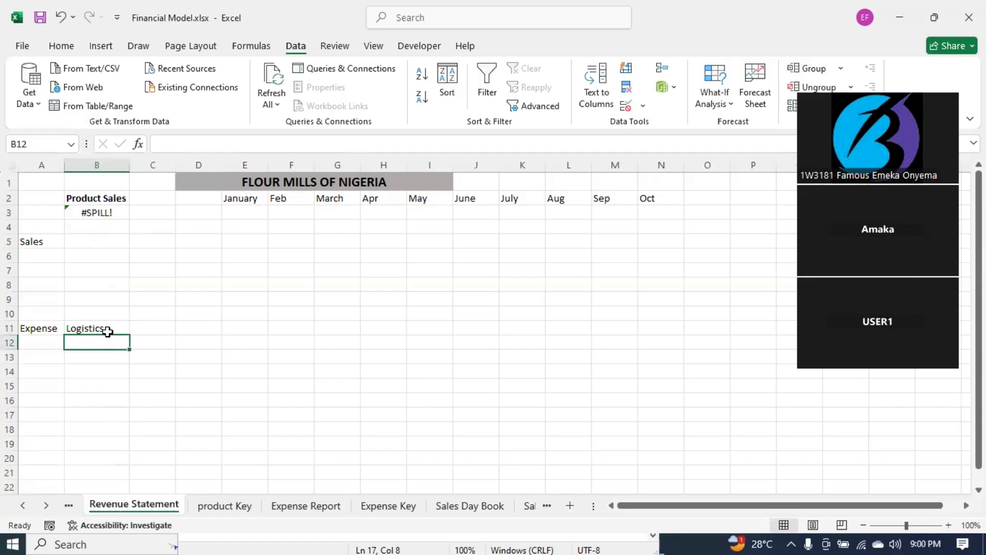
text(=)
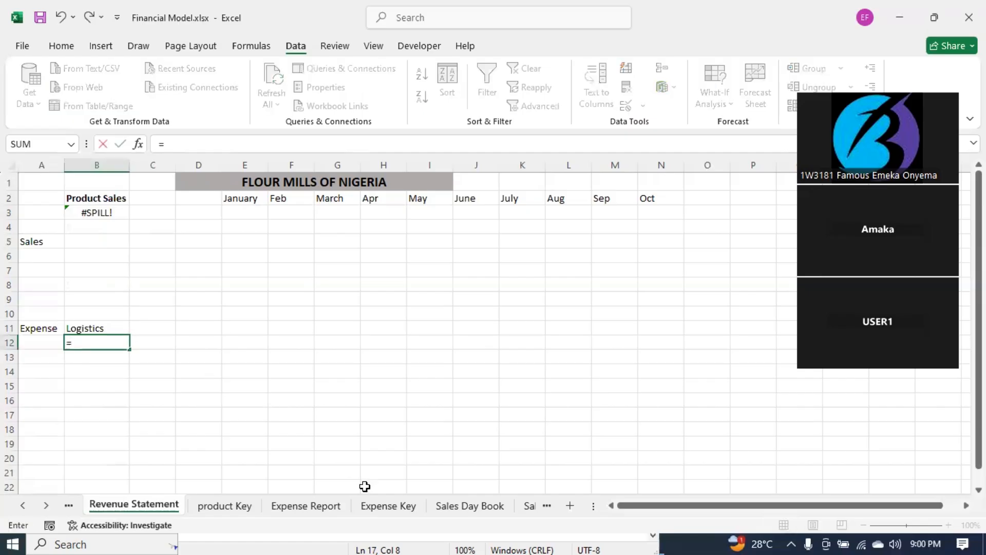
click(321, 506)
key(Escape)
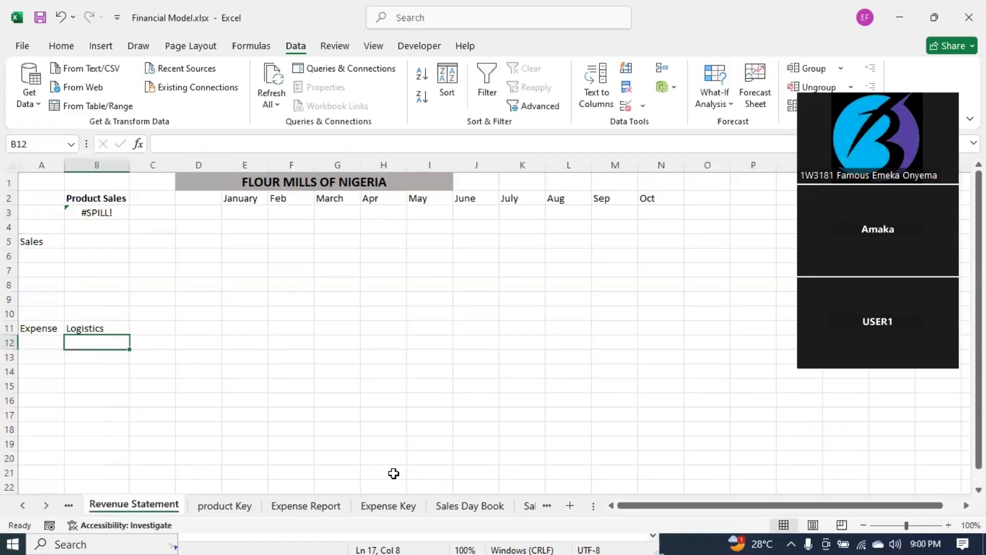
Step: Copy the expense names in Expense Key A2:A7 into the Revenue Statement starting at B11, beside the Expense label
click(405, 506)
drag(55, 195, 66, 266)
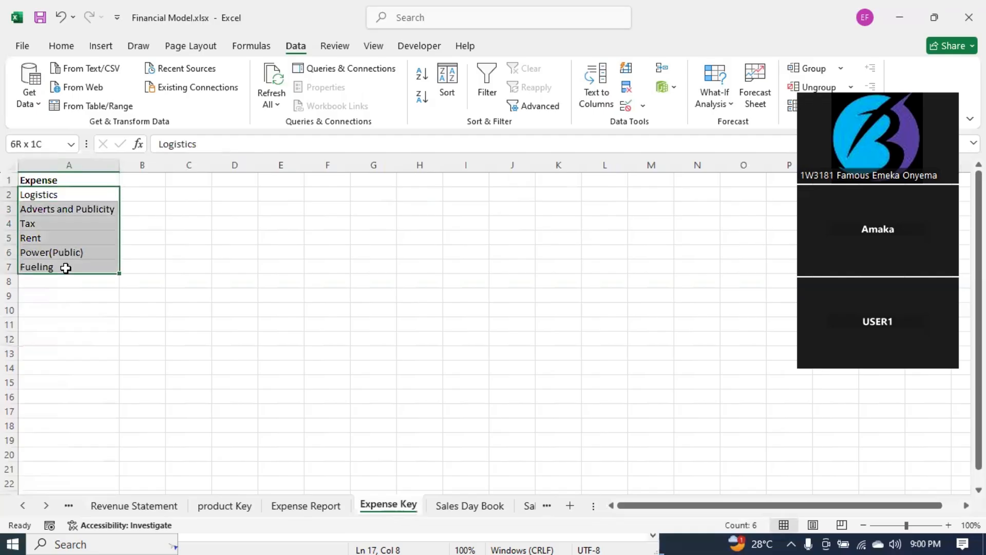
key(ctrl+c)
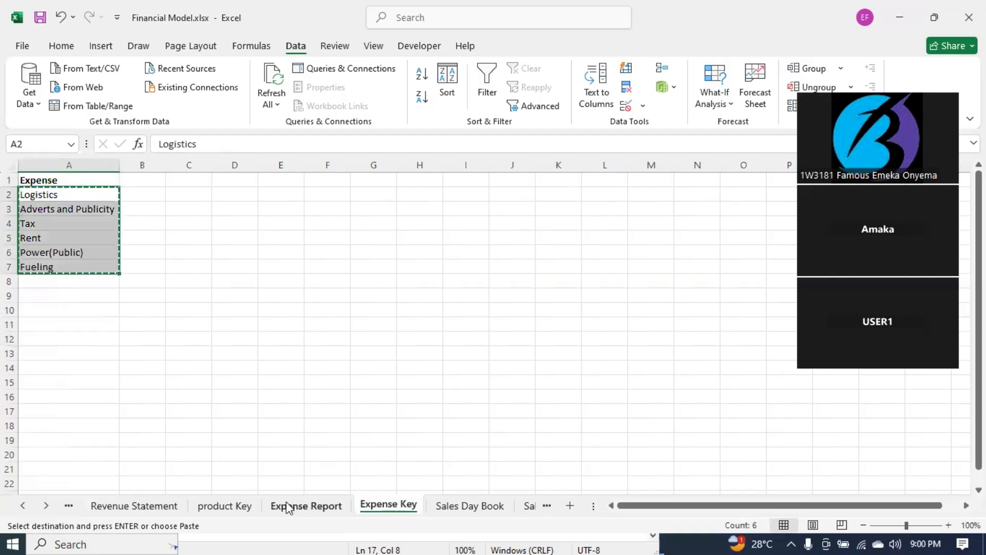
click(134, 506)
click(107, 332)
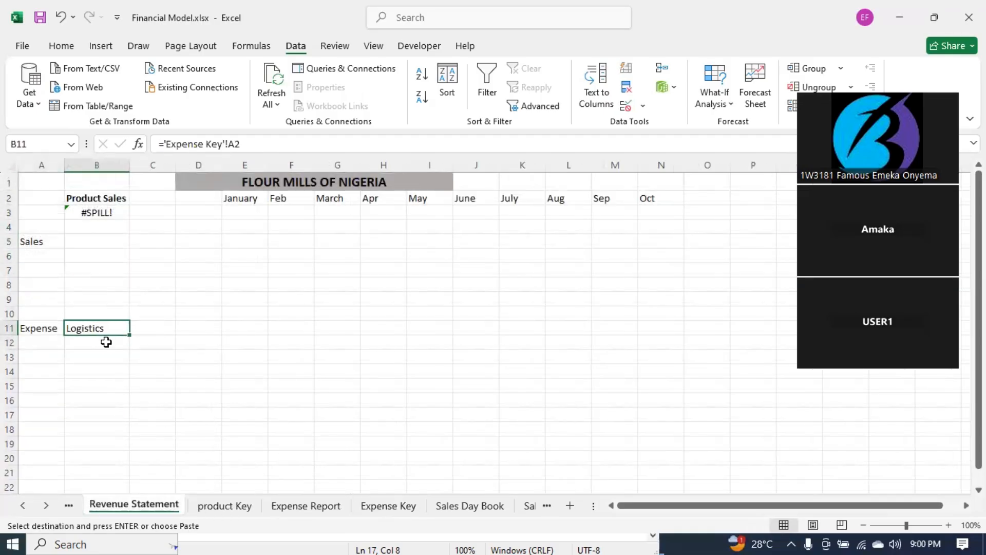
key(ctrl+v)
click(194, 315)
Step: Replace the range formula in B3 with a link to cell A2 of the product Key sheet
click(97, 213)
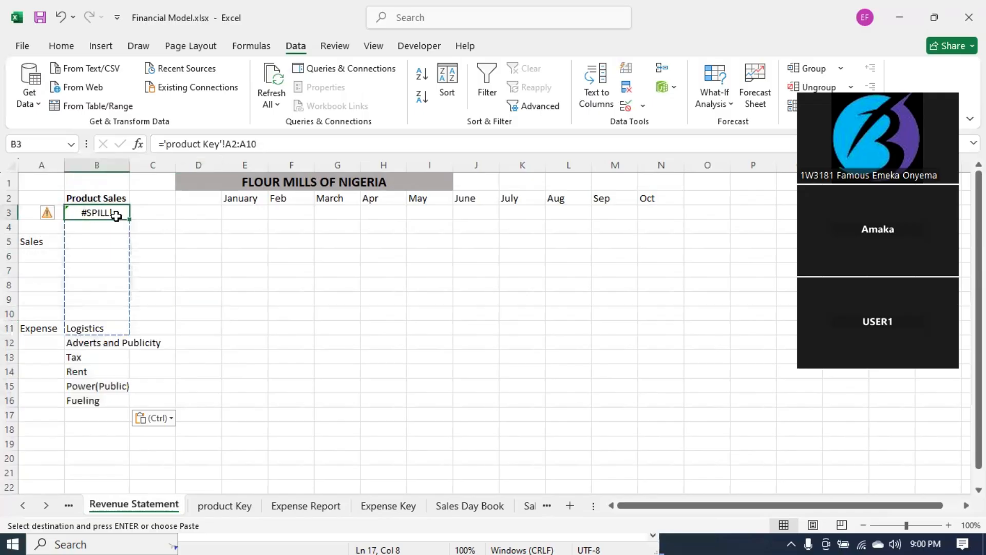
double_click(116, 216)
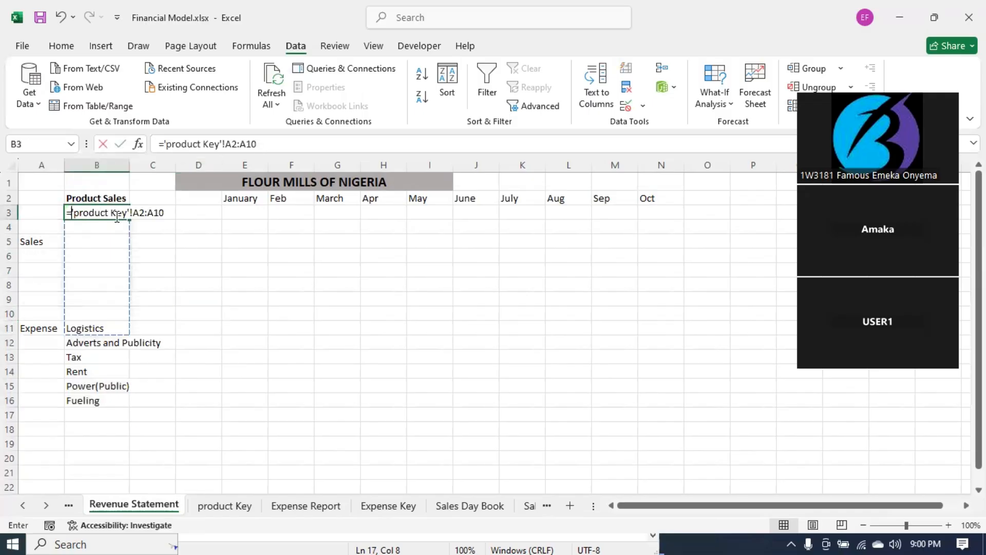
key(Escape)
text(=)
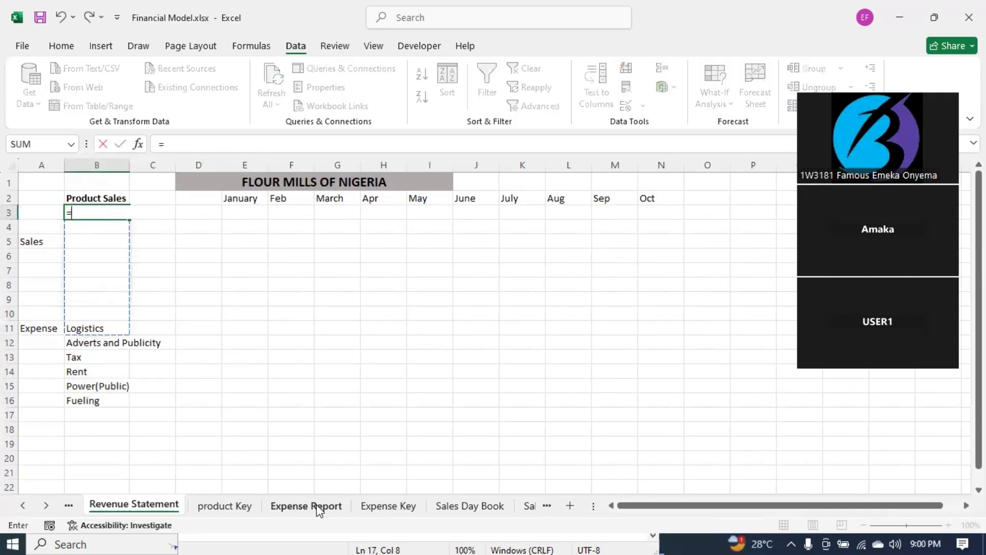
click(222, 505)
click(51, 194)
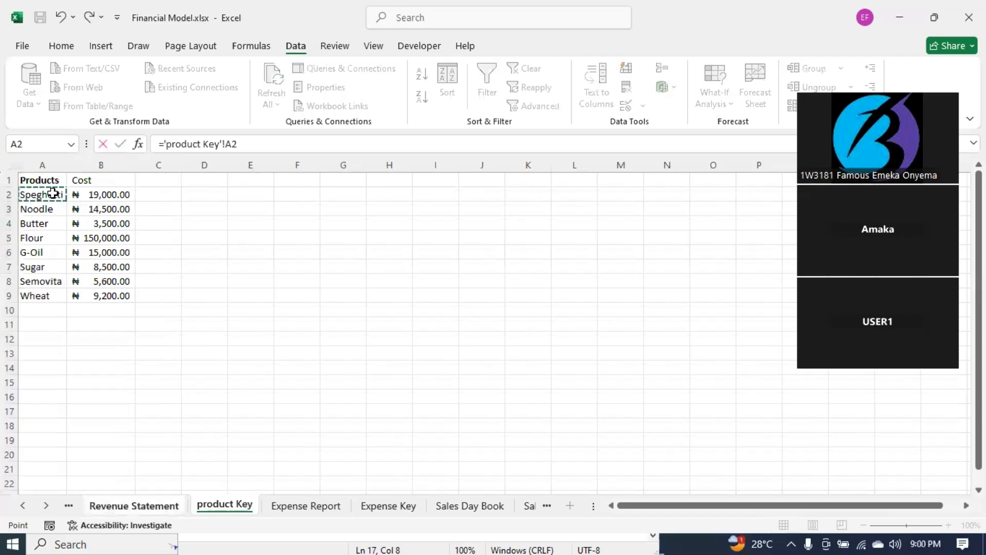
key(Return)
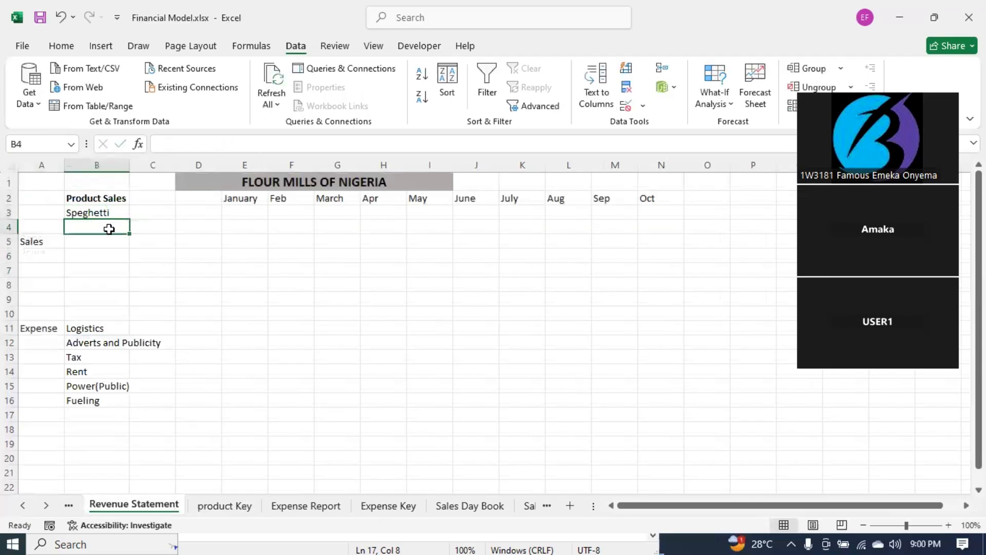
Step: Copy the product names in product Key A2:A9 into B3:B10 of the Revenue Statement
click(224, 506)
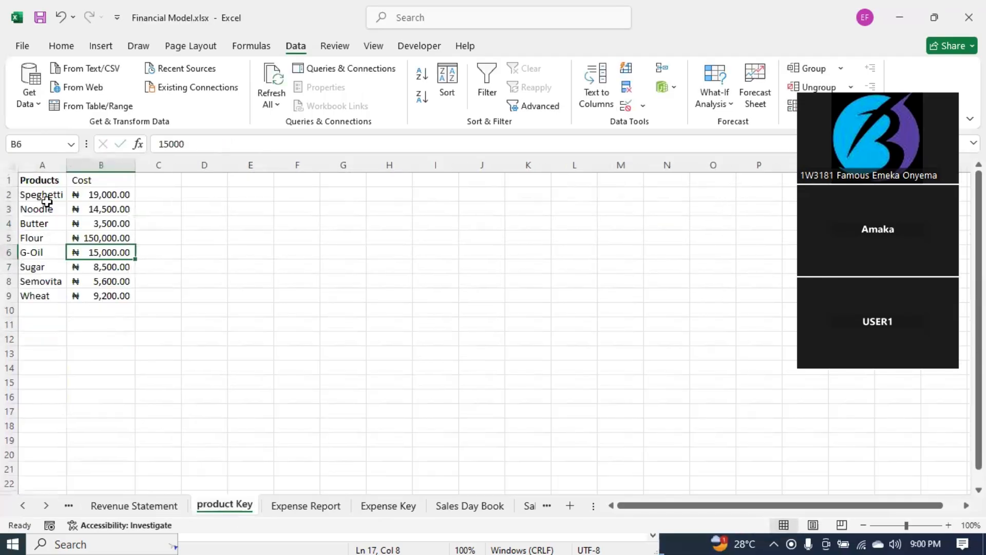
drag(53, 194, 50, 294)
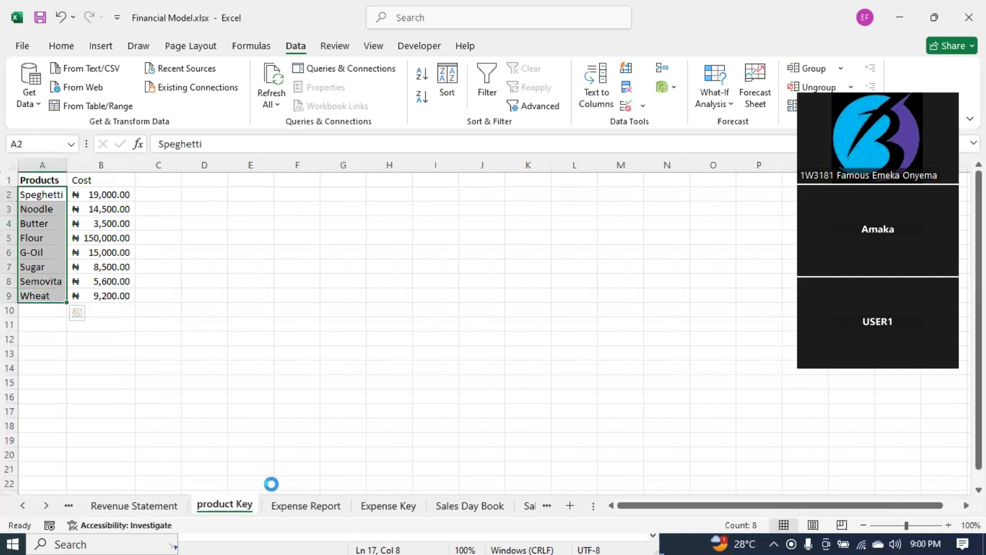
key(ctrl+c)
click(284, 508)
click(142, 504)
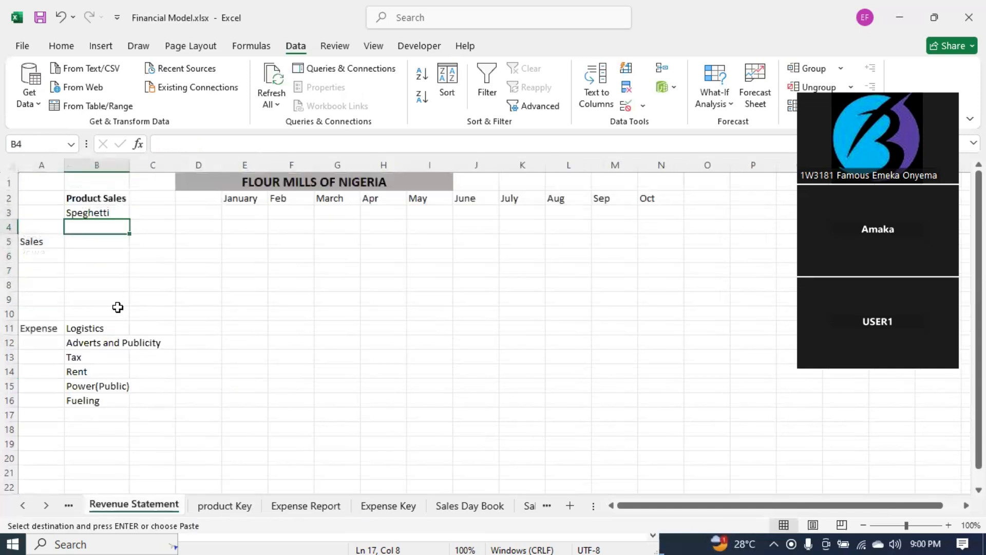
drag(97, 214, 100, 311)
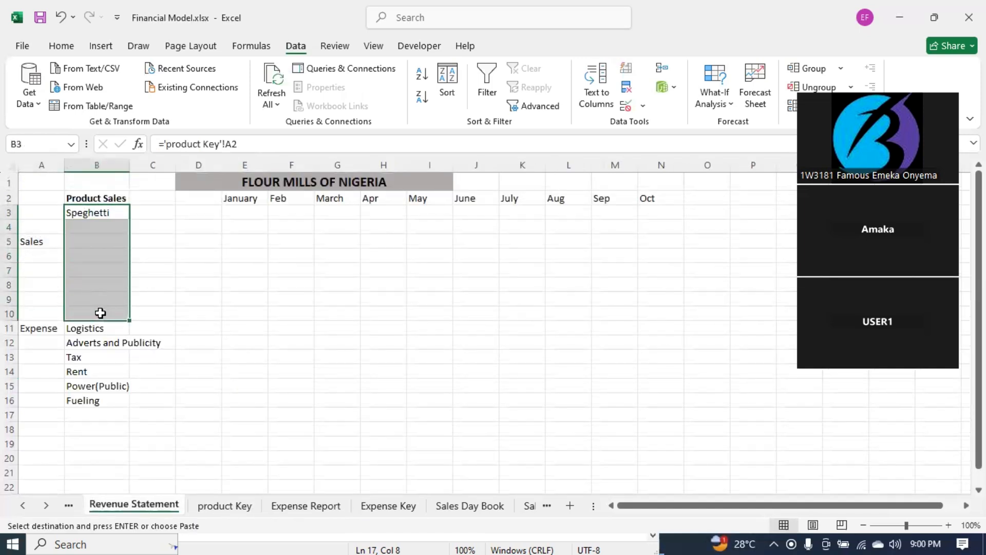
key(ctrl+v)
click(271, 371)
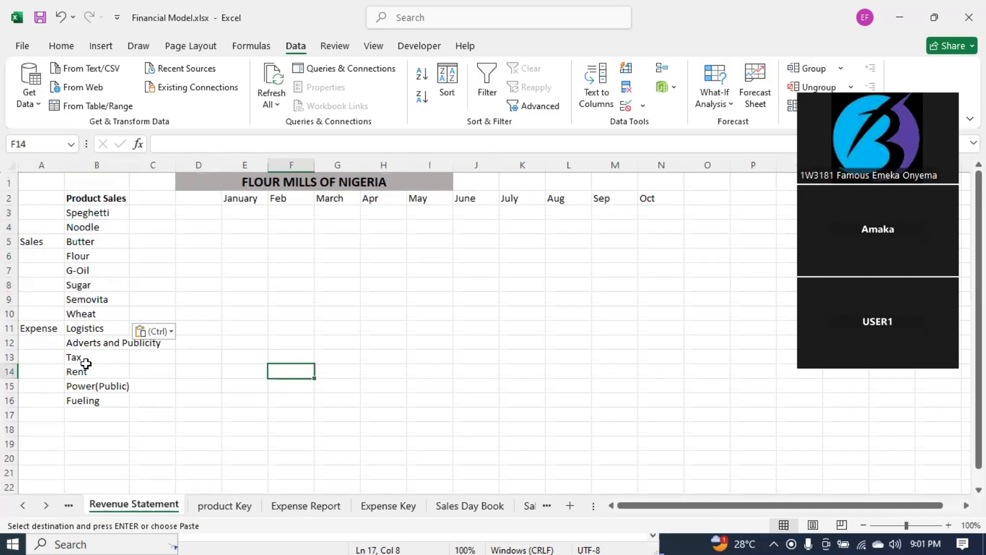
Step: Insert a blank row above the Expense section and autofit the width of column B
click(9, 329)
right_click(9, 329)
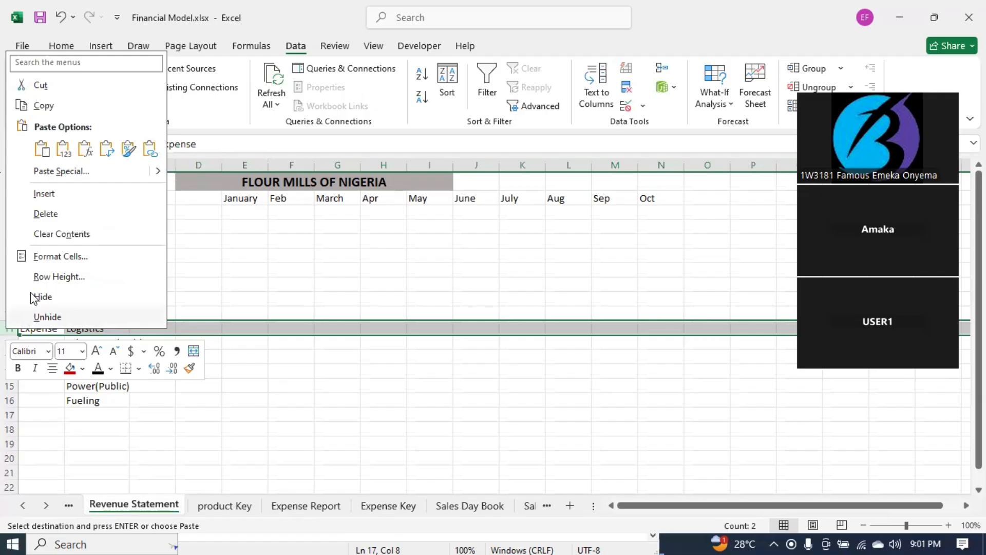
click(58, 195)
click(201, 427)
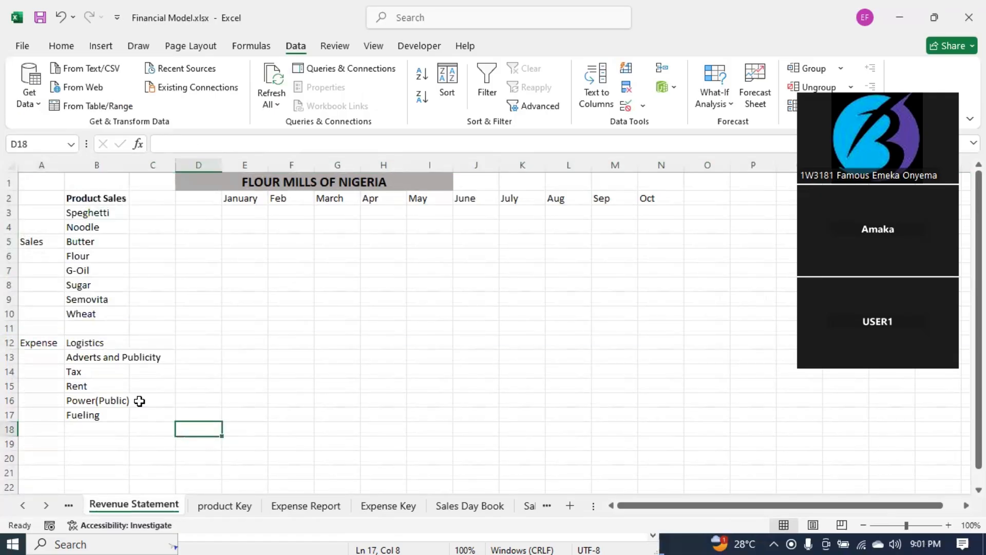
double_click(133, 162)
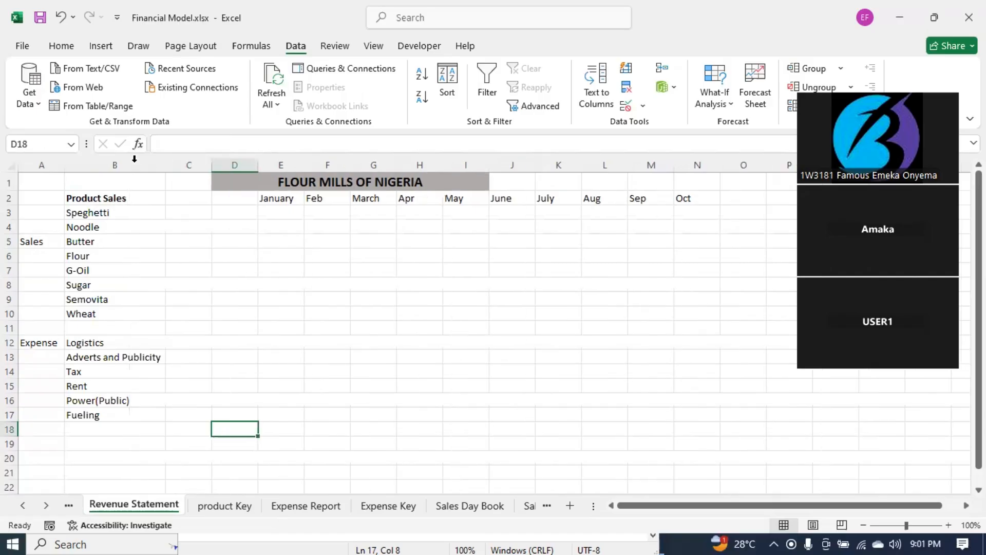
click(115, 343)
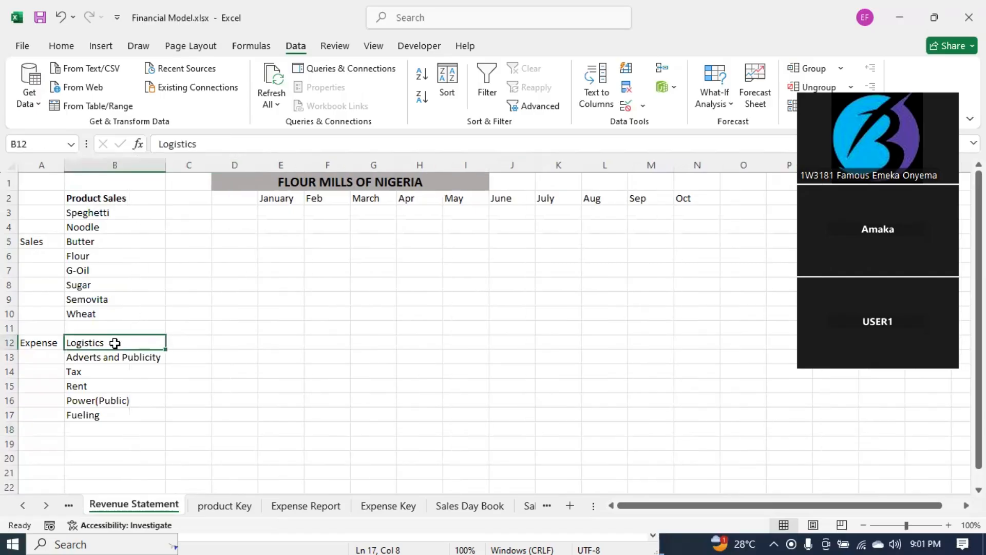
click(145, 356)
click(114, 373)
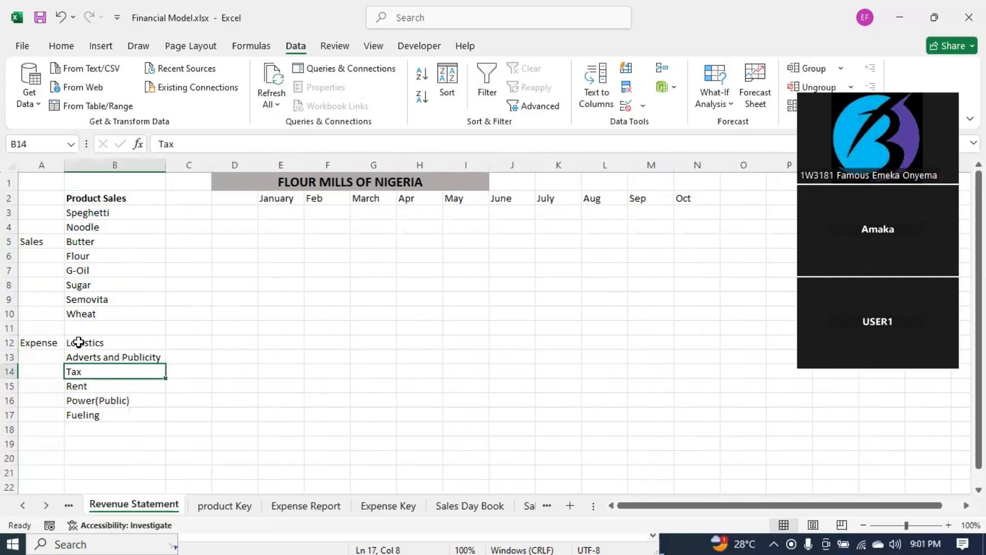
Step: Enter the label Total Sales in B11, directly below the product list
click(97, 326)
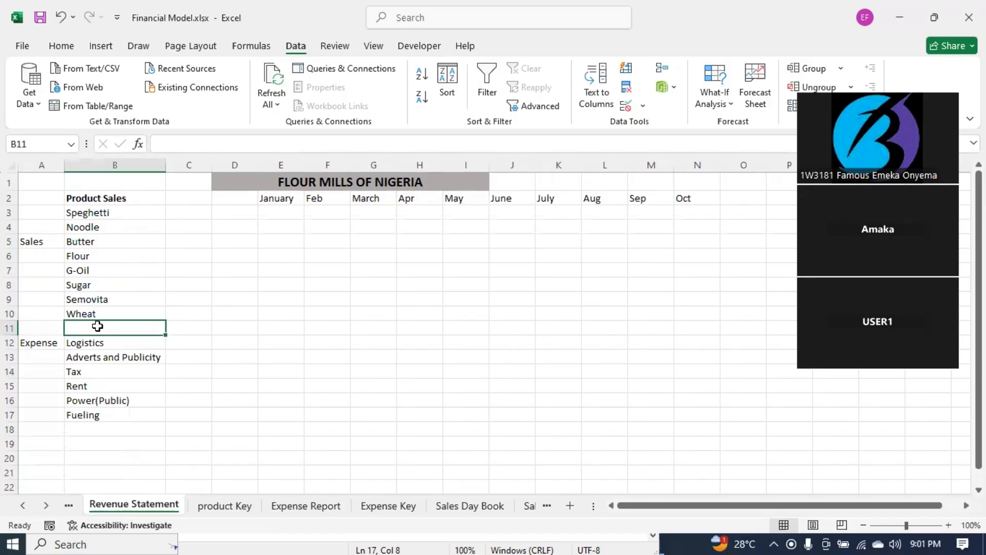
text(Total Sales)
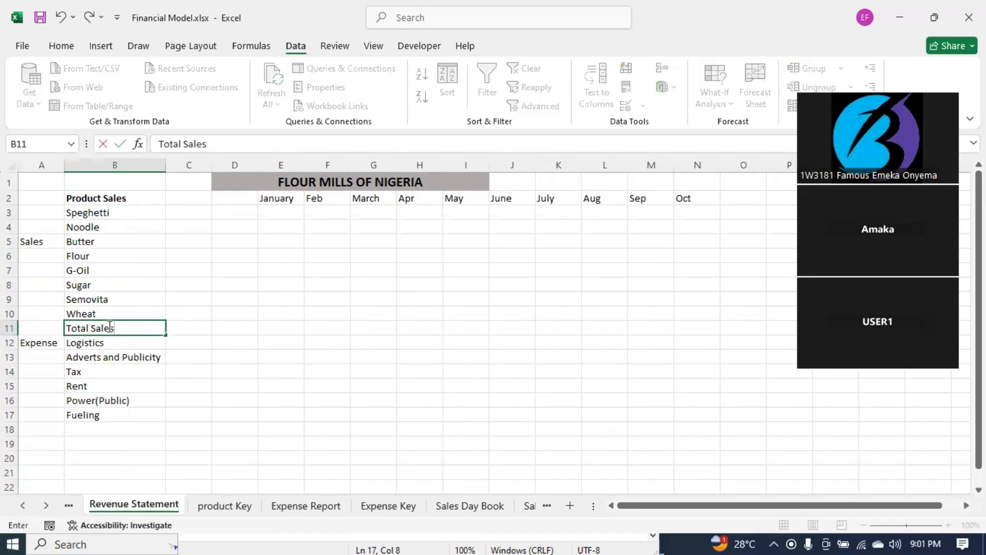
key(Return)
Step: Fill the whole Total Sales row 11 with light grey and make the label in B11 bold
click(116, 325)
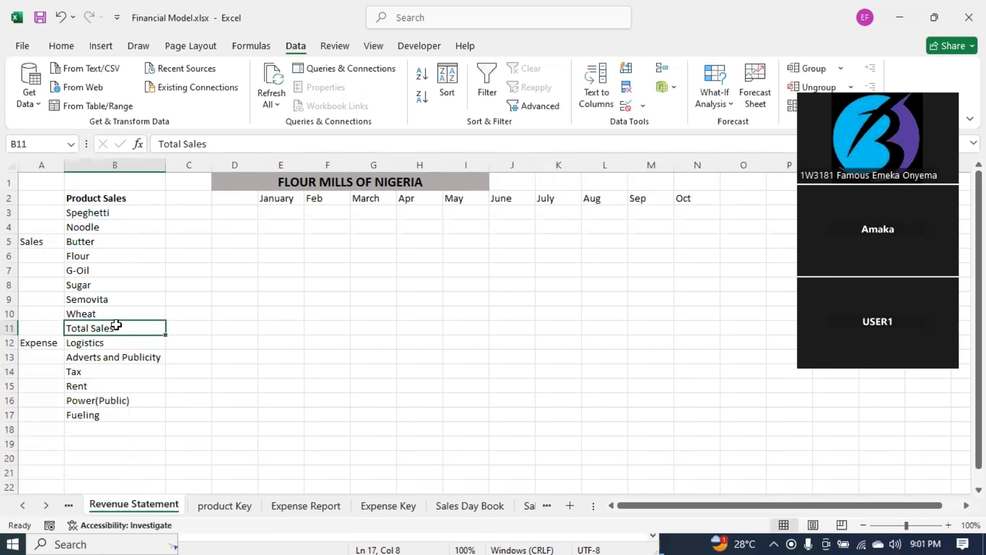
click(9, 327)
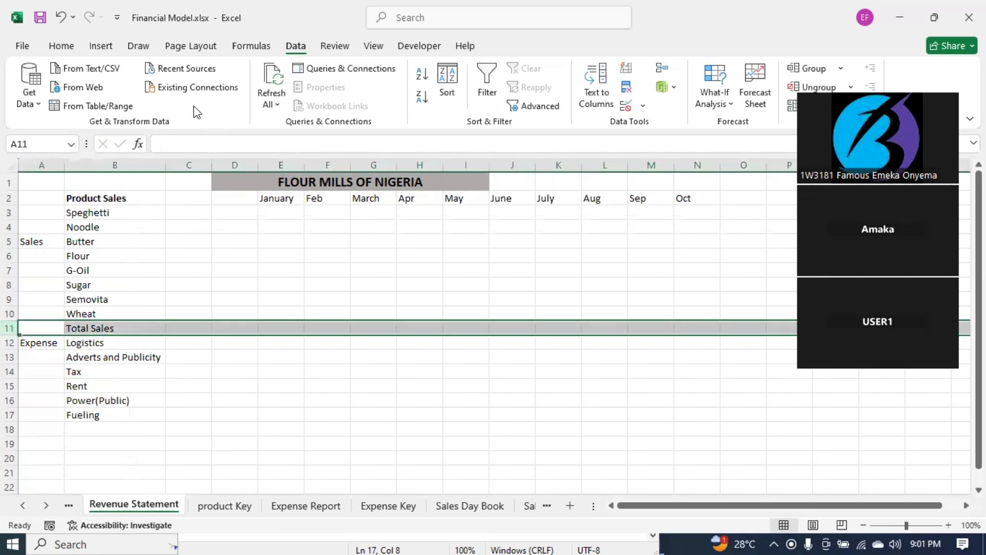
click(61, 46)
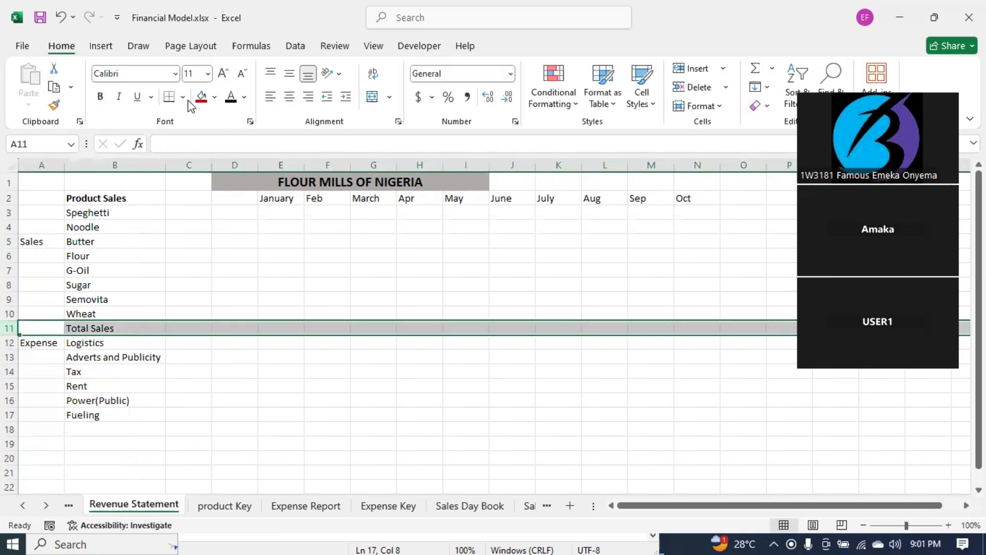
click(215, 97)
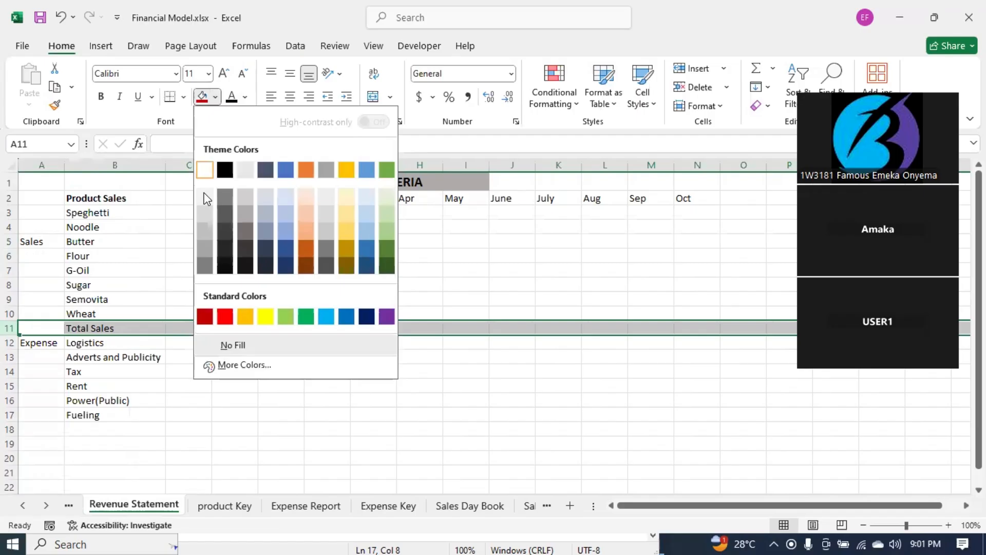
click(204, 233)
click(220, 460)
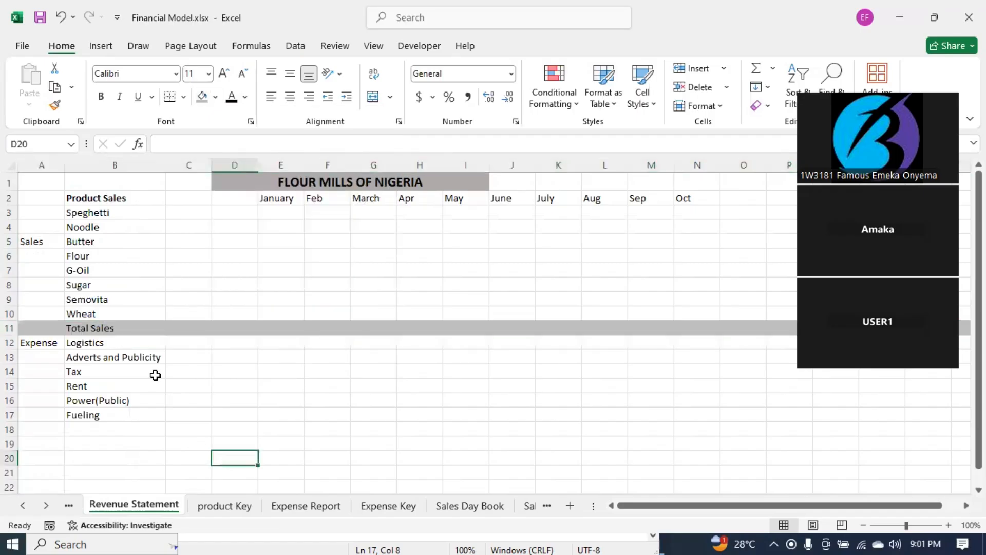
click(128, 330)
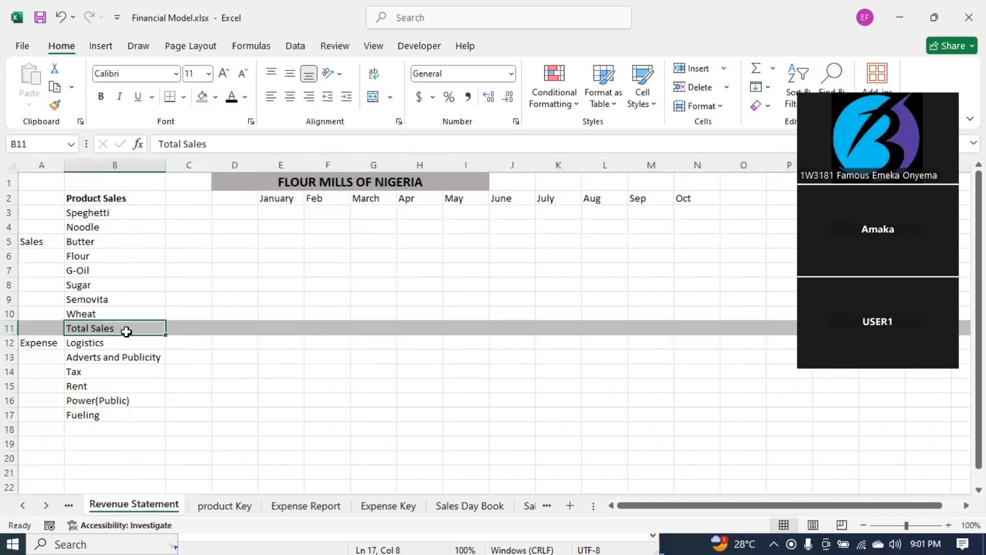
key(ctrl+b)
click(139, 370)
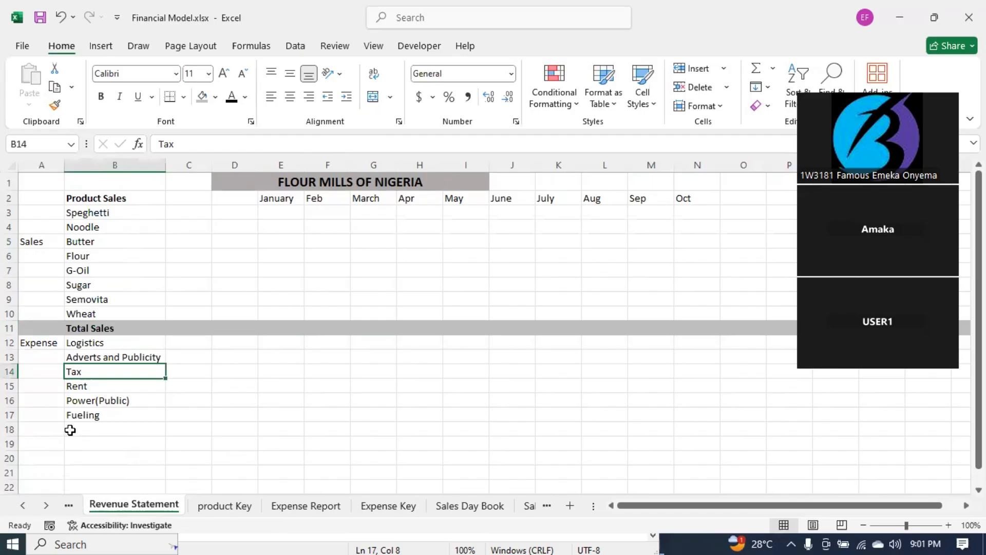
Step: Enter the label Total Expense in B18, directly below the expense list
click(67, 431)
text(Total Ex[pen)
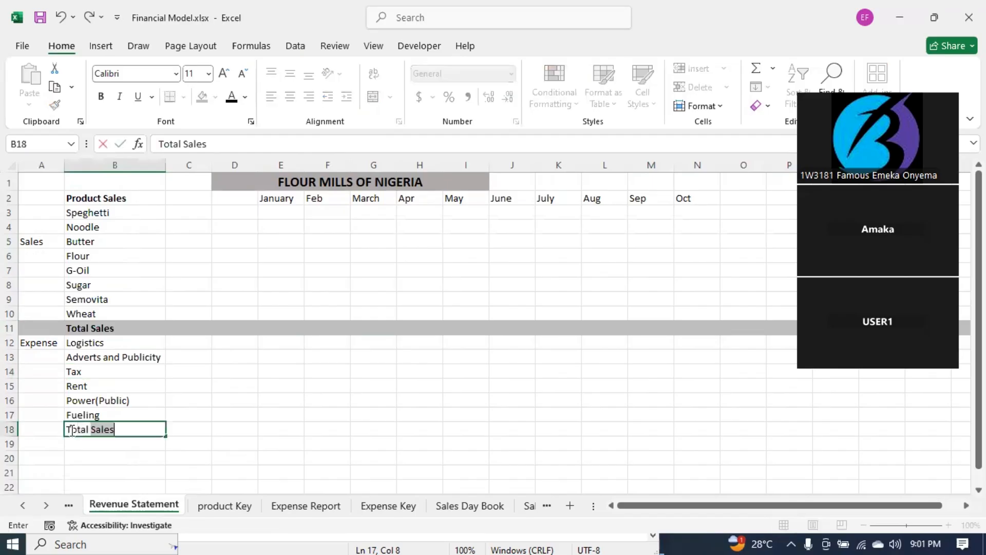
key(BackSpace)
key(BackSpace)
key(BackSpace)
key(BackSpace)
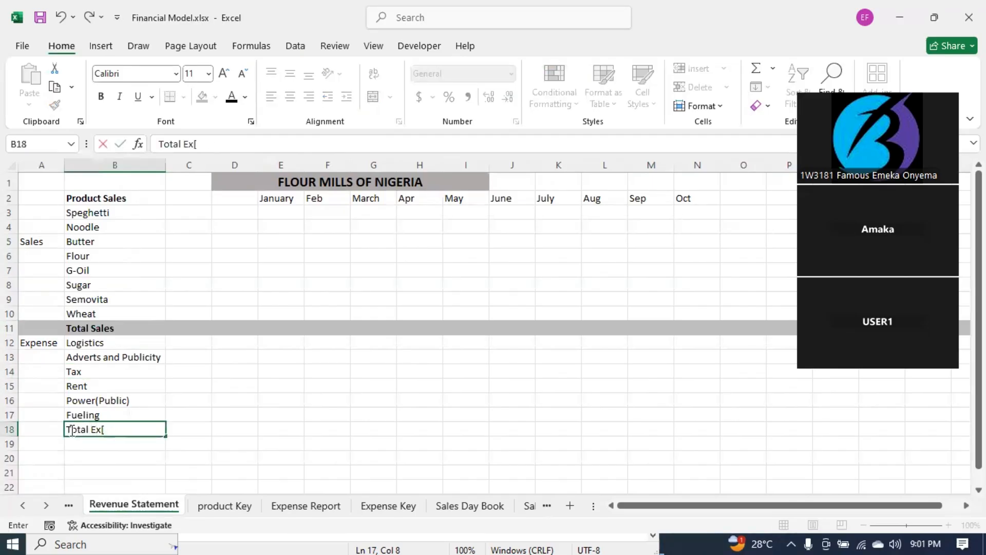
text(pense)
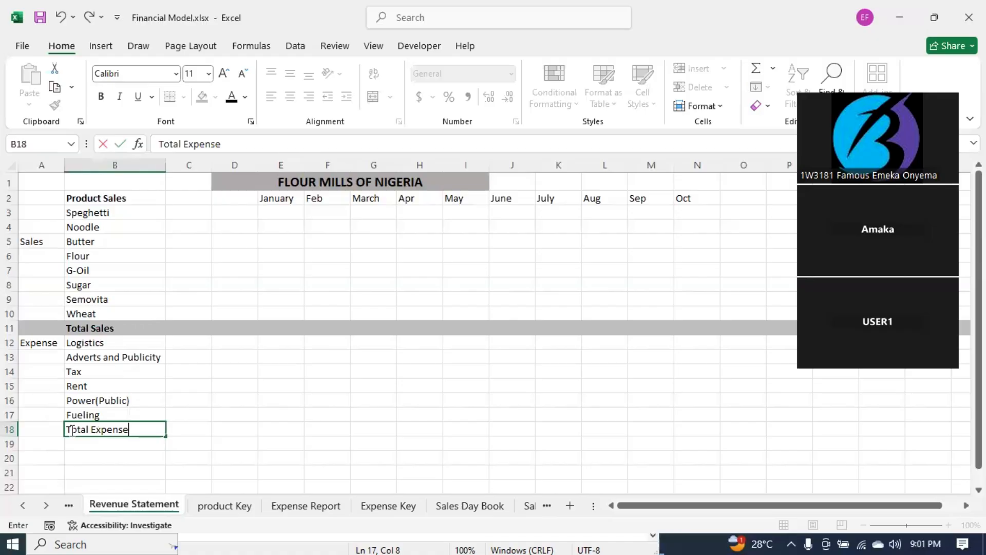
click(201, 505)
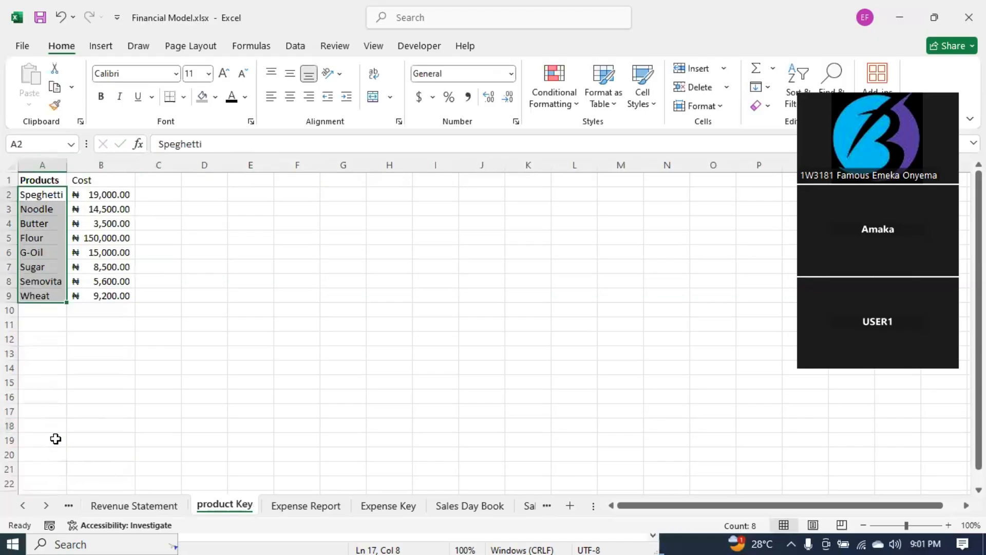
click(139, 506)
Step: Fill the whole Total Expense row 18 with a light gold colour
click(12, 428)
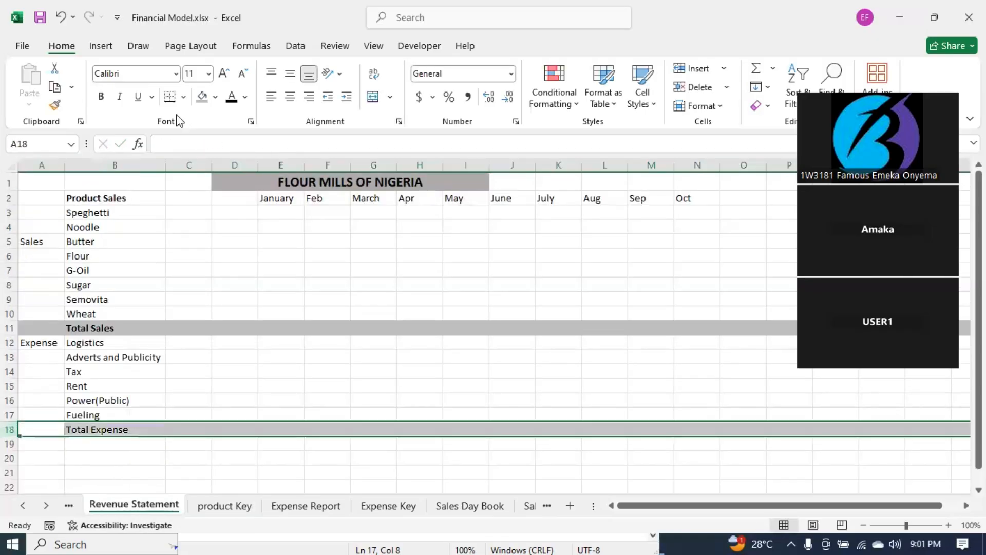
click(216, 97)
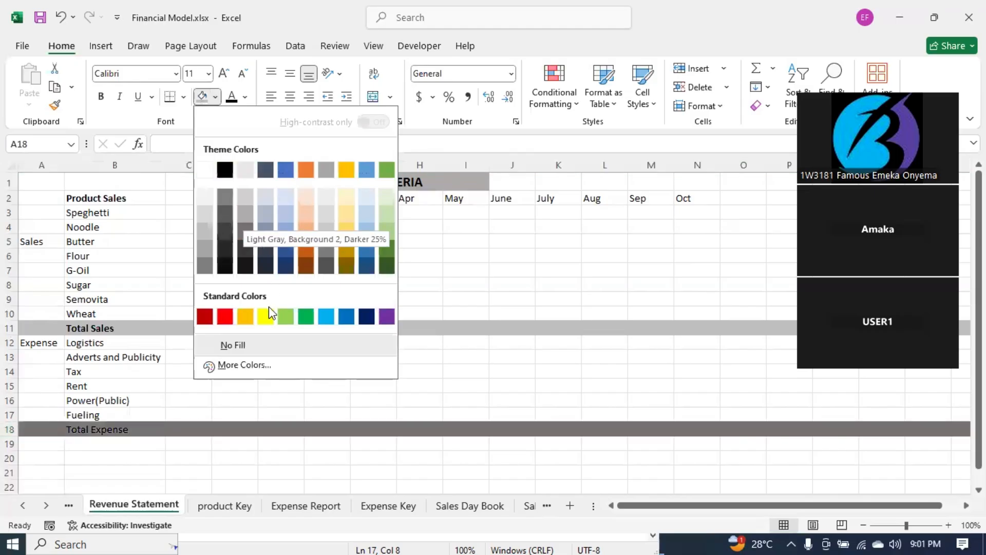
click(343, 230)
click(154, 460)
Step: Make the section labels Expense in A12 and Sales in A5 bold
click(46, 342)
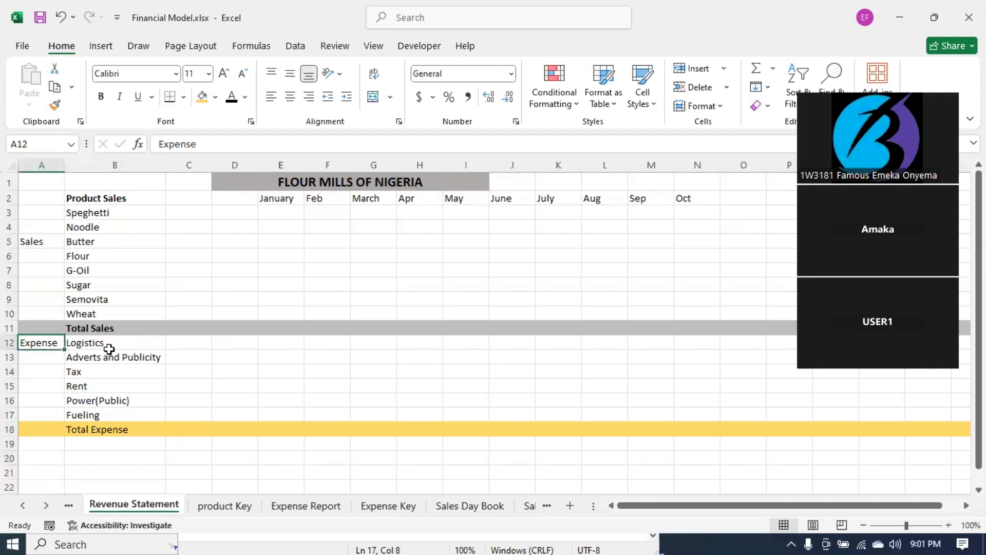
key(ctrl+b)
click(33, 241)
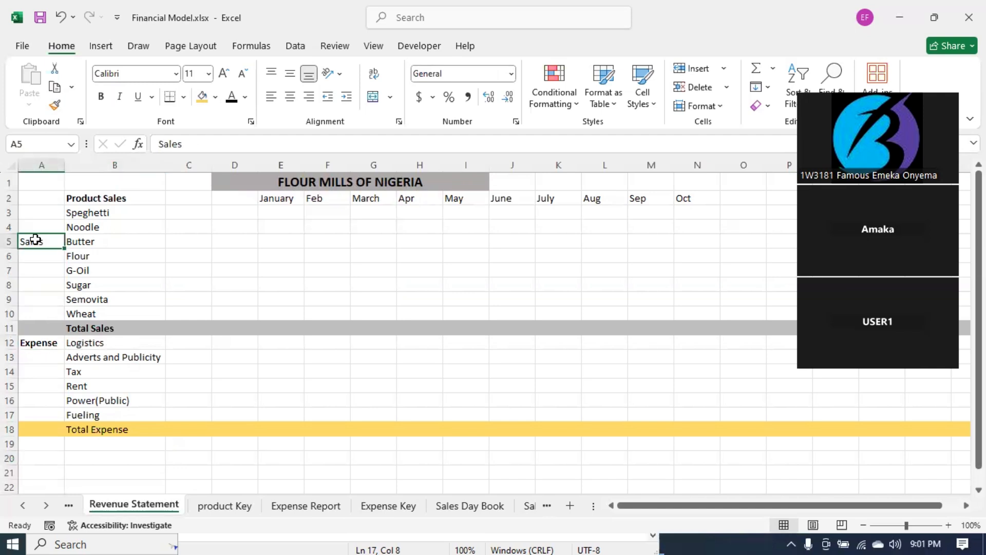
key(ctrl+b)
click(184, 339)
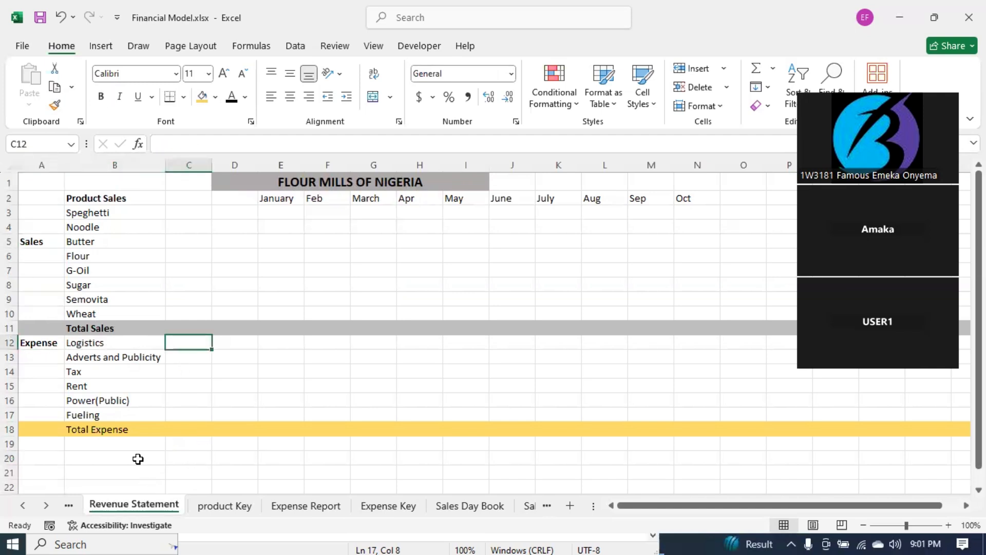
Step: Enter the label Total Income in B20, leaving one blank row below Total Expense
scroll(155, 444, down, 1)
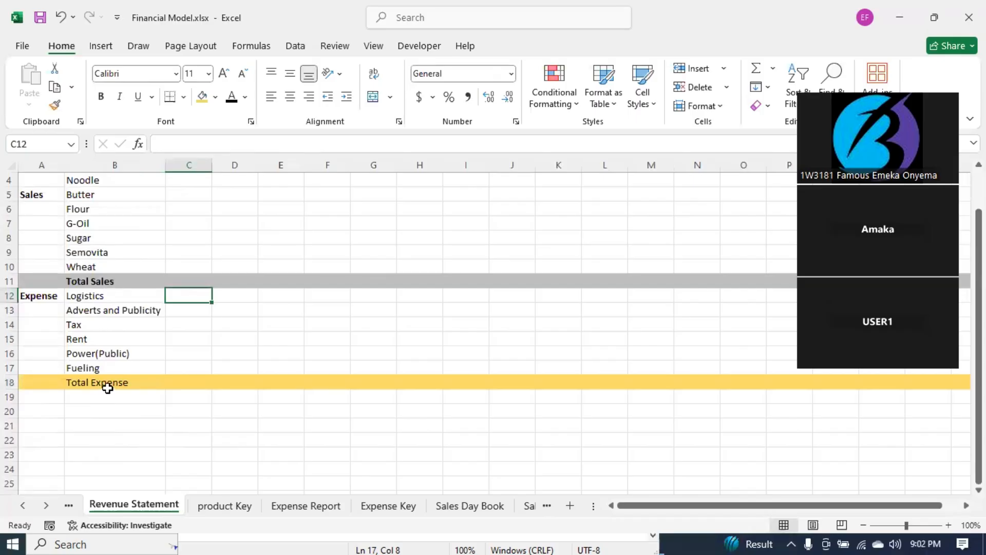
click(106, 411)
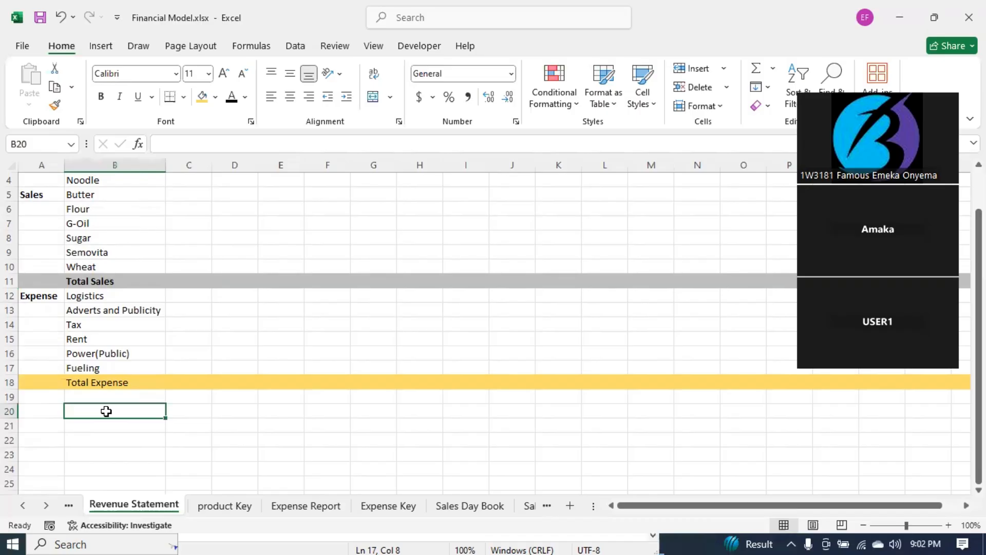
text(Income)
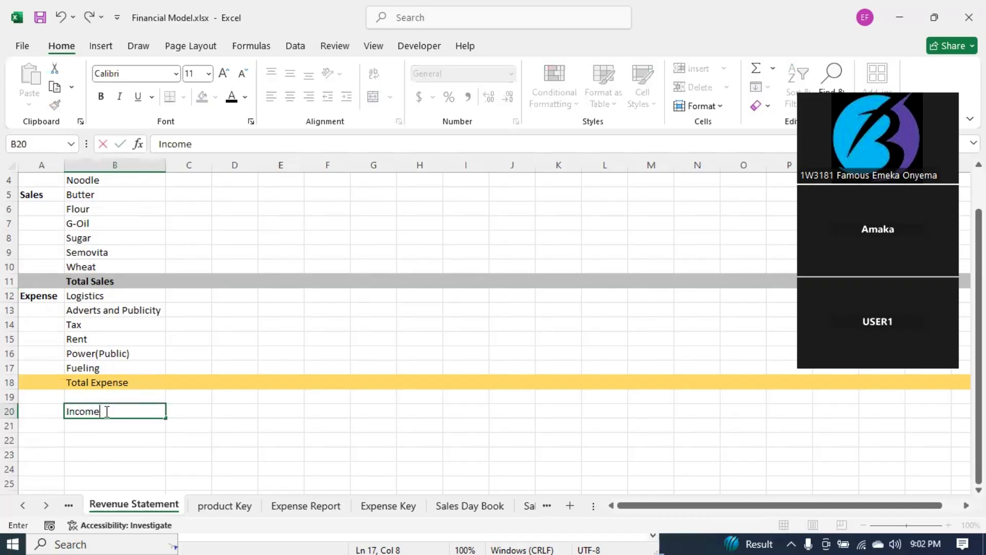
key(BackSpace)
key(BackSpace)
key(BackSpace)
key(BackSpace)
key(BackSpace)
key(BackSpace)
text(Total )
text(Income)
key(BackSpace)
key(BackSpace)
key(BackSpace)
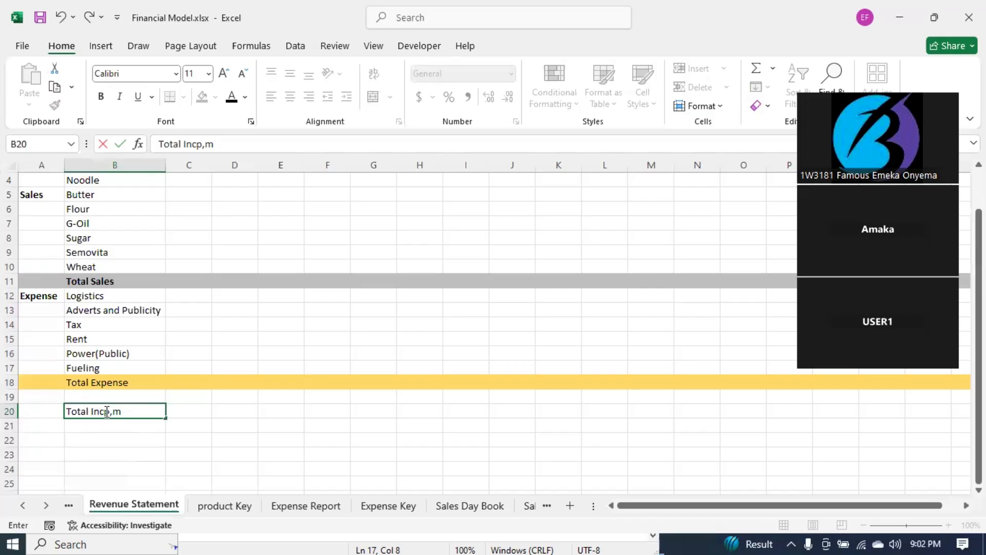
text(ome)
key(Tab)
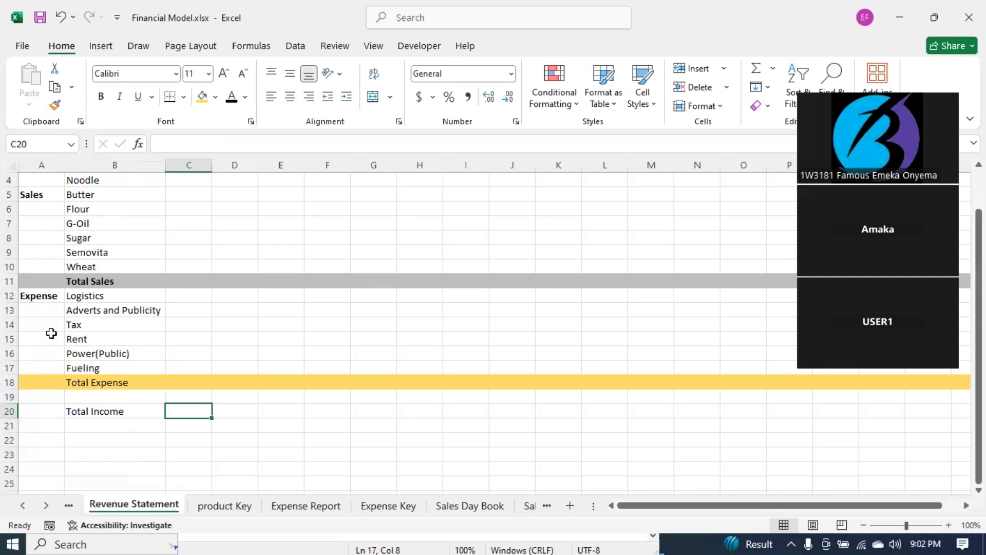
Step: Switch to the Notepad expense list and add Salary and Electricity on separate lines, one blank line below Fueling
click(10, 296)
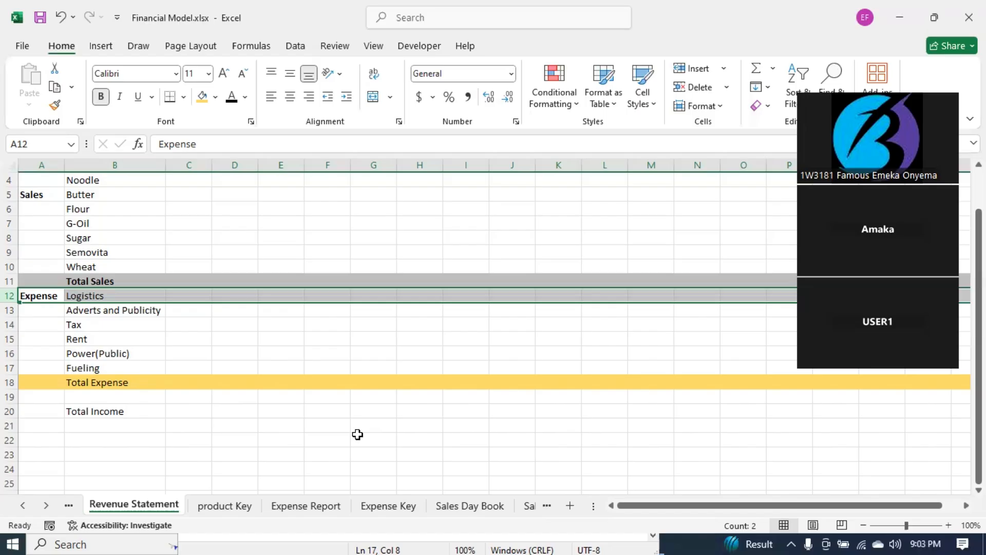
key(alt+Tab)
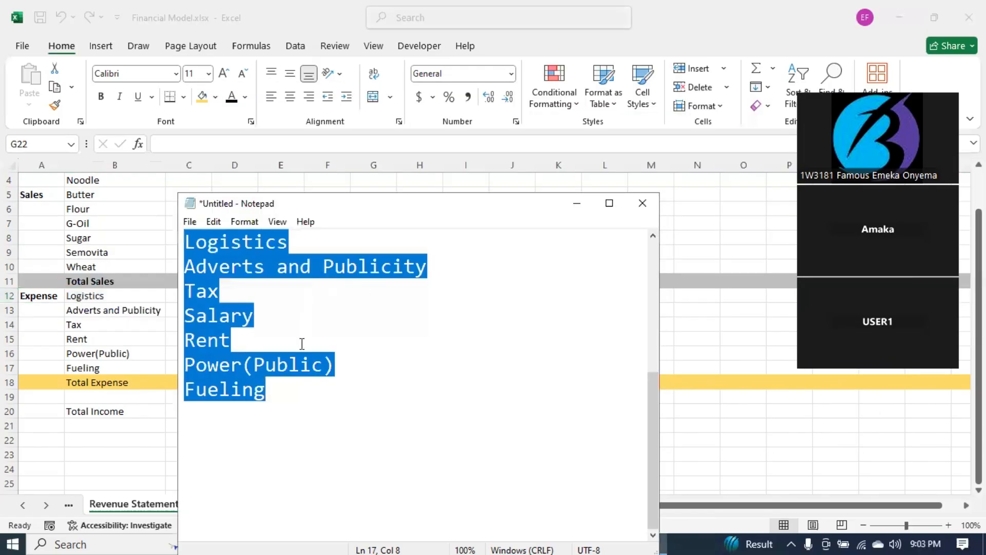
click(302, 343)
click(283, 399)
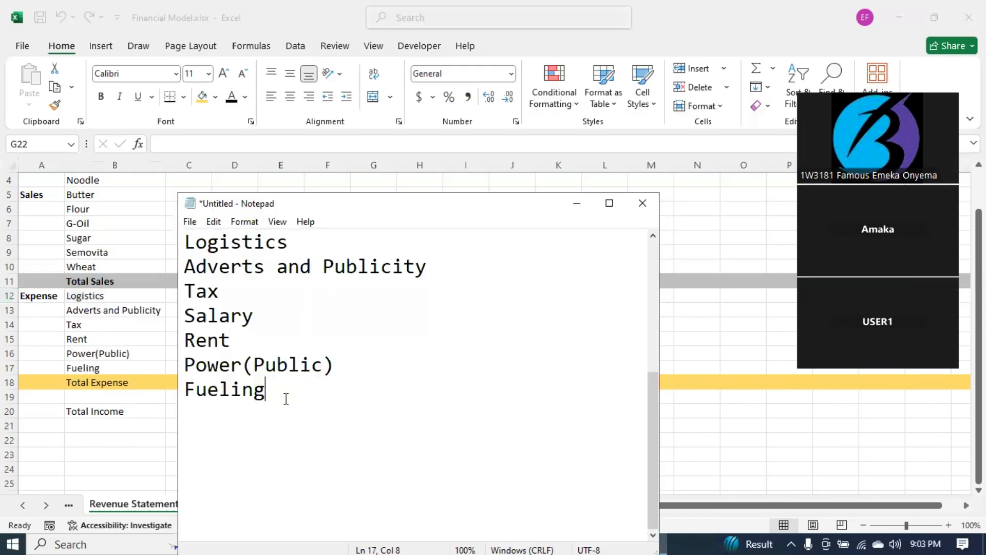
key(Return)
key(Return)
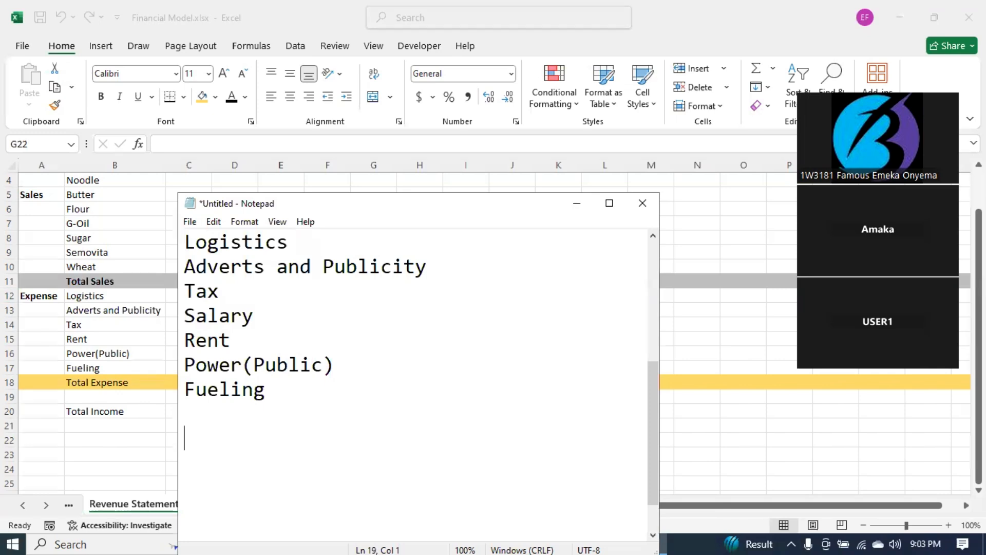
text(Salary)
key(Return)
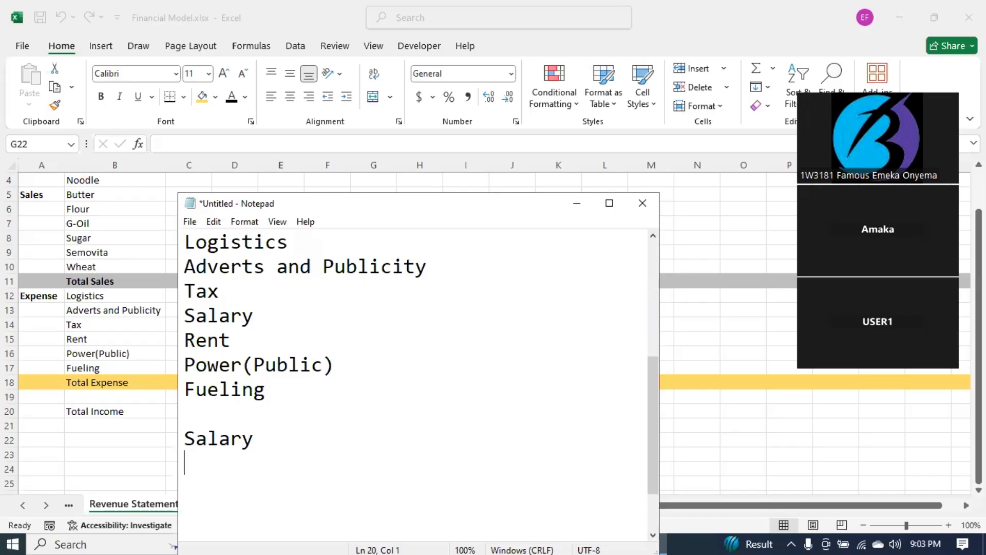
text(Electricity)
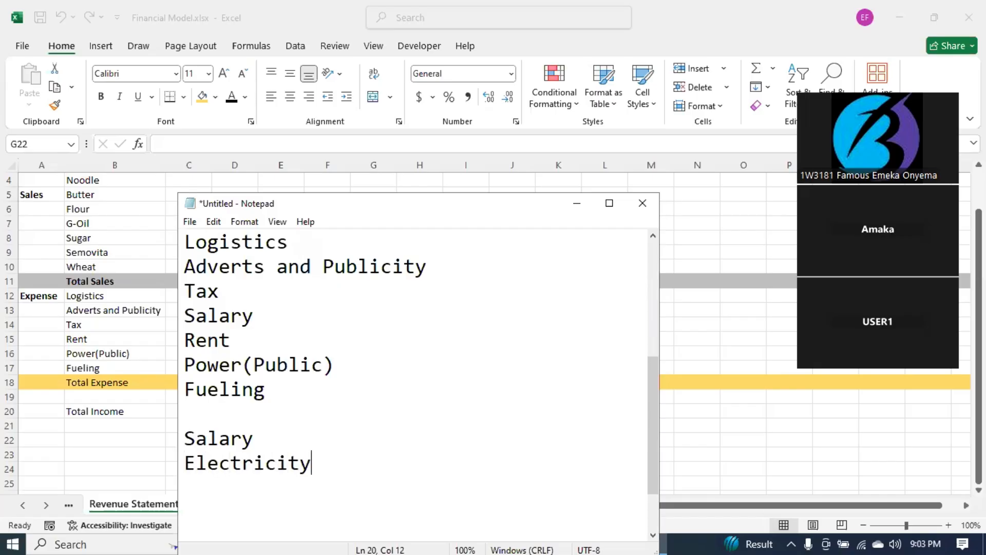
Step: Add Raw materials, Hire and Rent on separate lines below Electricity in the note
key(Return)
text(Raw mate)
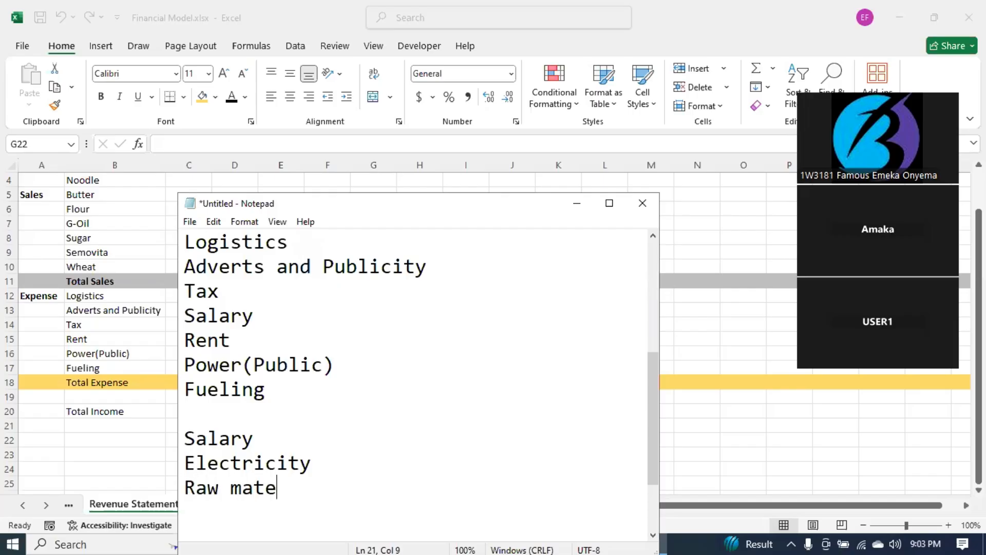
text(rials)
key(Return)
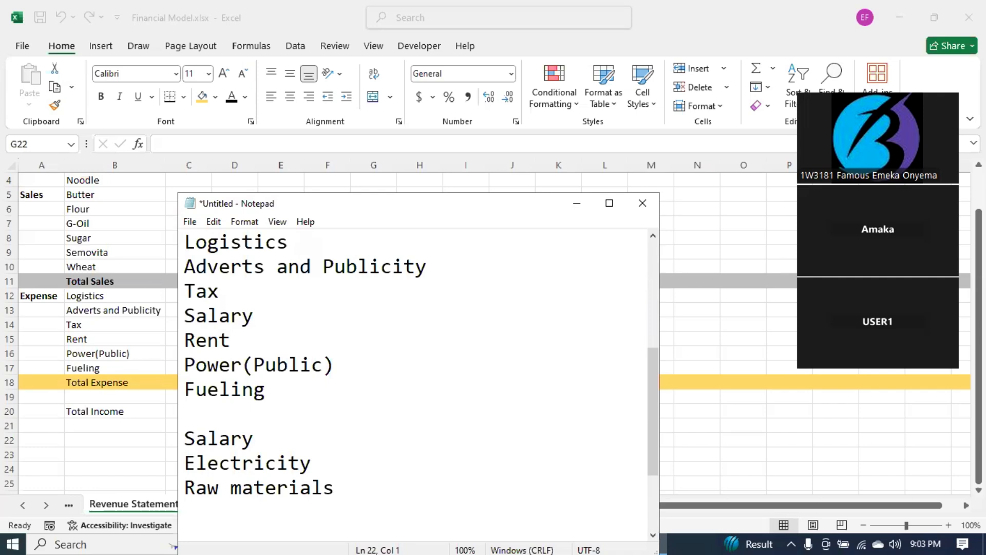
text(Hire)
key(Return)
text(Rent)
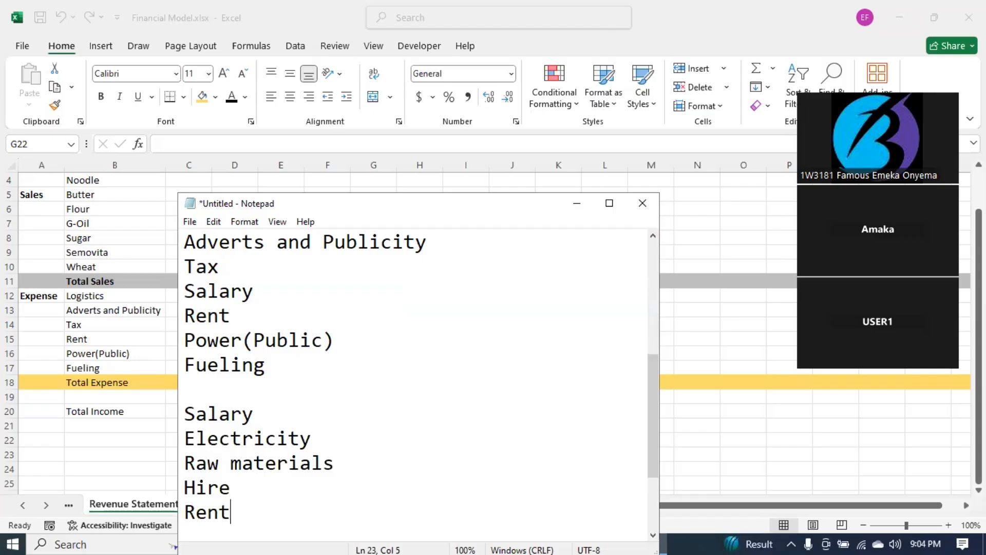
key(Return)
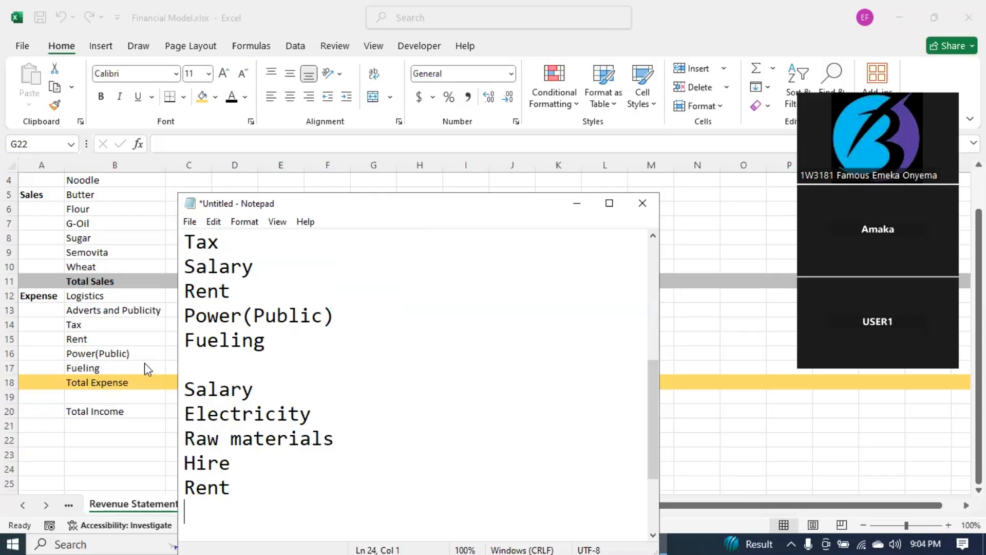
Step: Switch back to the Financial Model workbook in Excel and fill the whole Total Income row 20 with light orange
click(386, 544)
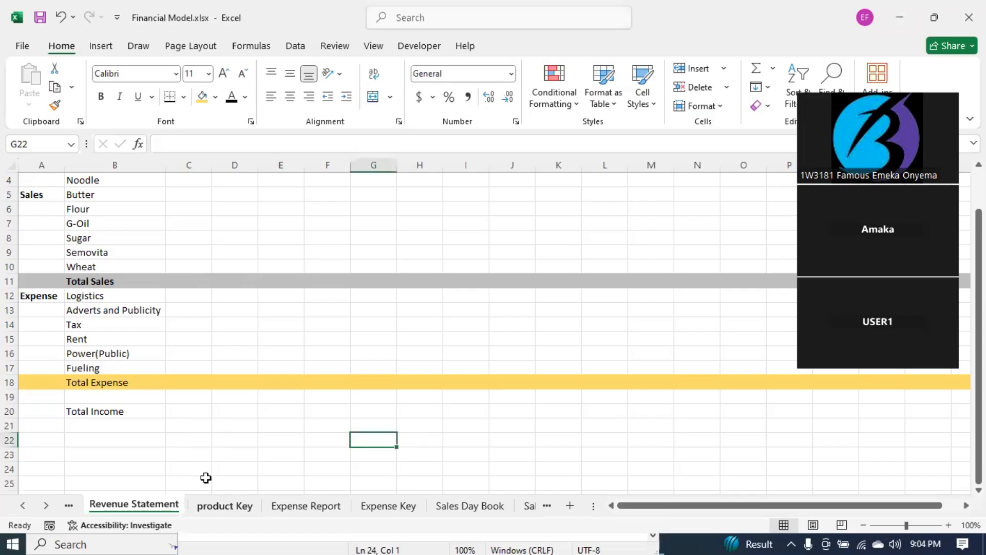
click(99, 411)
click(11, 411)
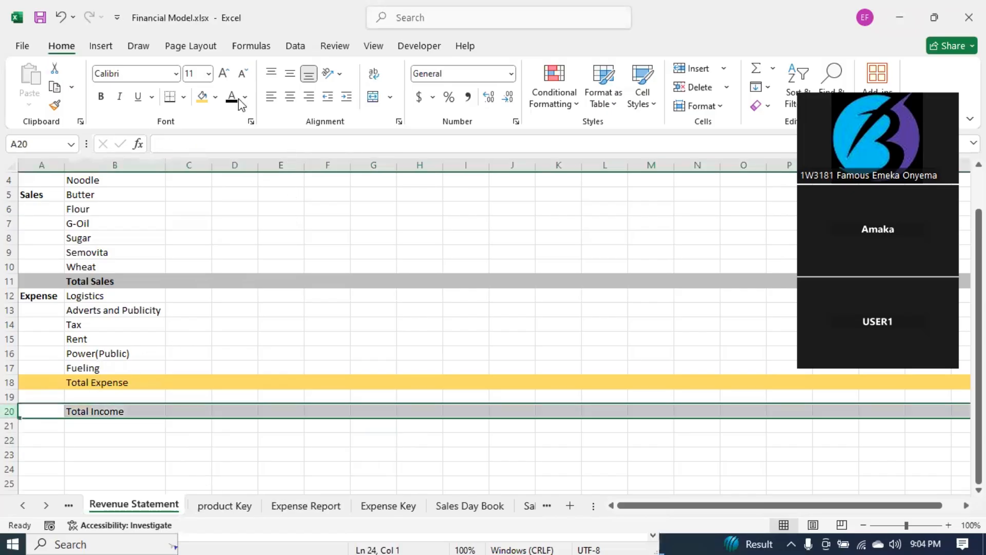
click(201, 97)
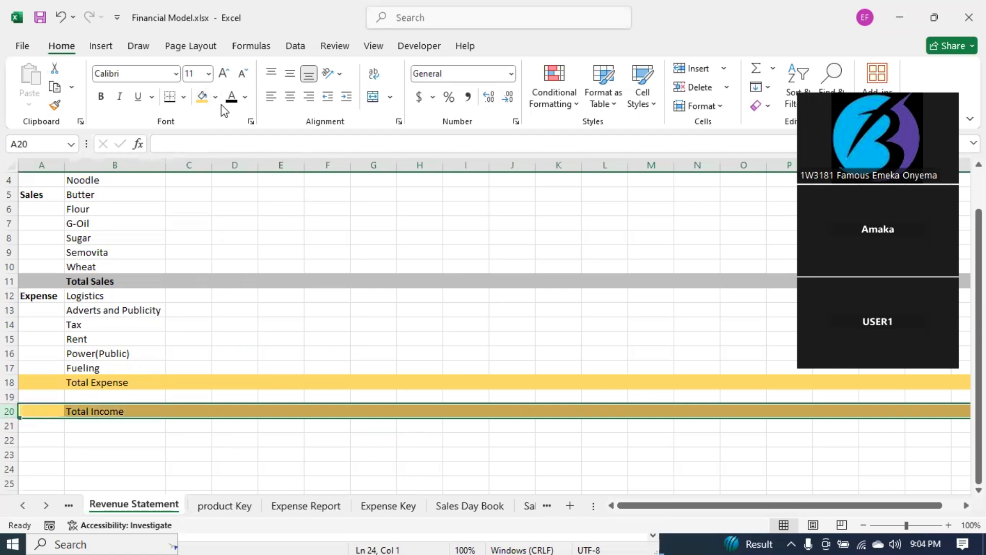
click(215, 98)
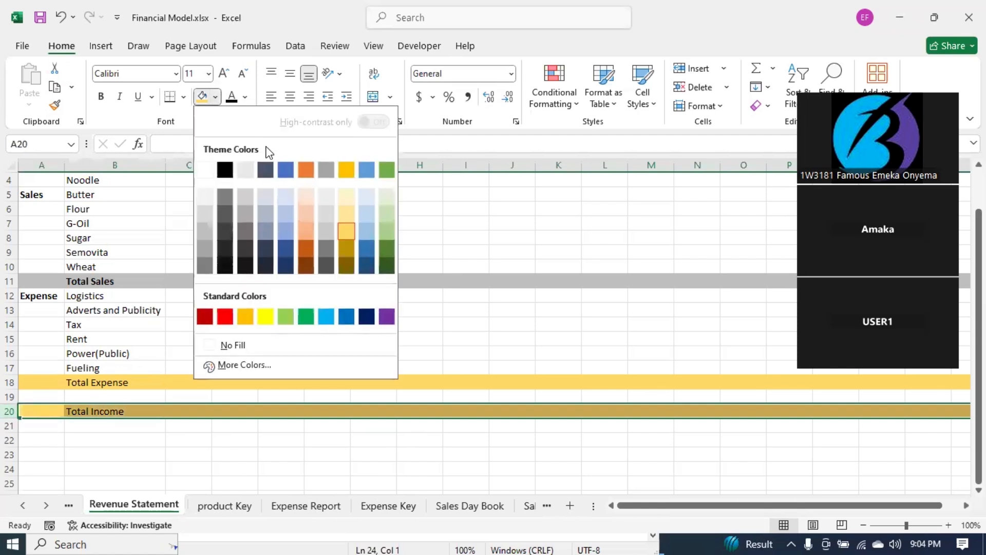
click(307, 236)
click(254, 425)
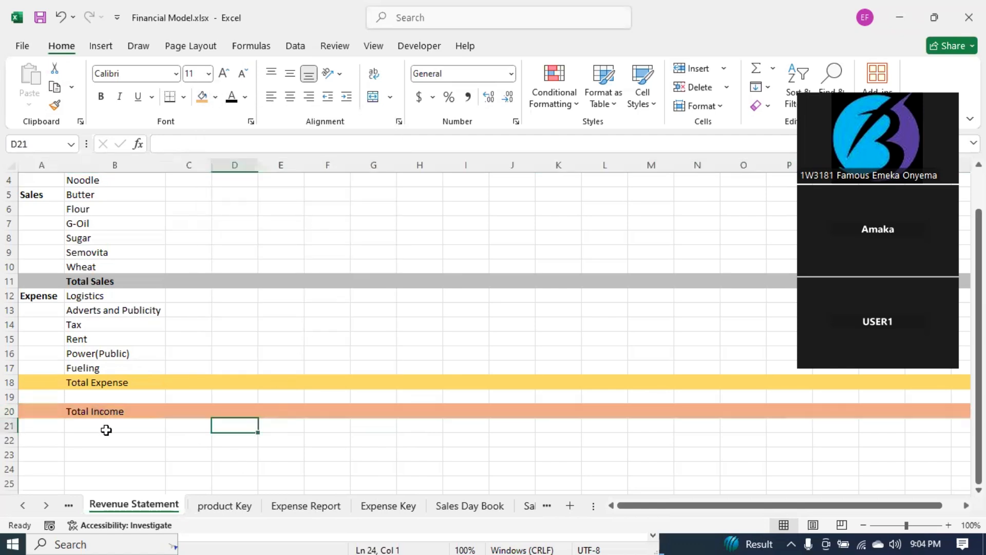
Step: Enter the label 20% Tax in B21, directly below Total Income
click(105, 430)
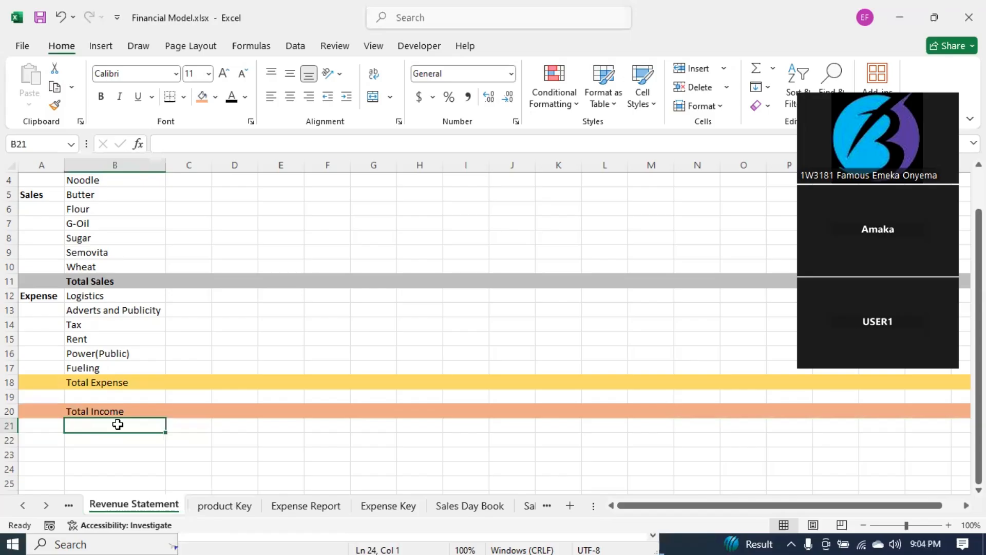
text(20% Tax)
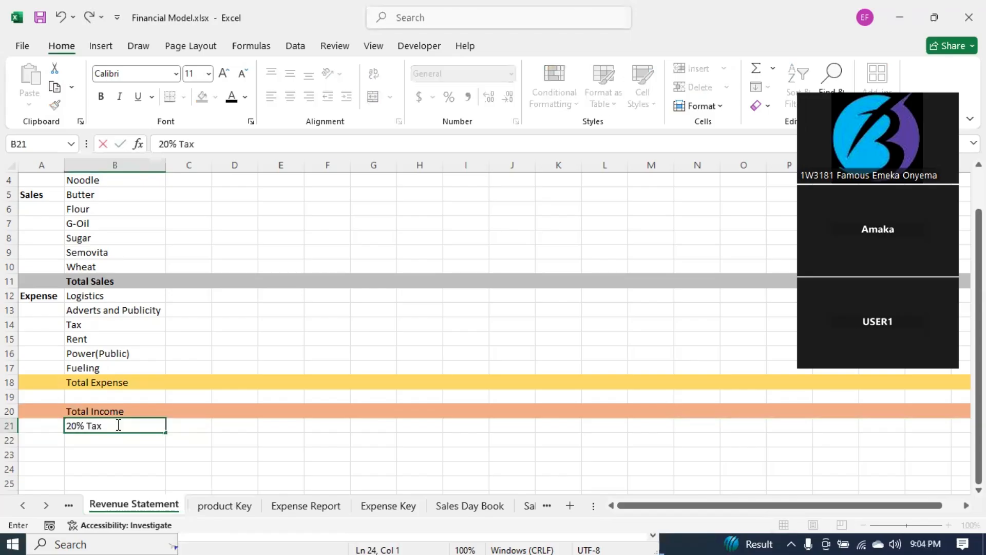
key(Tab)
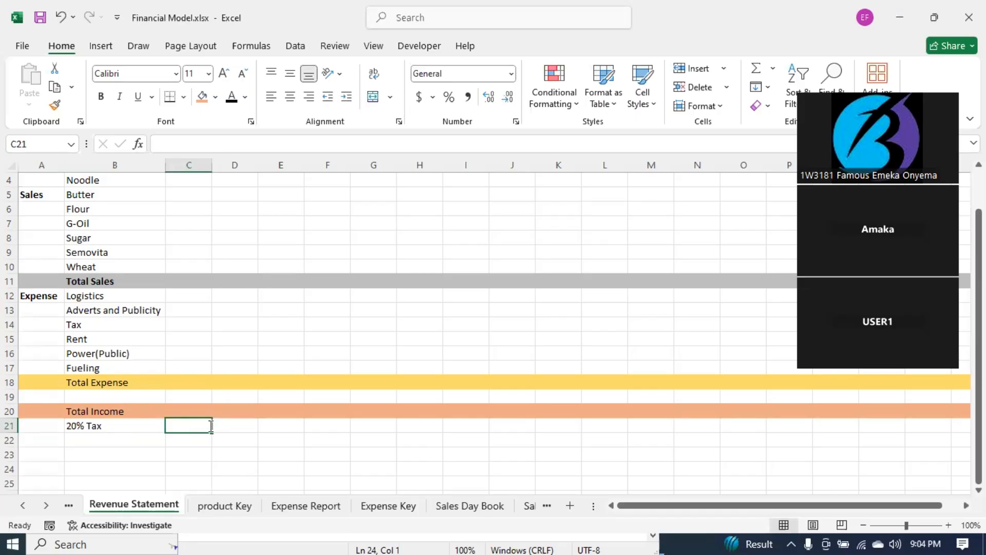
text(=2)
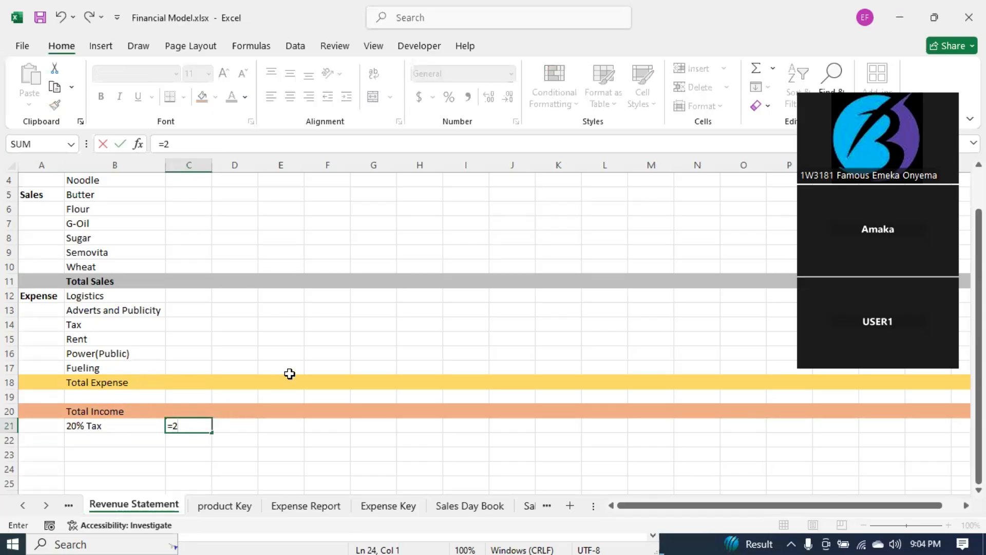
text(%*)
scroll(259, 406, up, 1)
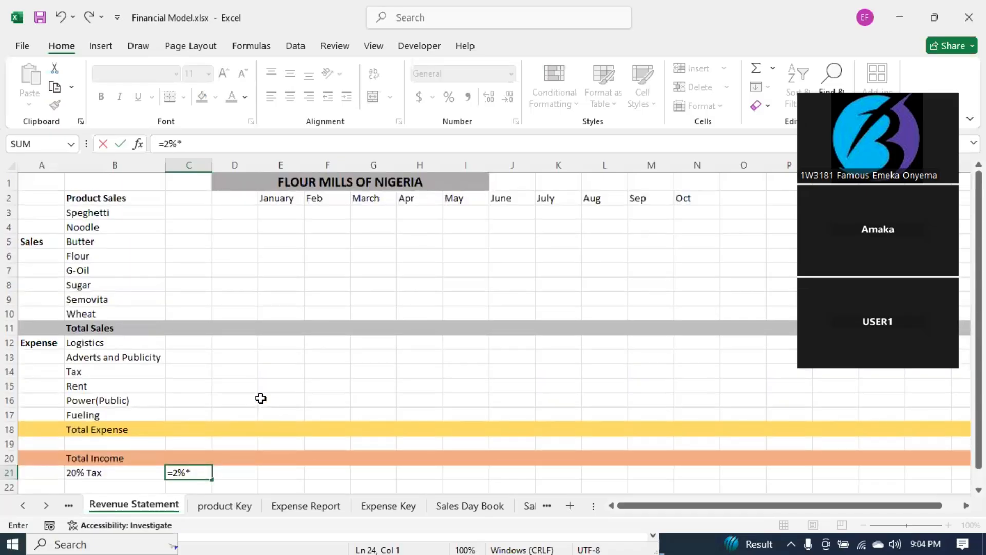
scroll(261, 399, down, 2)
key(Escape)
Step: Delete the two empty columns between the row labels and January so the months start in column C
scroll(238, 308, up, 2)
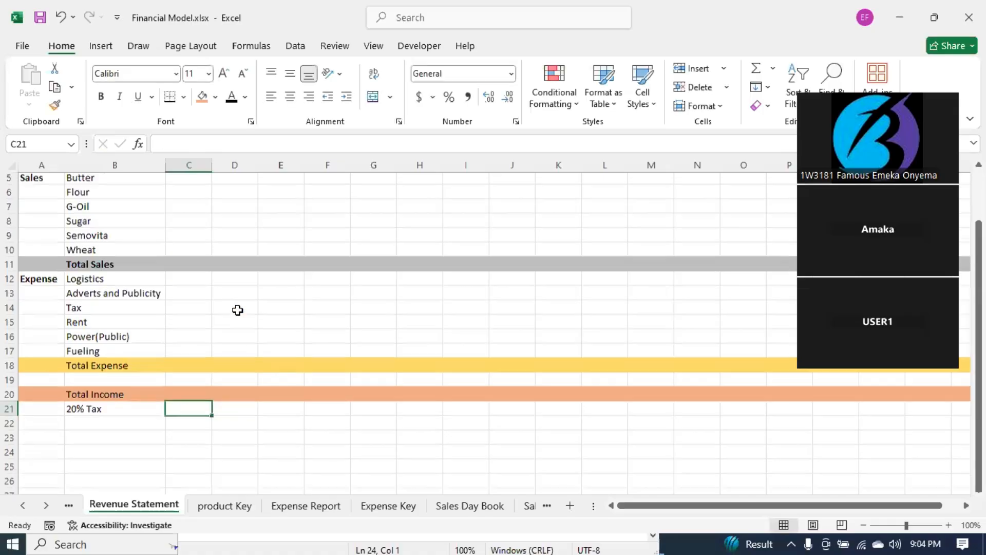
click(189, 164)
right_click(189, 164)
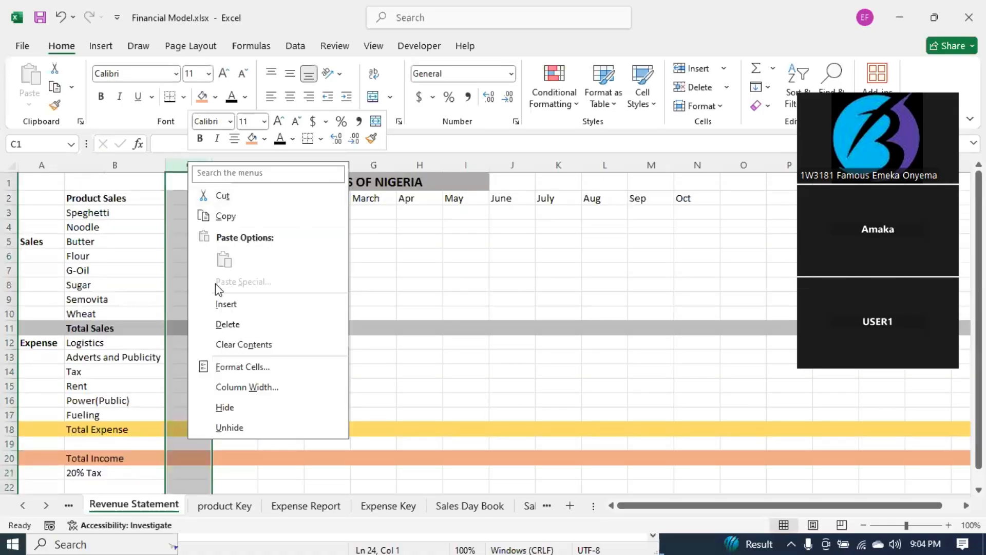
click(227, 325)
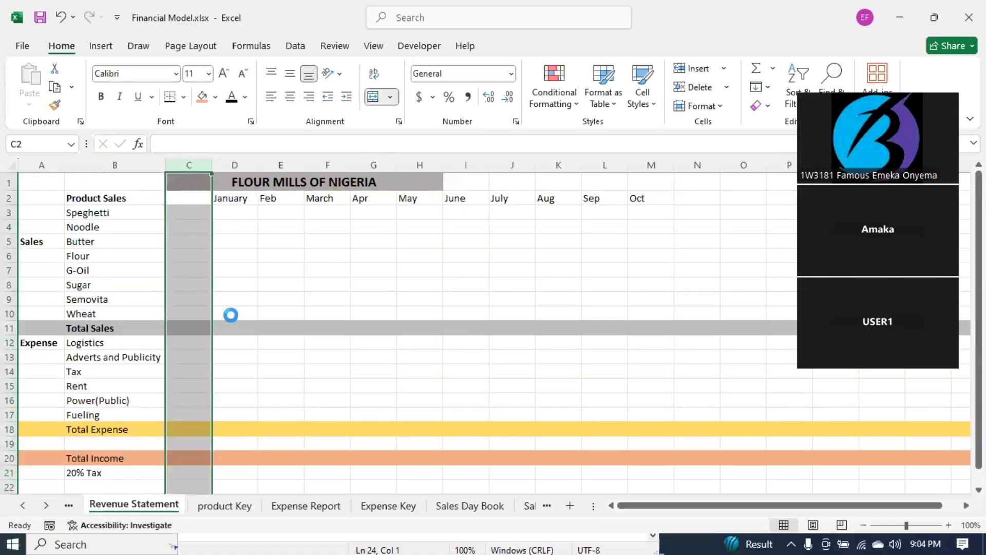
right_click(198, 166)
click(233, 326)
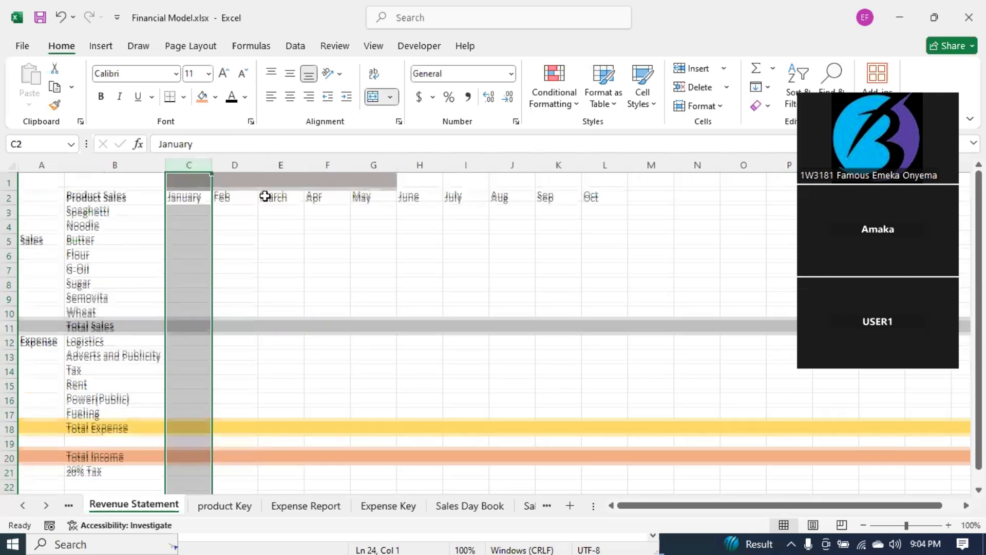
click(260, 307)
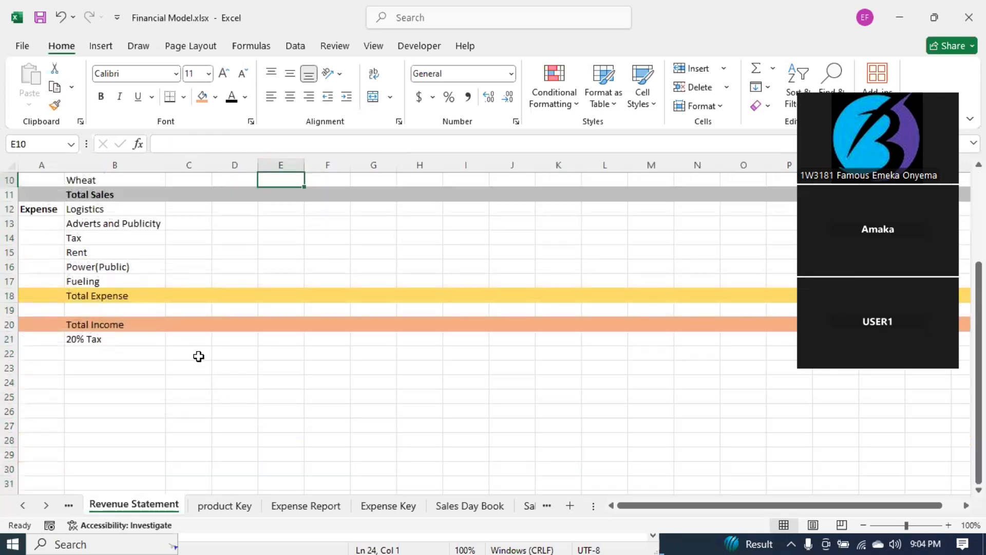
Step: Enter the formula =2% in C21 beside the tax label
click(191, 337)
text(=2)
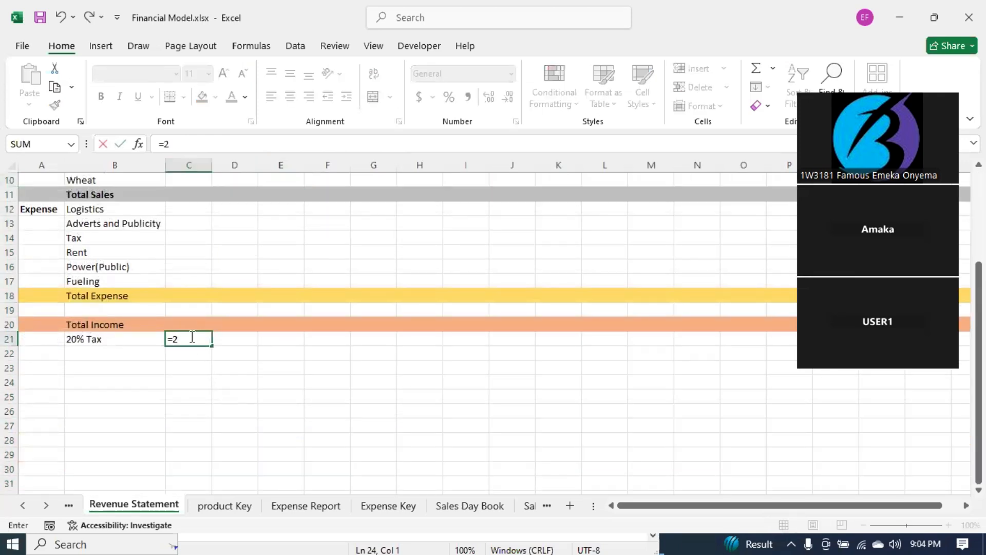
text(%)
click(204, 329)
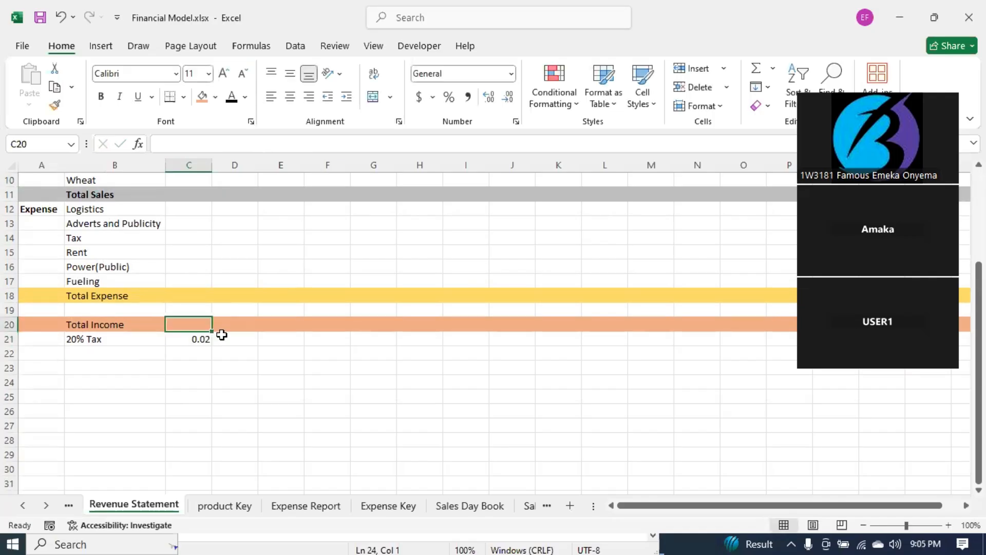
Step: Change the tax label in B21 to 2% Tax
click(112, 354)
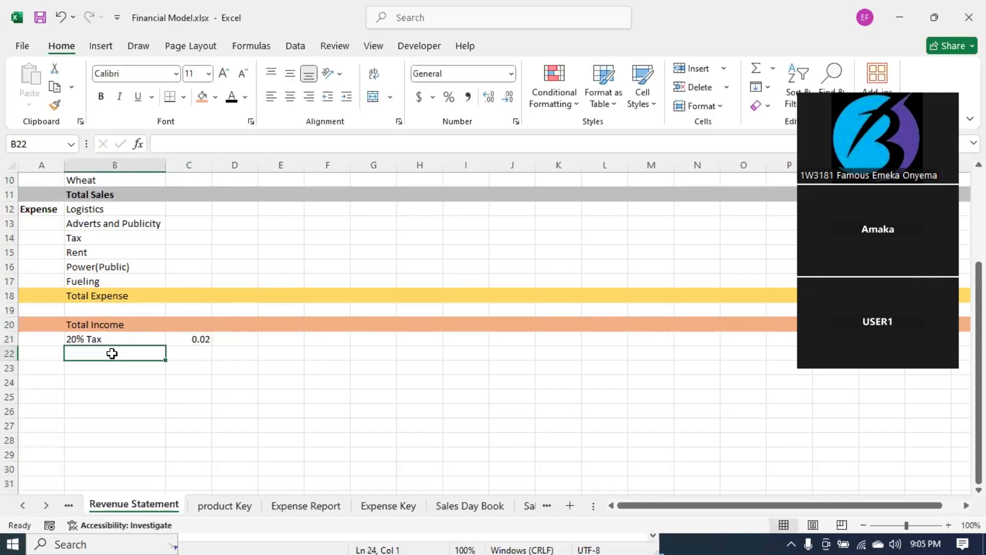
double_click(74, 337)
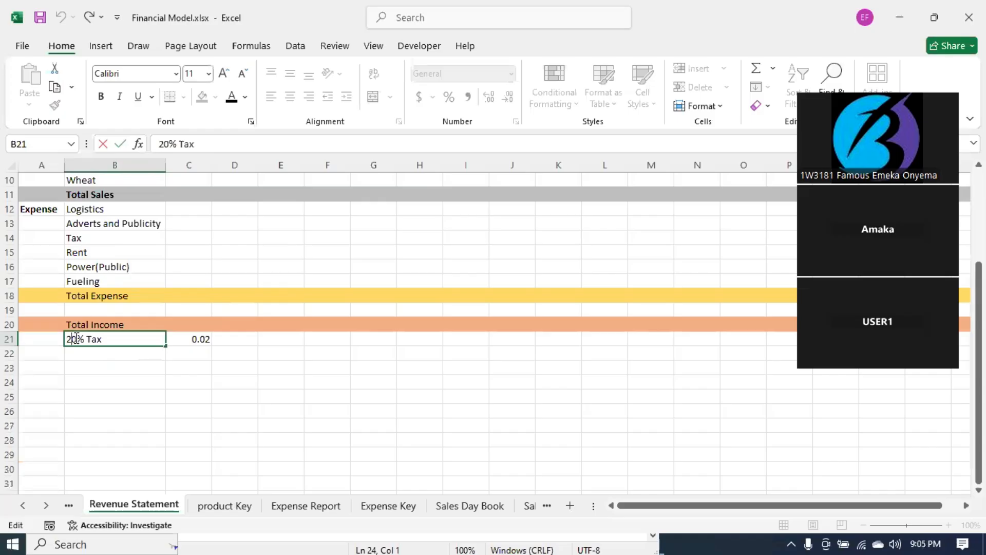
key(BackSpace)
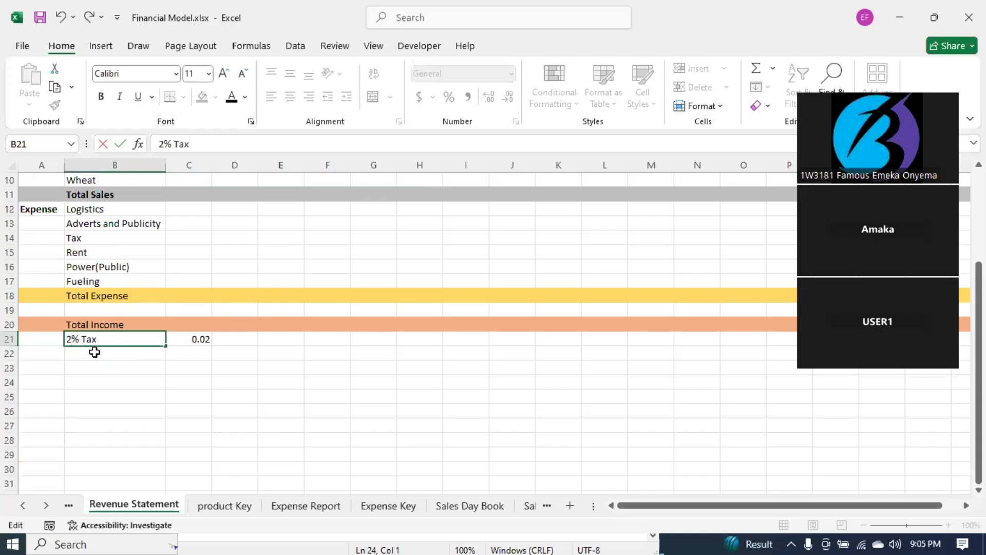
click(96, 354)
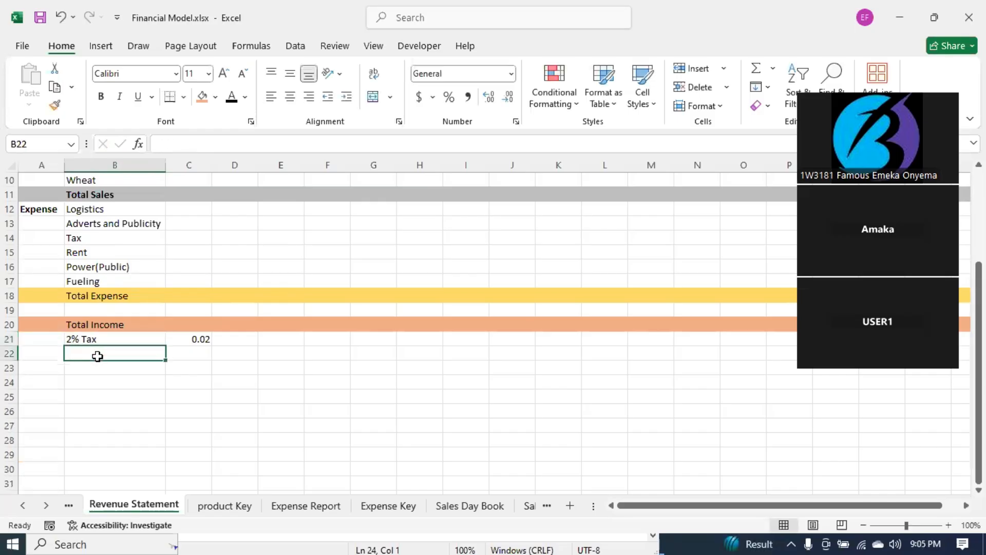
Step: Enter the label Loan Repayment in B22 and calculate it in C22 with =0.5%*C20
text(Loa)
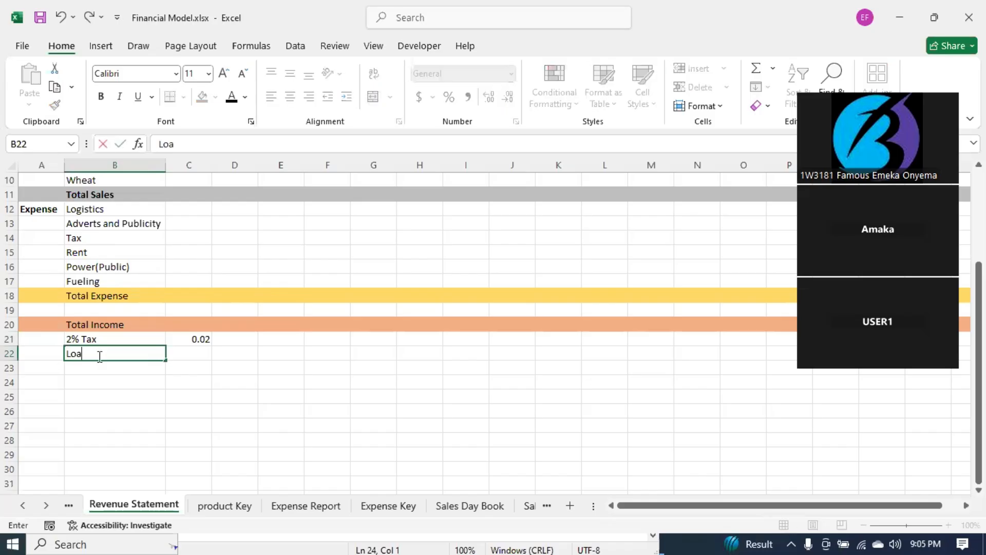
text(n Repayment)
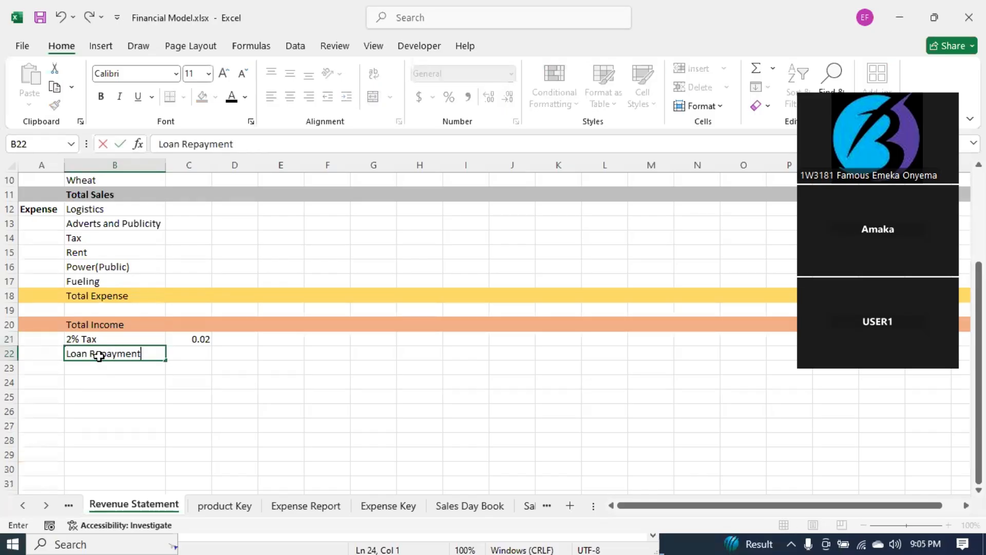
key(Tab)
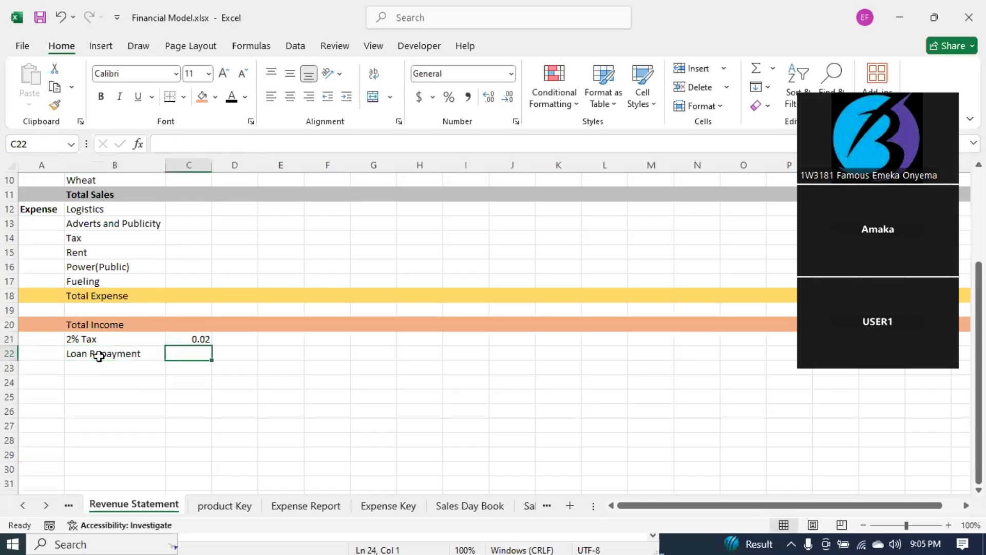
text(=)
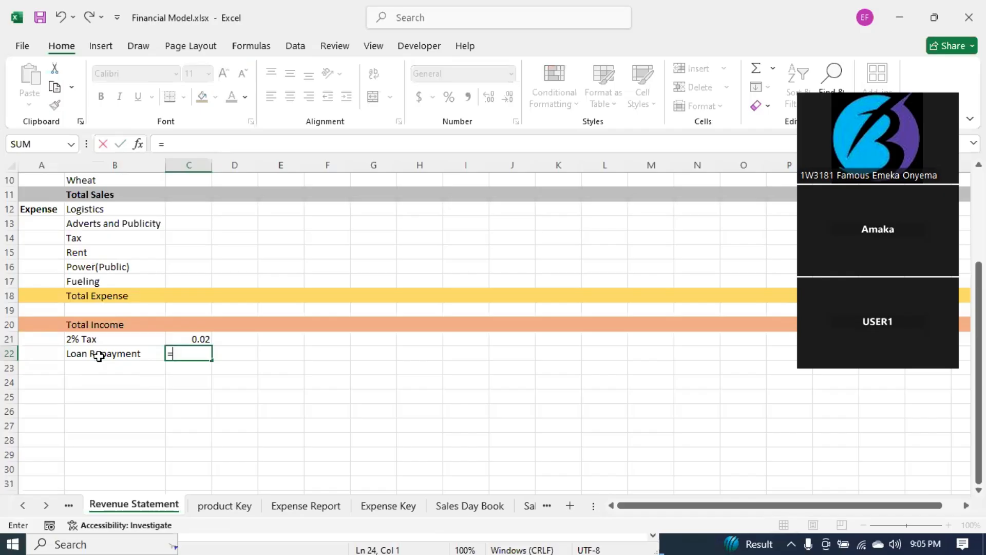
text(0.5%*)
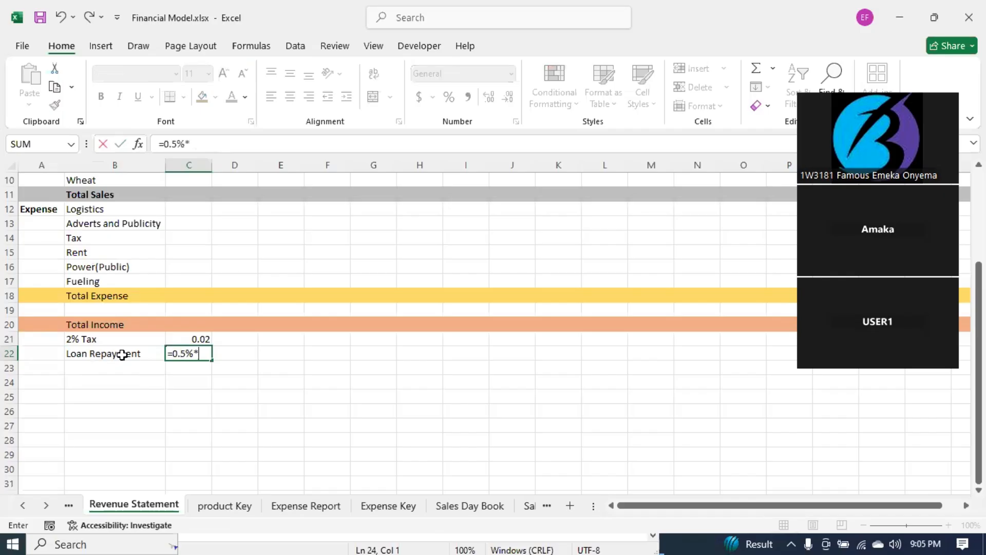
click(189, 322)
key(Return)
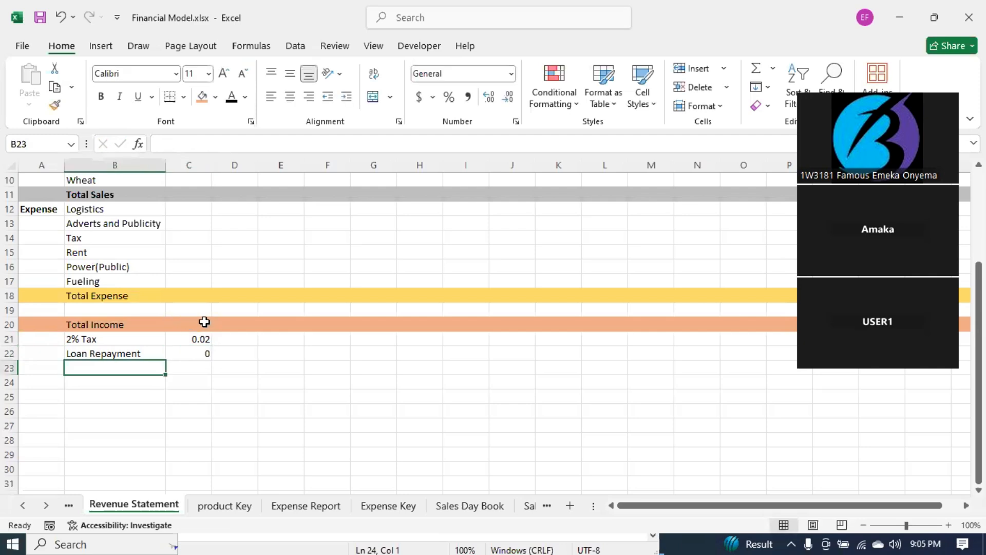
Step: Enter the section label Misc in A23
click(28, 368)
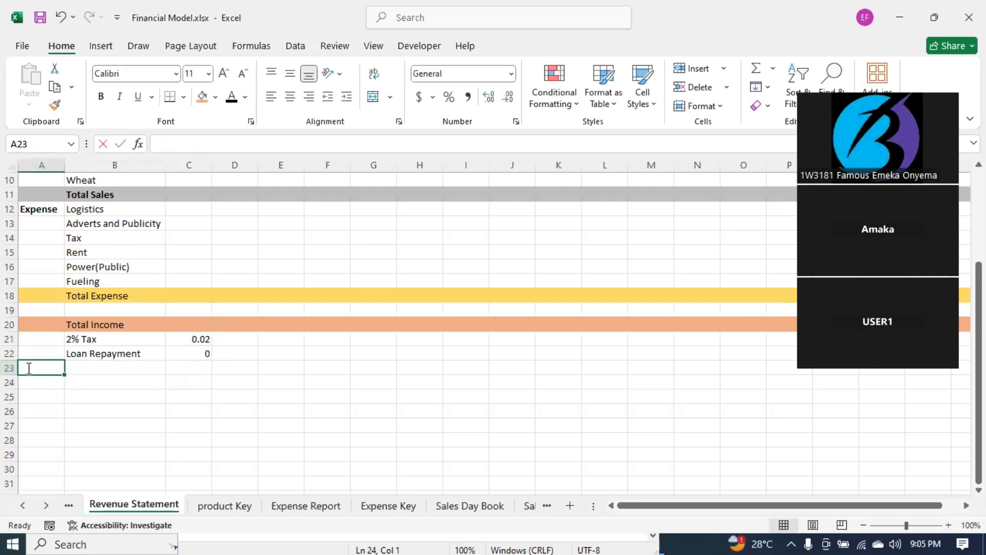
text(Misc)
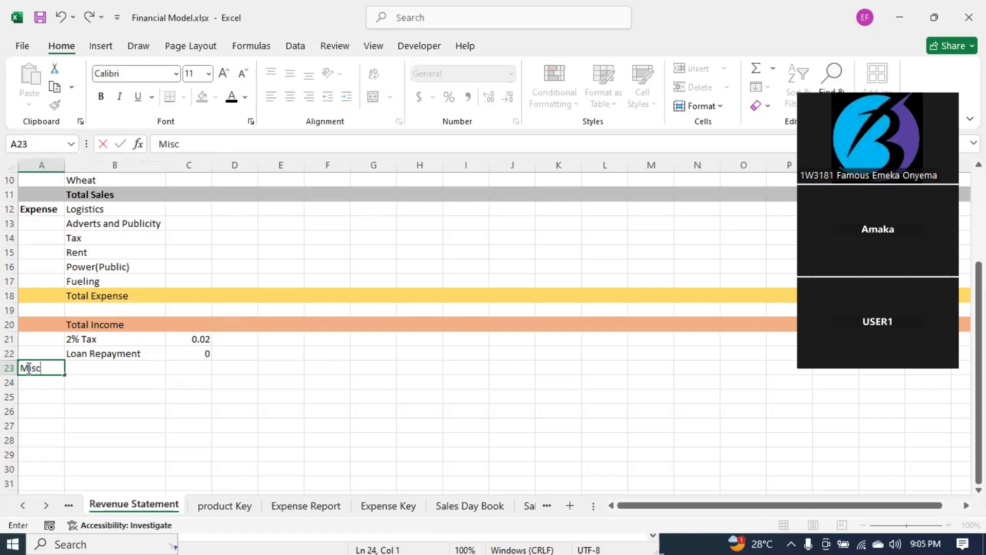
click(116, 368)
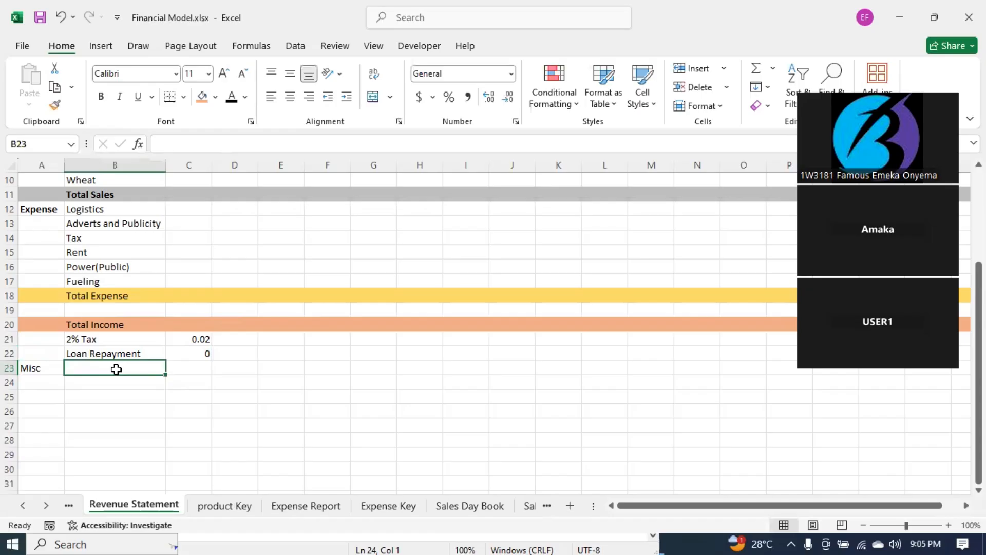
text(Welfar)
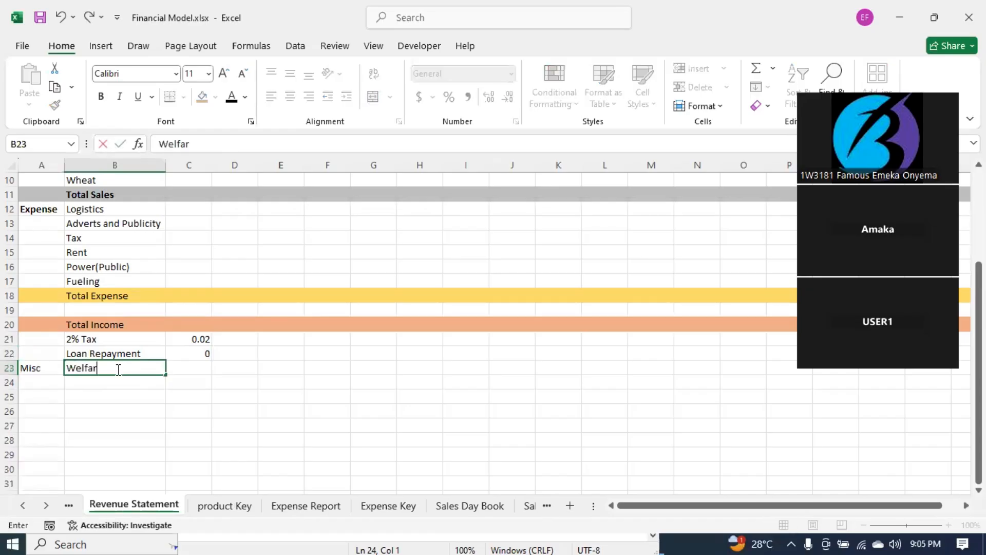
text(e)
key(BackSpace)
key(BackSpace)
key(BackSpace)
key(BackSpace)
key(BackSpace)
key(BackSpace)
key(BackSpace)
Step: Enter the label Mission in B23 and calculate it in C23 with =2%*C20
text(Mission)
key(Return)
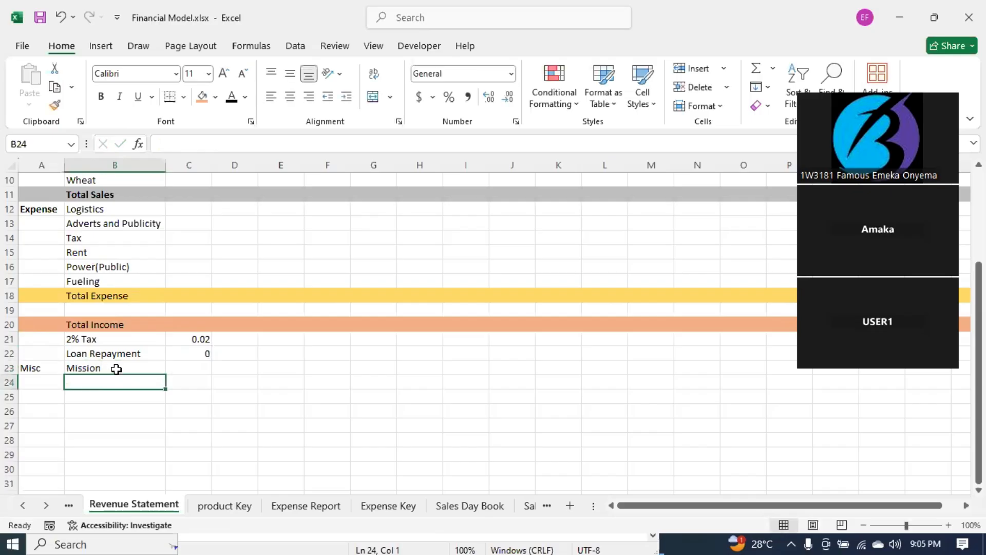
click(197, 366)
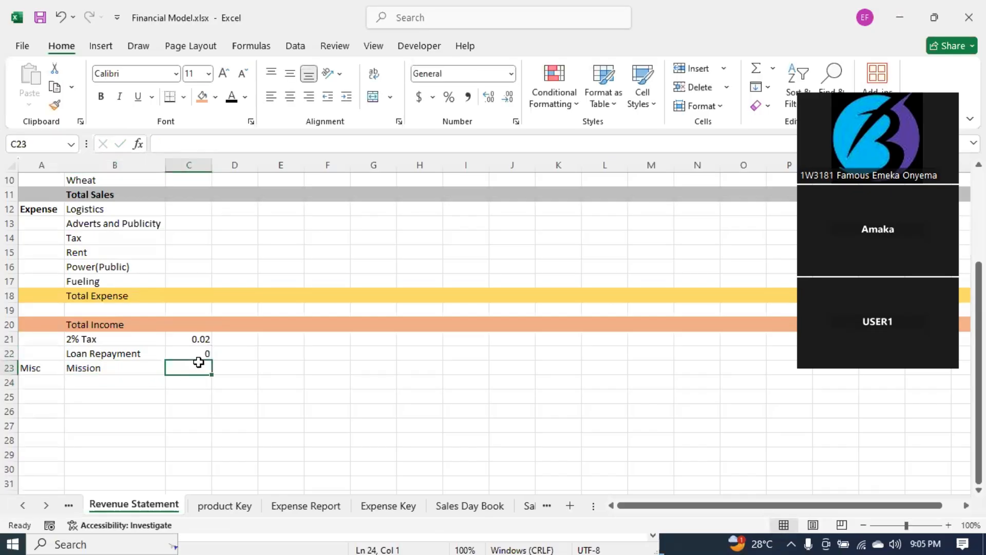
text(=0)
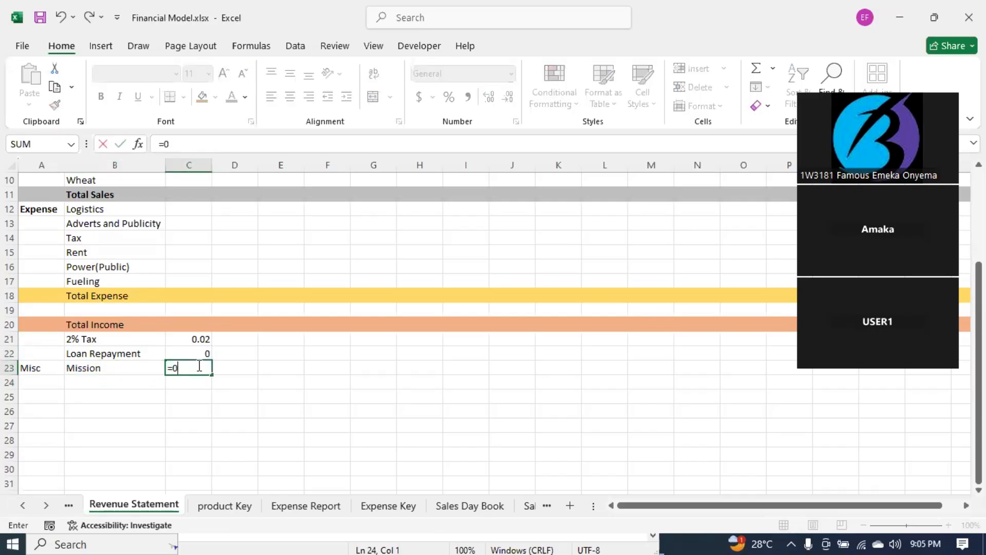
text(%*)
click(204, 324)
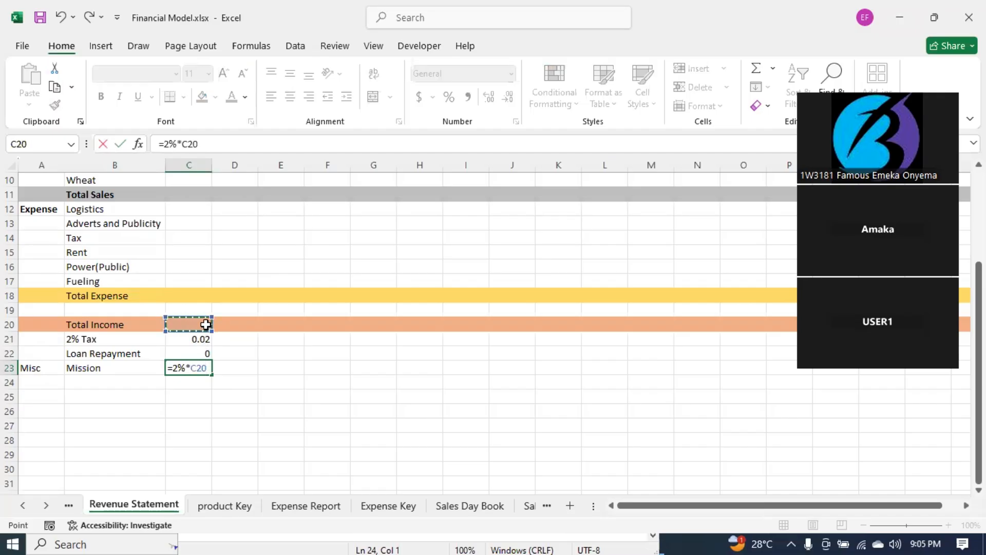
key(Return)
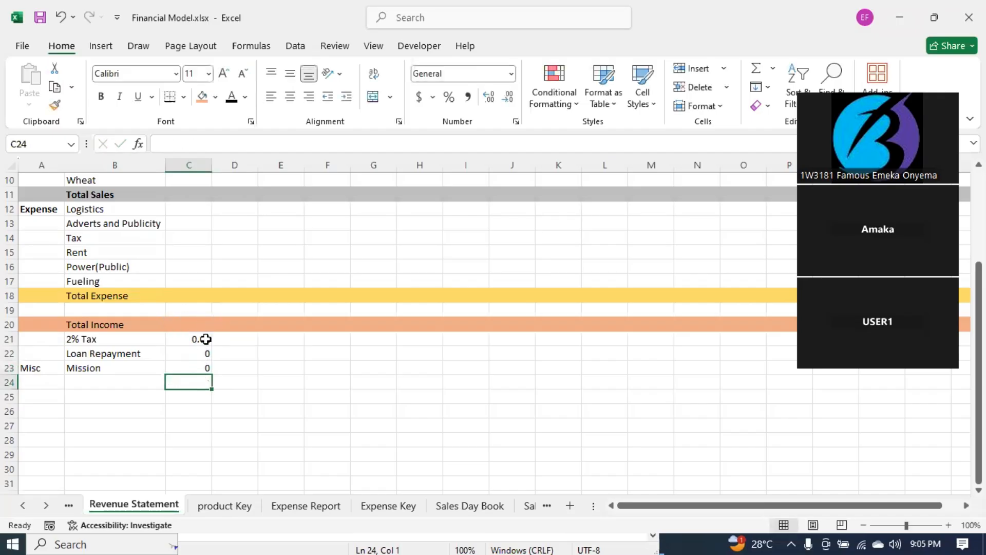
Step: Enter the label Total Balance in B25, leaving row 24 blank beneath the Mission row
click(89, 394)
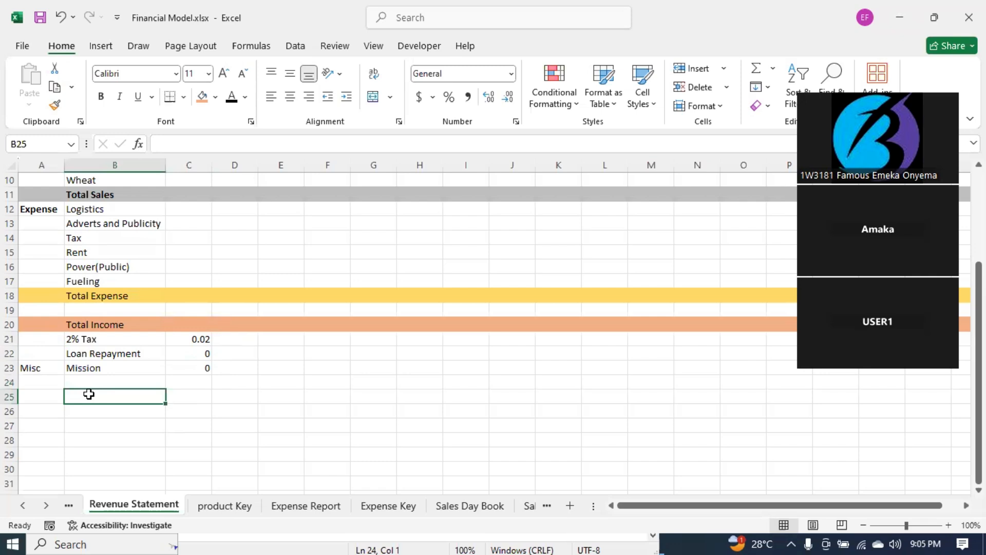
text(Cash)
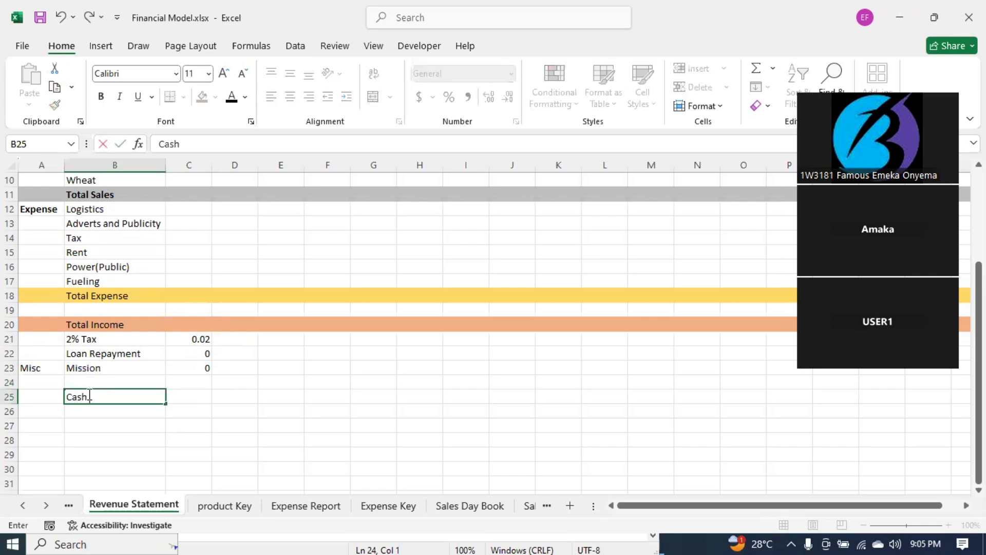
key(BackSpace)
key(BackSpace)
key(BackSpace)
text(Totral)
key(BackSpace)
key(BackSpace)
text(al Balance)
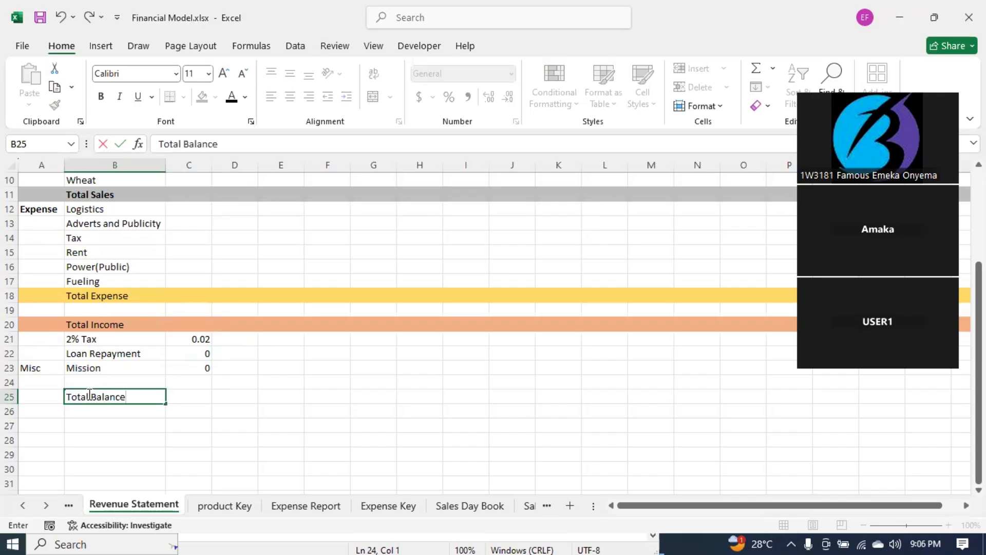
key(Tab)
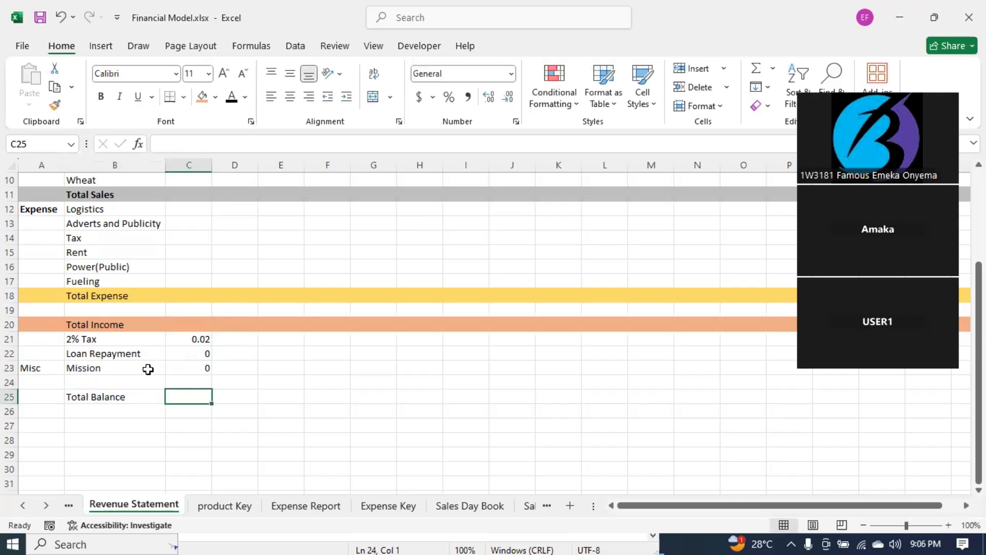
Step: Add the labels Cash at Hand in B26 and Cash in Bank in B27 under Total Balance
click(121, 414)
text(Cas)
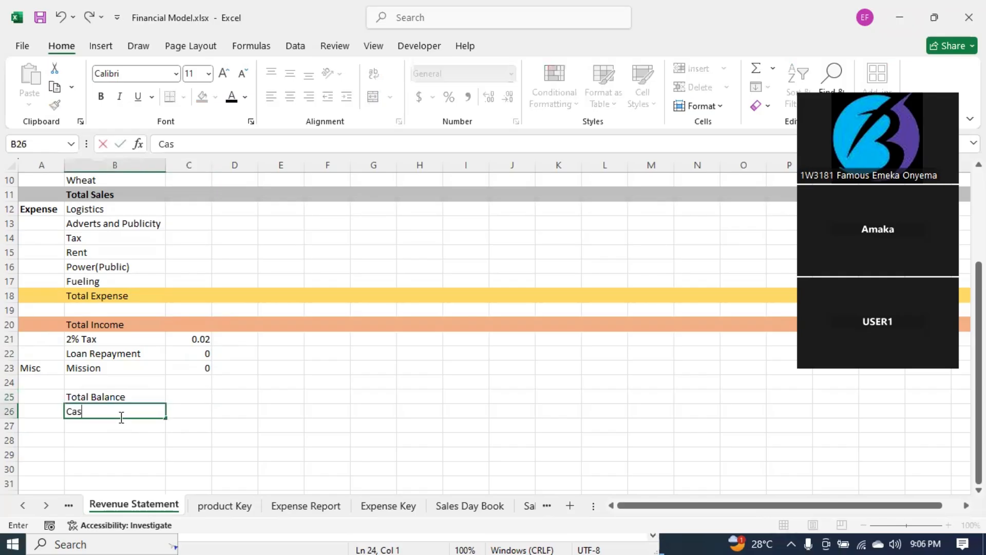
text(h at Hand)
key(Tab)
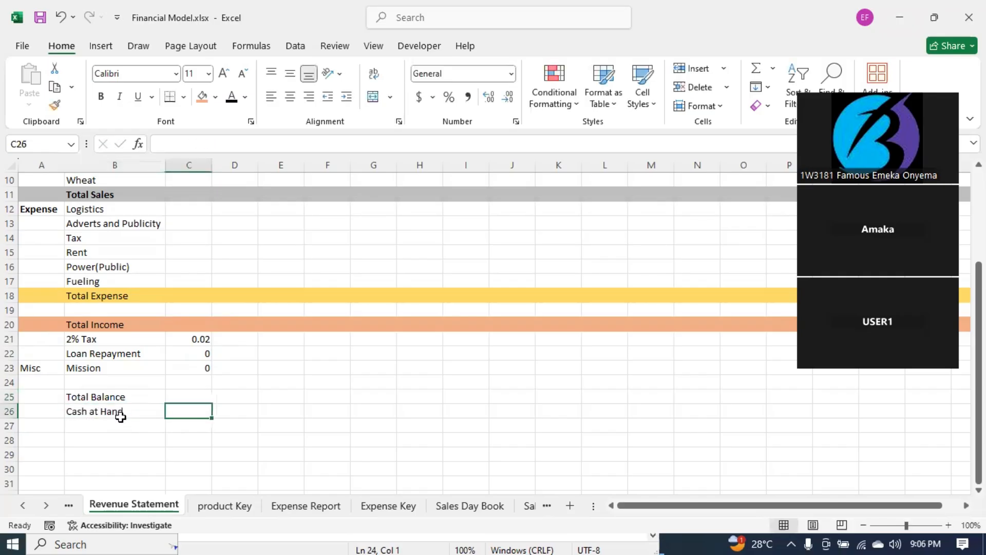
key(Down)
key(Down)
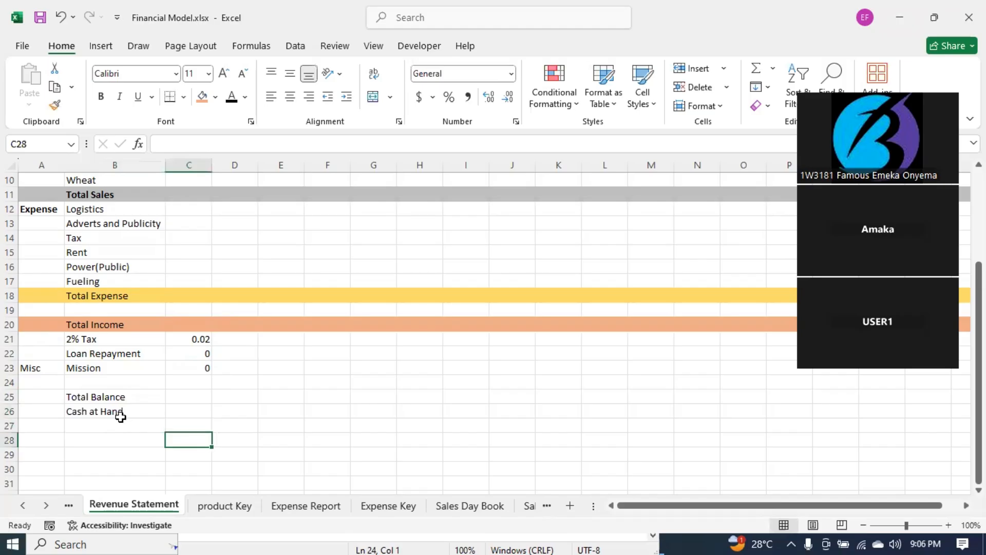
click(121, 424)
text(Cash in Bank)
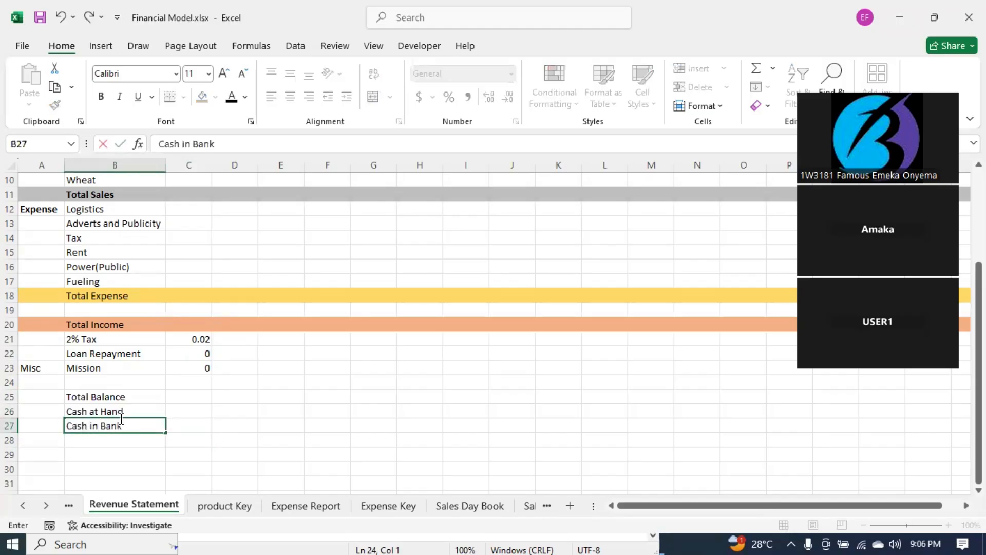
key(Return)
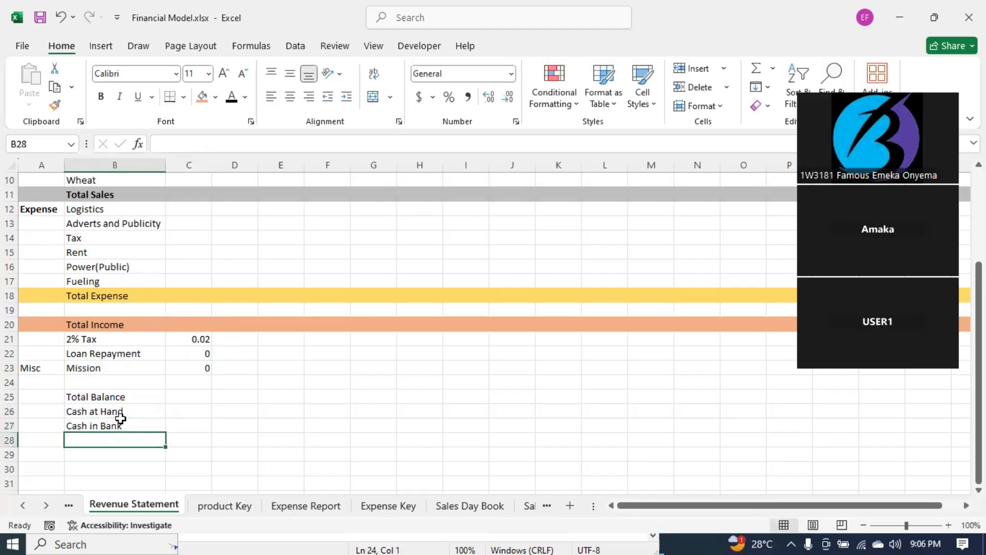
Step: Enter =SUM(B12:B17) in C18 as the January Total Expense on the Revenue Statement sheet
scroll(224, 394, up, 3)
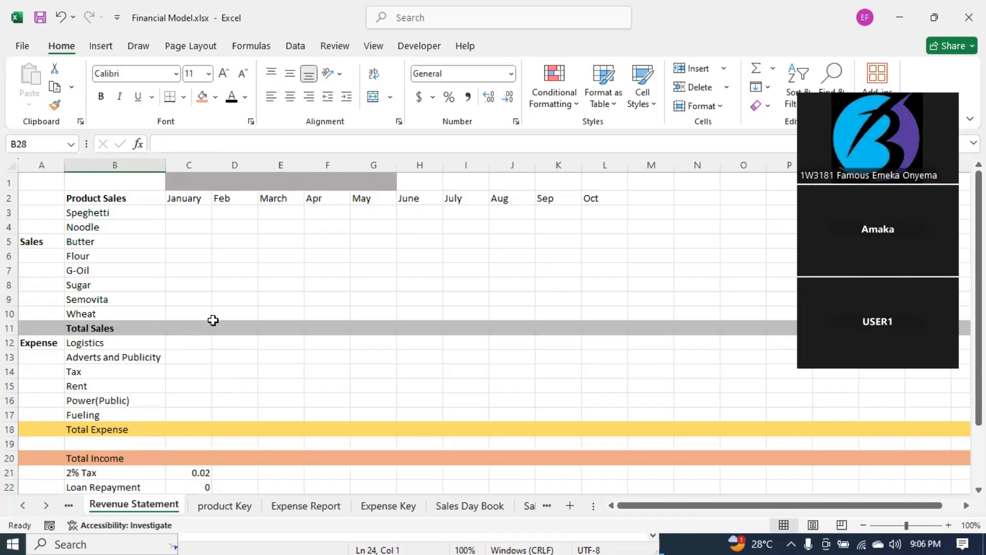
scroll(200, 323, down, 1)
scroll(199, 323, down, 1)
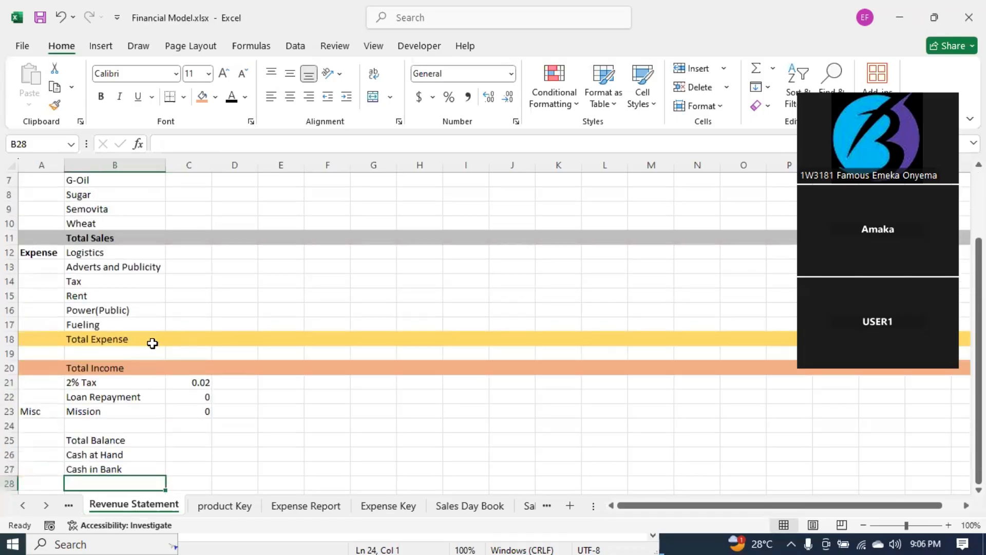
click(199, 339)
text(=)
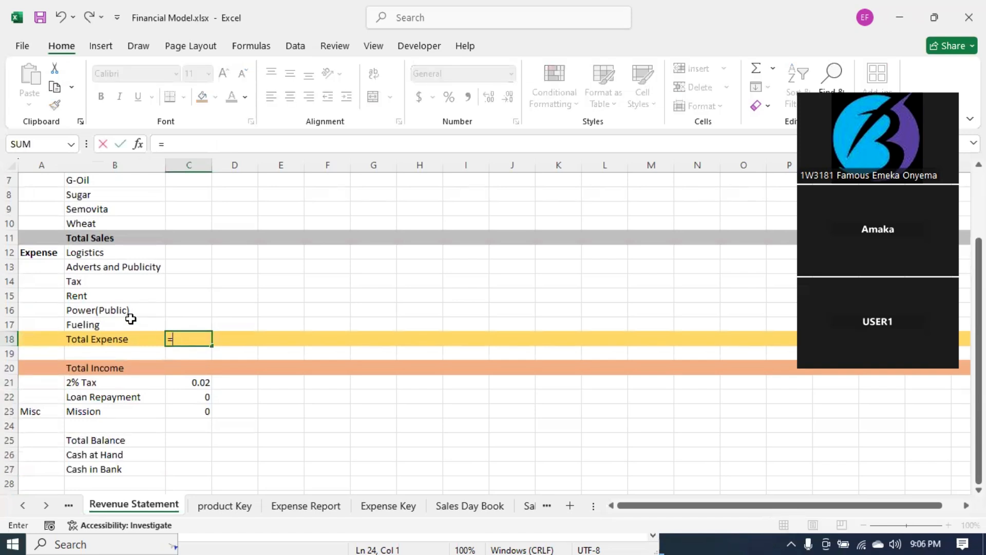
text(sum)
key(Tab)
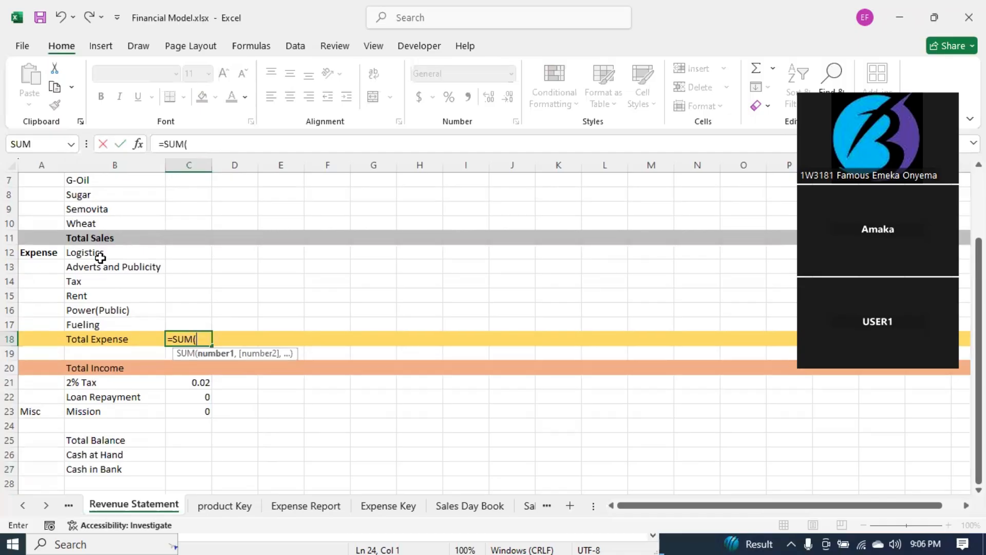
drag(104, 256, 106, 320)
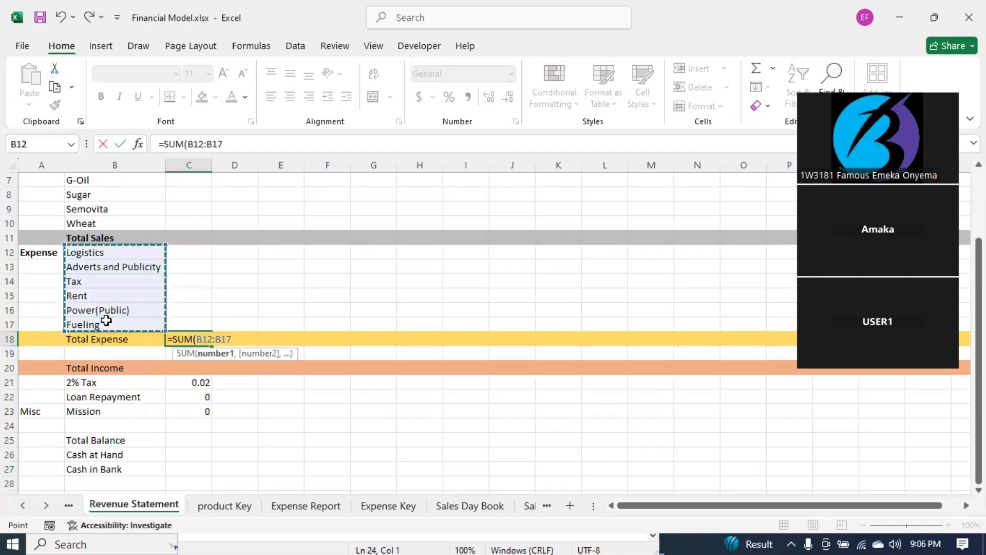
key(Return)
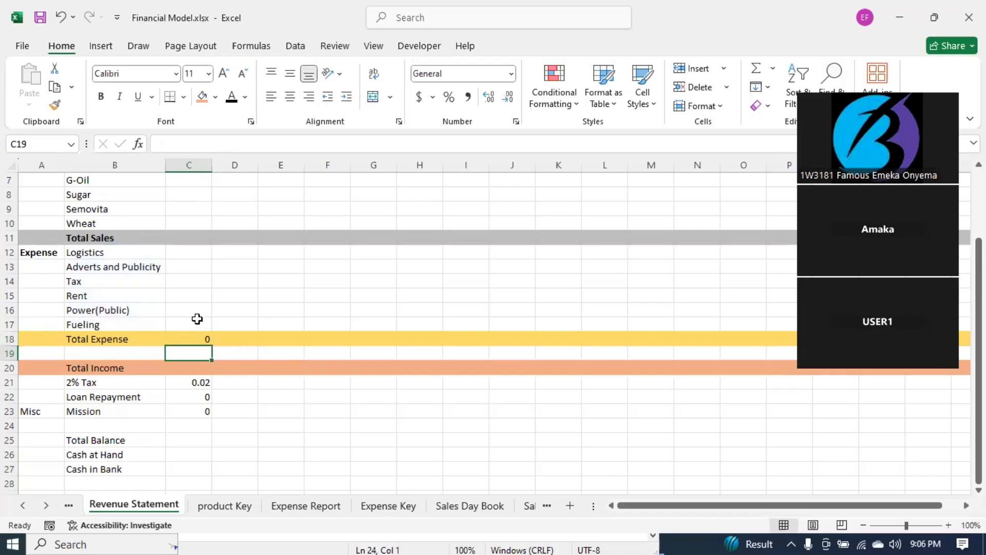
Step: Enter =SUM(B3:B10) in C11 as the January Total Sales, covering the rows from Speghetti to Wheat
click(188, 225)
click(186, 237)
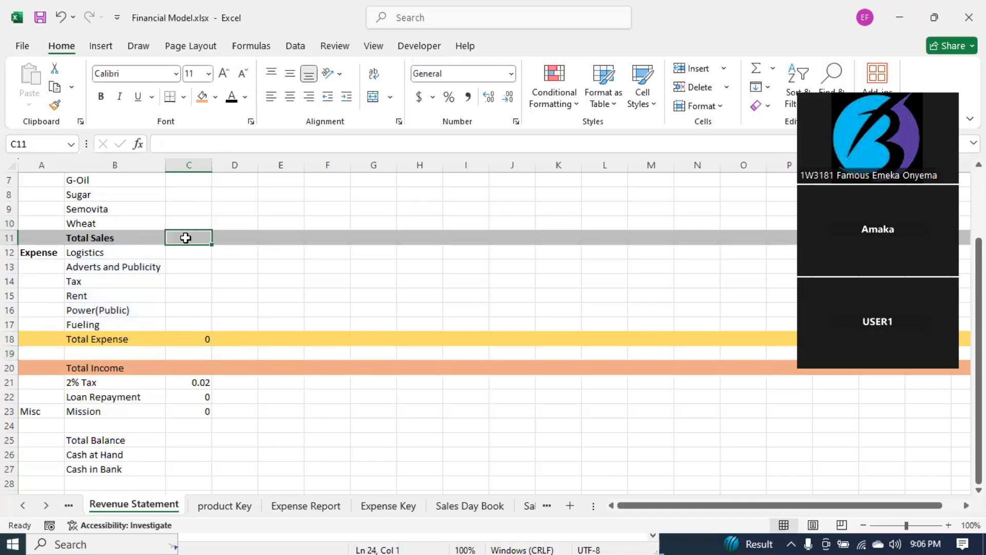
text(=sum)
key(Tab)
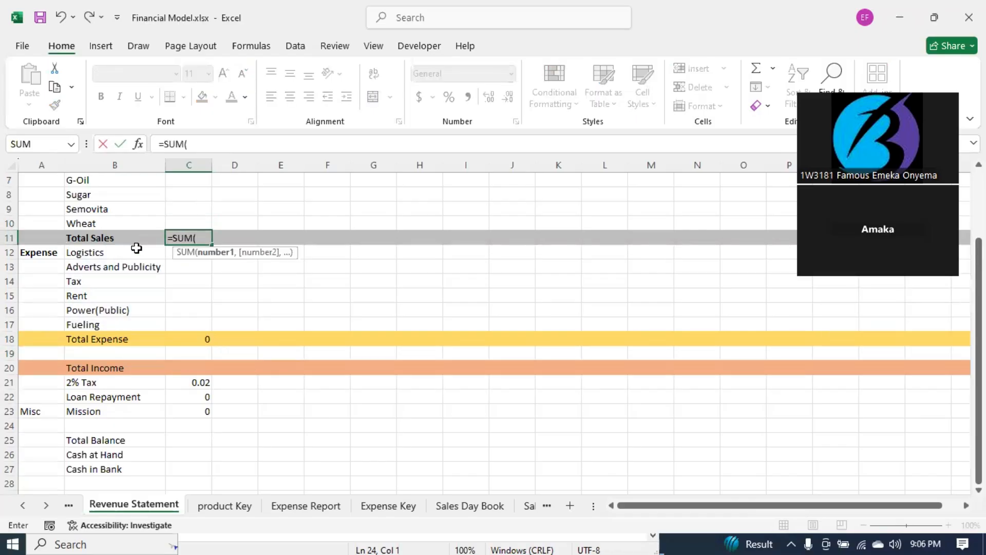
scroll(136, 248, up, 1)
scroll(136, 248, up, 1)
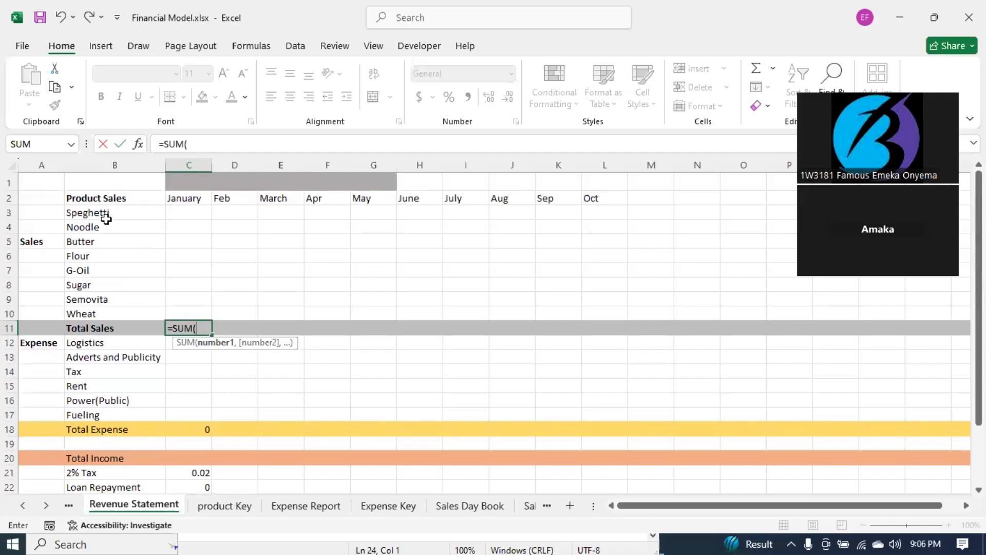
drag(105, 214, 110, 313)
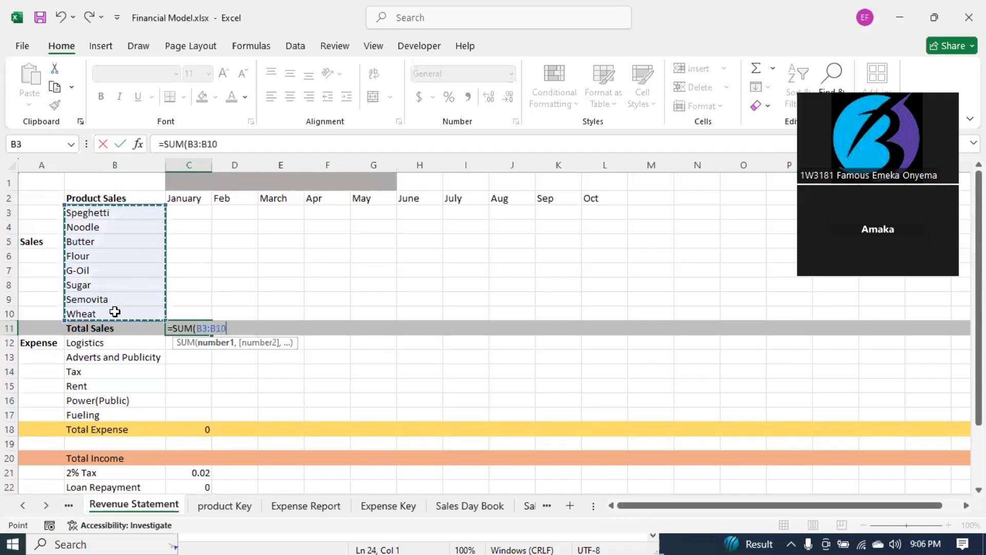
key(Return)
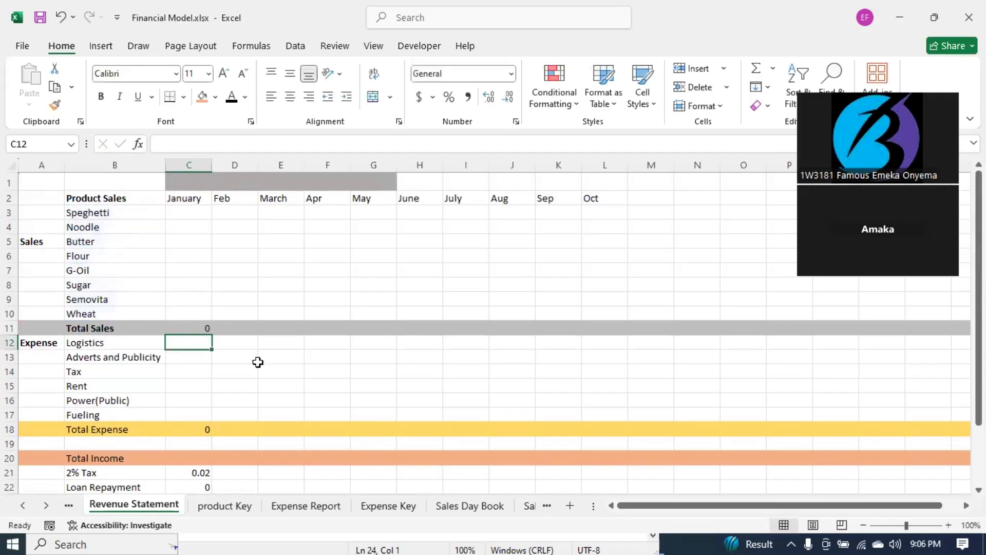
Step: Enter =C20-C21-C22-C23 in C25 so Total Balance is Total Income minus tax, loan repayment and mission
scroll(258, 362, down, 4)
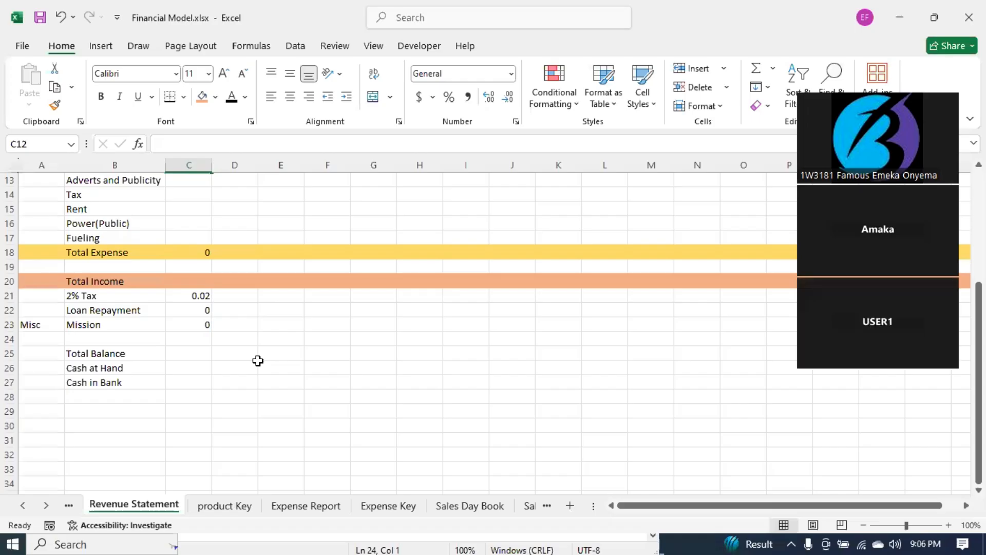
click(210, 329)
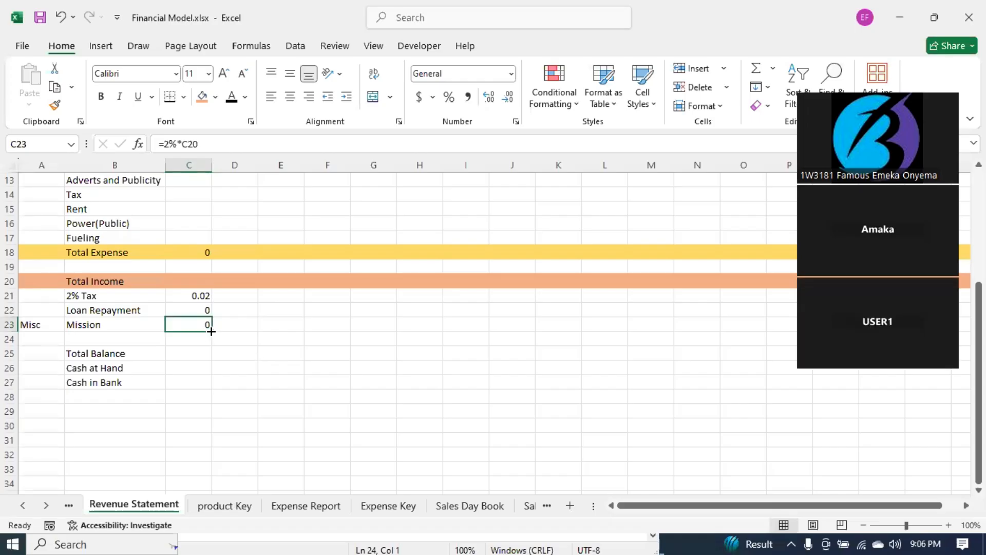
click(187, 351)
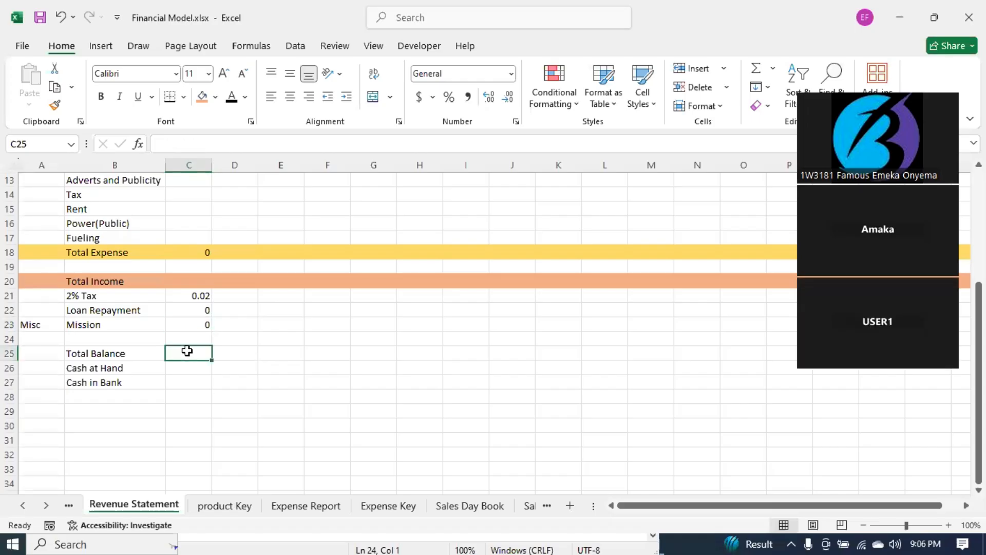
text(=)
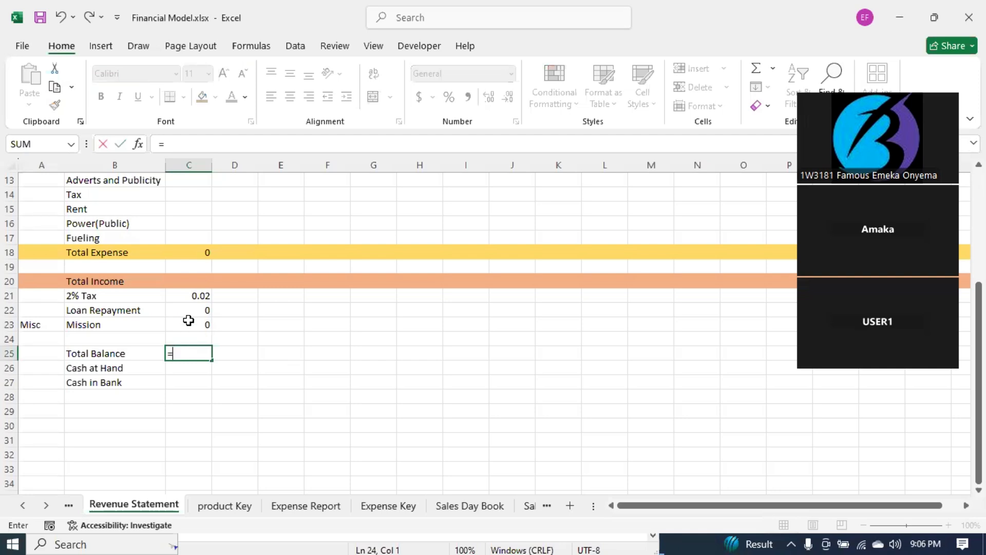
click(193, 281)
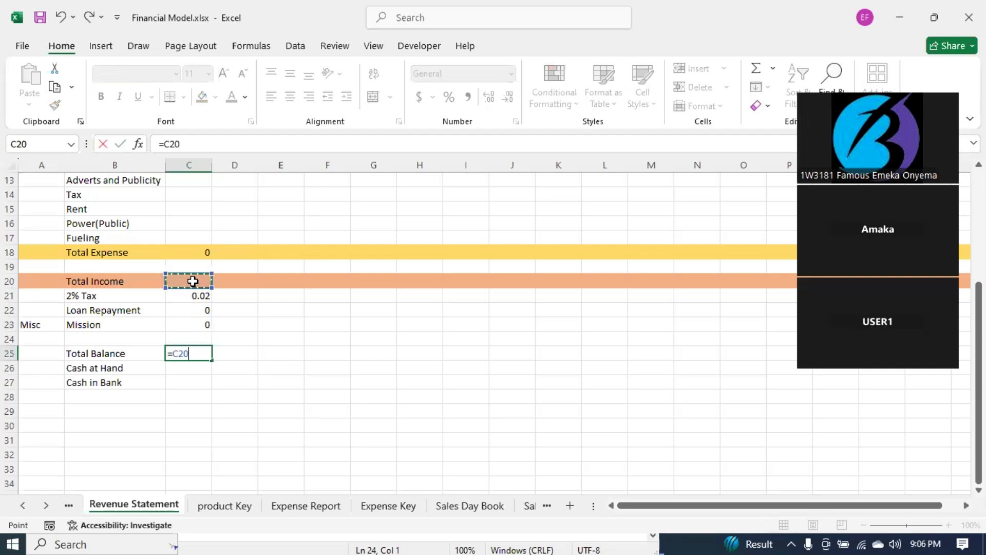
text(-)
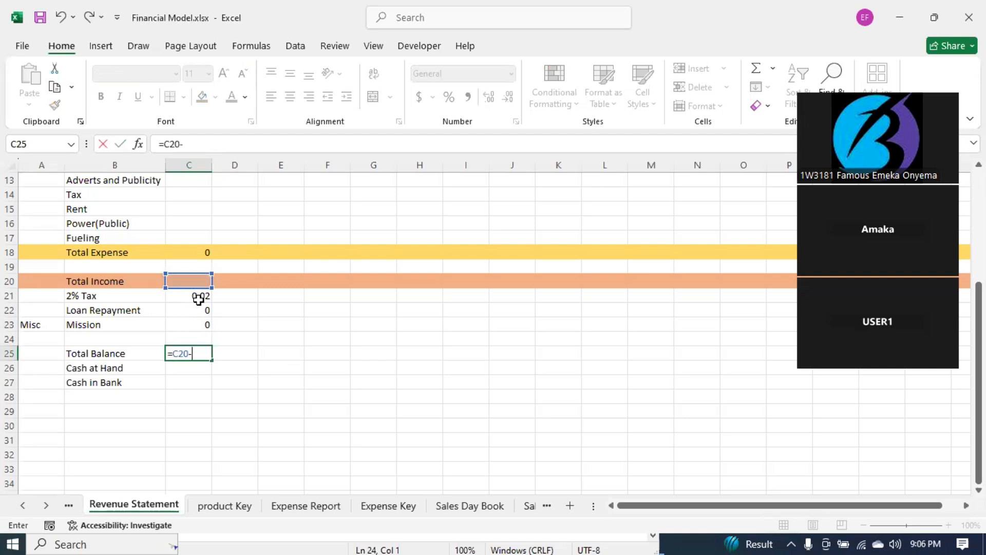
click(202, 294)
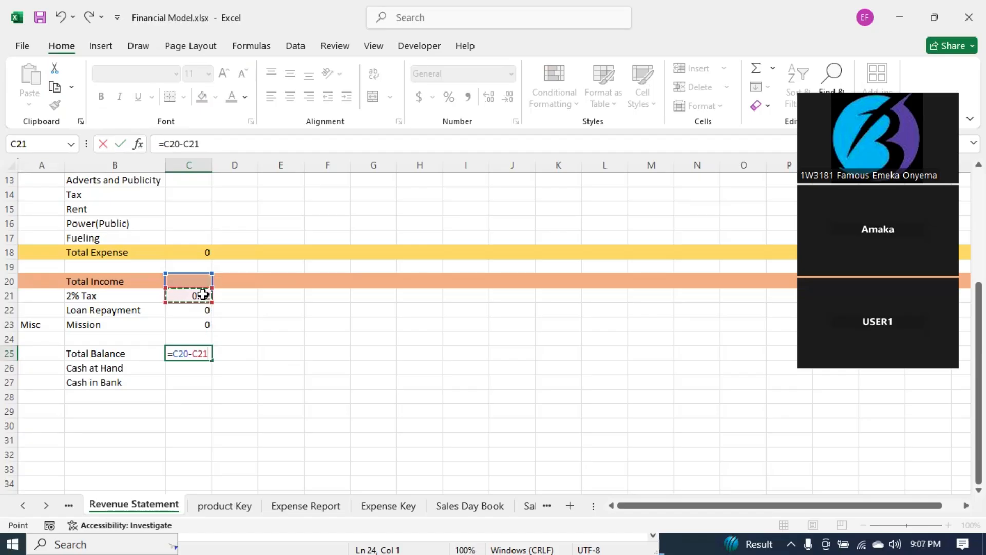
text(-)
click(192, 312)
text(-)
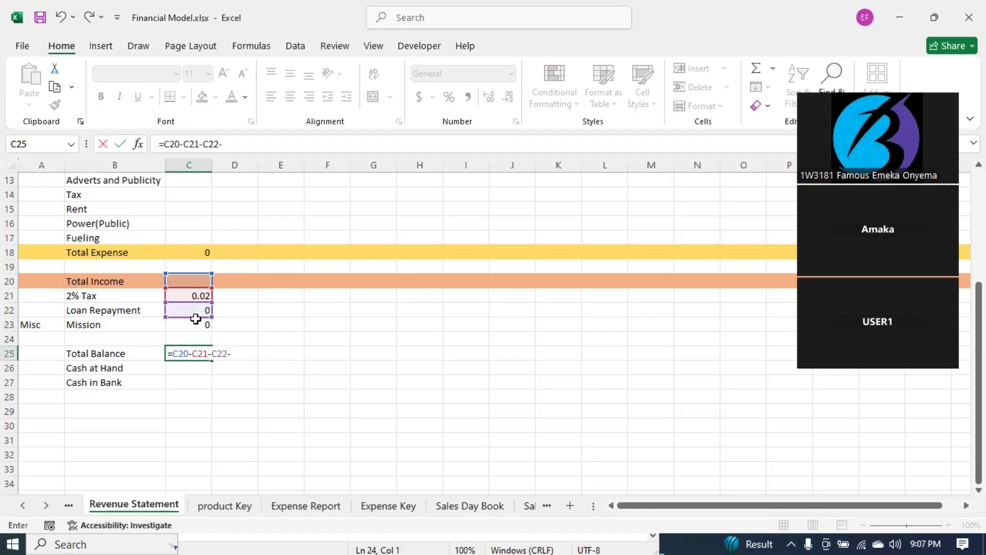
click(196, 323)
key(Return)
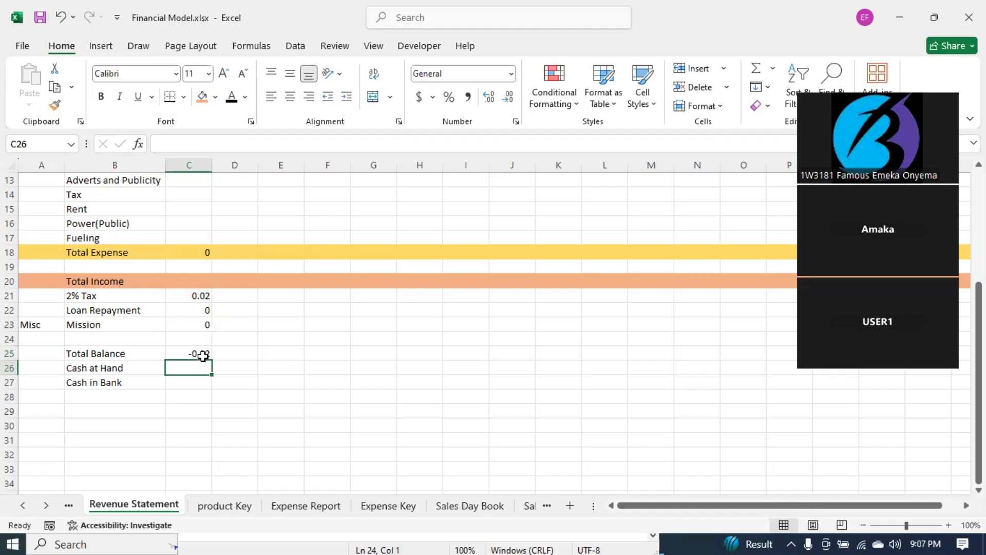
click(200, 355)
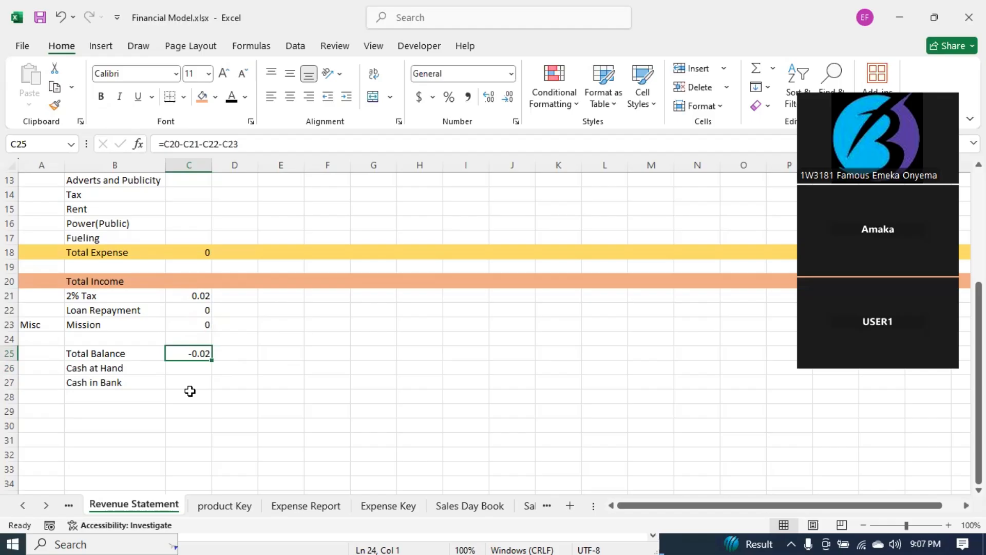
Step: Enter =C25-C26 in C27 so Cash in Bank is Total Balance minus Cash at Hand
click(190, 382)
text(=)
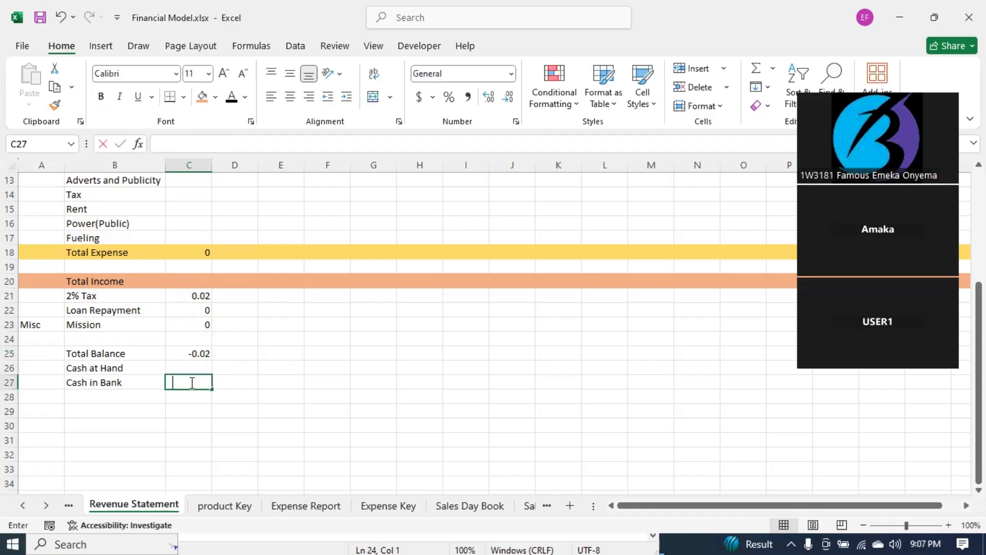
click(203, 354)
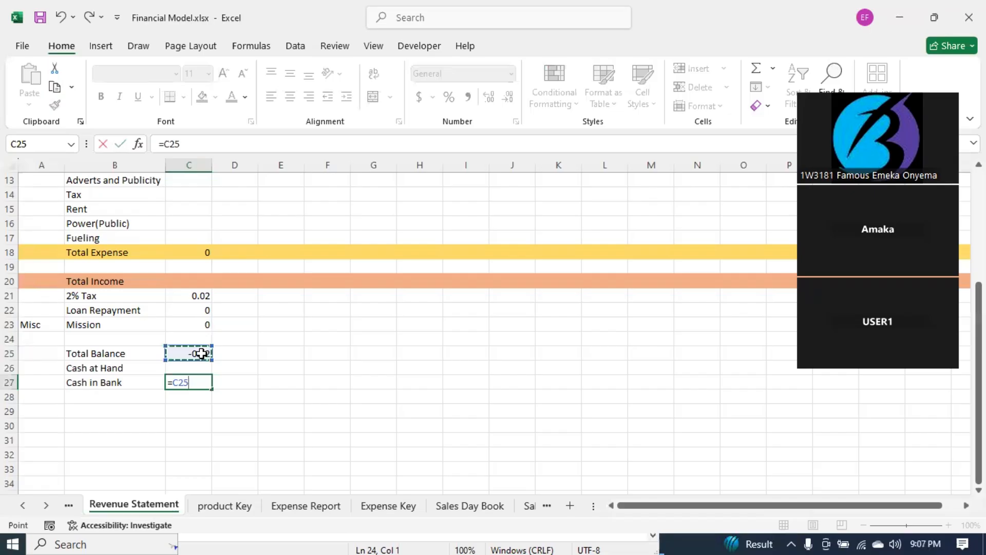
text(-)
click(196, 368)
key(Return)
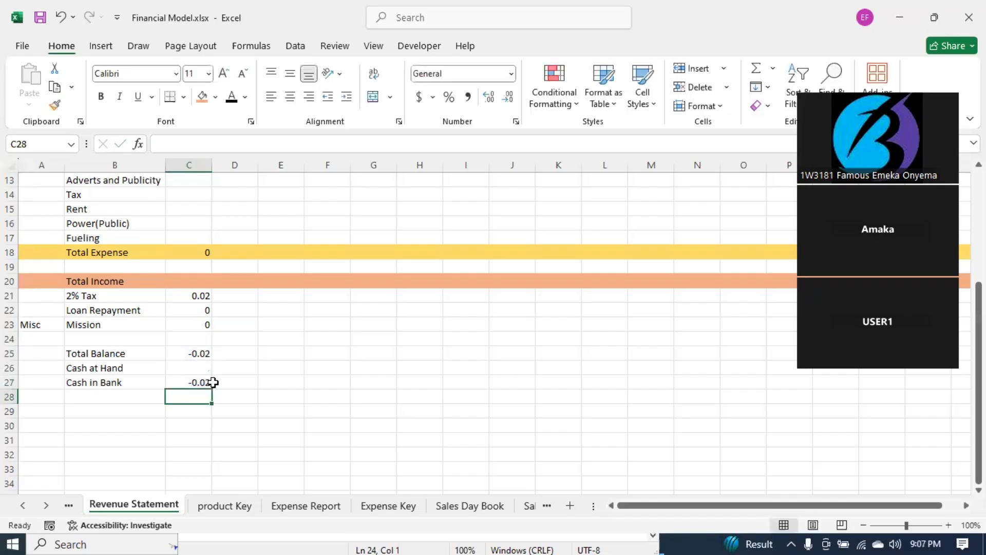
click(203, 380)
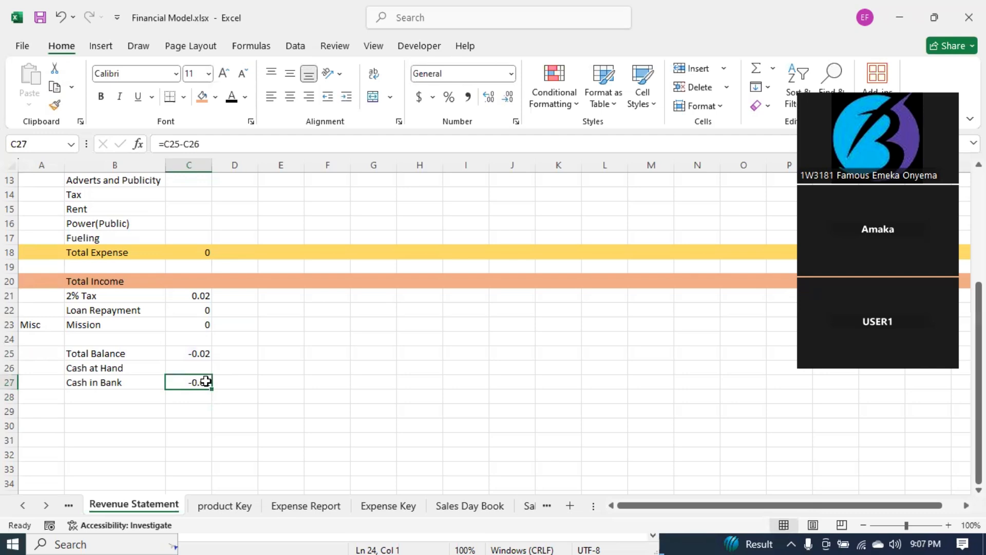
Step: Enter =C11-C18 in C20 so Total Income is Total Sales minus Total Expense
scroll(203, 372, up, 2)
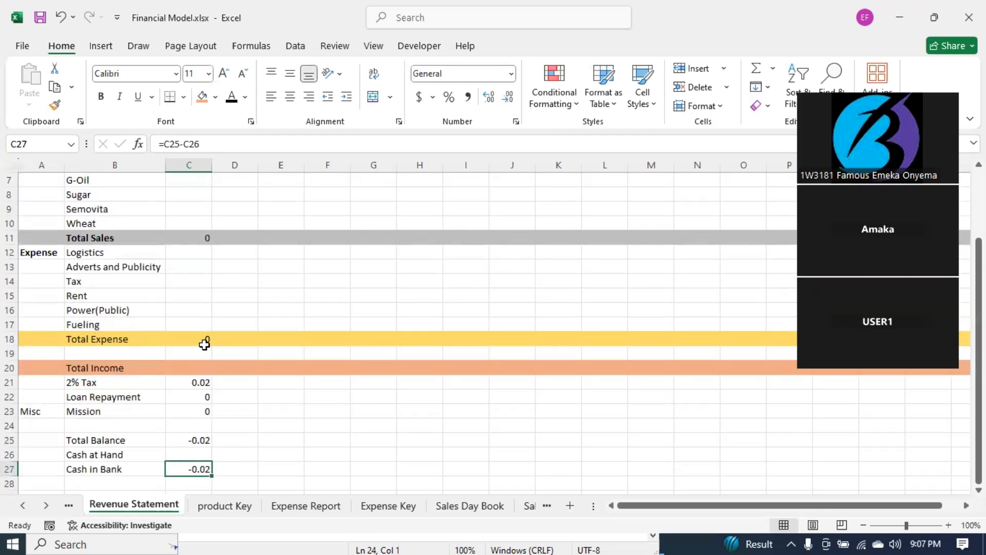
click(205, 341)
click(195, 366)
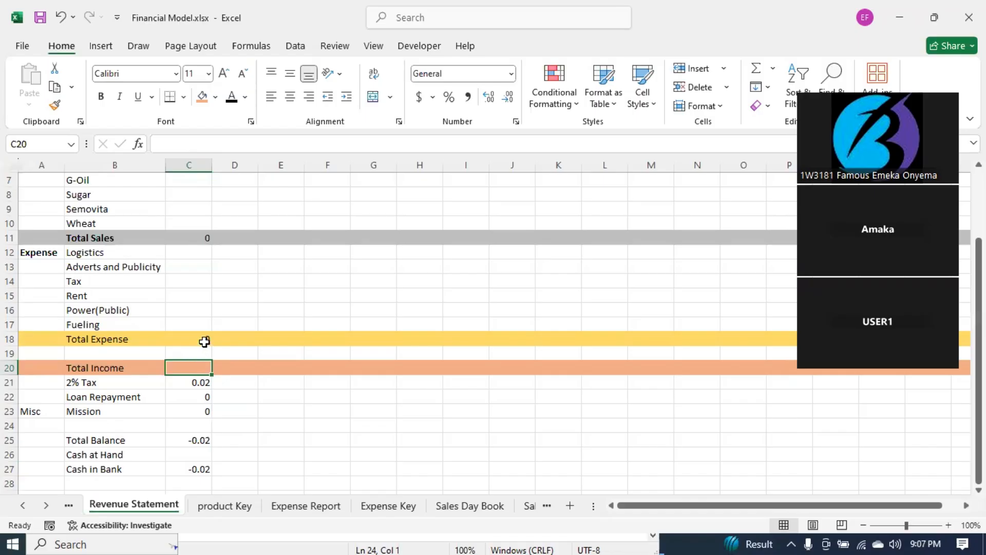
click(203, 340)
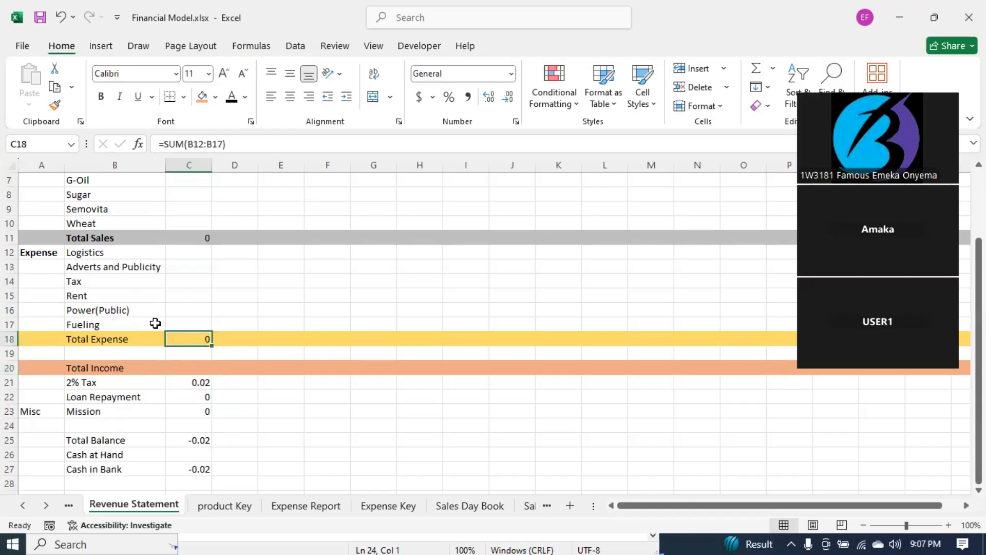
click(191, 369)
text(=)
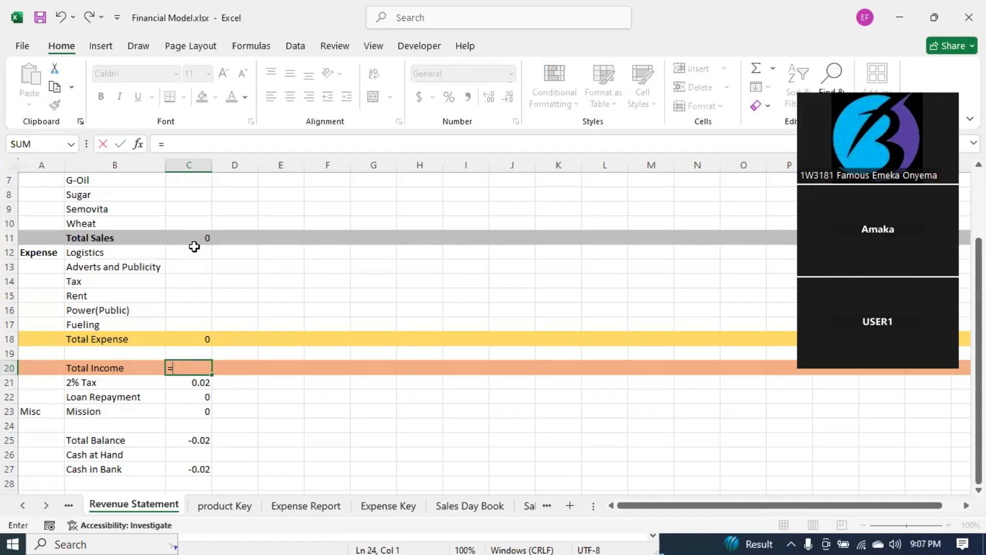
click(196, 237)
text(-)
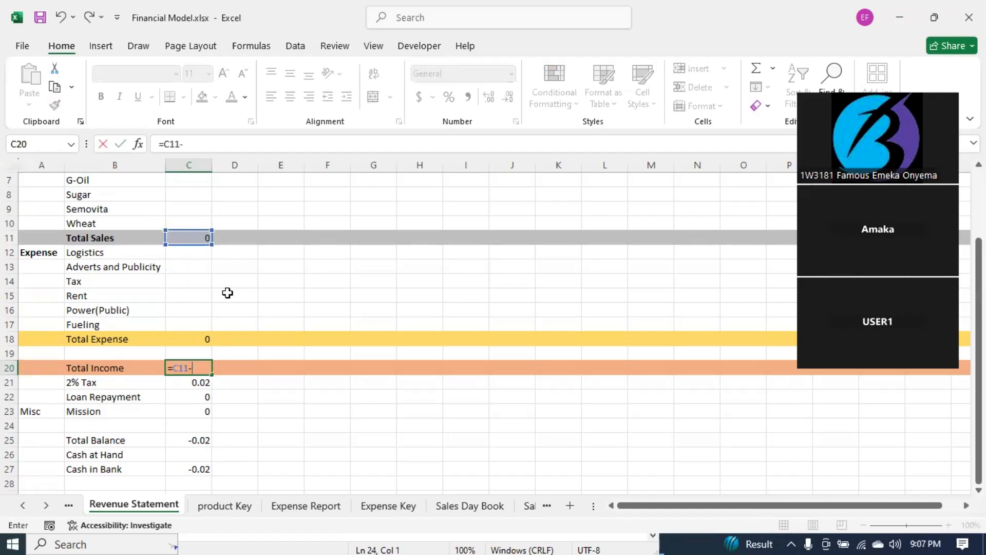
click(187, 339)
key(Return)
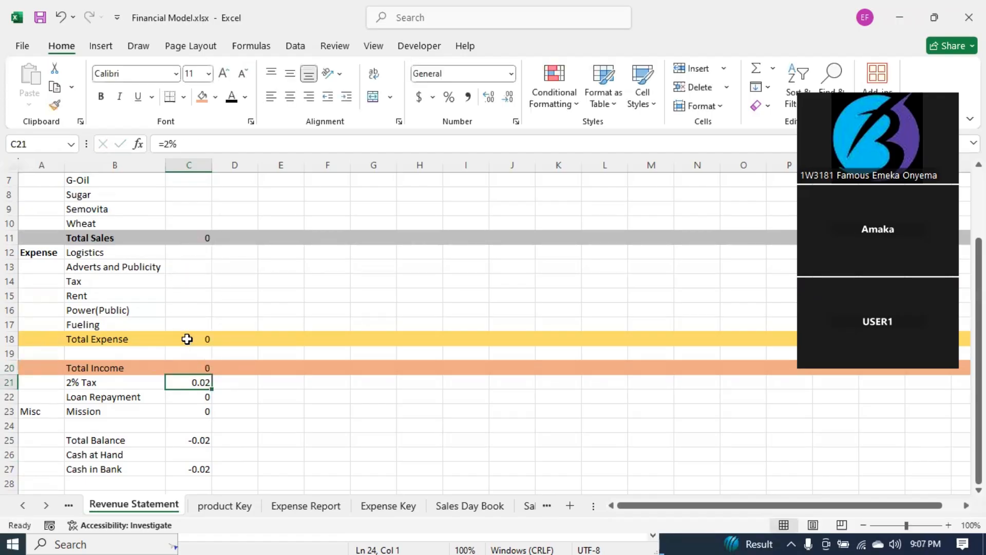
Step: Fill the January Total Sales formula from C11 across to the October column, L11
scroll(304, 429, up, 2)
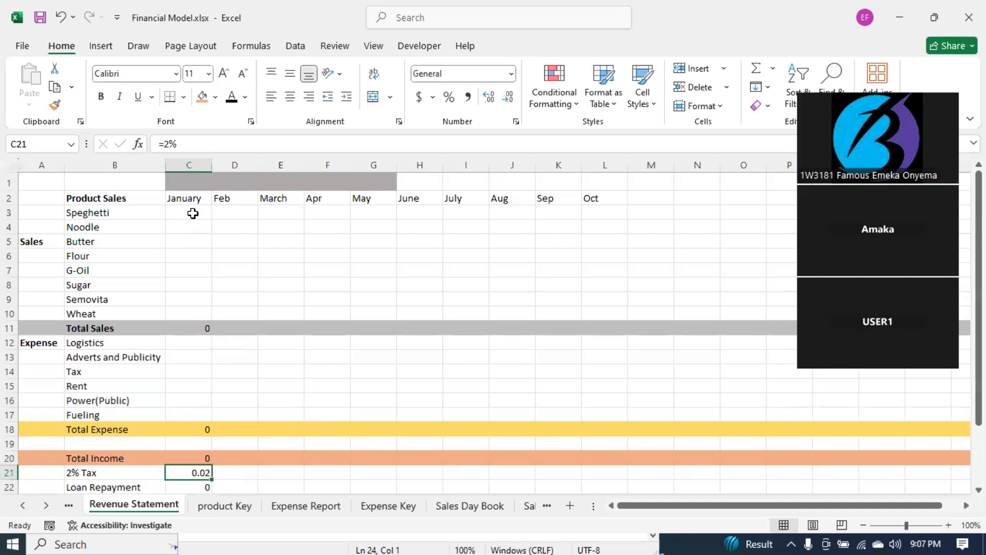
click(200, 330)
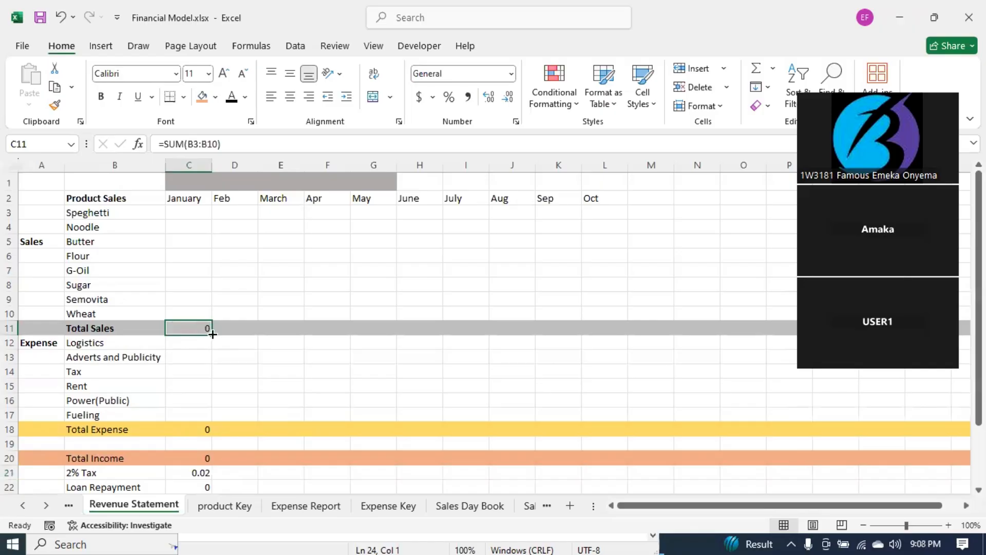
drag(212, 334, 624, 335)
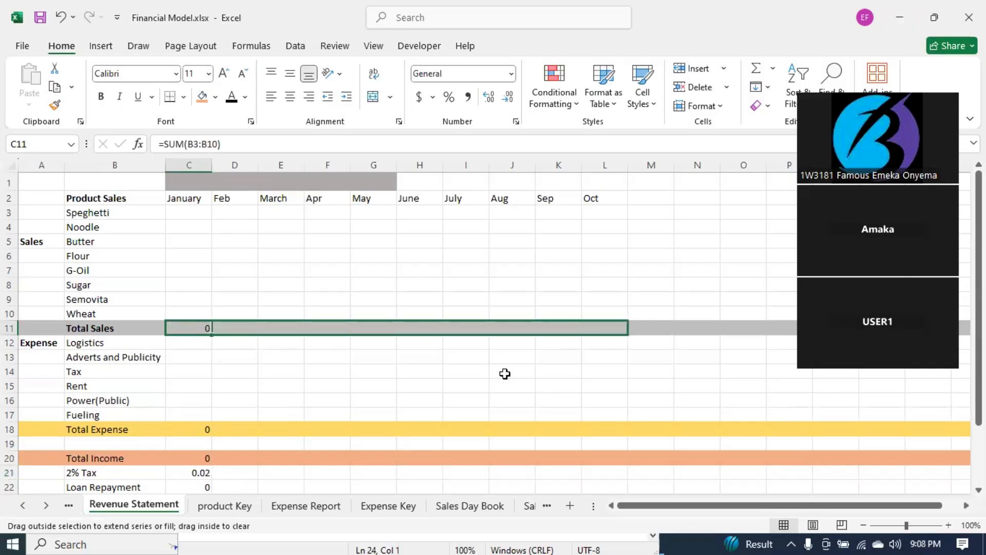
Step: Fill the January Total Expense formula in C18 and Total Income formula in C20 across to the October column L
scroll(231, 393, down, 1)
click(205, 383)
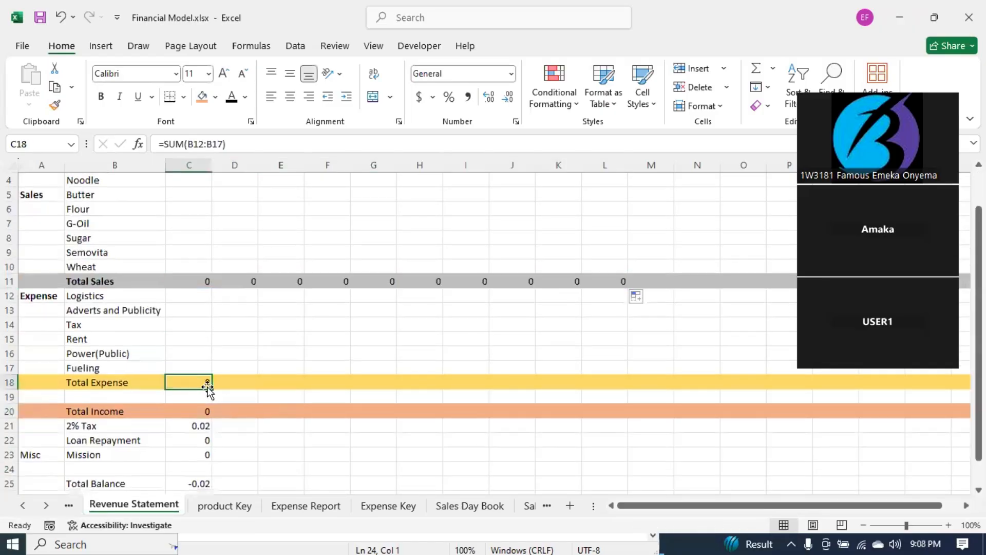
drag(213, 390, 621, 394)
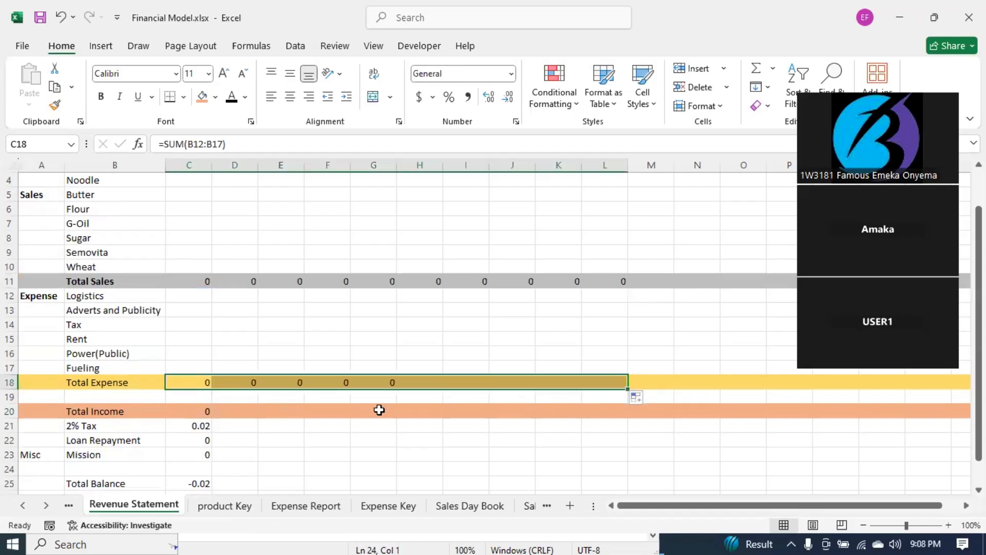
click(208, 414)
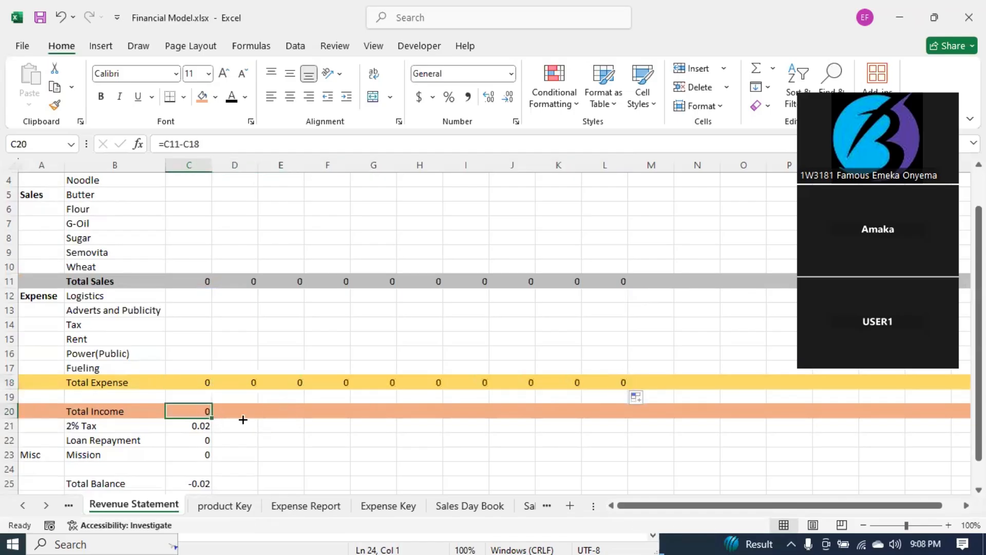
drag(212, 418, 627, 416)
Step: Fill the January 2% Tax, Loan Repayment and Mission formulas in C21:C23 across to the October column L
click(205, 427)
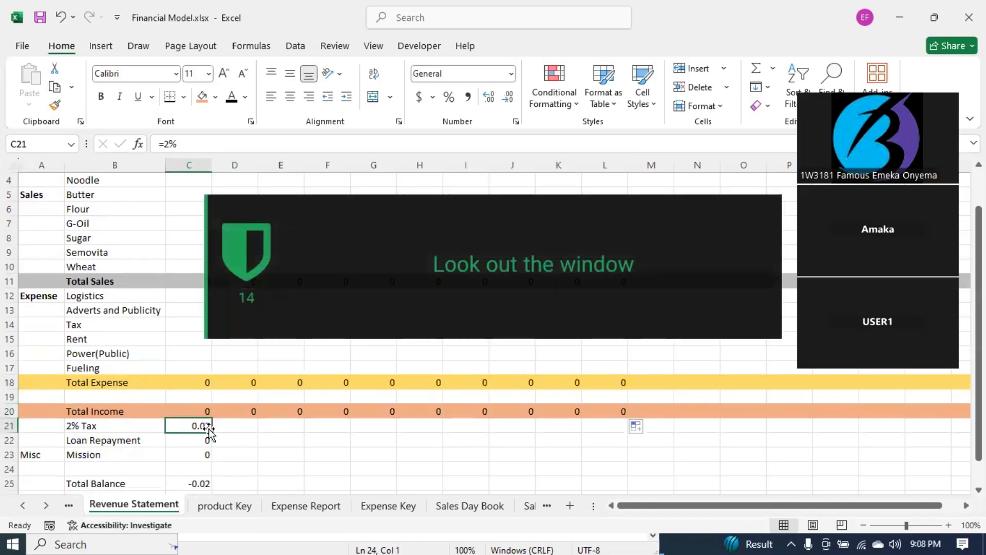
drag(210, 431, 621, 439)
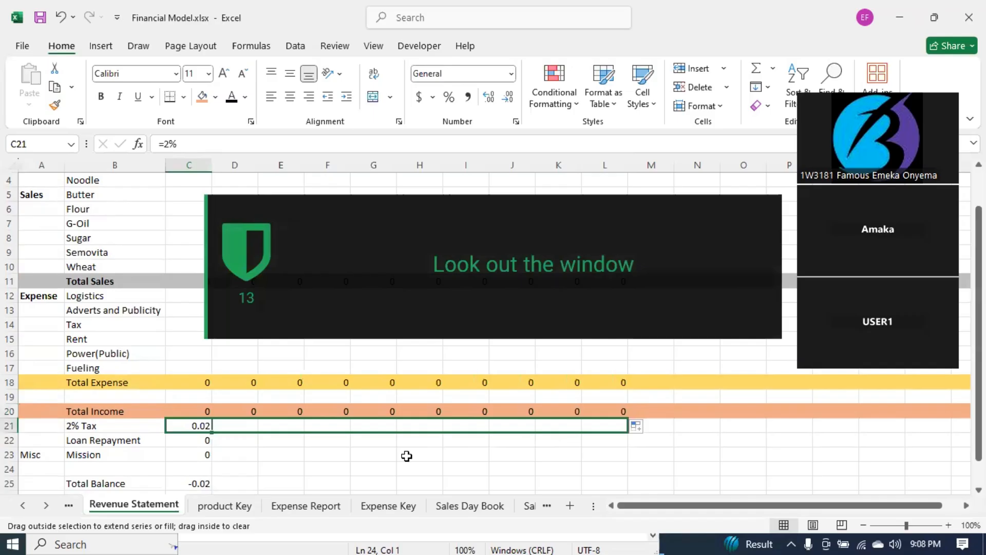
click(195, 453)
click(206, 441)
drag(212, 447, 632, 460)
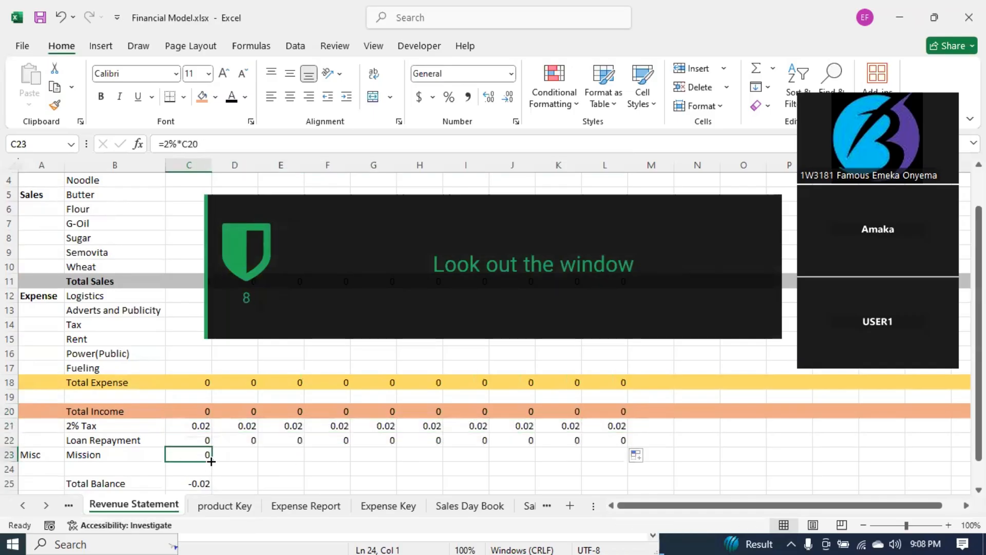
drag(221, 461, 625, 476)
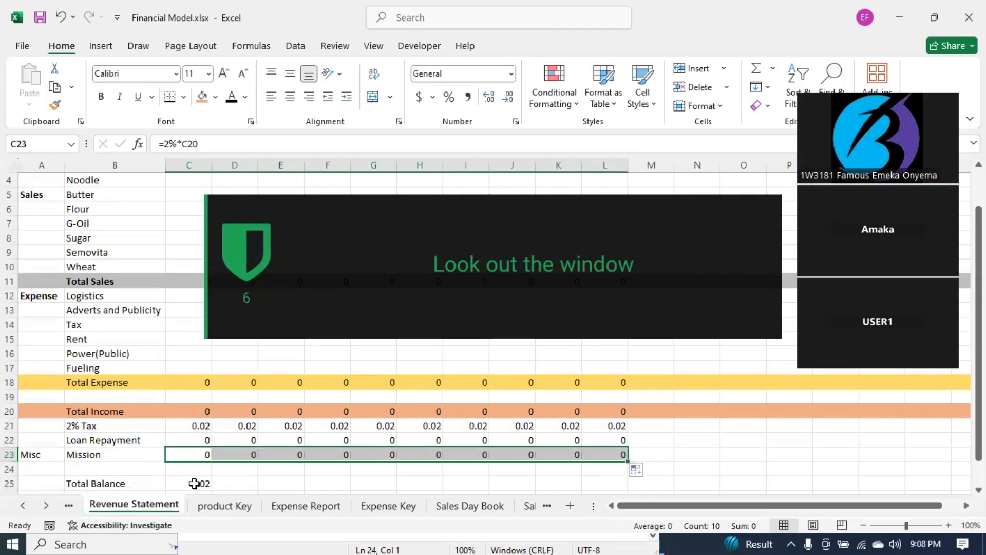
Step: Fill the January Total Balance formula in C25 and Cash in Bank formula in C27 across to the October column L
click(205, 486)
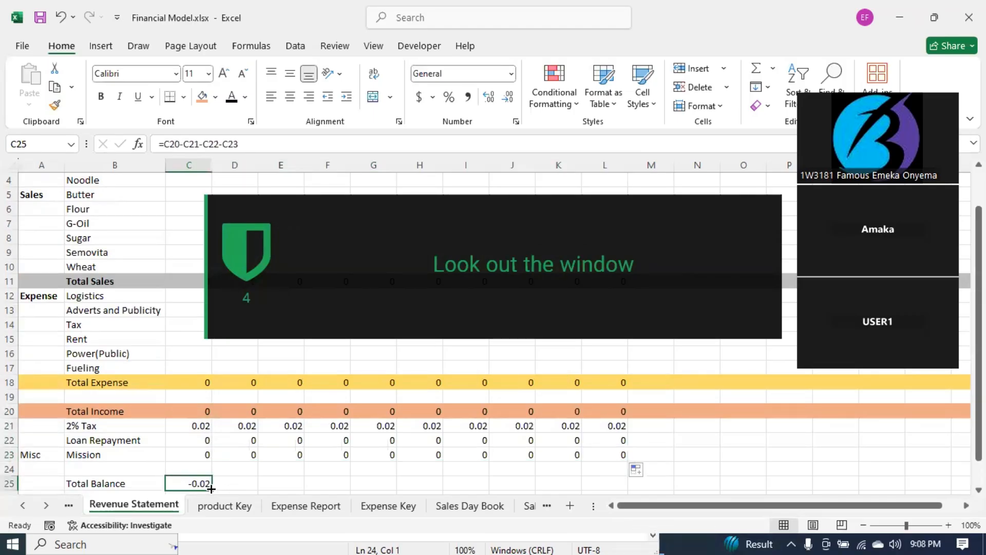
drag(210, 488, 626, 462)
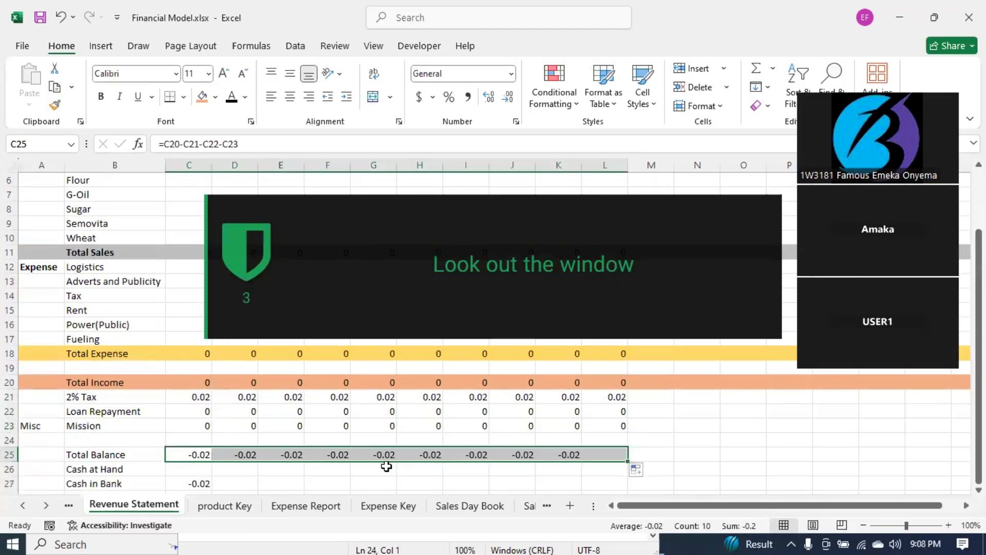
scroll(204, 403, down, 2)
click(196, 380)
click(203, 398)
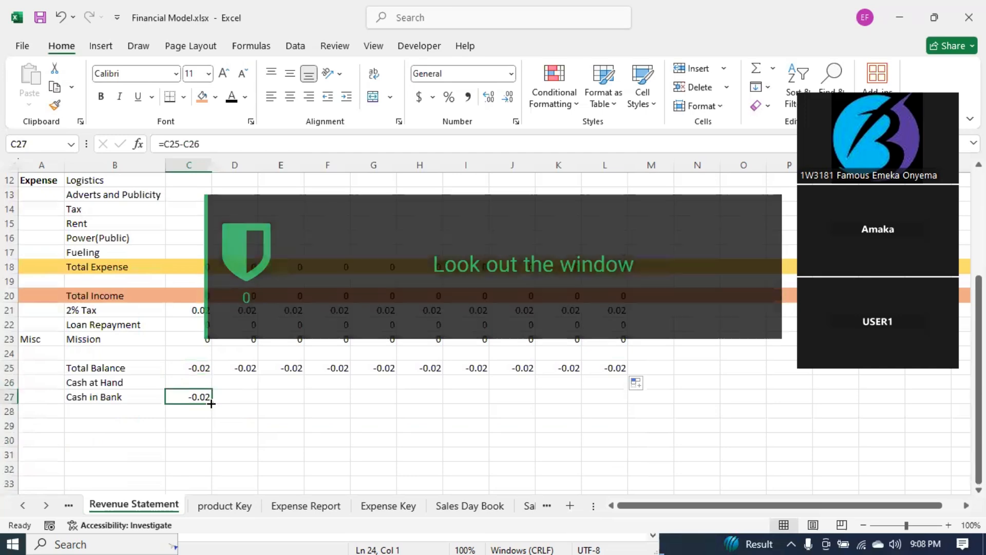
drag(211, 404, 627, 401)
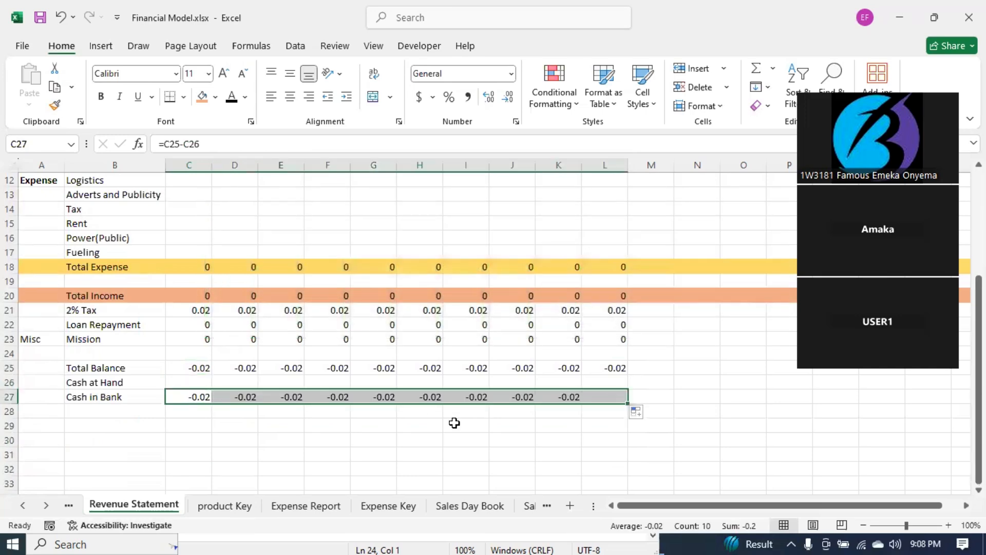
Step: Format C3:L27 as Accounting with the ₦ Edo currency symbol and 2 decimal places
scroll(454, 423, up, 4)
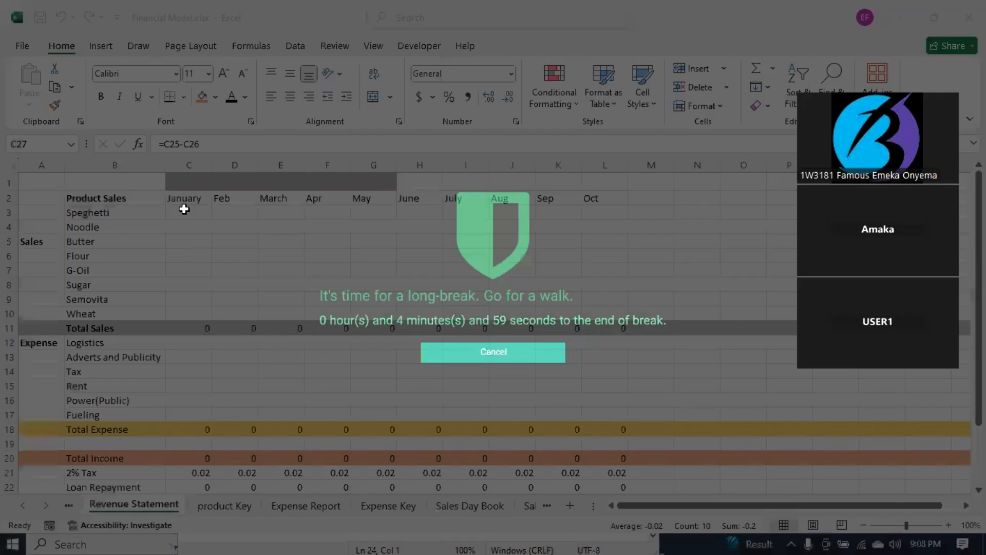
drag(184, 209, 623, 434)
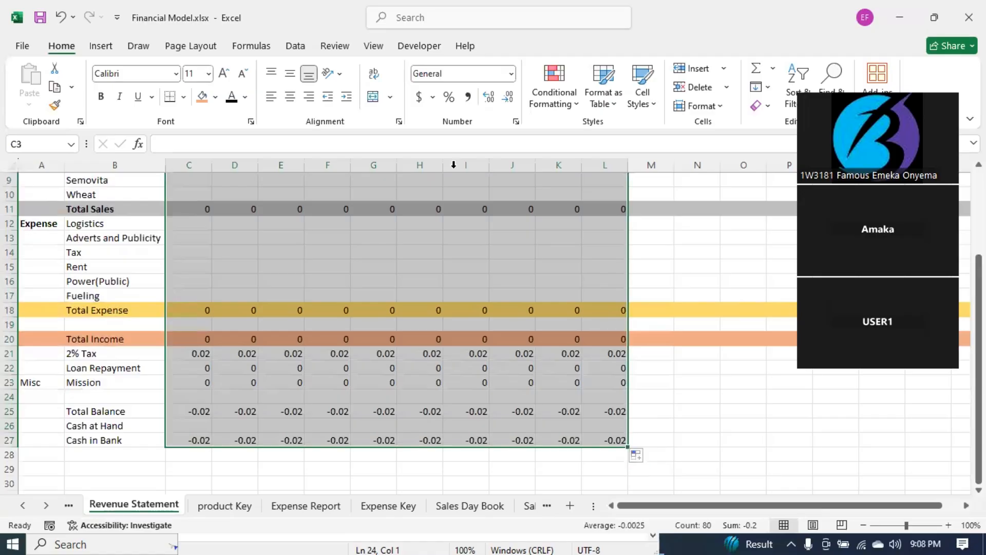
click(433, 96)
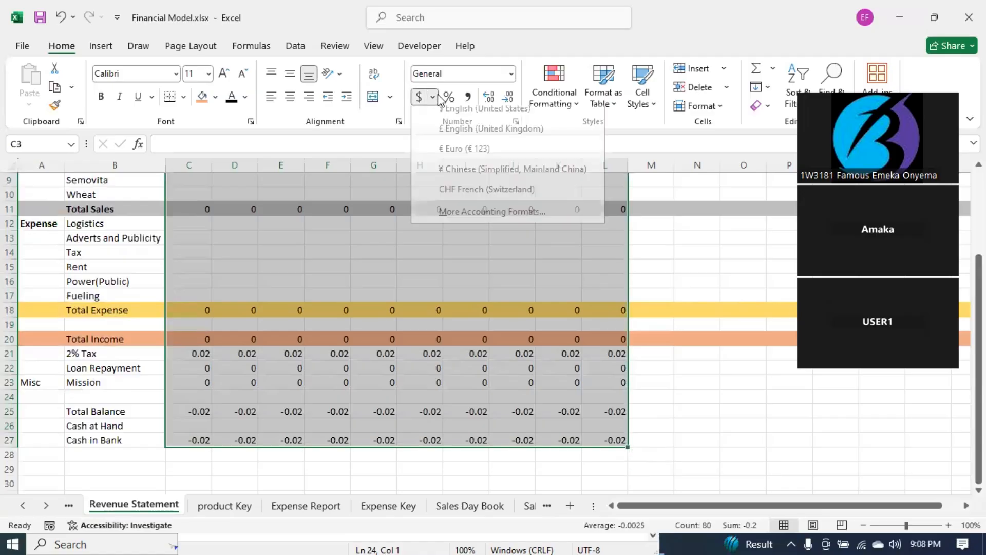
click(467, 221)
click(677, 217)
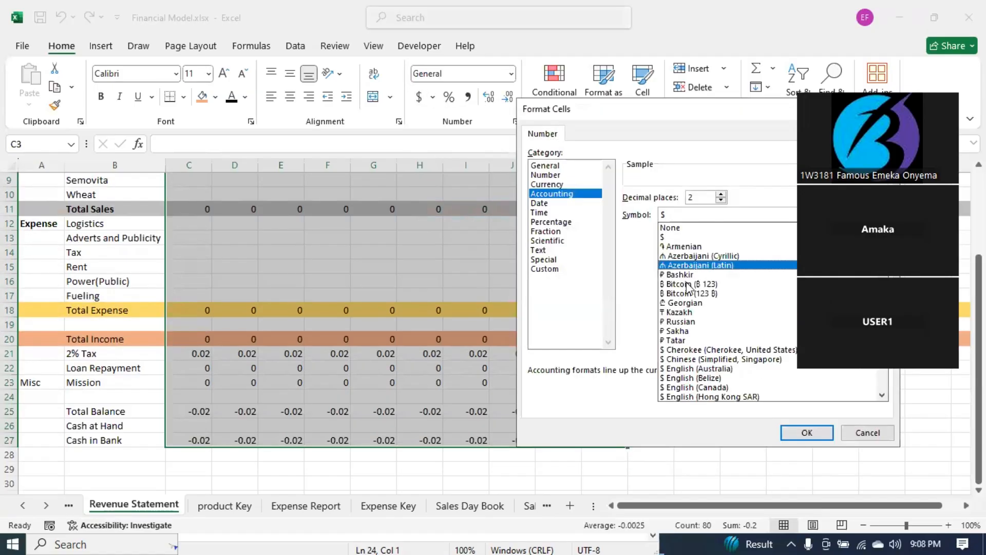
scroll(707, 344, down, 12)
scroll(703, 339, down, 6)
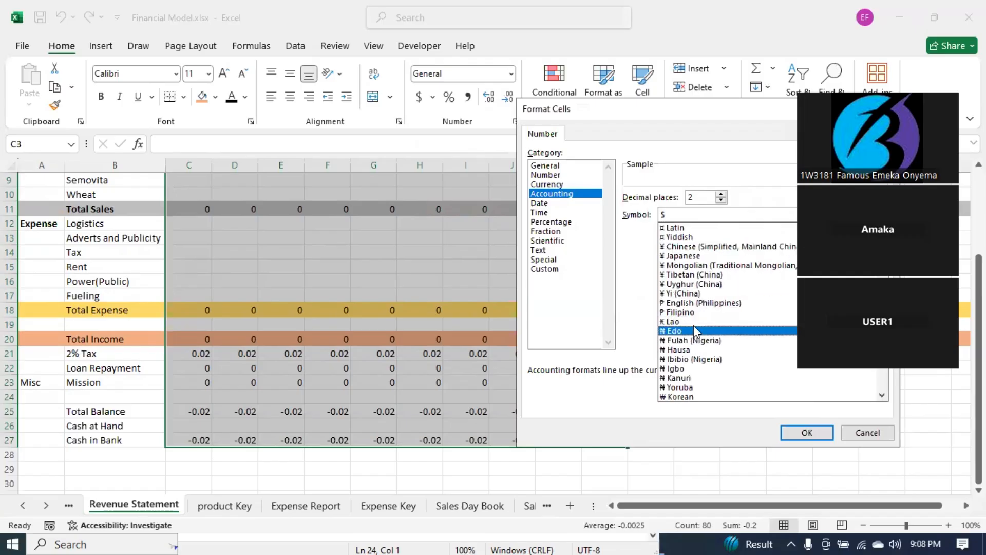
click(694, 330)
click(806, 432)
click(469, 369)
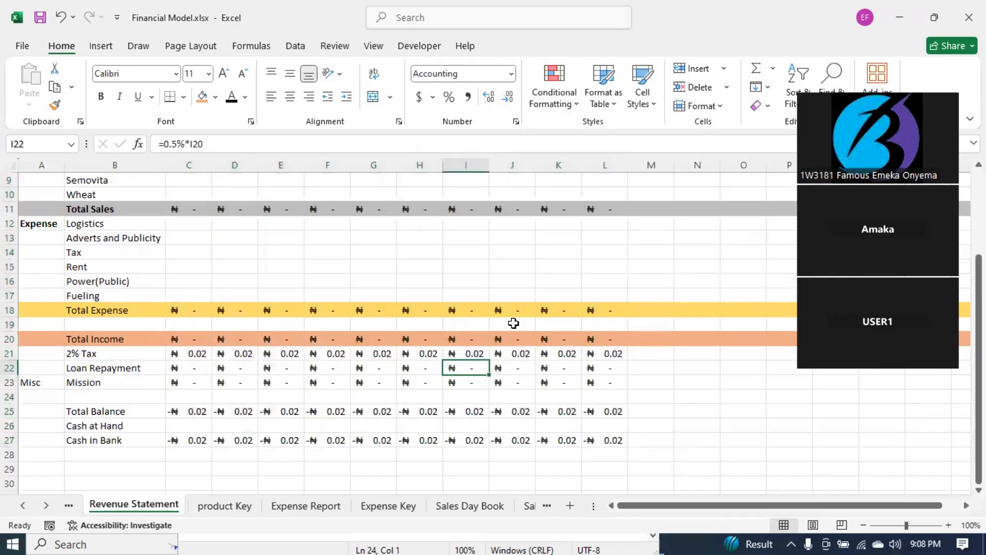
Step: Set the date of the first sale, cell A2 in the Sales Day Book sheet, to 01-01-25
scroll(514, 323, up, 3)
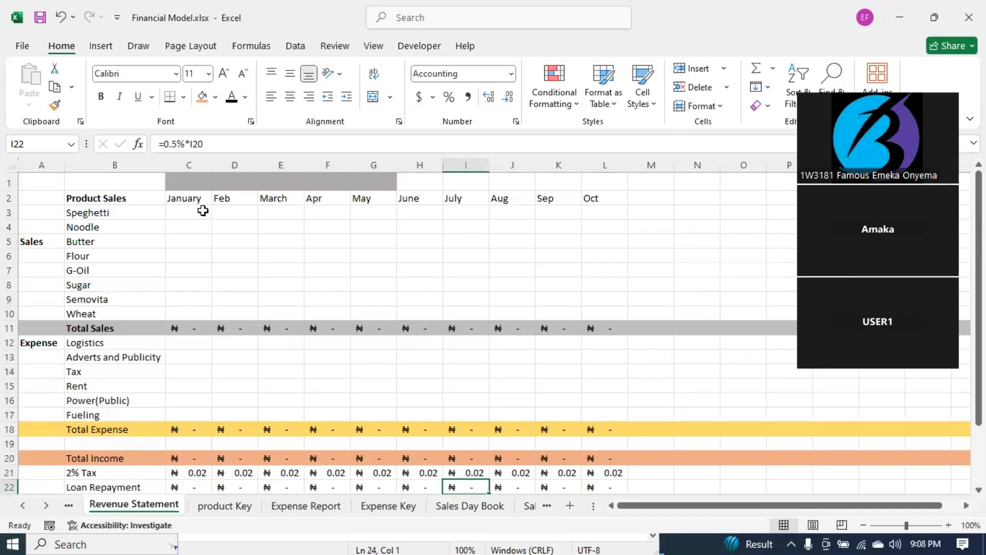
click(203, 212)
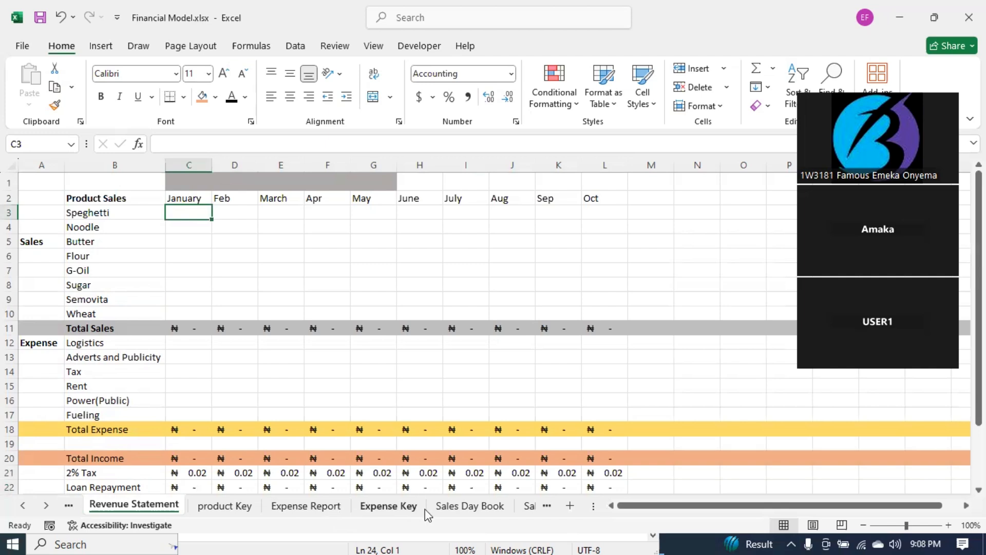
click(477, 509)
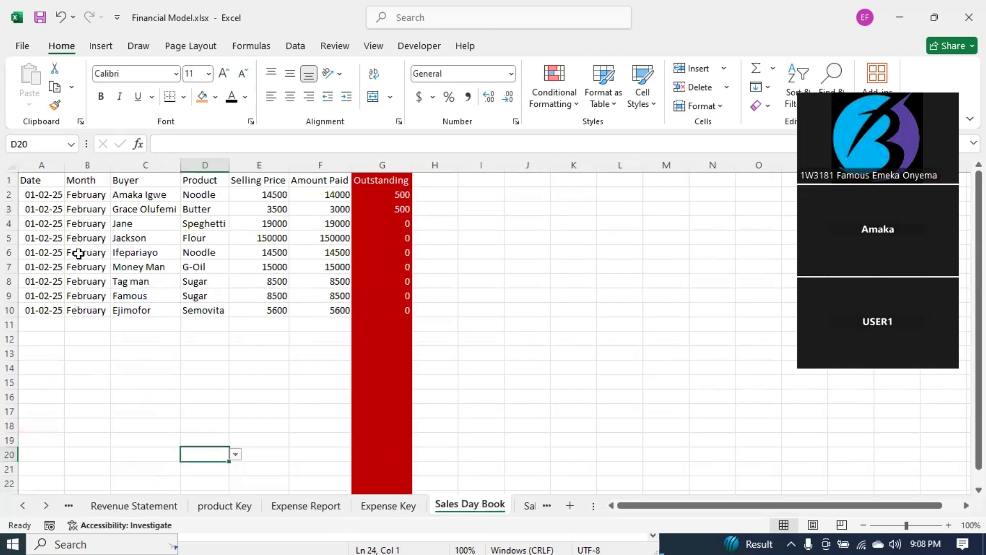
click(40, 226)
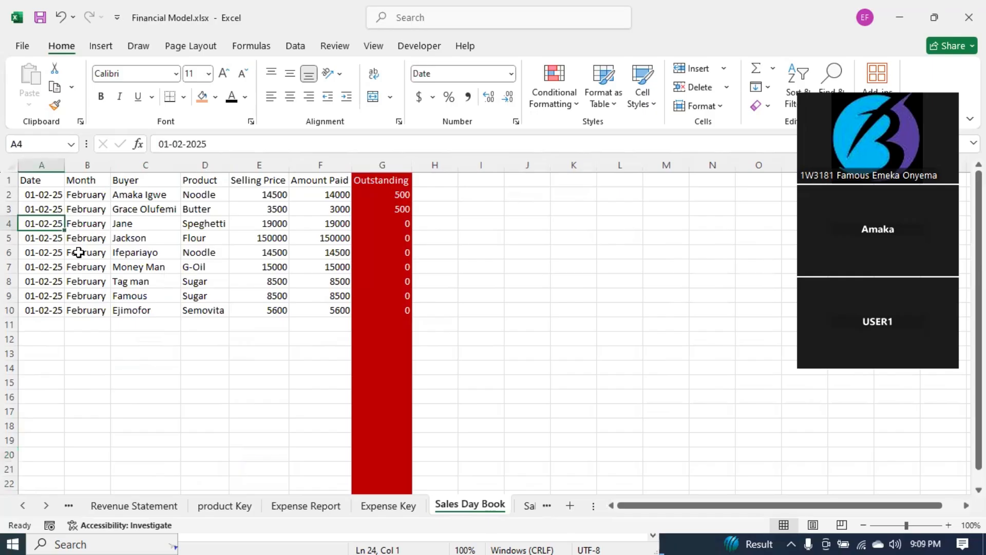
click(48, 195)
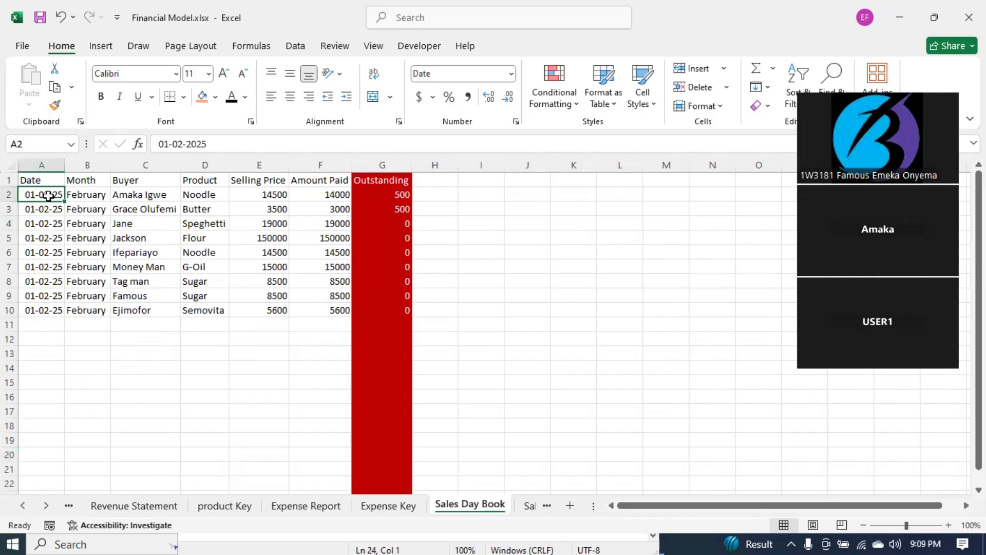
text(01-)
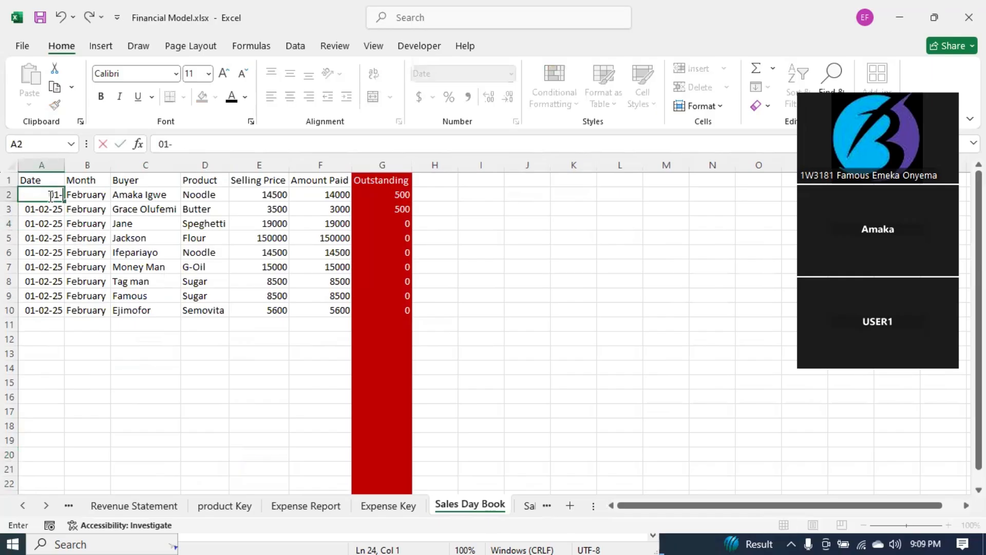
text(01-25)
key(Return)
Step: Set the date of the second sale, the Butter row in A3, to 10-01-2025
text(01-)
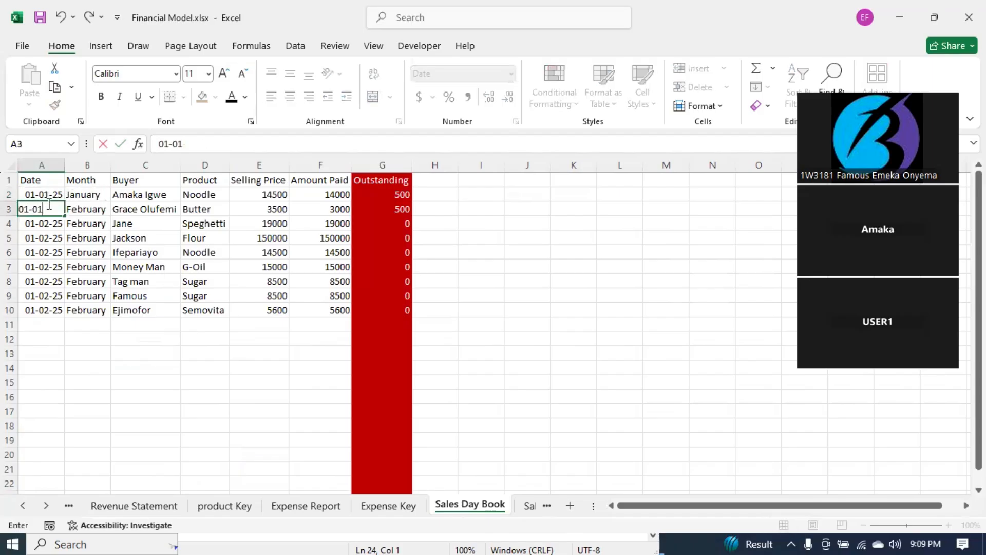
key(BackSpace)
key(BackSpace)
key(BackSpace)
key(BackSpace)
key(BackSpace)
text(10-01-2025)
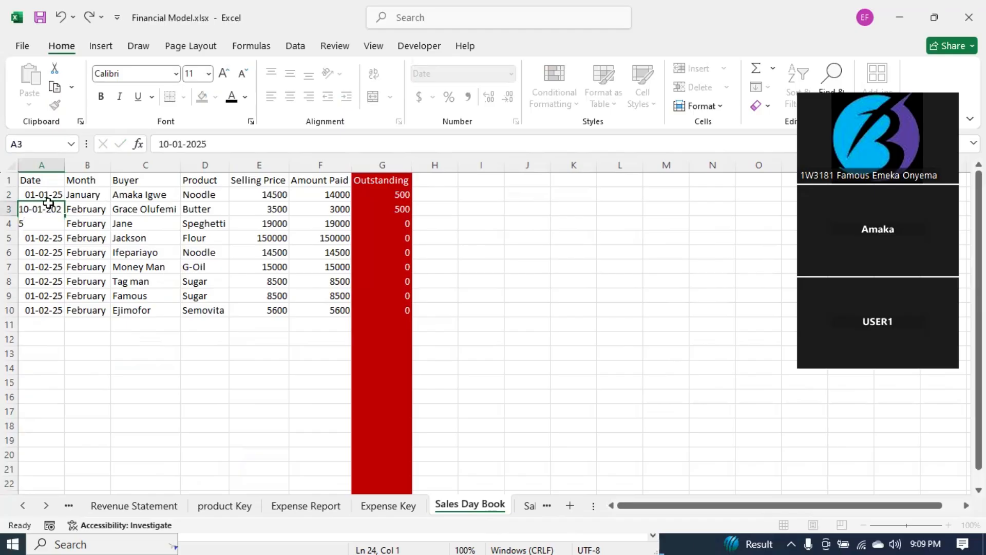
key(Return)
Step: Change the dates in A6 and A7, the second Noodle sale and the G-Oil sale, to 01-03-2025
click(45, 252)
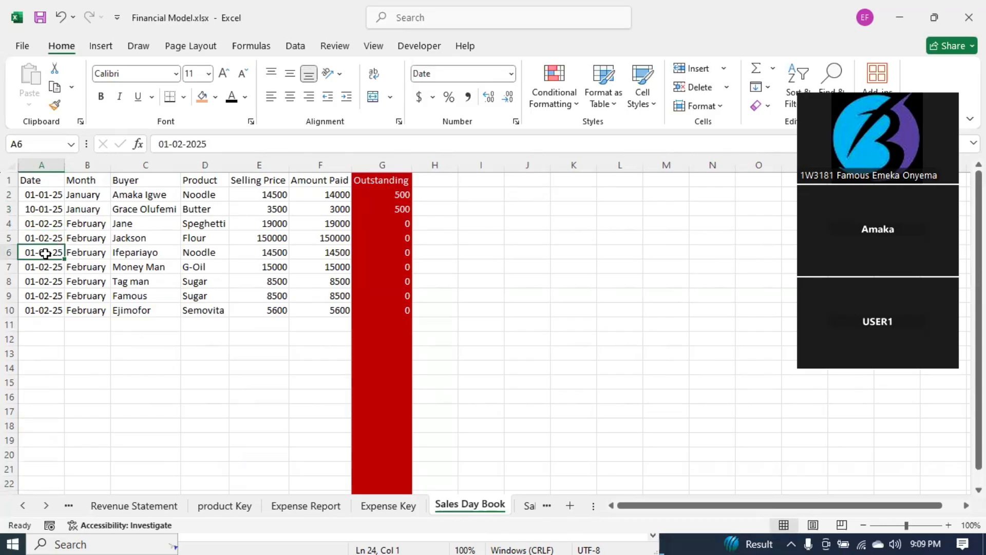
double_click(45, 252)
key(BackSpace)
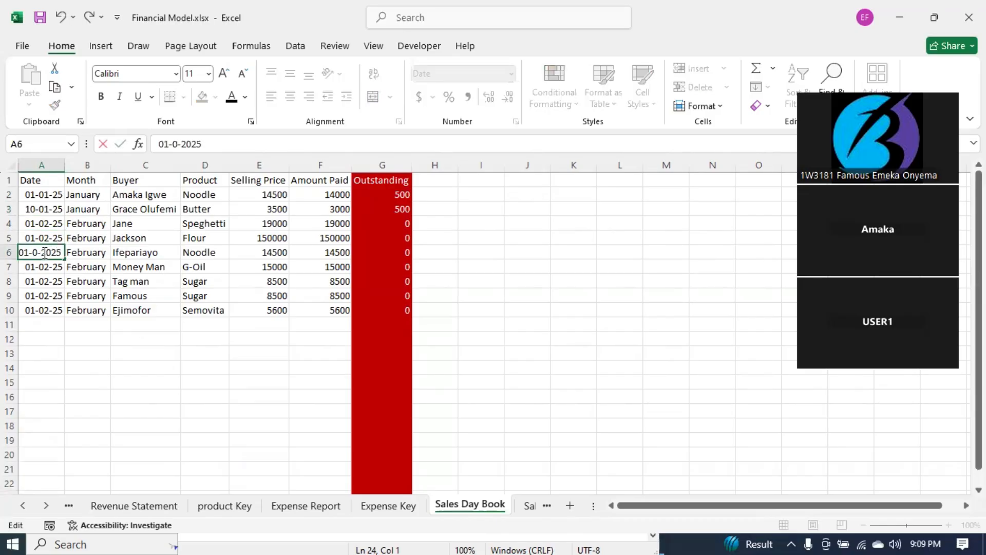
text(3)
key(Return)
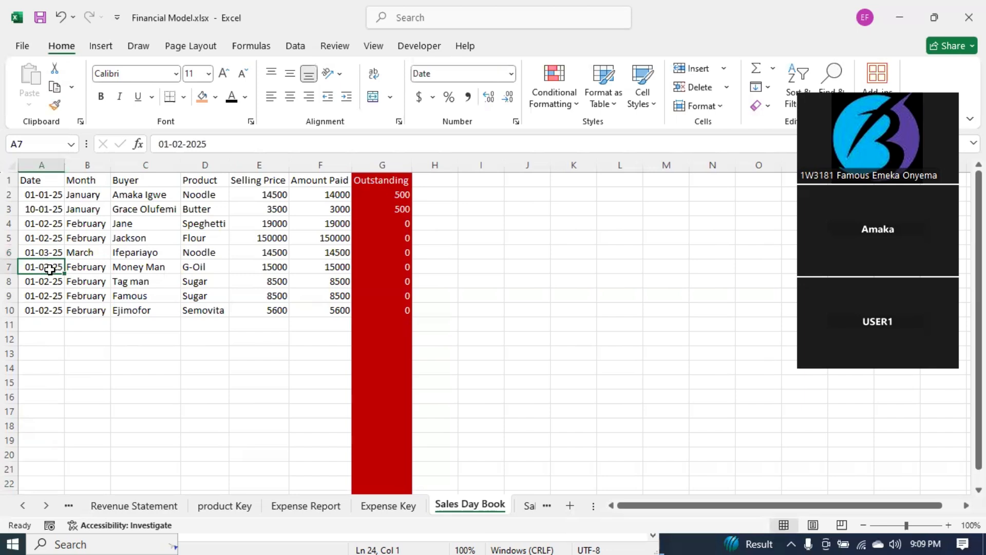
double_click(49, 269)
key(BackSpace)
text(3)
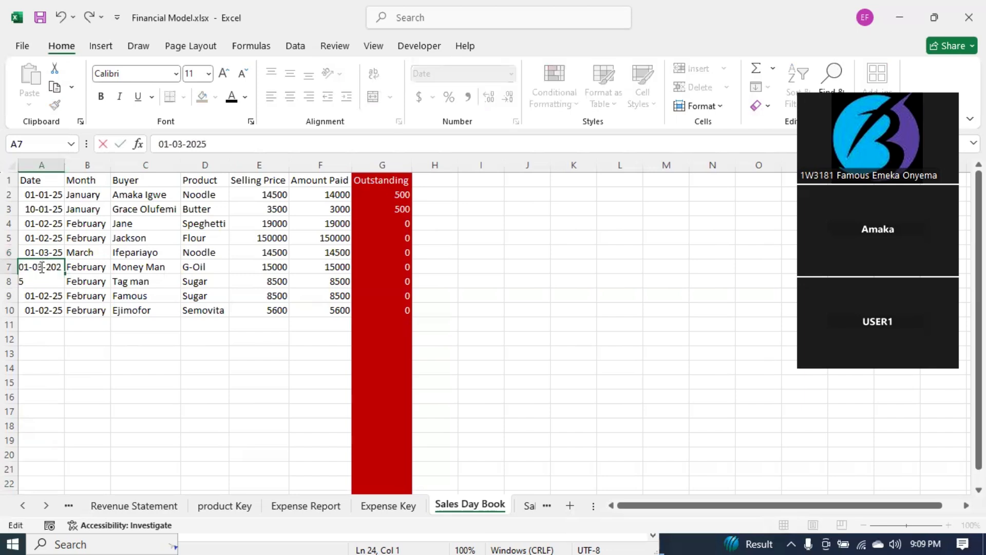
key(Return)
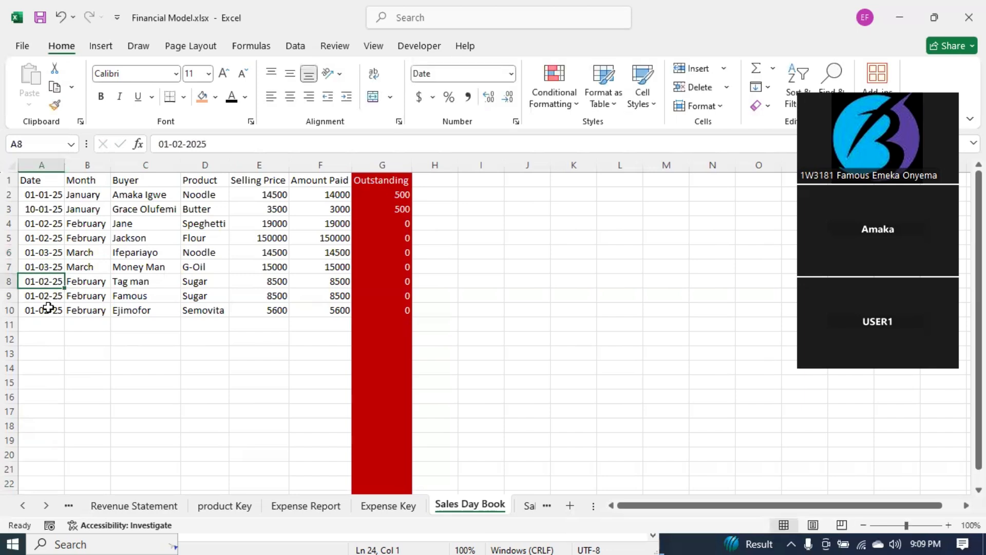
Step: Change the date of the Semovita sale in A10 to 01-04-2025
click(48, 308)
double_click(39, 307)
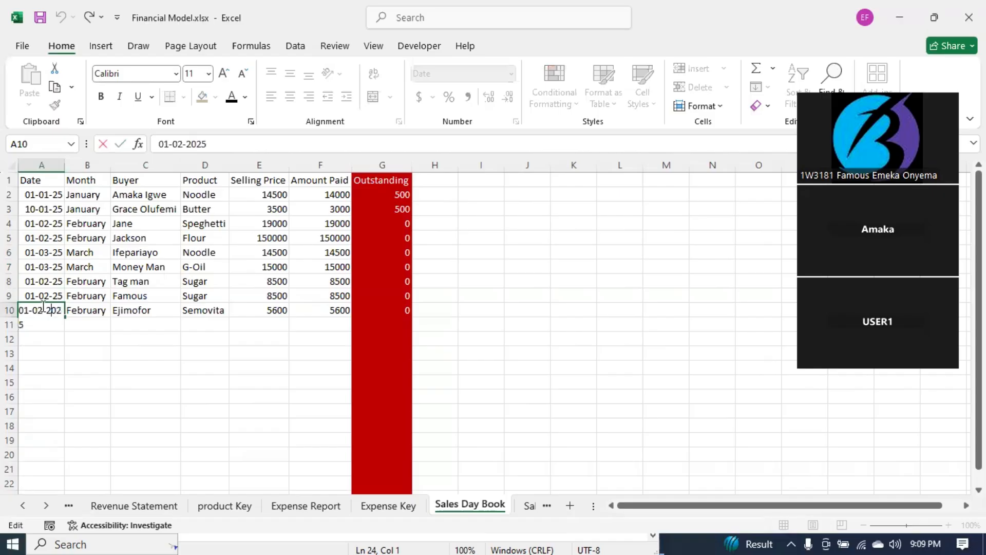
key(BackSpace)
text(4)
key(Return)
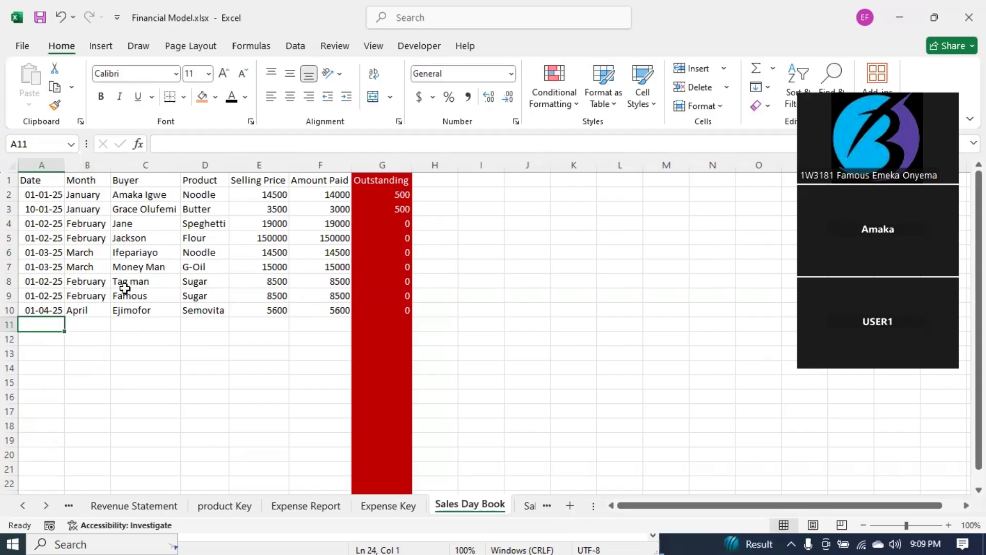
Step: Check the Selling Price column of the Sales Day Book and return to the Revenue Statement sheet
click(259, 165)
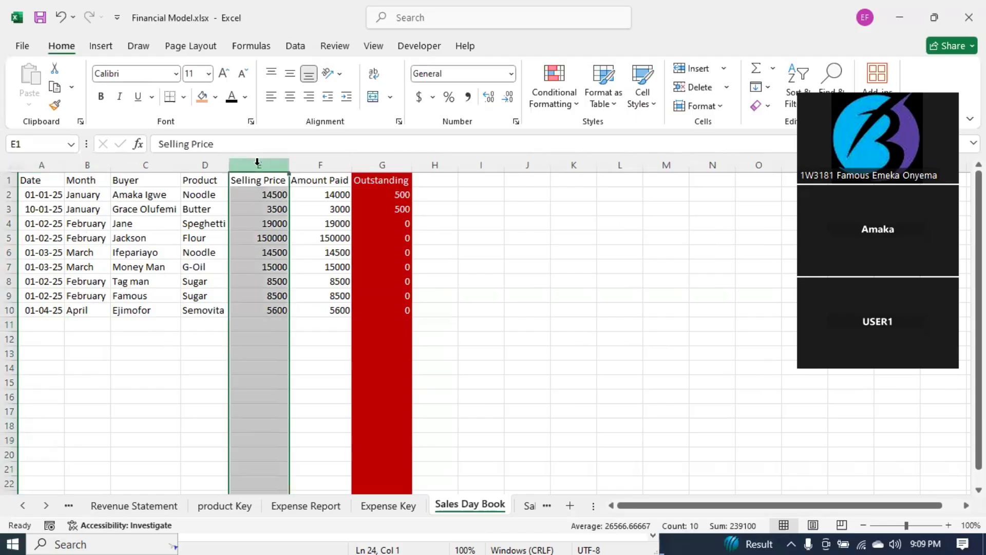
right_click(258, 168)
key(Escape)
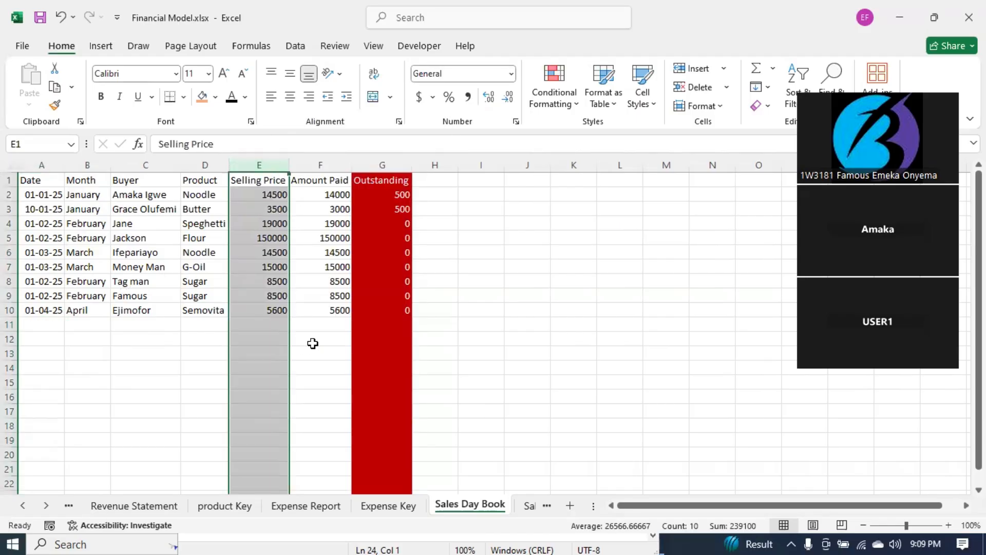
click(157, 507)
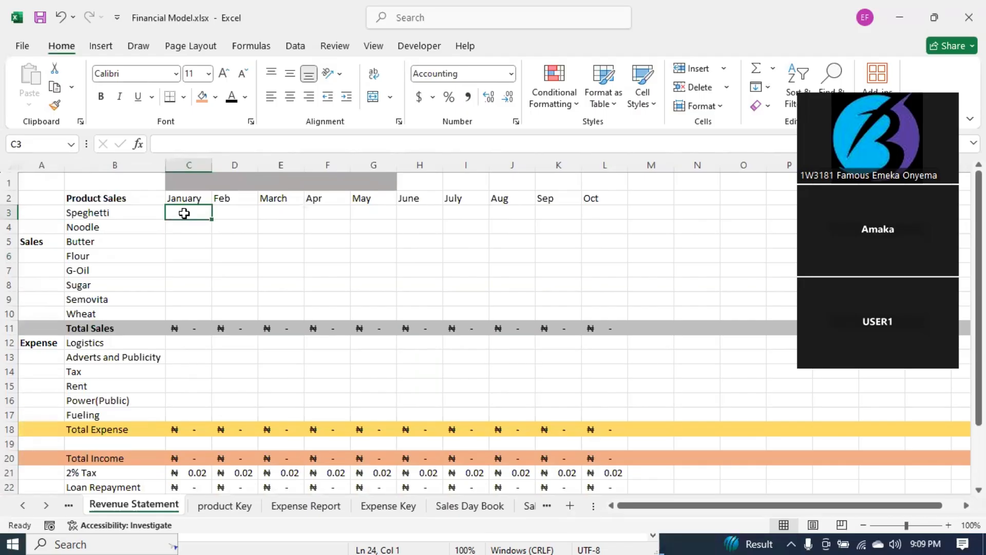
text(=)
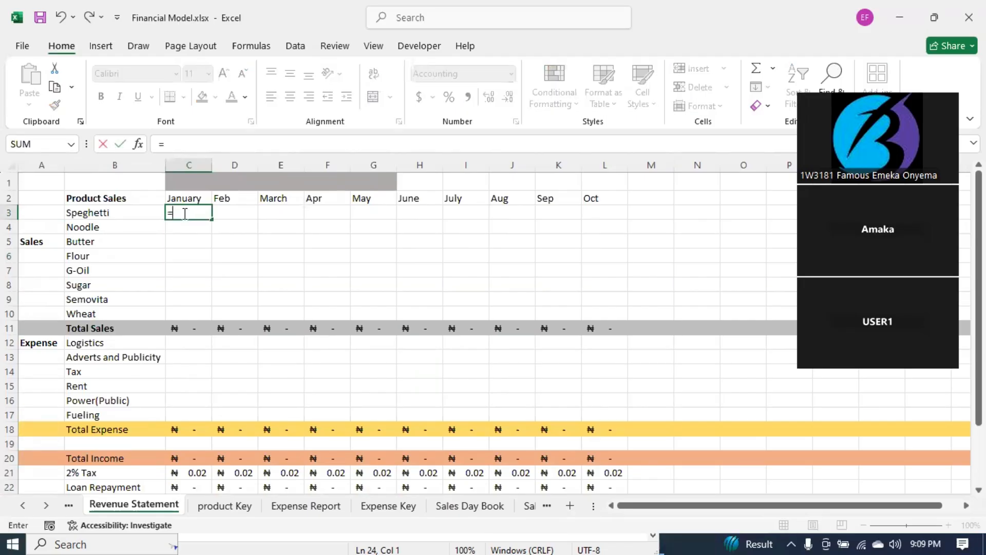
text(sumif)
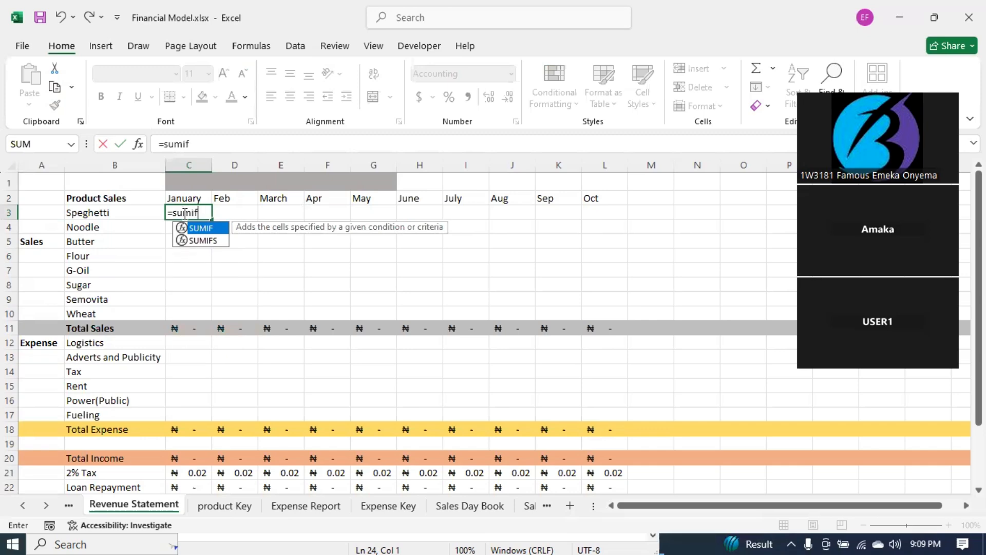
key(Tab)
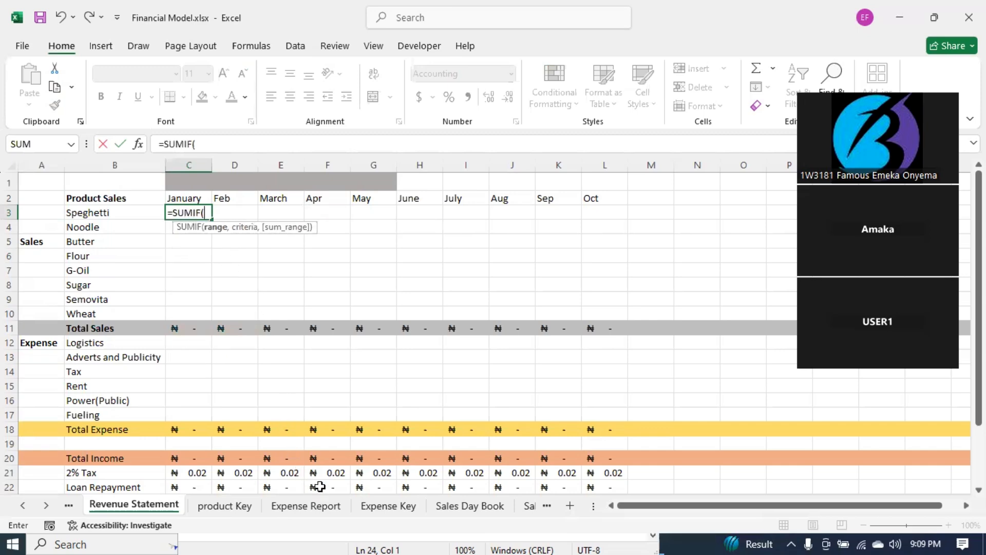
click(455, 509)
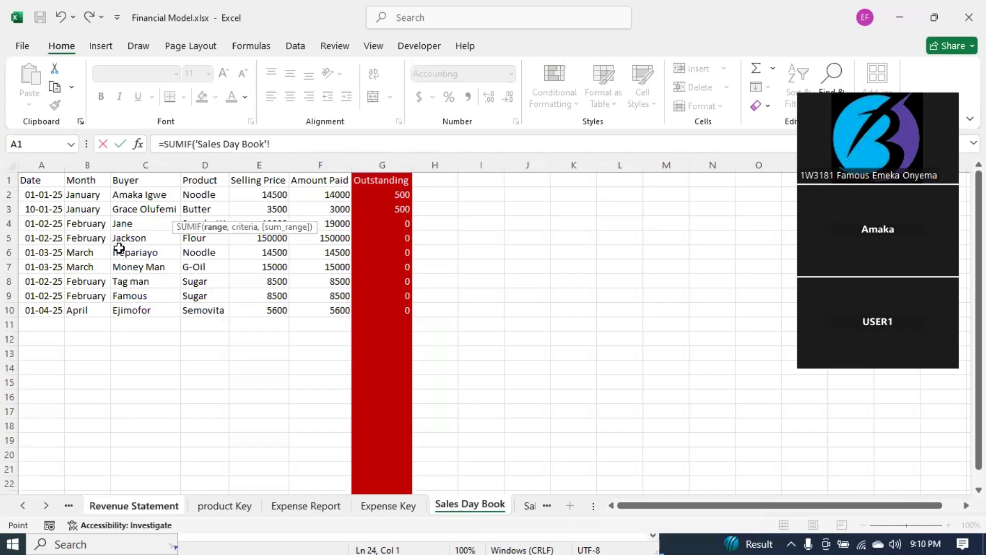
click(143, 506)
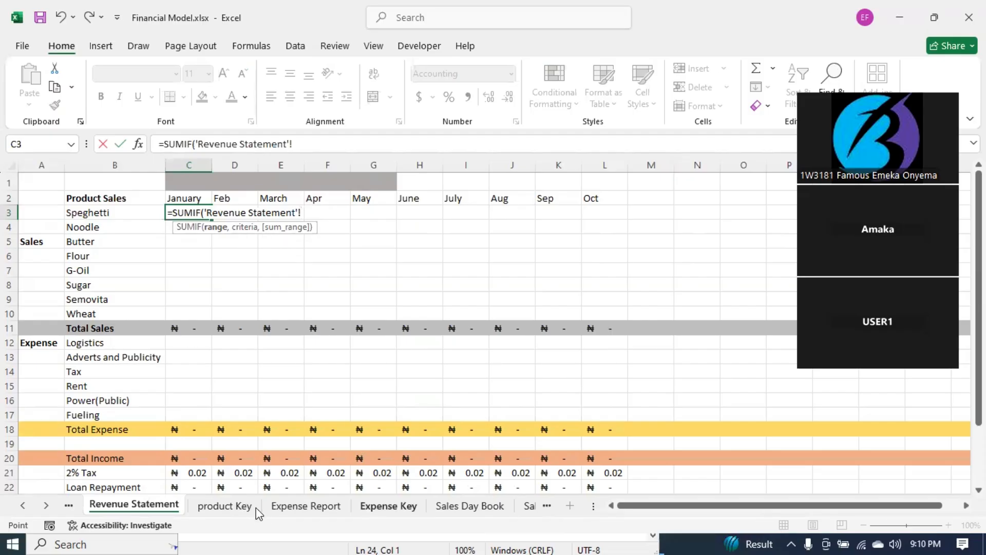
click(451, 508)
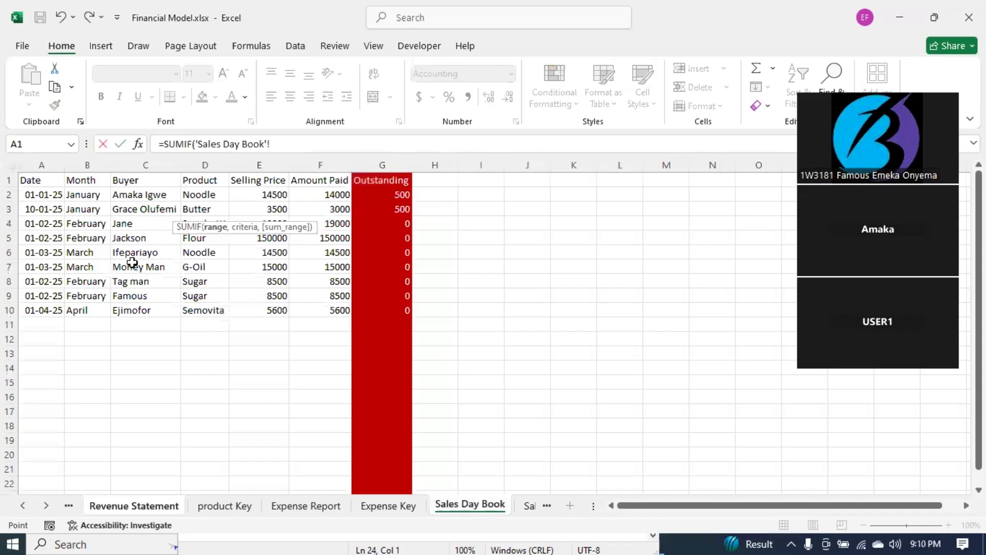
click(88, 164)
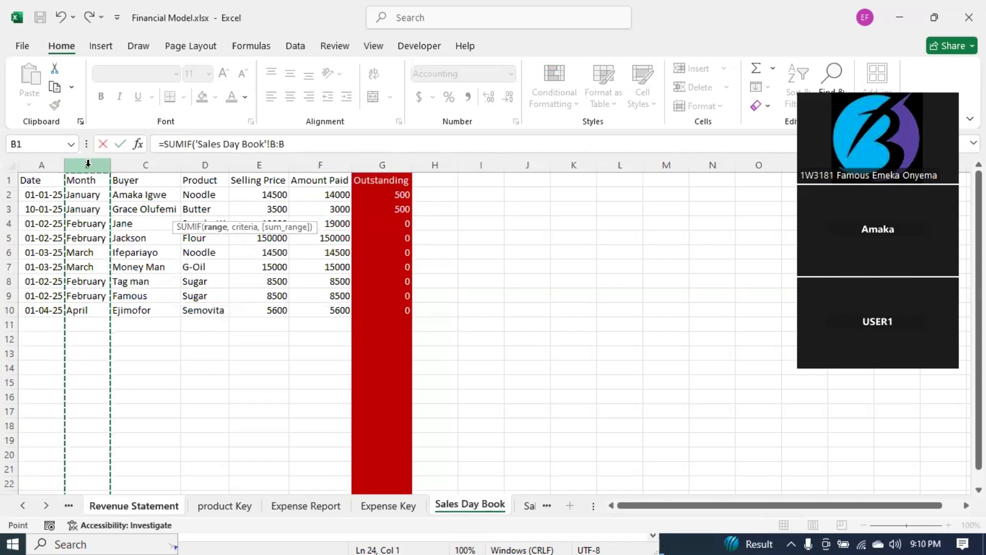
text(,)
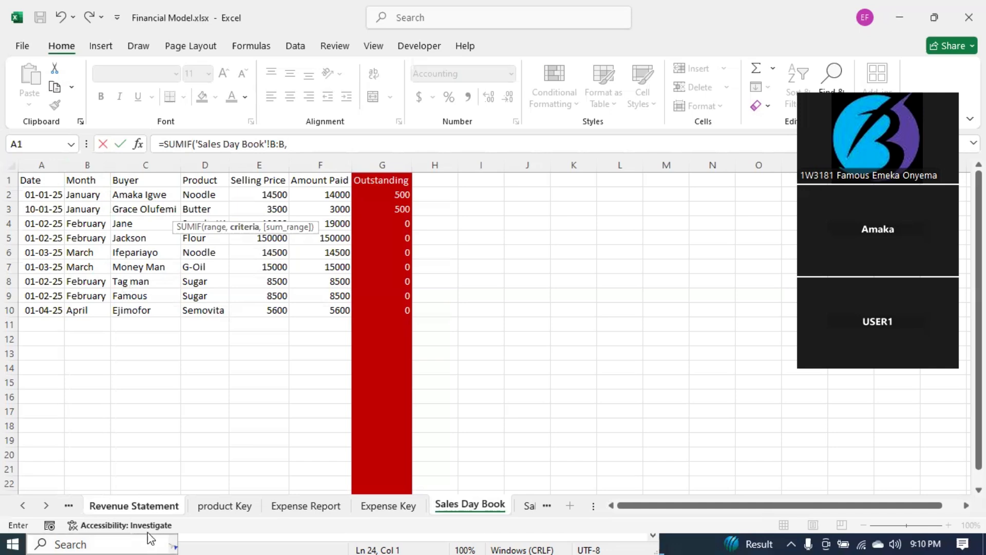
click(153, 507)
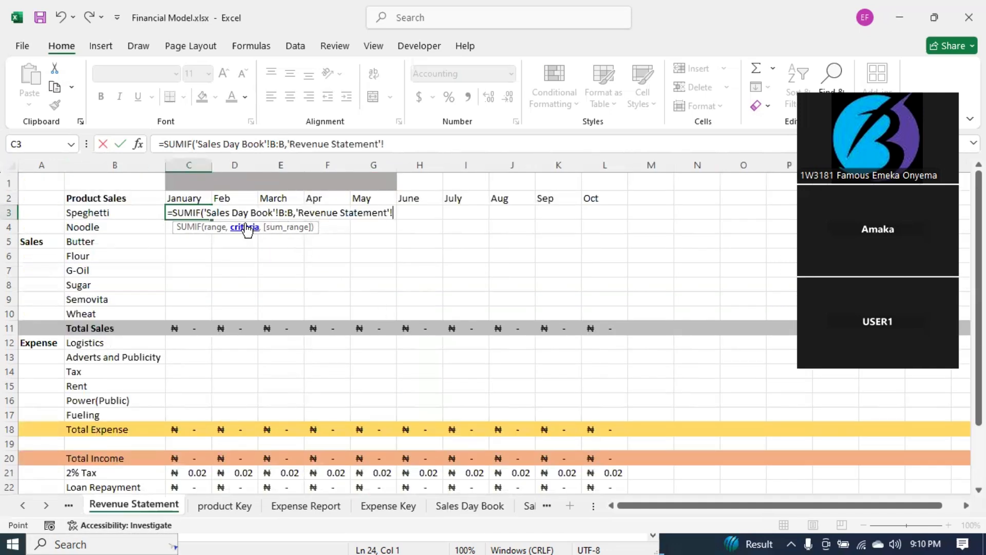
key(BackSpace)
key(BackSpace)
key(BackSpace)
key(BackSpace)
key(BackSpace)
key(BackSpace)
key(BackSpace)
key(BackSpace)
key(BackSpace)
key(BackSpace)
key(BackSpace)
key(BackSpace)
key(BackSpace)
key(BackSpace)
key(BackSpace)
key(BackSpace)
key(BackSpace)
key(BackSpace)
key(BackSpace)
key(BackSpace)
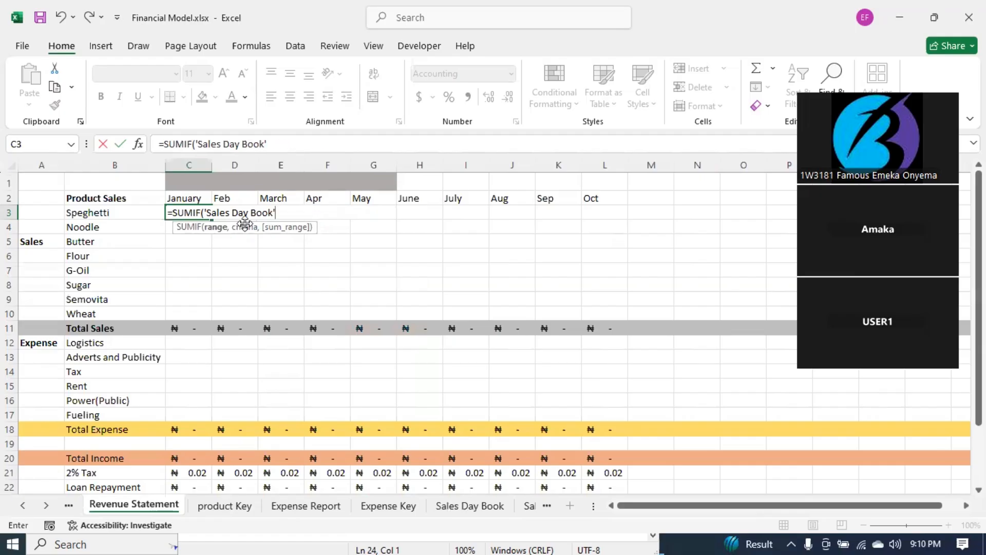
key(BackSpace)
key(BackSpace)
key(BackSpace)
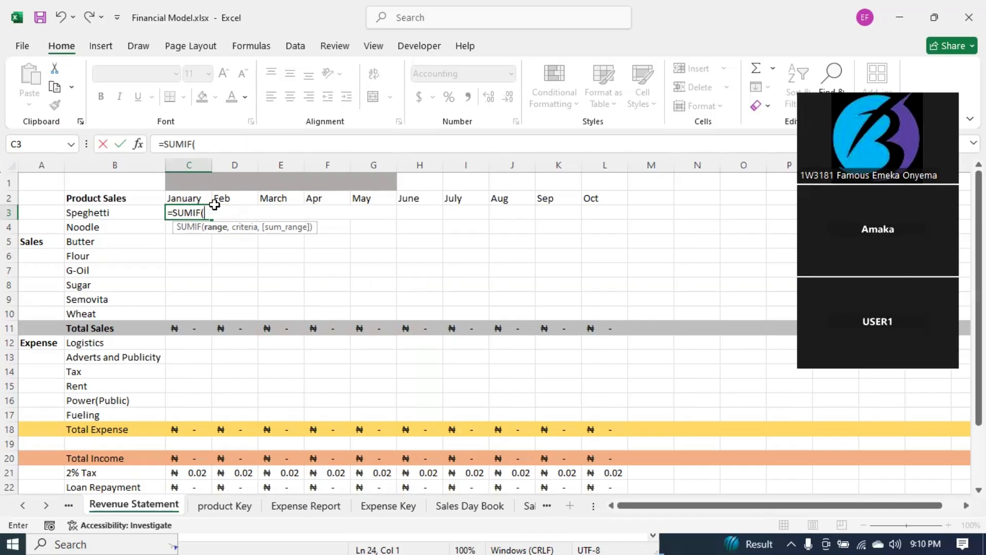
key(Escape)
text(`)
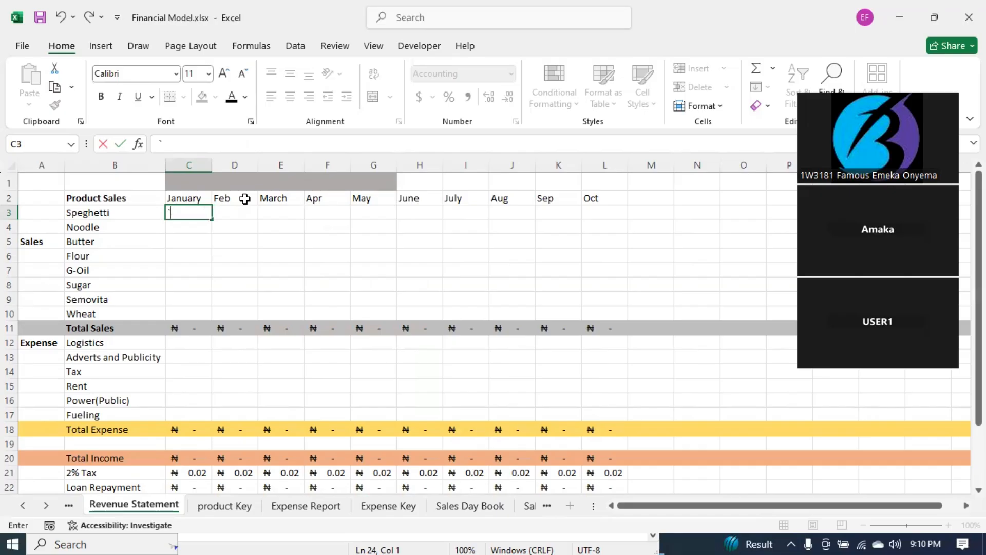
key(Escape)
Step: Spell out the abbreviated month headers in D2 and F2 as February and April
double_click(244, 198)
text(r)
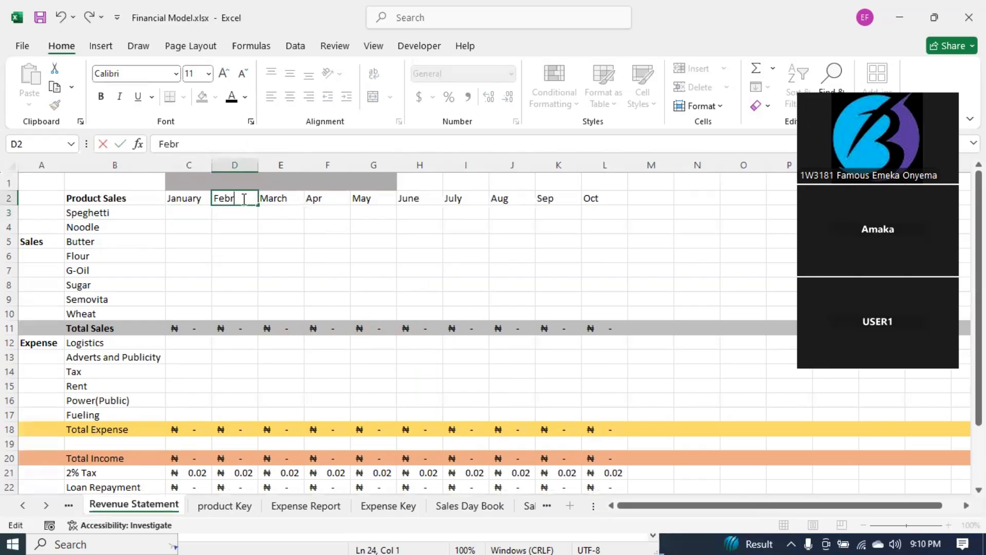
text(uary)
key(Return)
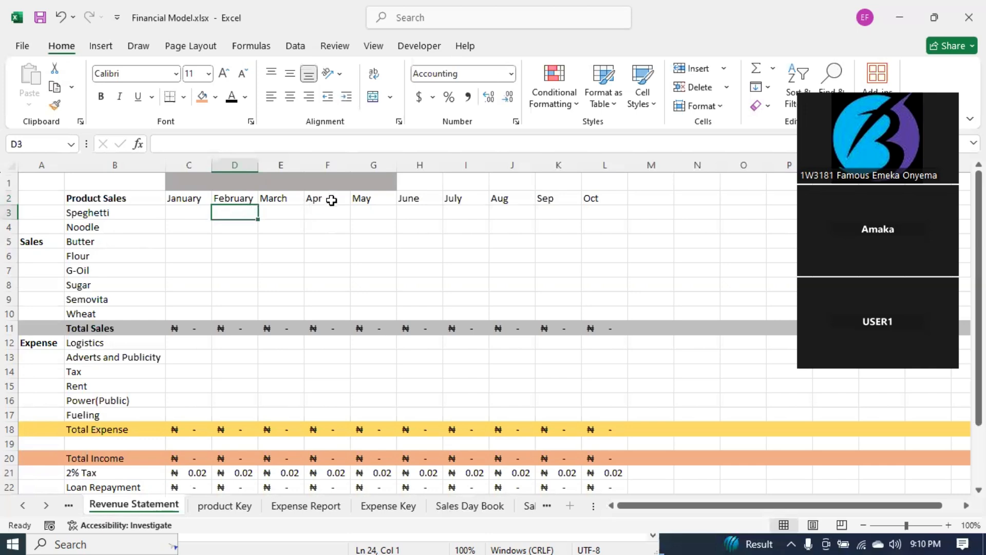
double_click(331, 199)
text(il)
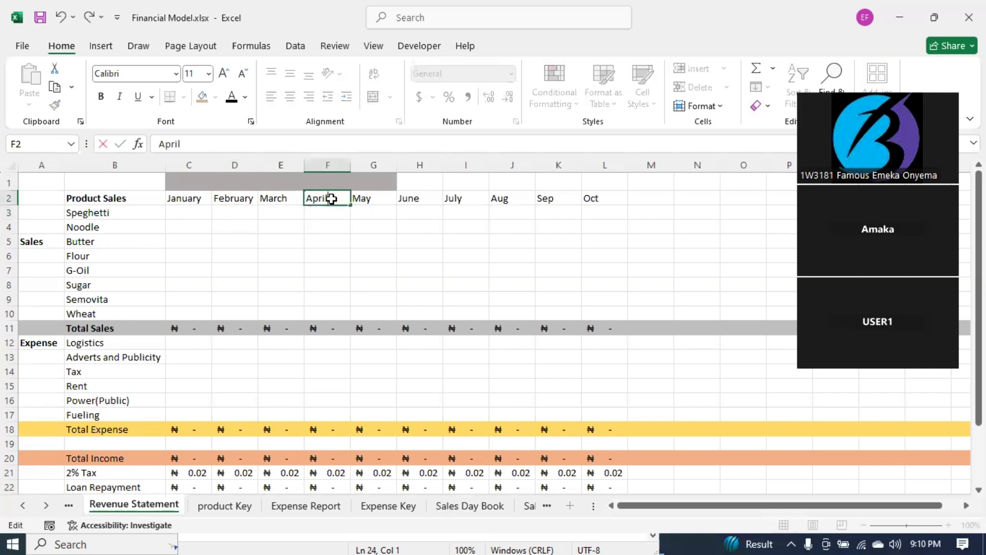
key(Return)
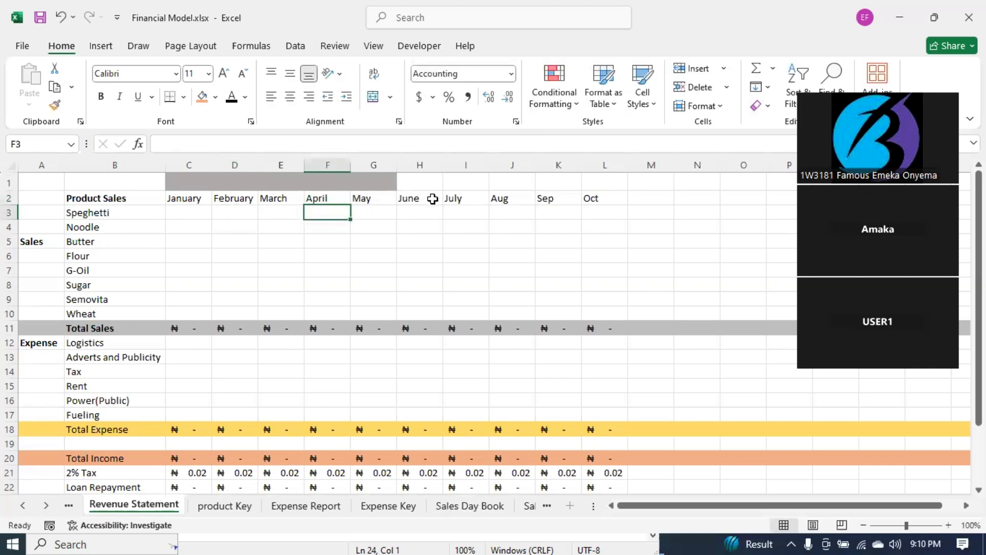
Step: Spell out the month headers in J2, K2 and L2 as August, September and October
double_click(515, 199)
key(Return)
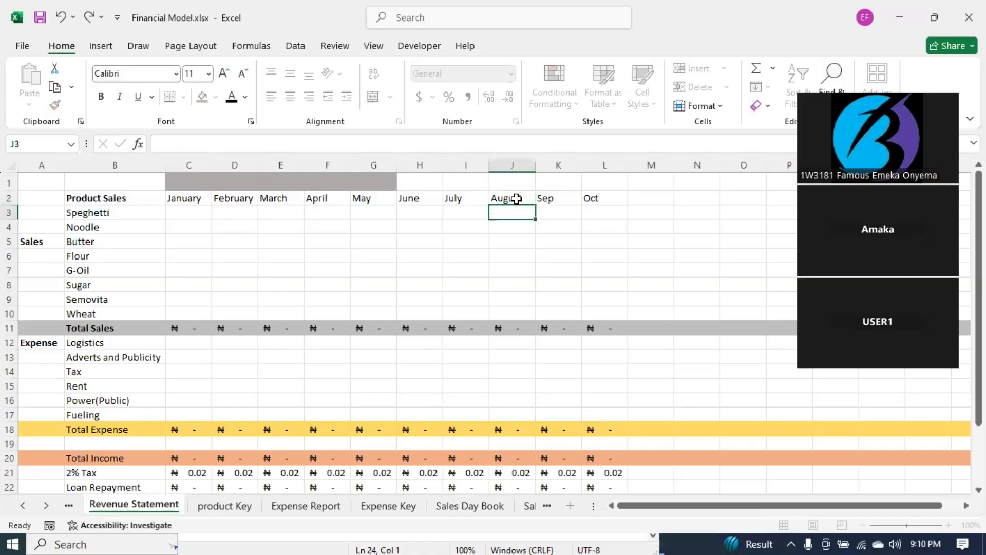
double_click(571, 198)
text(te)
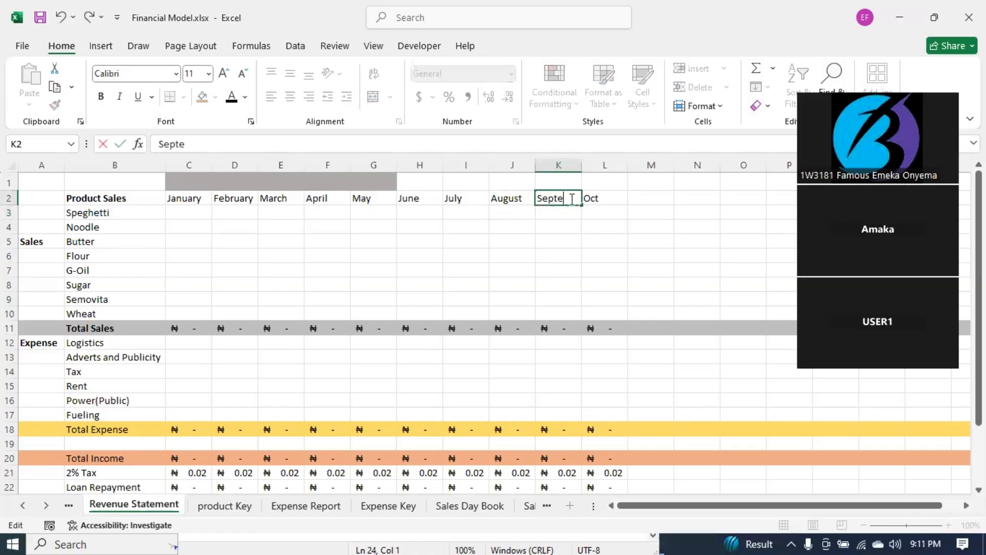
text(mber)
key(Return)
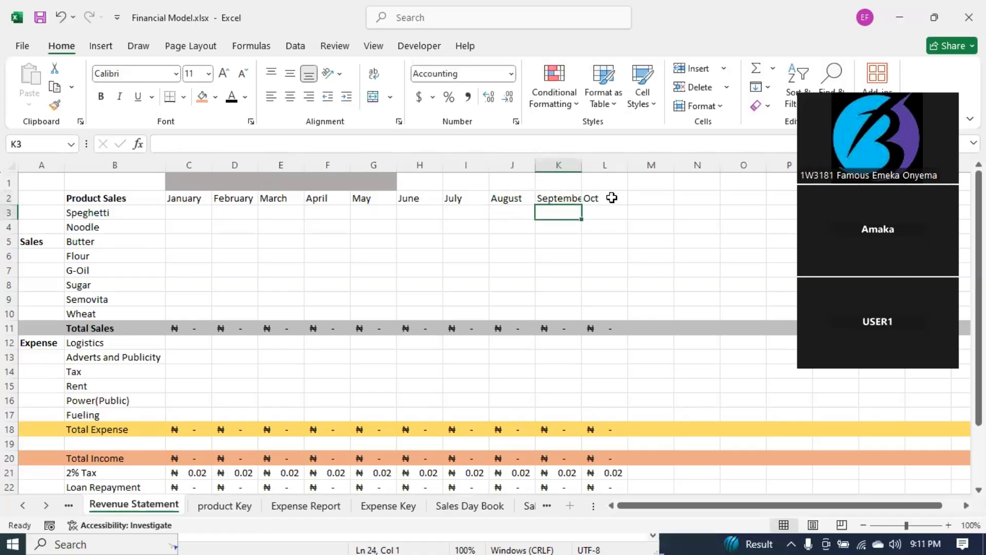
double_click(615, 197)
text(ober)
key(Return)
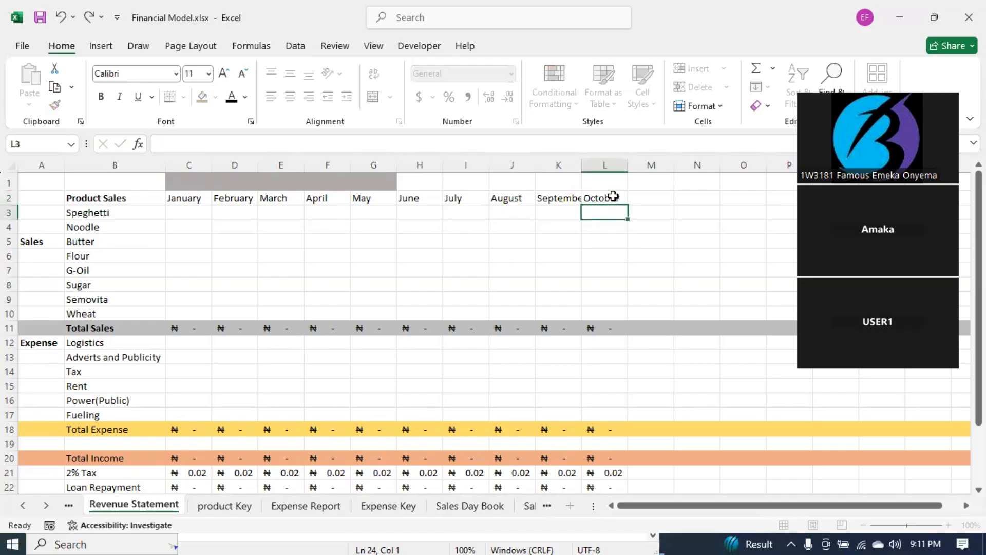
click(189, 211)
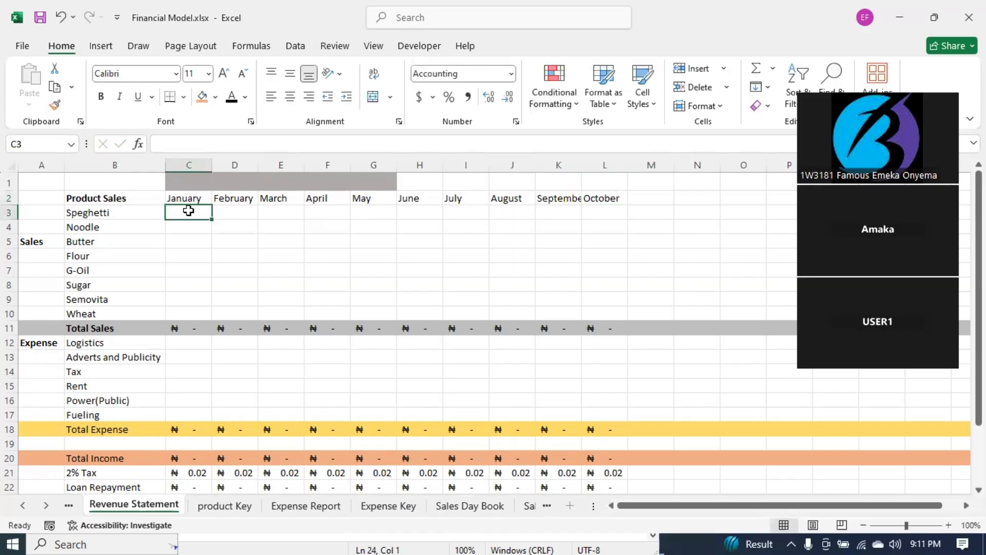
text(=sum)
key(Tab)
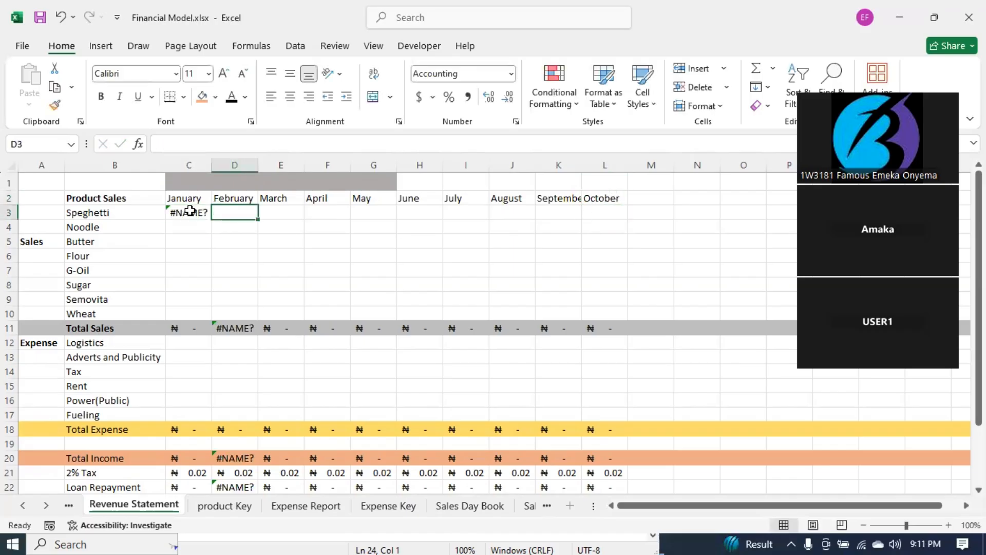
click(190, 211)
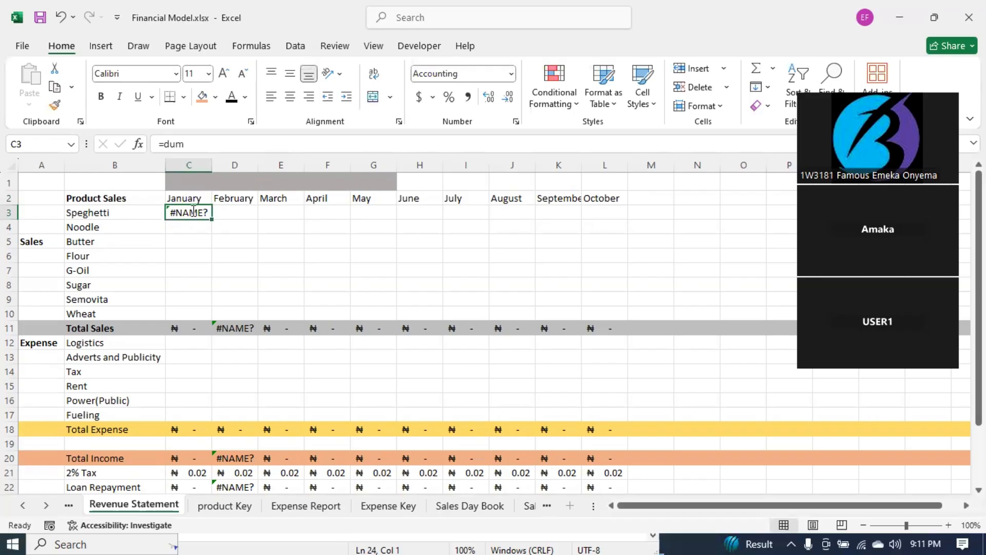
text(=dum)
key(BackSpace)
key(BackSpace)
key(BackSpace)
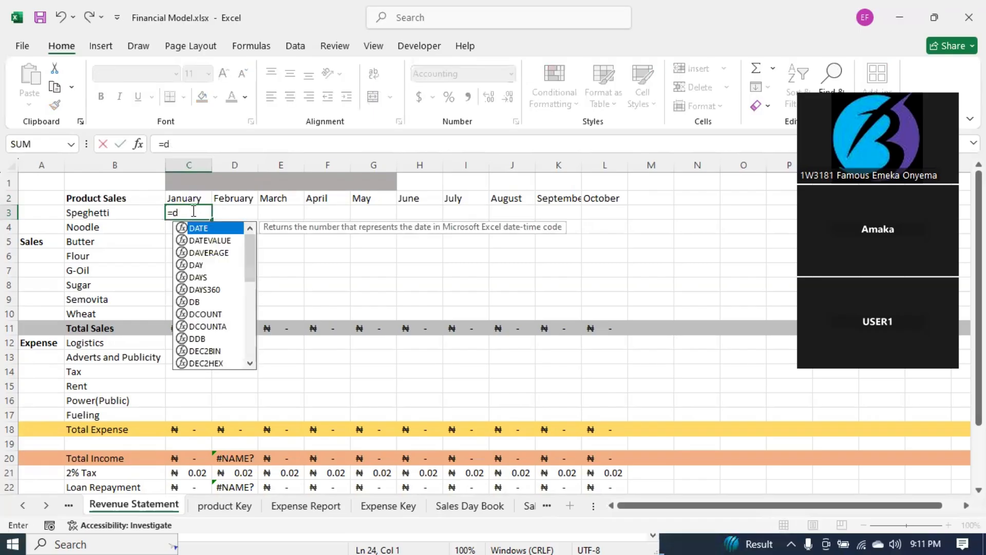
text(sumif)
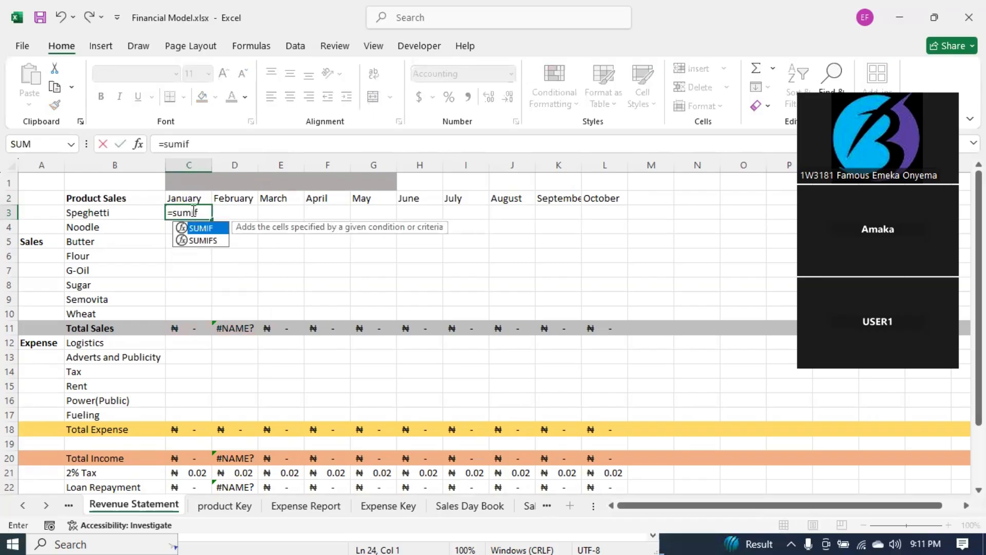
key(Tab)
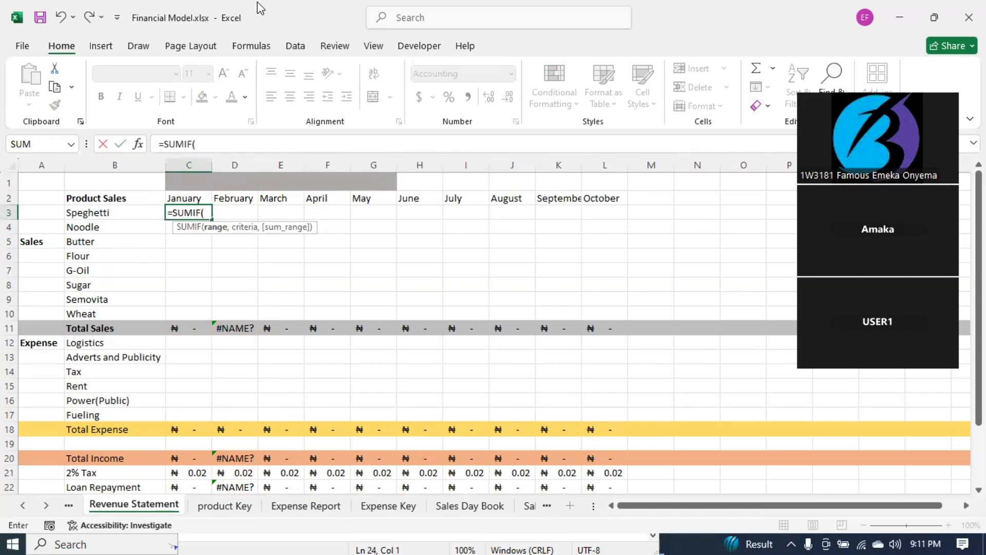
key(ctrl+Return)
click(301, 385)
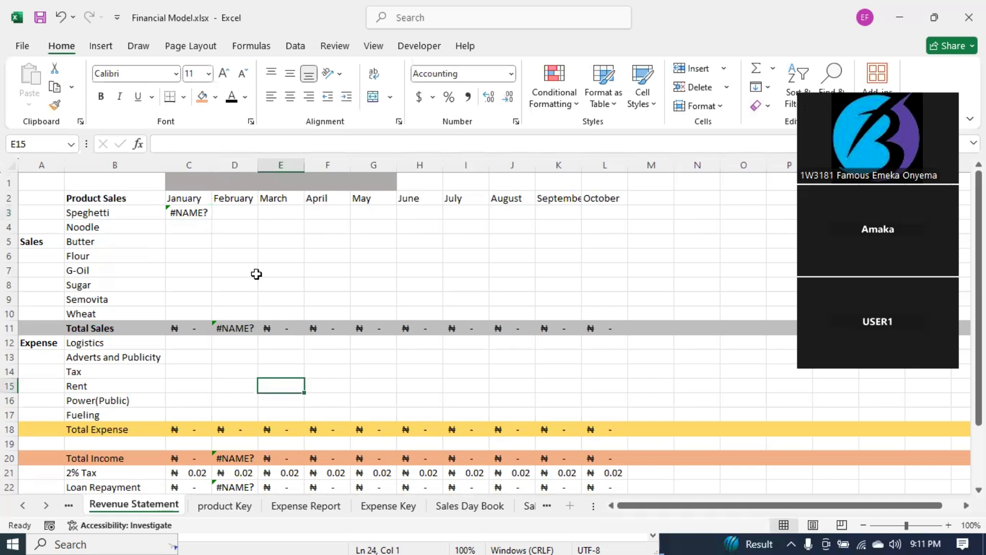
click(193, 213)
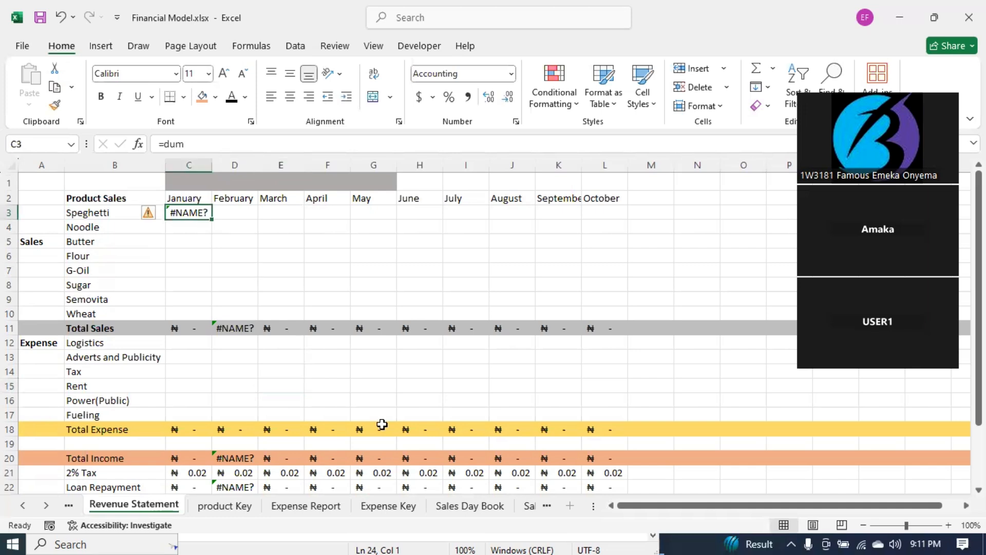
text(=sumfis)
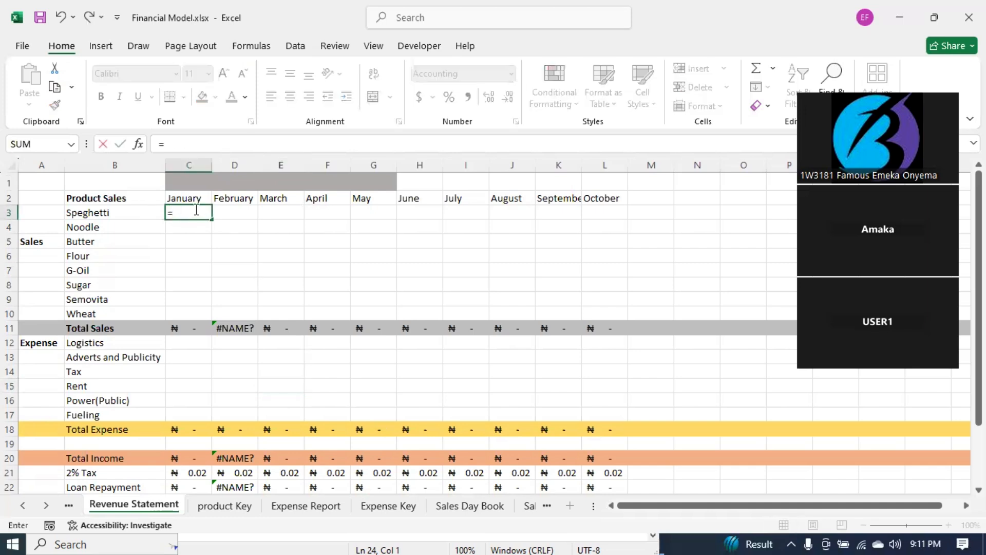
key(Tab)
Step: Start a SUMIF formula in C3 with 'Revenue Statement'!C:G as the range and the product name in B3 as the criterion
click(195, 209)
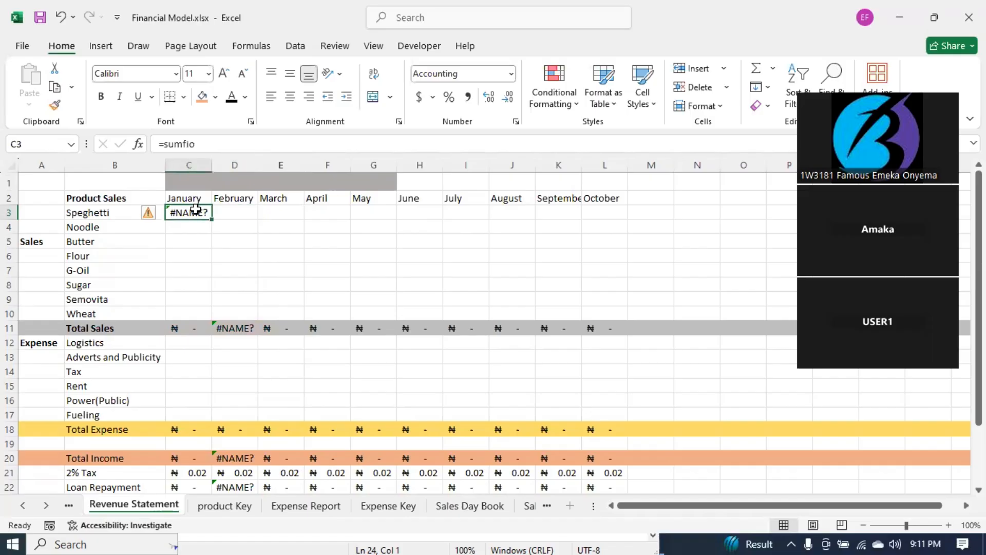
text(=si)
key(BackSpace)
text(u)
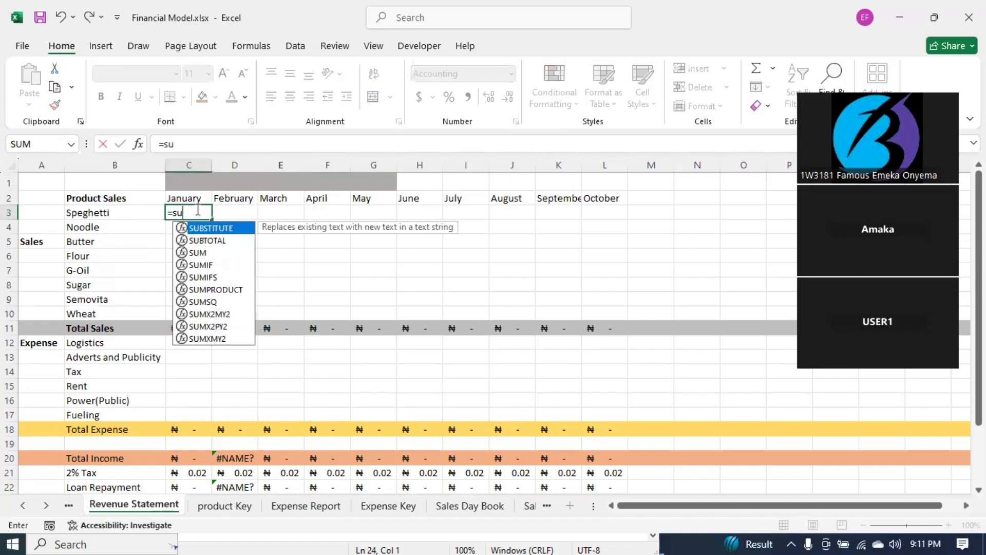
text(mif)
key(Tab)
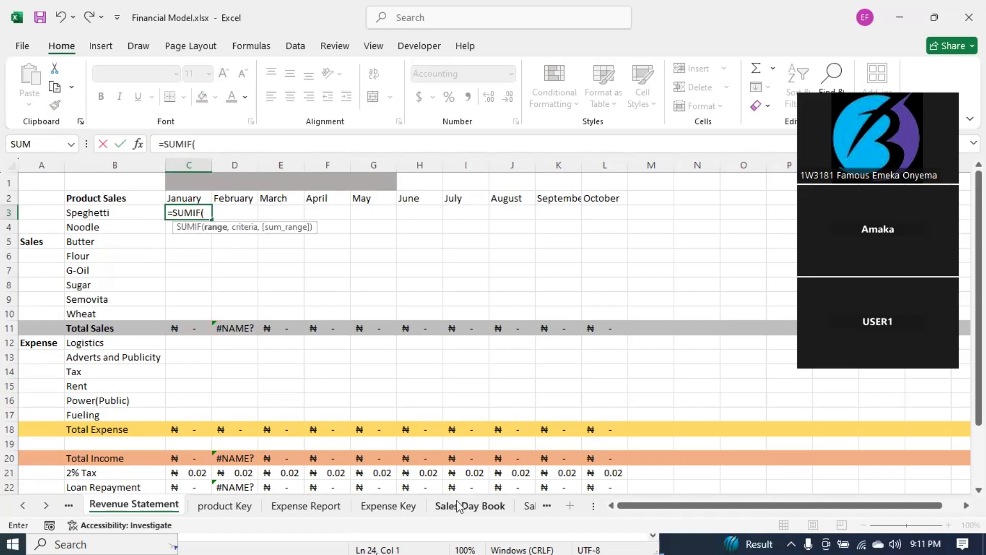
click(434, 508)
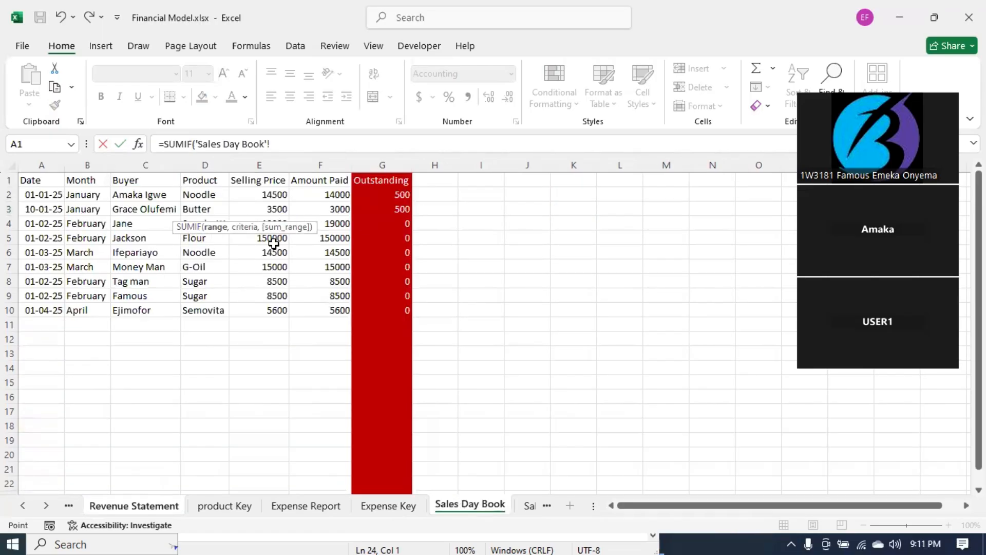
click(192, 164)
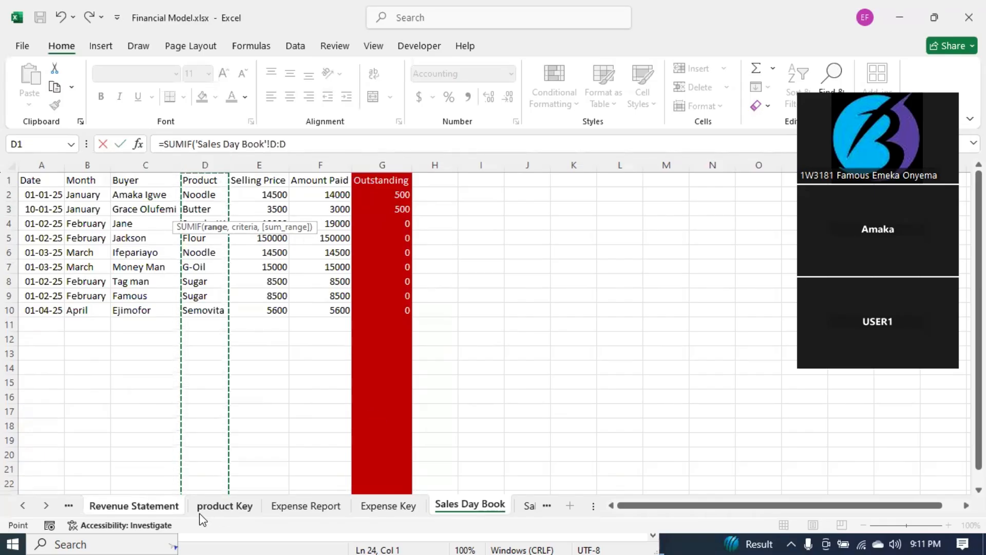
click(159, 507)
text(,)
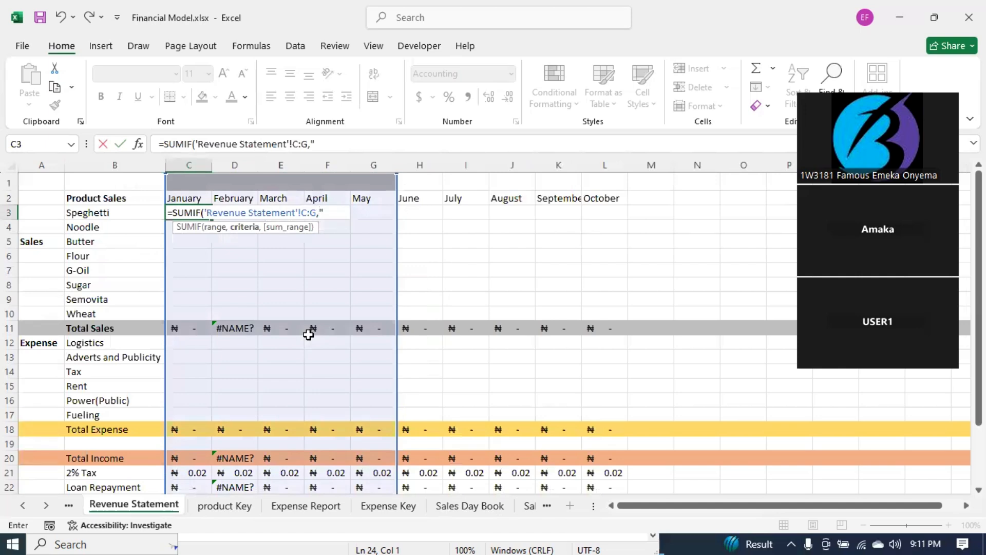
click(120, 212)
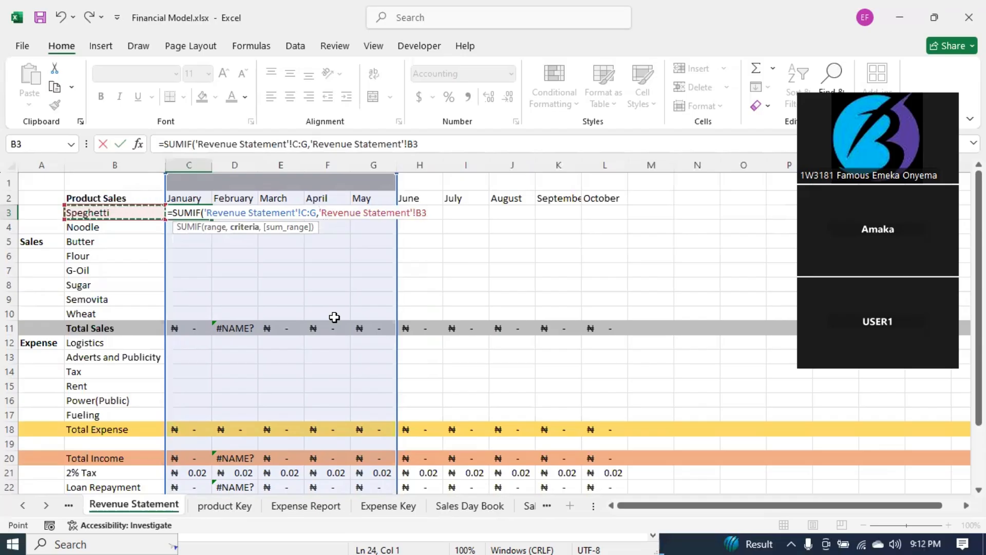
text(,)
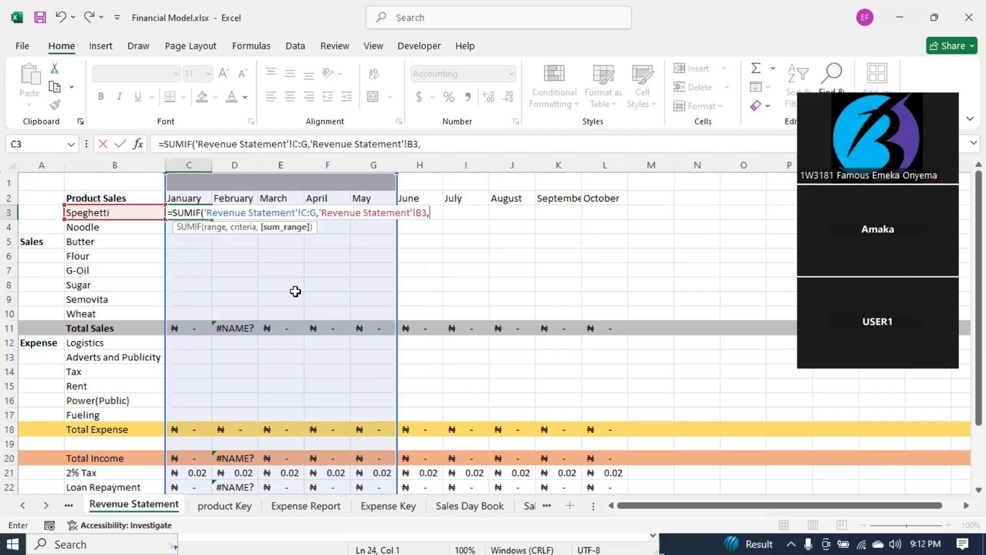
Step: Change the function in the C3 formula to SUMIFS and add 'Revenue Statement'!B:B as the third argument
click(199, 212)
text(S)
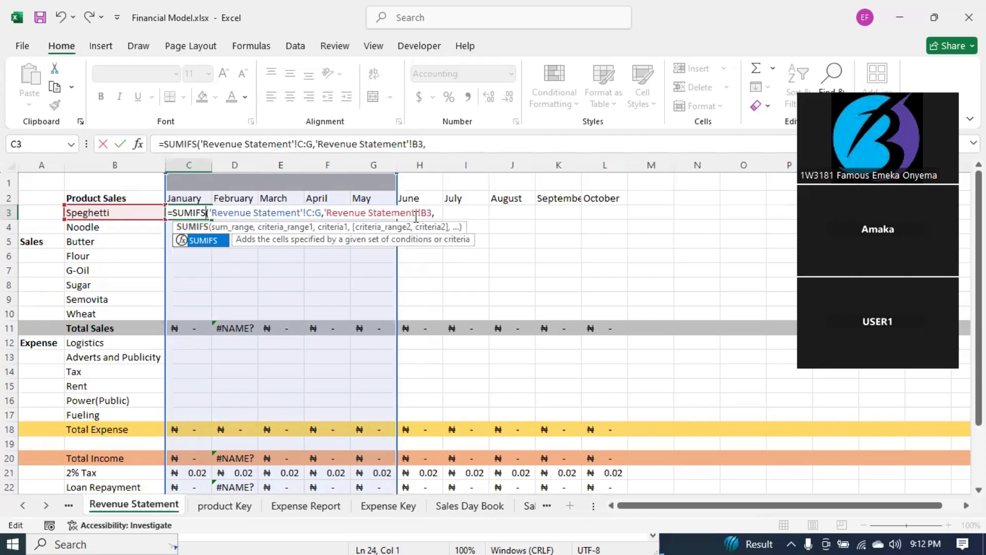
click(437, 212)
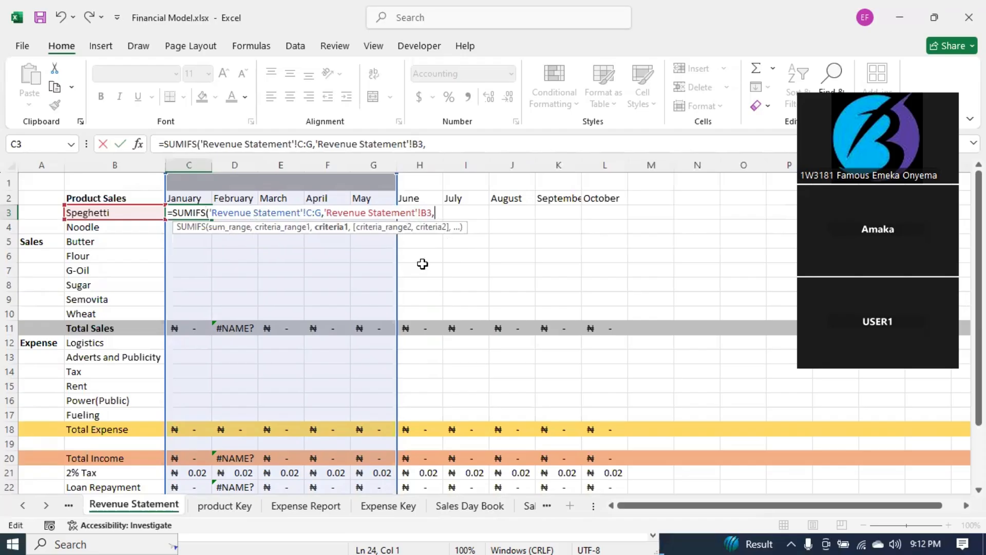
click(455, 507)
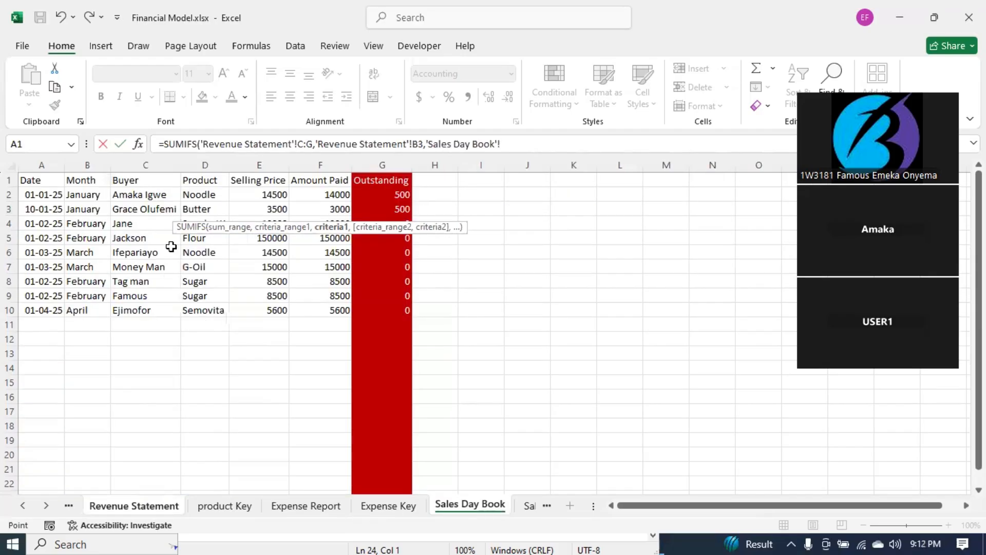
click(87, 165)
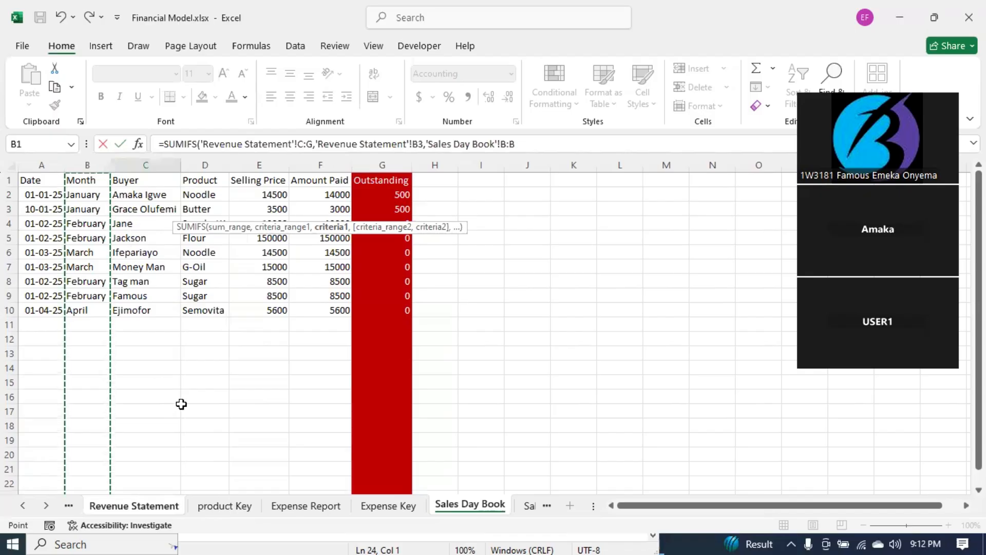
click(146, 507)
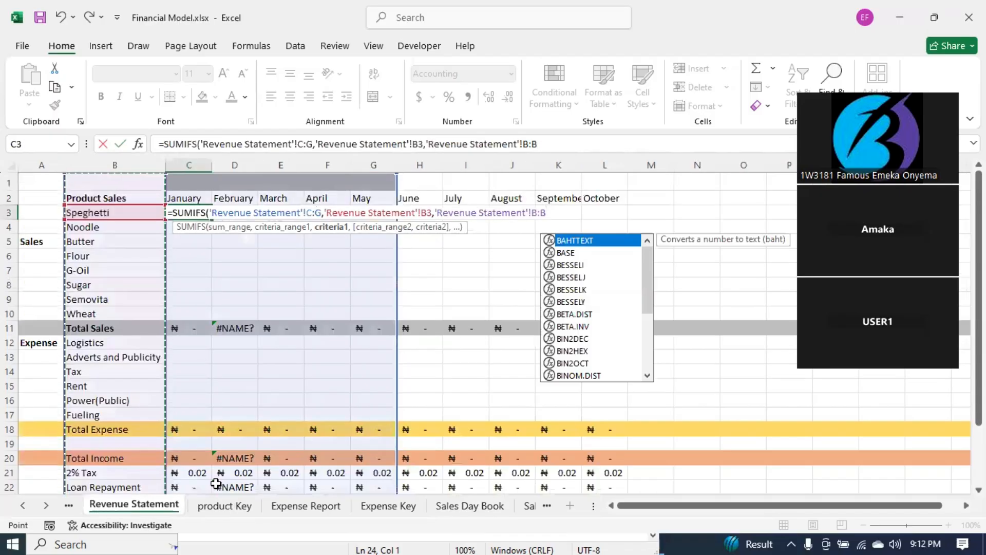
text(,)
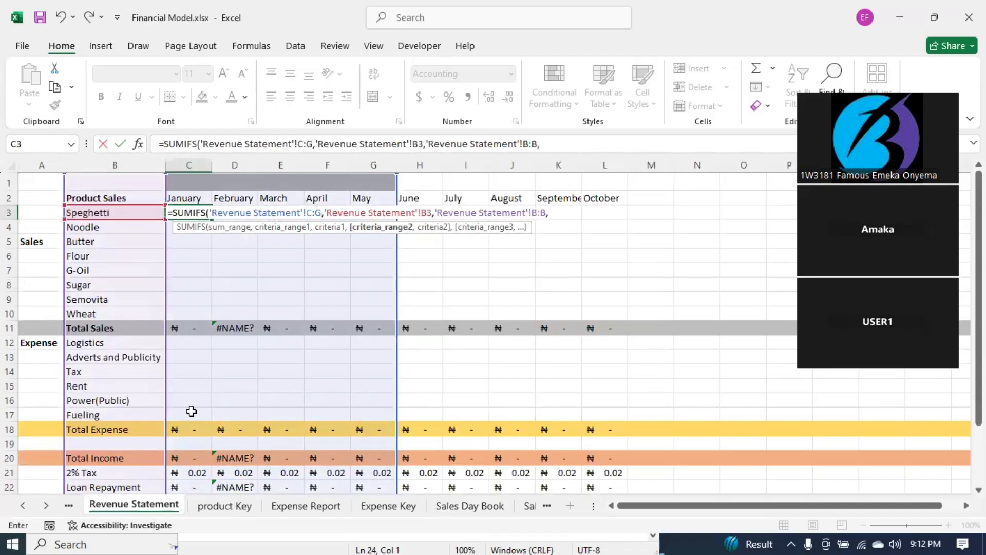
Step: Add the January header C2 and the Sales Day Book's Amount Paid column F:F to the C3 formula, and accept the suggested correction
click(194, 199)
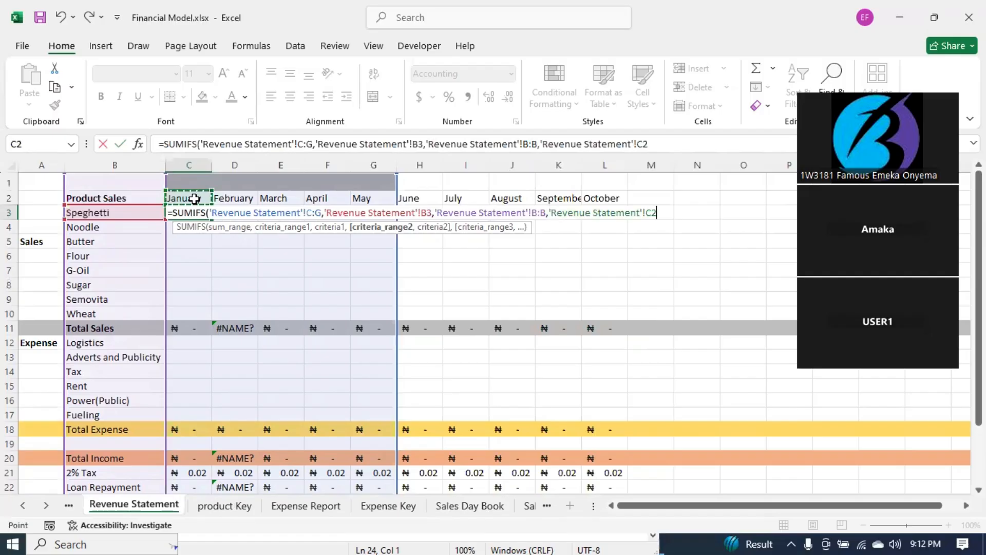
text(,)
click(470, 504)
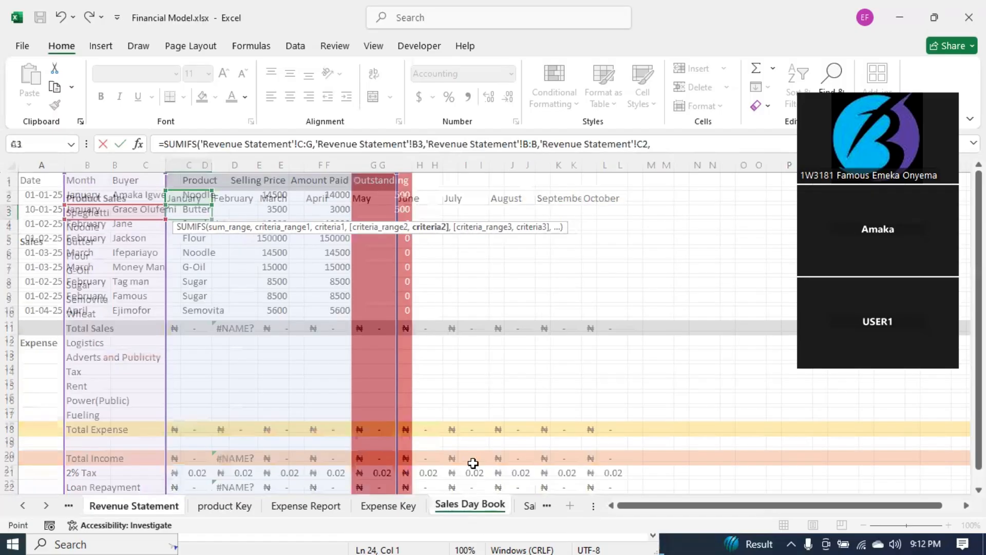
click(324, 165)
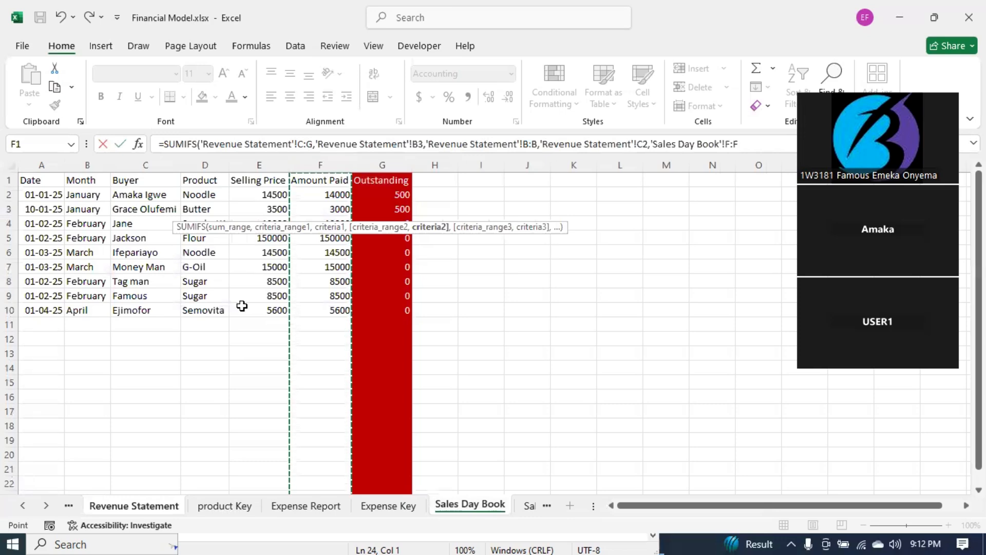
key(Return)
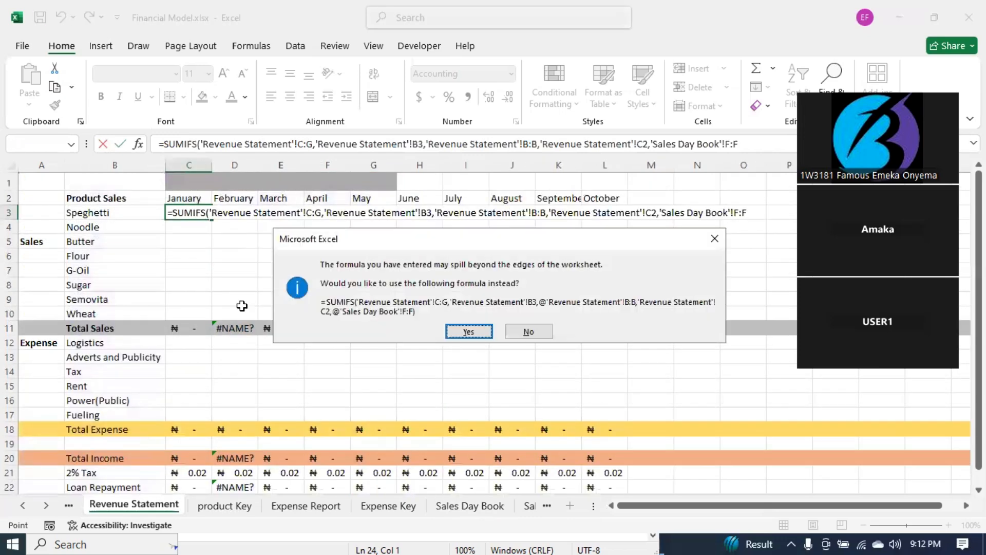
key(Return)
click(184, 211)
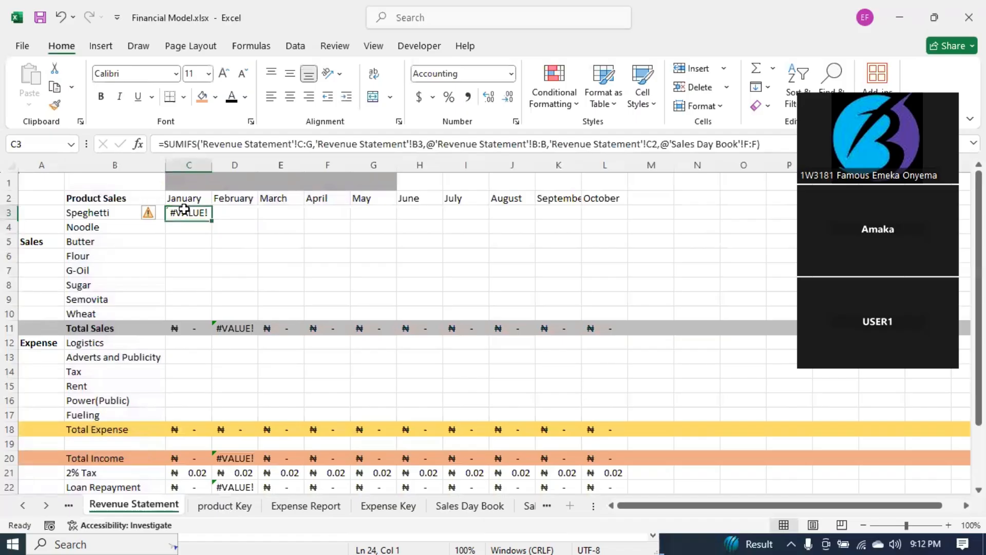
text(=su)
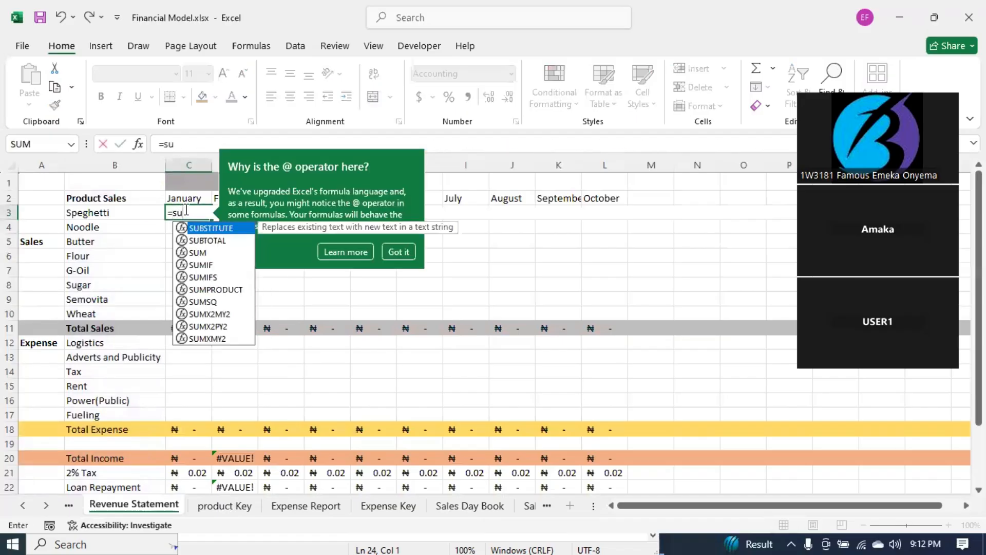
text(mofs)
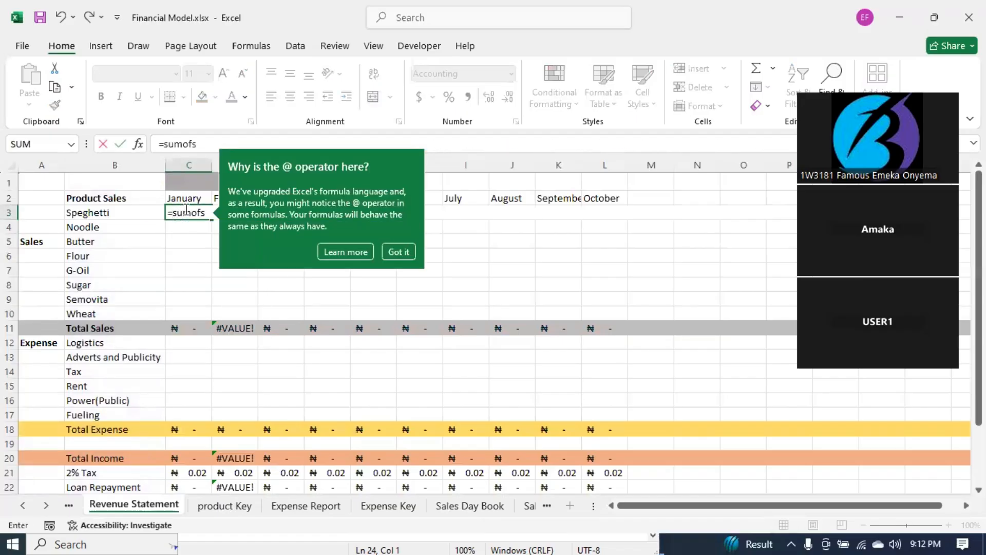
key(BackSpace)
key(BackSpace)
key(BackSpace)
key(BackSpace)
key(BackSpace)
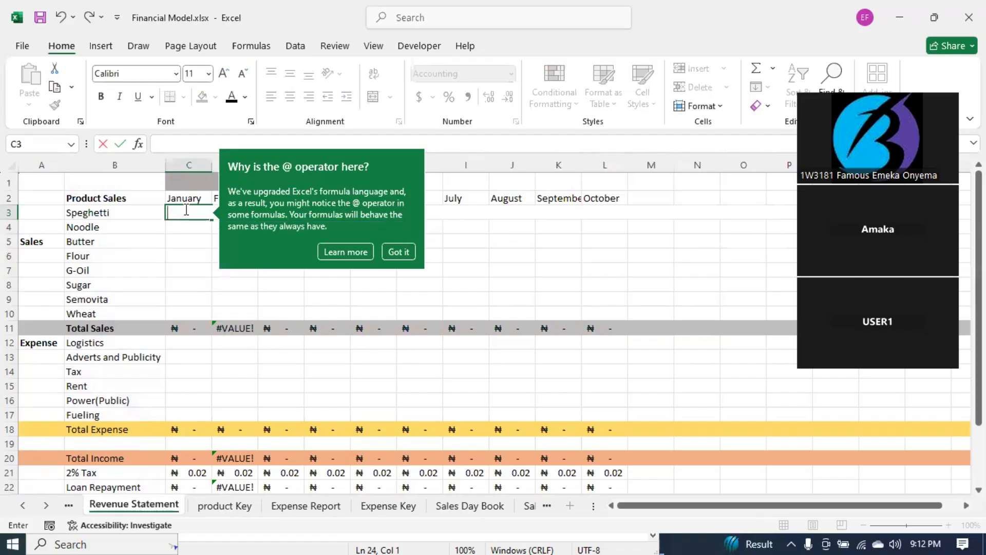
text(=)
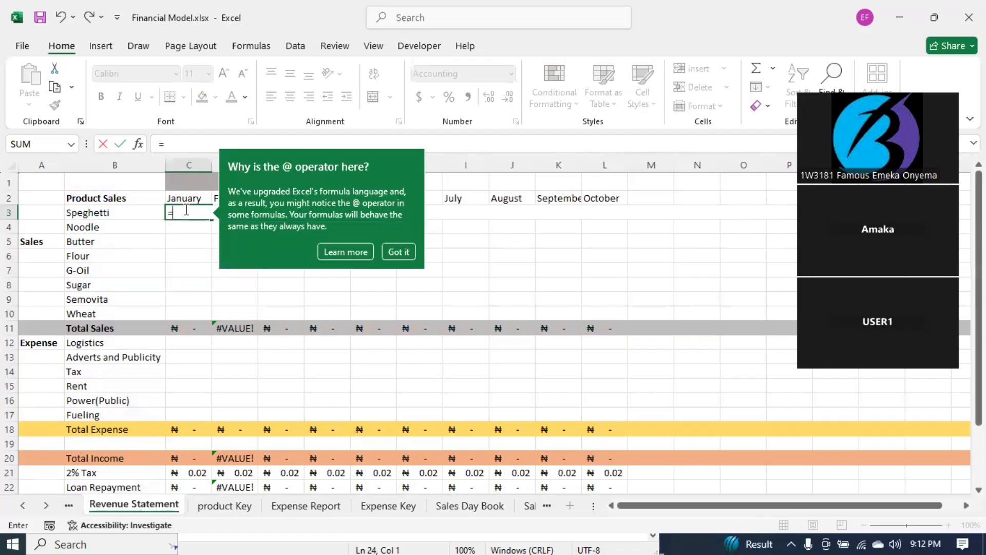
text(SUMIFS()
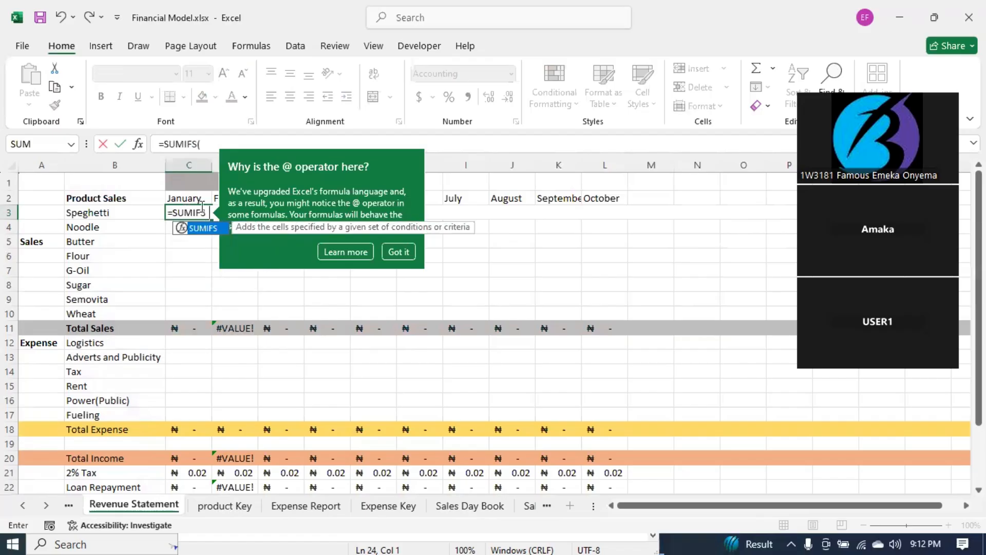
click(398, 251)
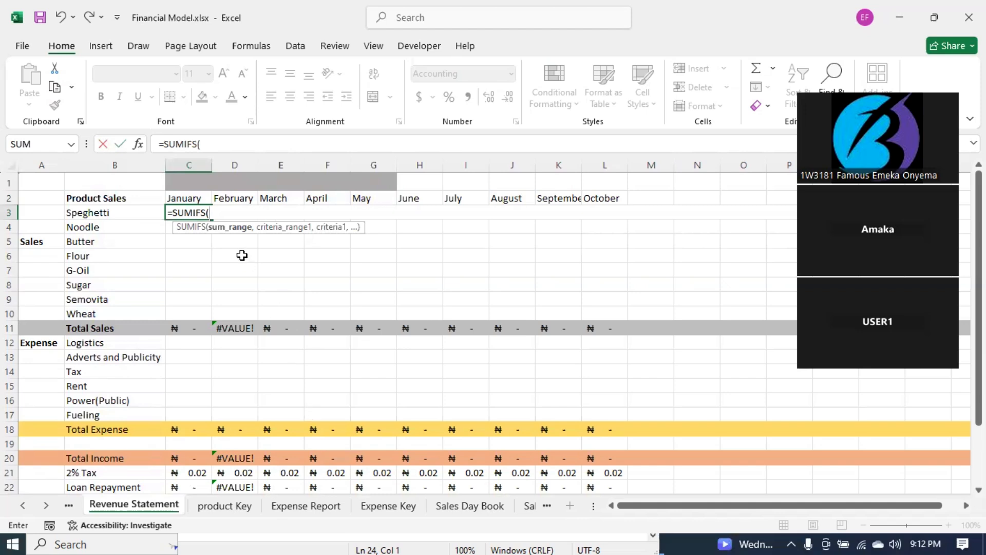
click(469, 506)
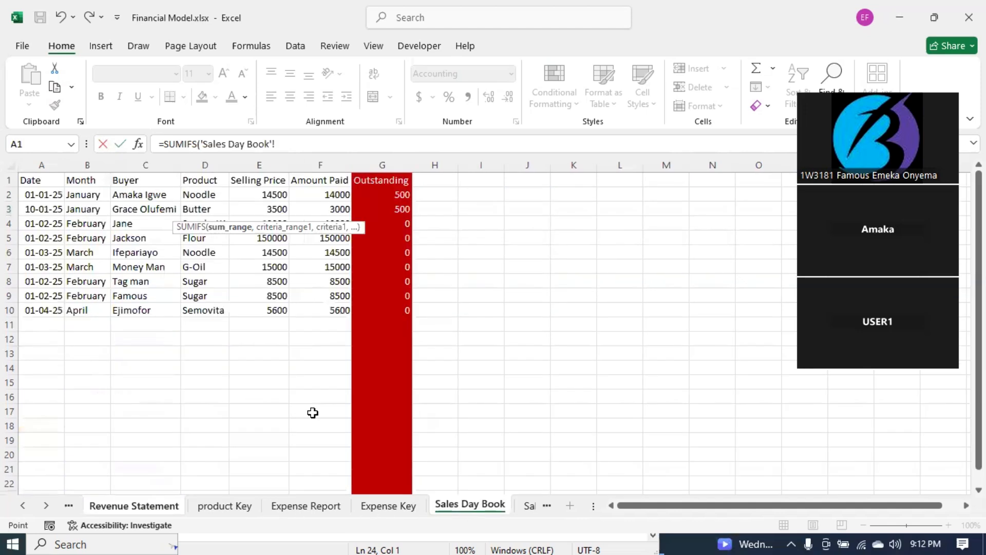
click(202, 163)
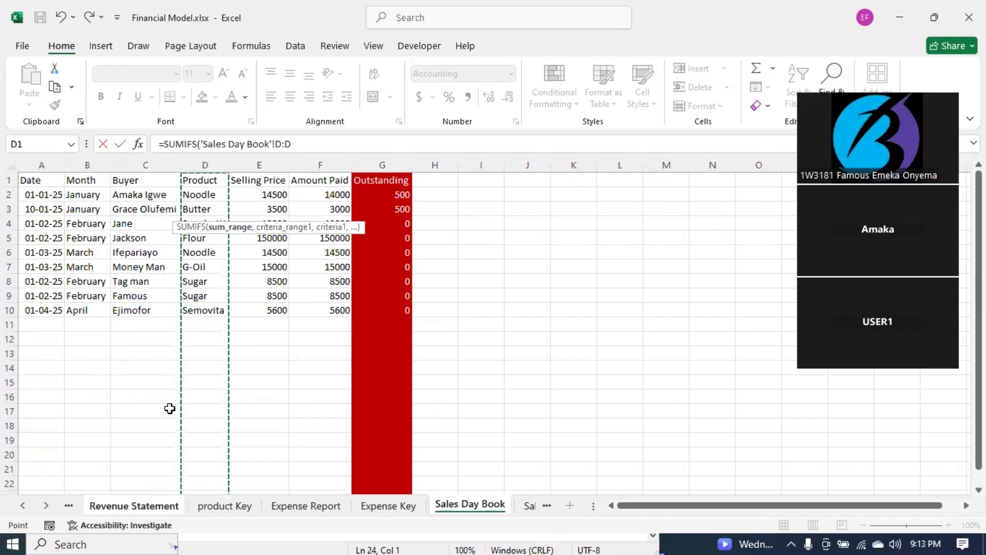
key(Return)
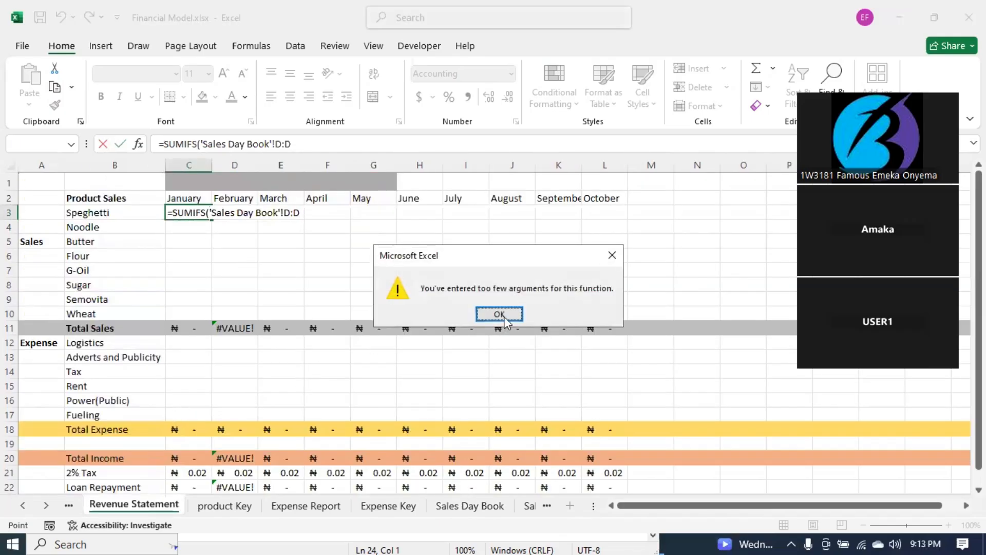
key(Return)
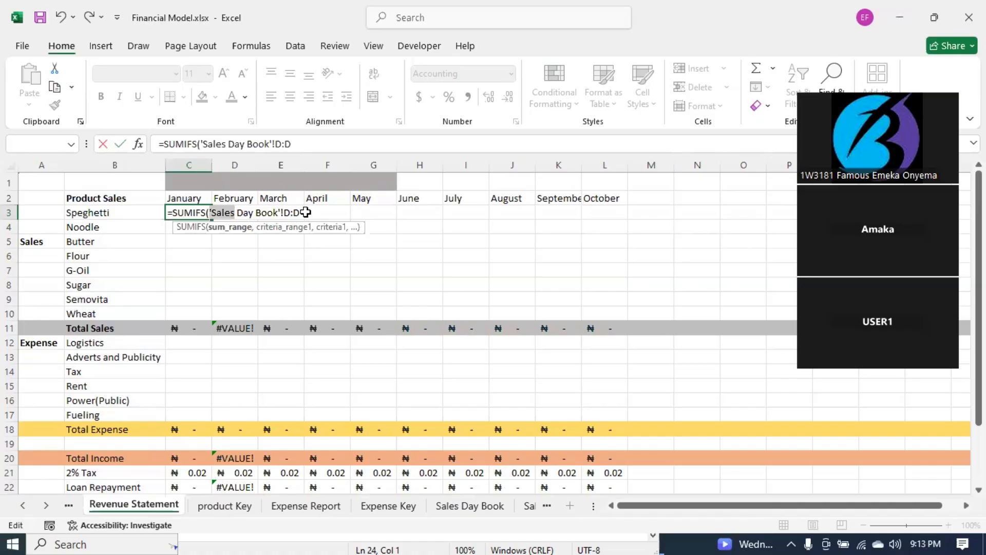
click(305, 212)
key(Escape)
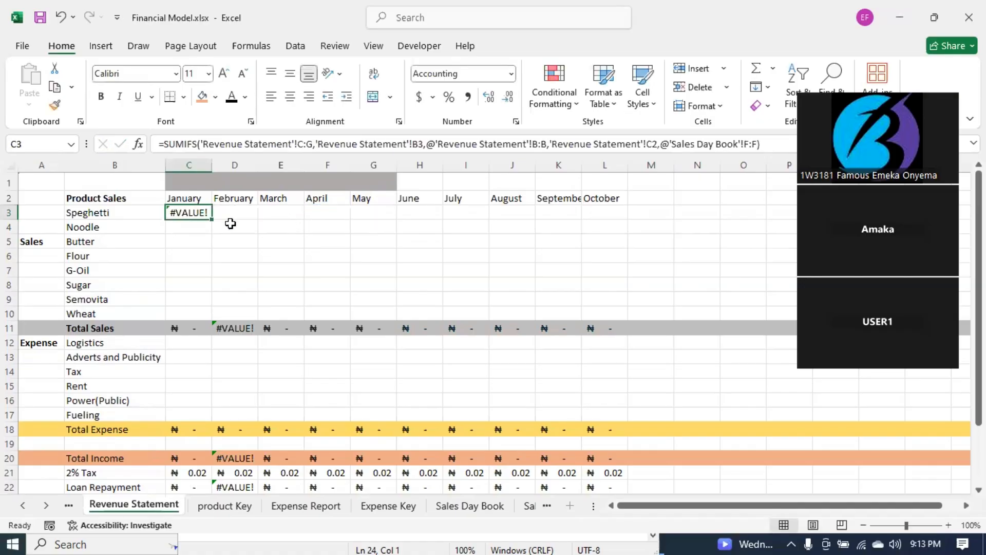
Step: Replace the formula in C3 with a new, empty SUMIFS function
text(=SUMIF()
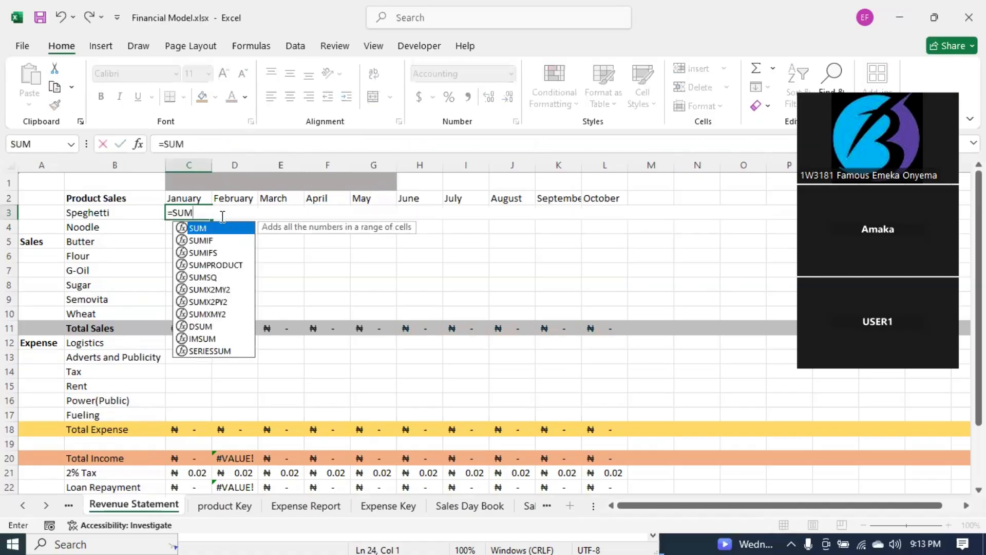
key(BackSpace)
key(BackSpace)
text(FS()
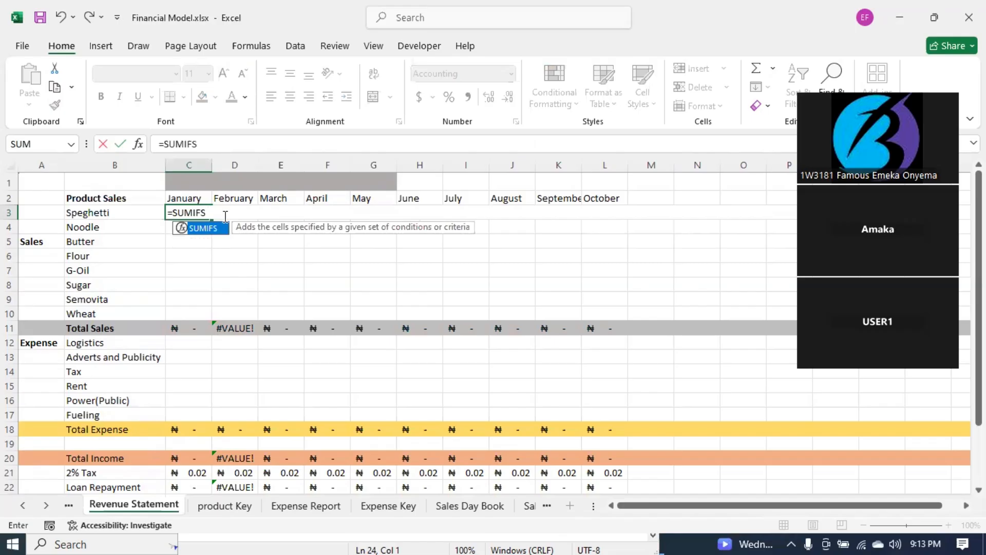
click(445, 508)
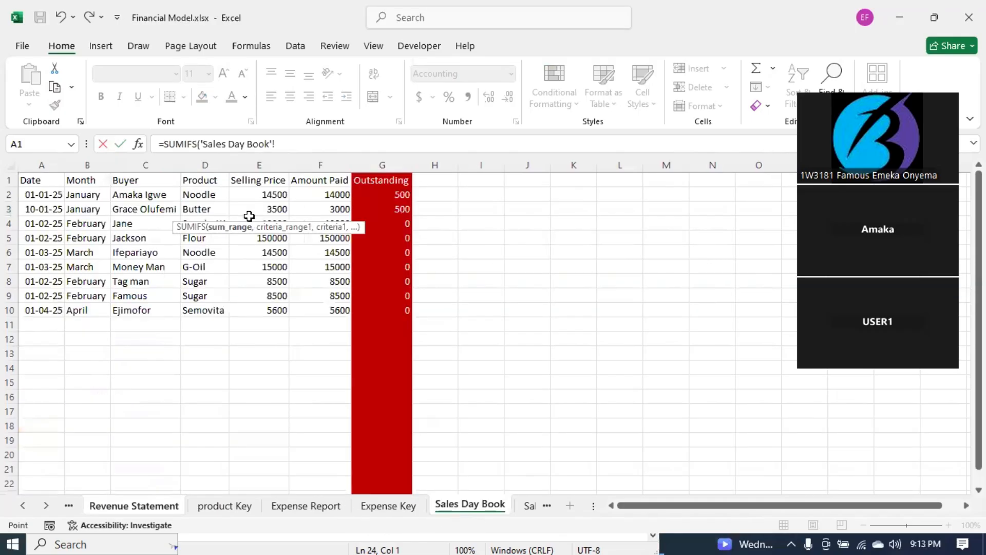
click(218, 164)
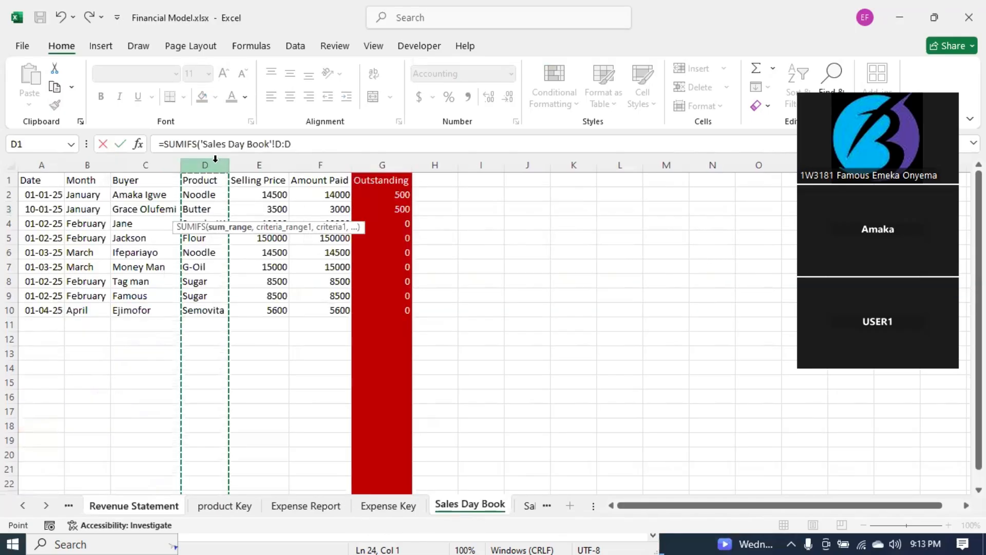
click(143, 511)
text(C:G,)
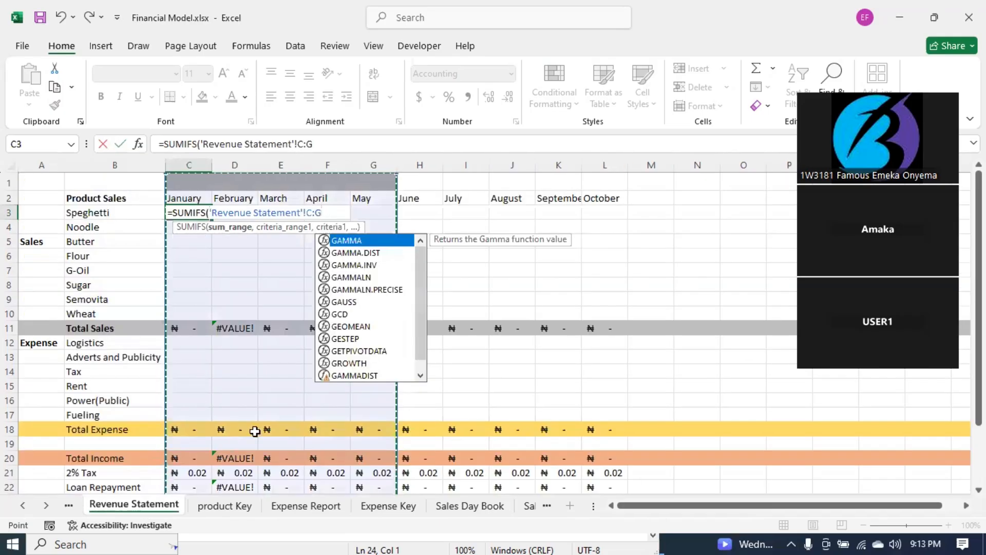
click(95, 213)
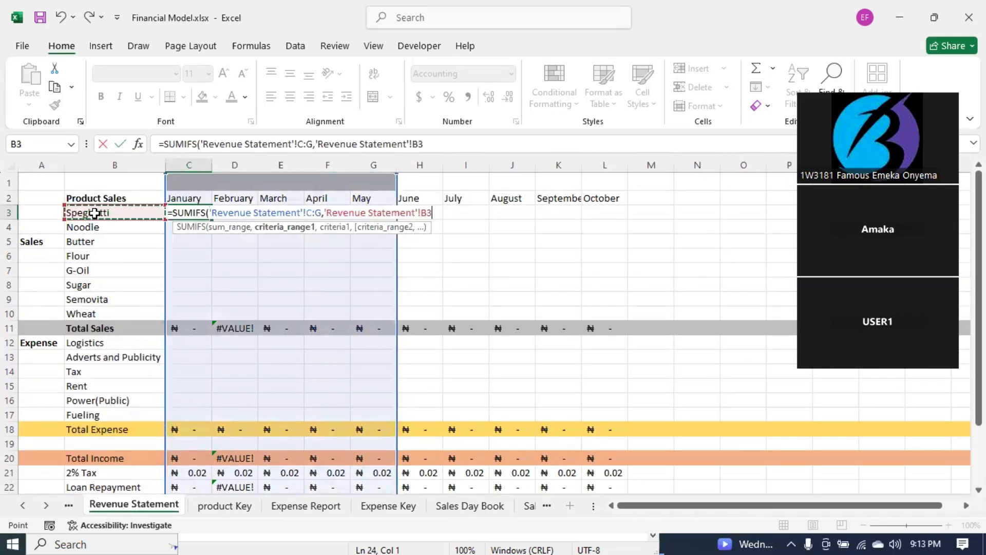
text(,)
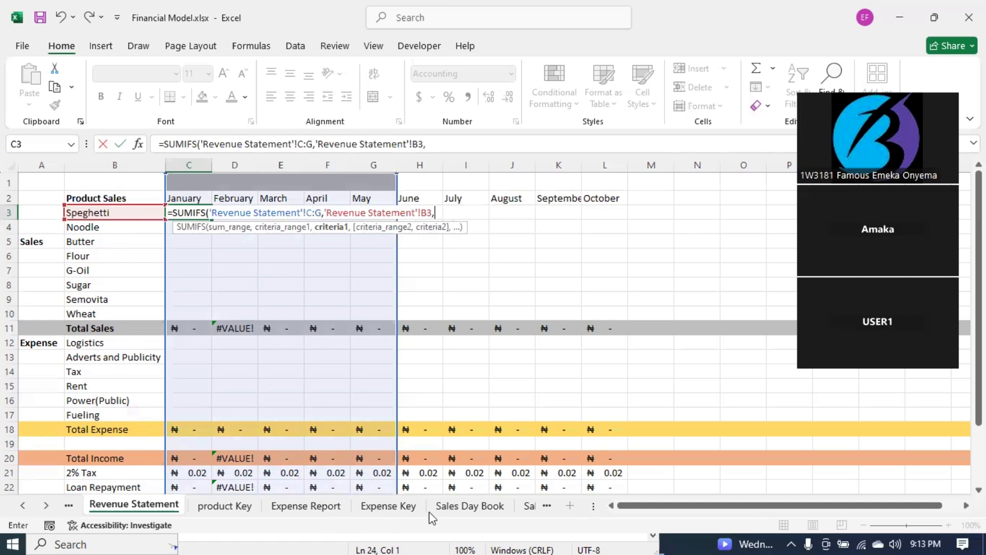
click(446, 508)
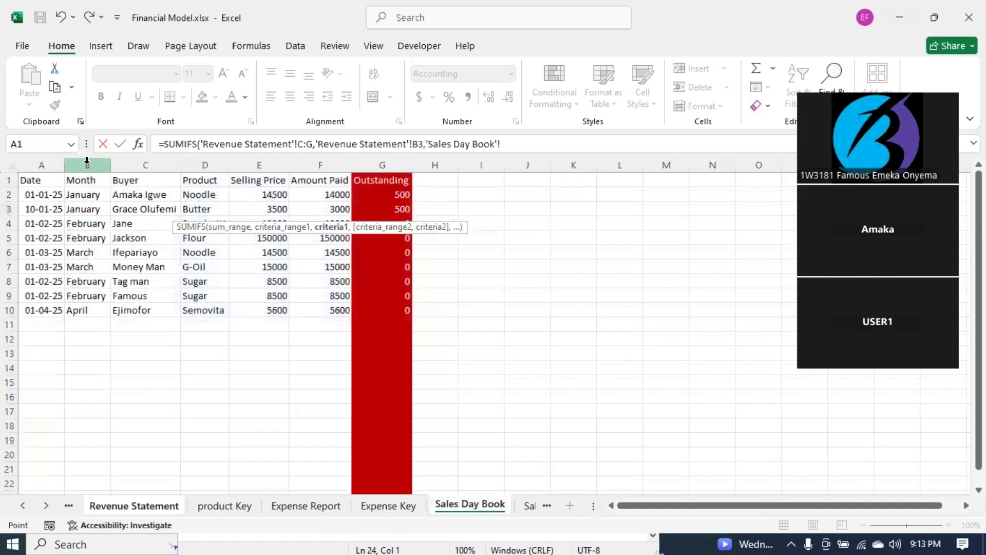
click(87, 161)
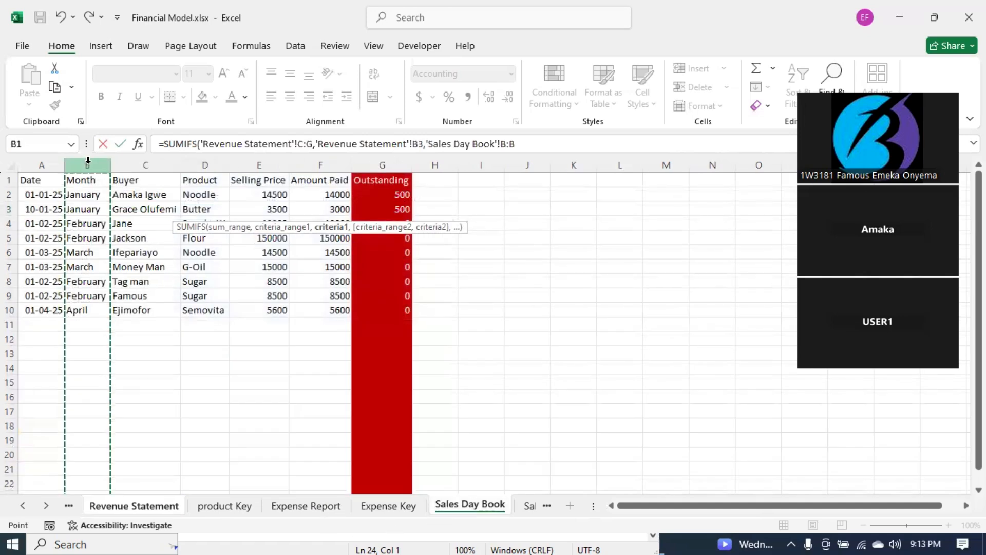
click(146, 506)
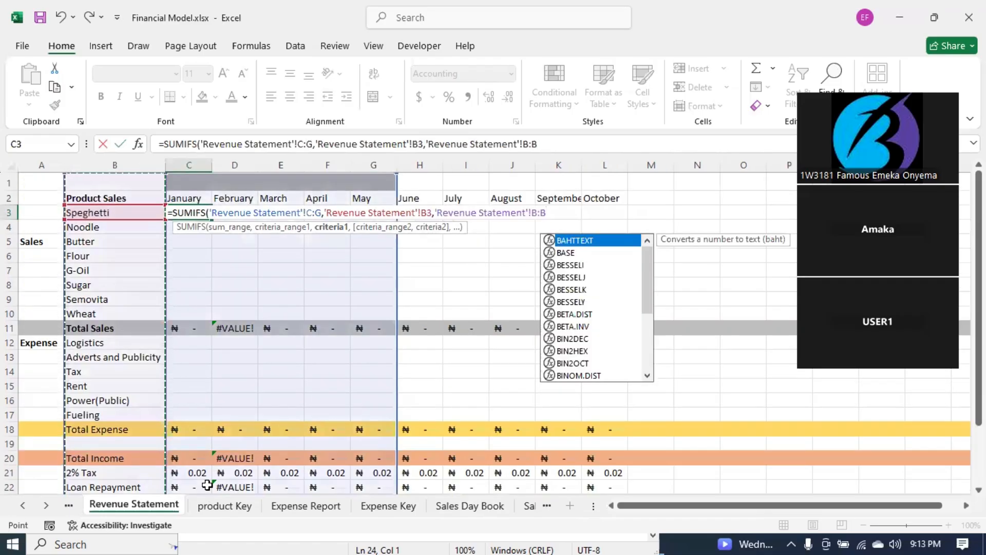
text(,"Jani)
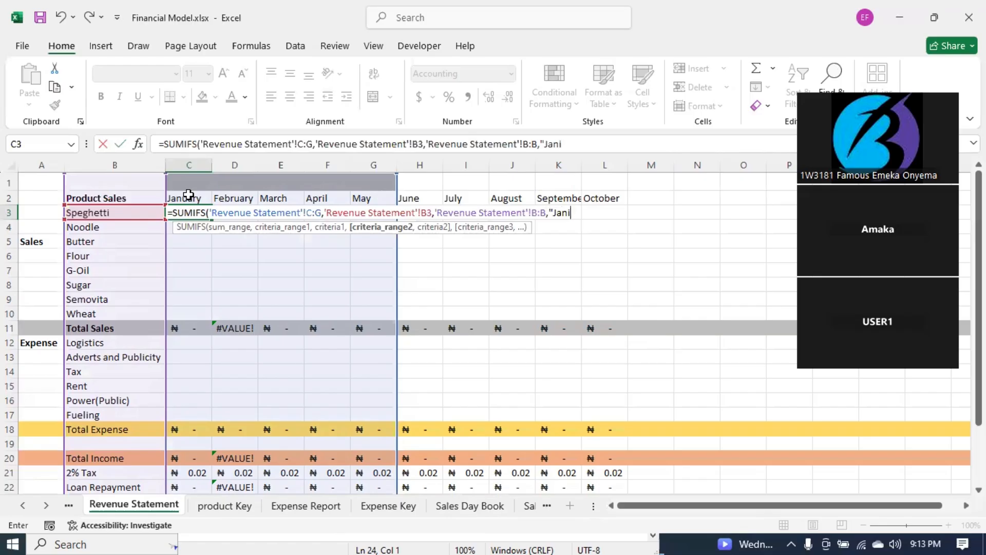
key(BackSpace)
text(uary",)
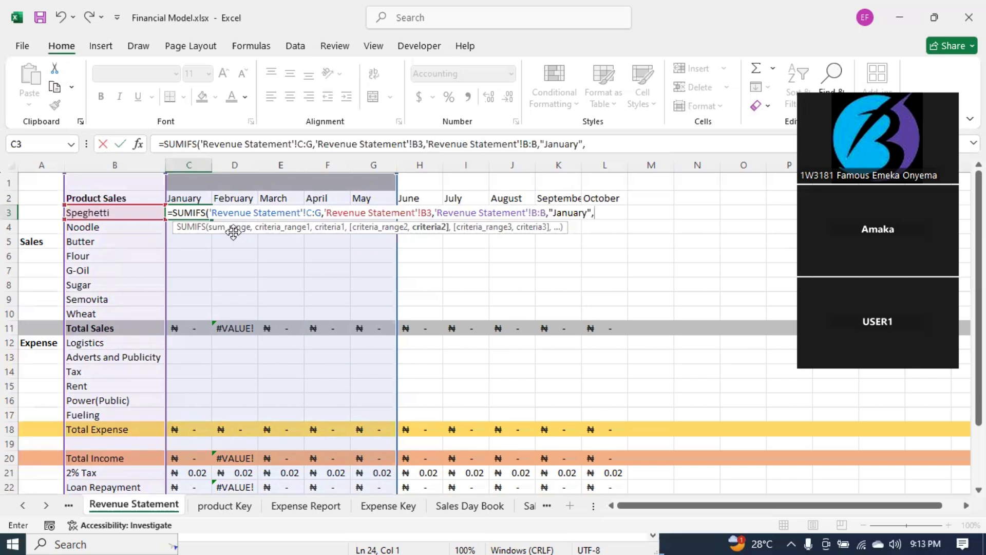
drag(208, 212, 682, 224)
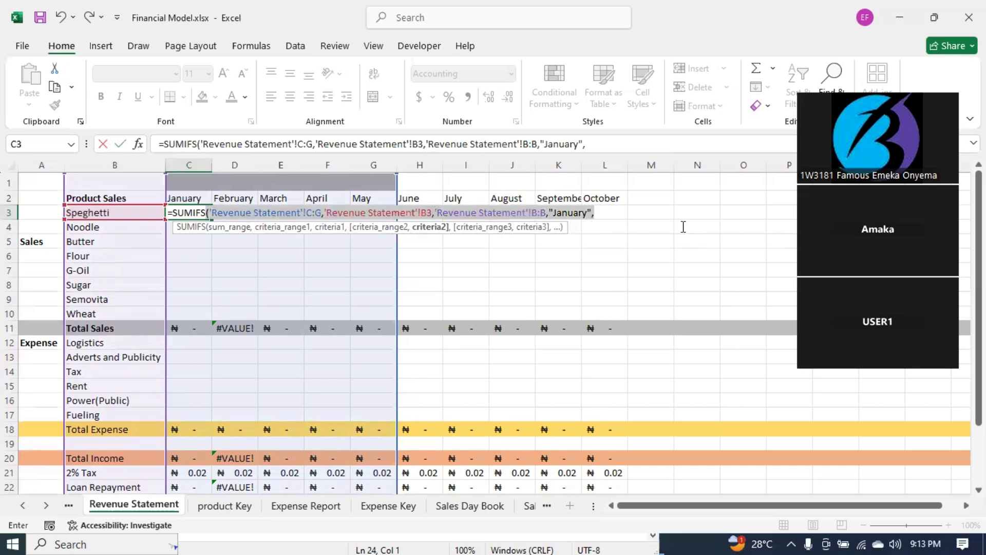
key(BackSpace)
text(()
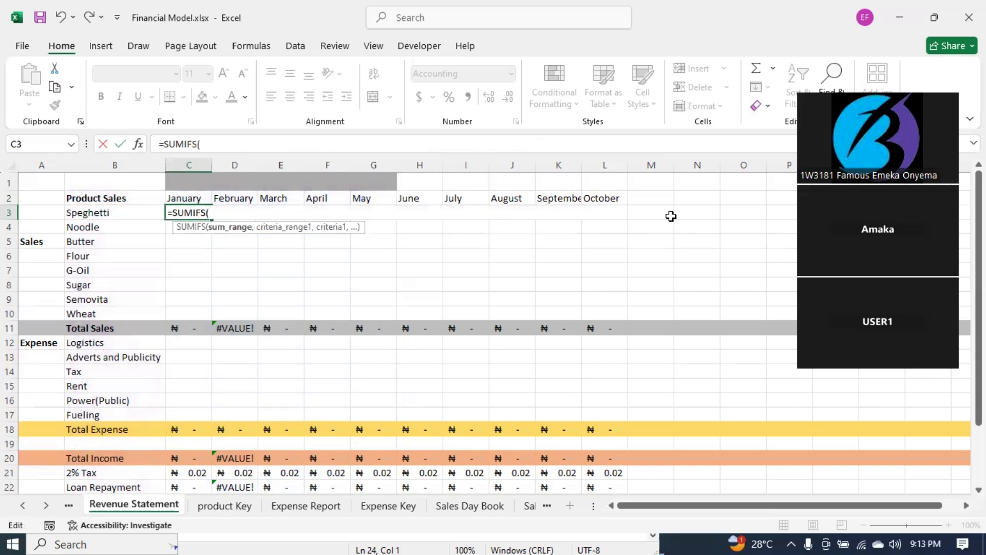
Step: Try 'Revenue Statement'!C:G as both sum range and first criteria range in the C3 formula, with product name B3 as the criterion
click(450, 509)
click(330, 165)
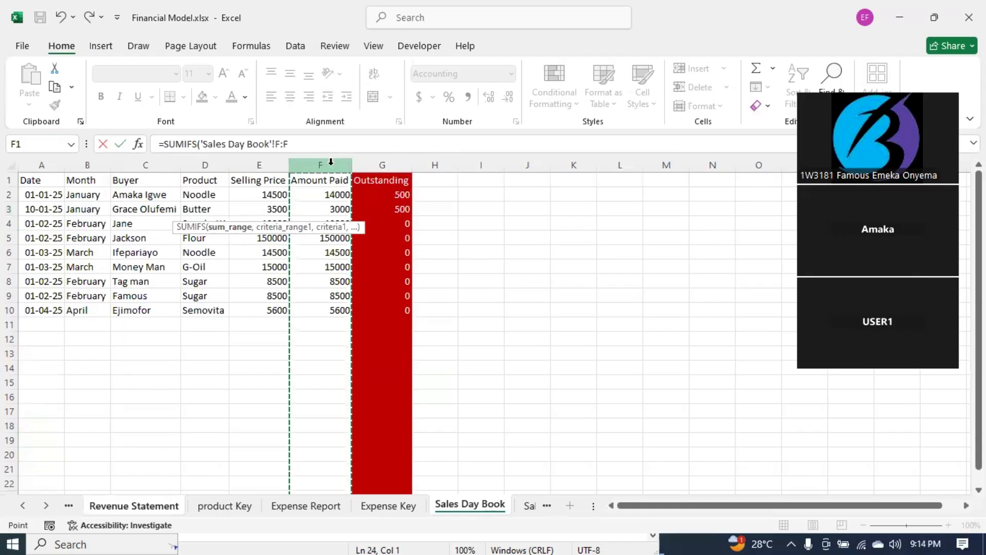
click(147, 508)
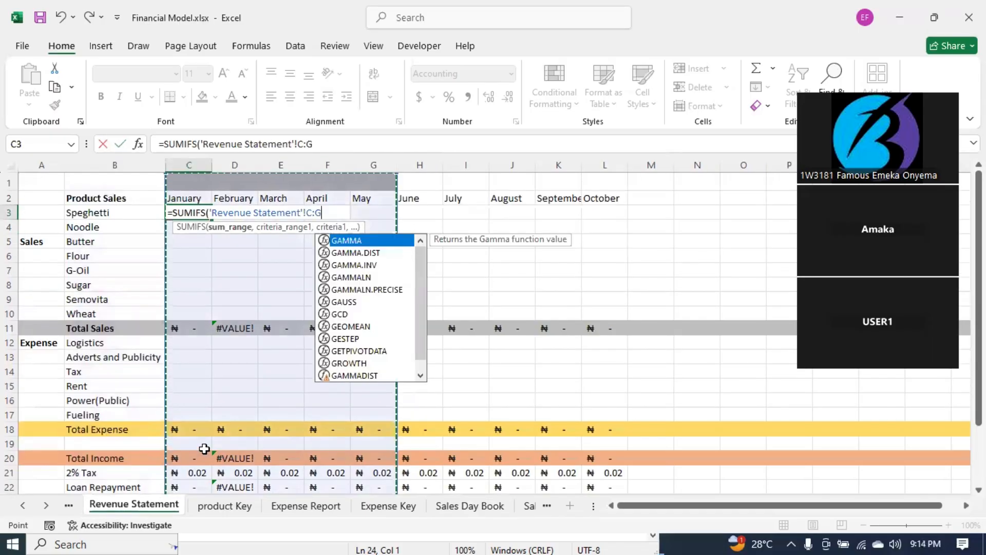
text(,)
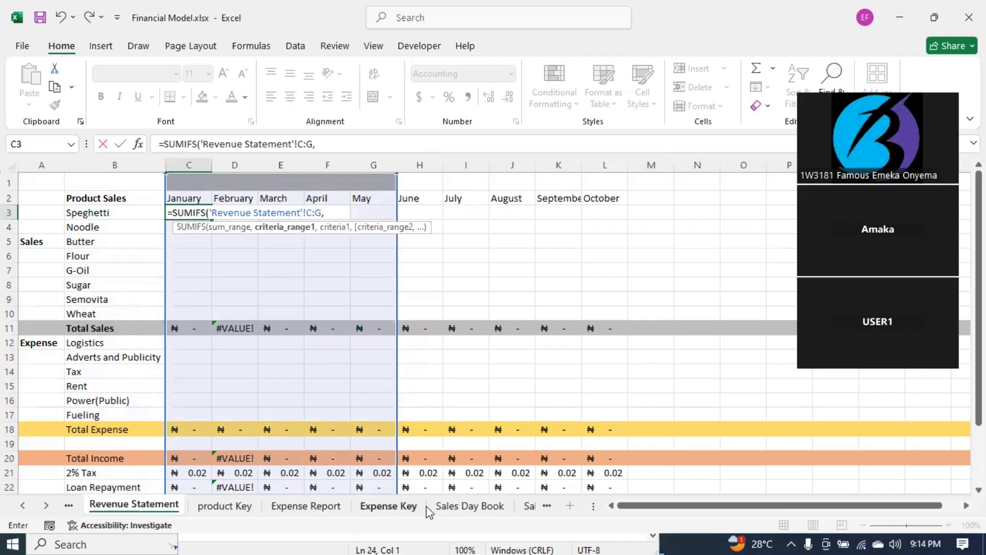
click(462, 505)
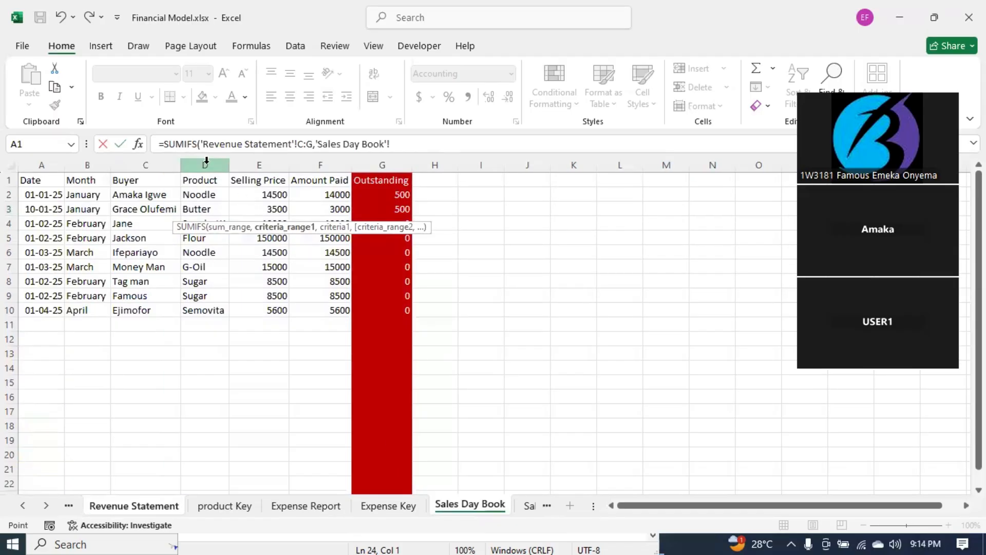
click(207, 163)
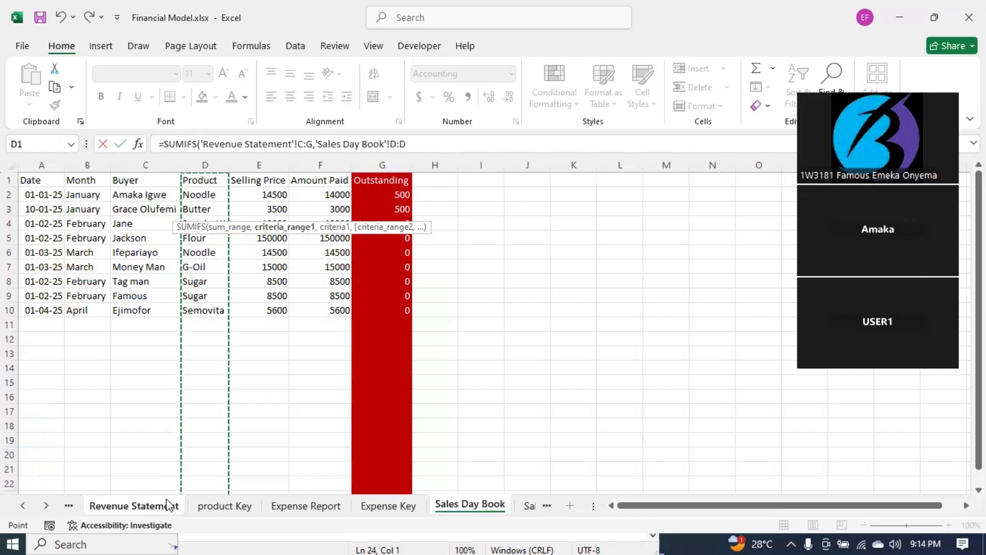
click(140, 506)
text(,)
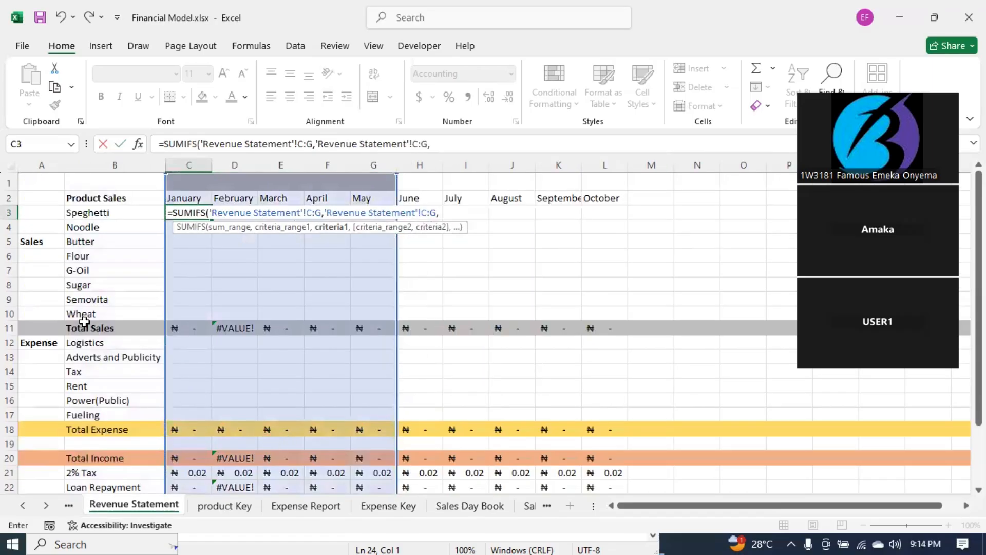
click(89, 213)
text(,)
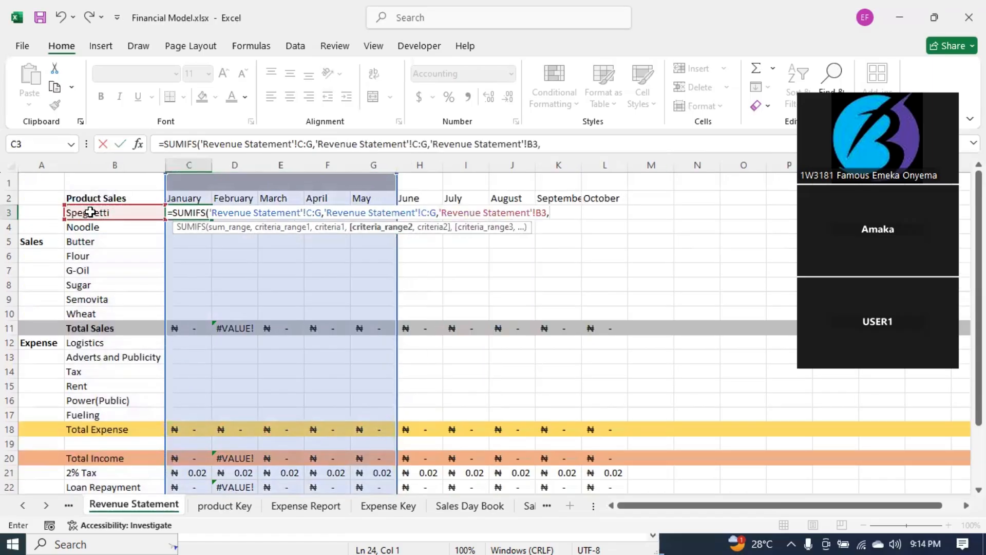
Step: Add 'Revenue Statement'!B:B as the second criteria range with the criterion "January", and commit the C3 formula
click(446, 507)
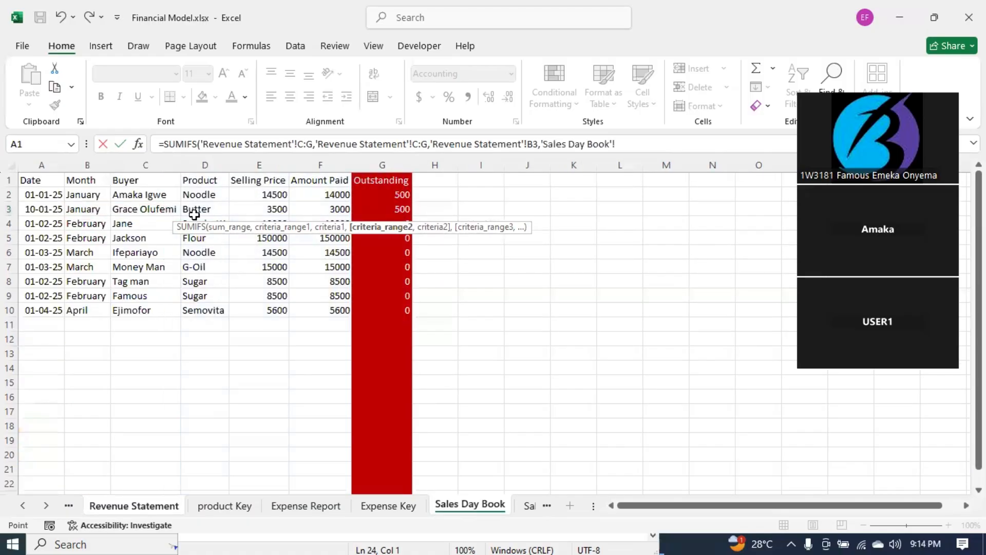
click(102, 165)
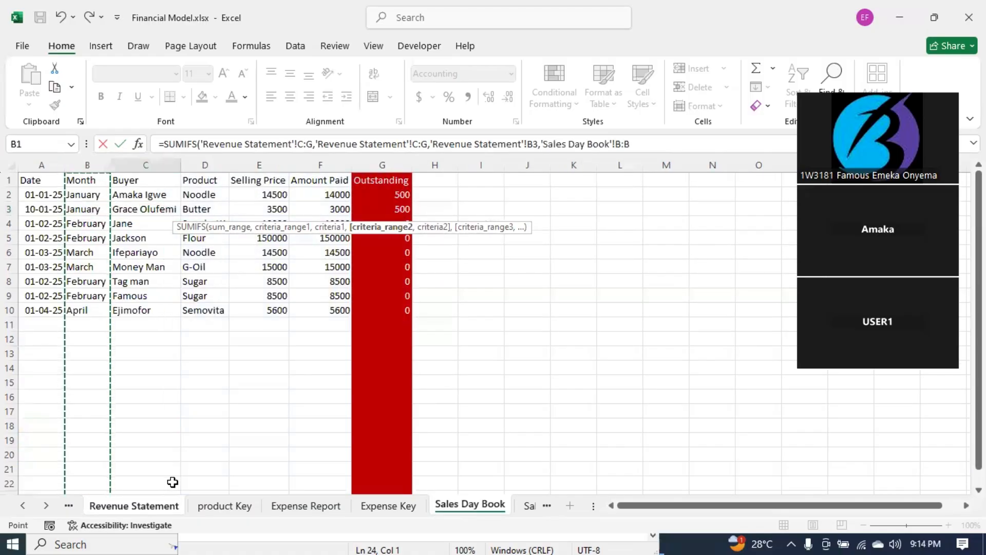
click(159, 510)
text(,"Ja)
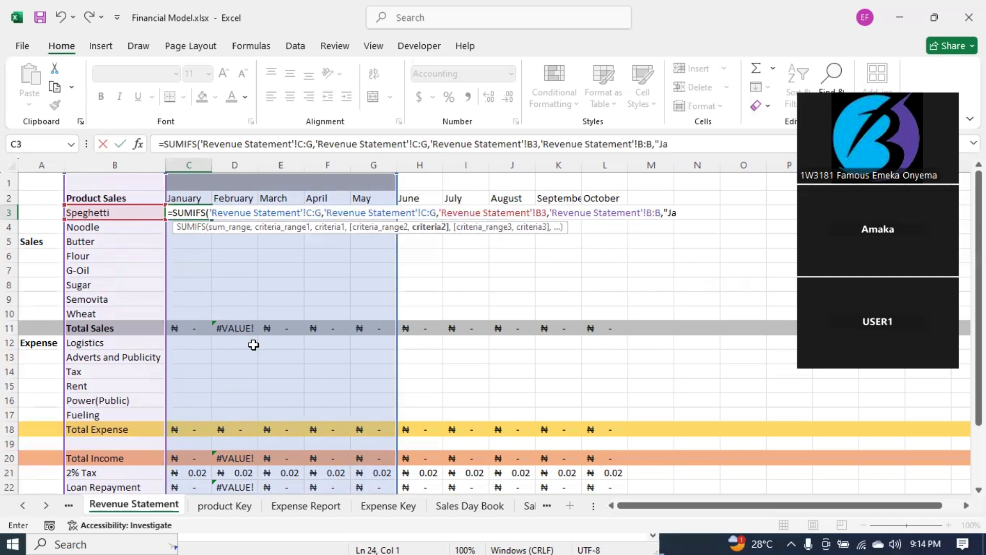
text(nuary"))
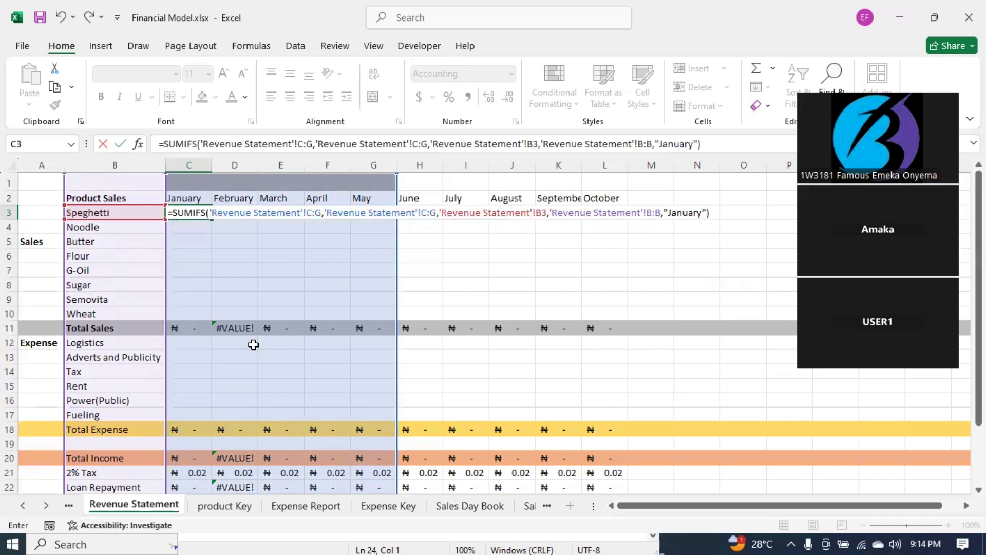
key(Return)
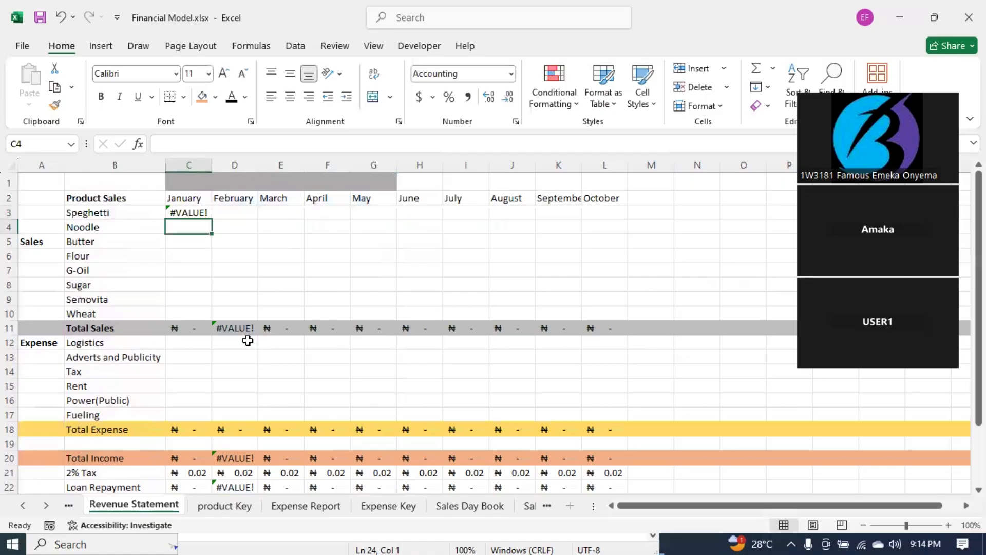
Step: Clear all the SUMIFS arguments in C3 and enter 'Revenue Statement'!C:G as the sum range
double_click(189, 212)
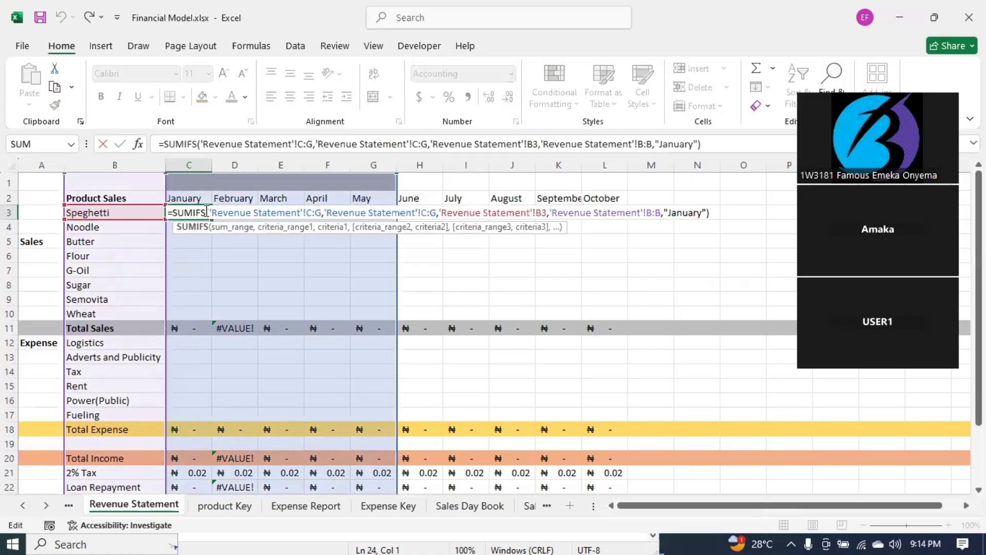
drag(209, 212, 728, 212)
key(BackSpace)
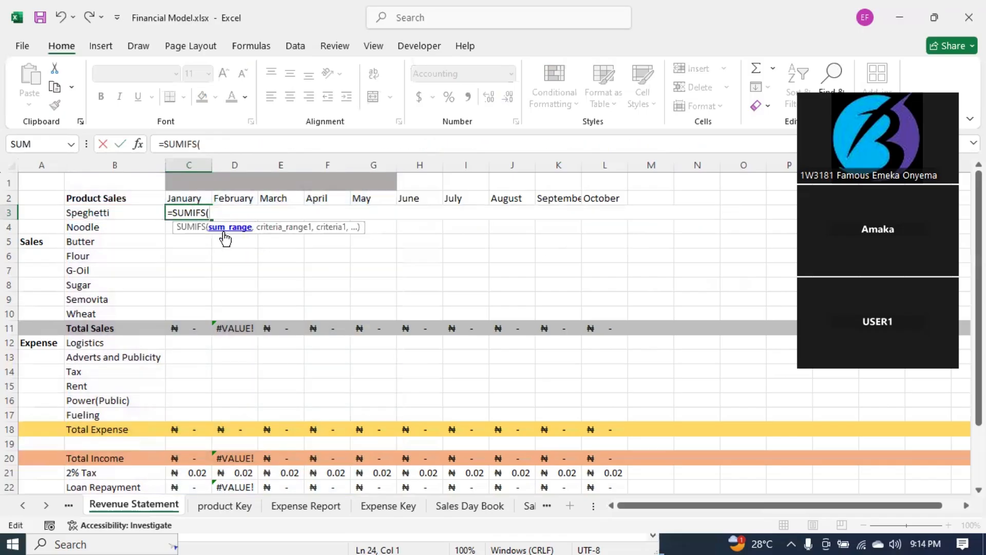
click(470, 505)
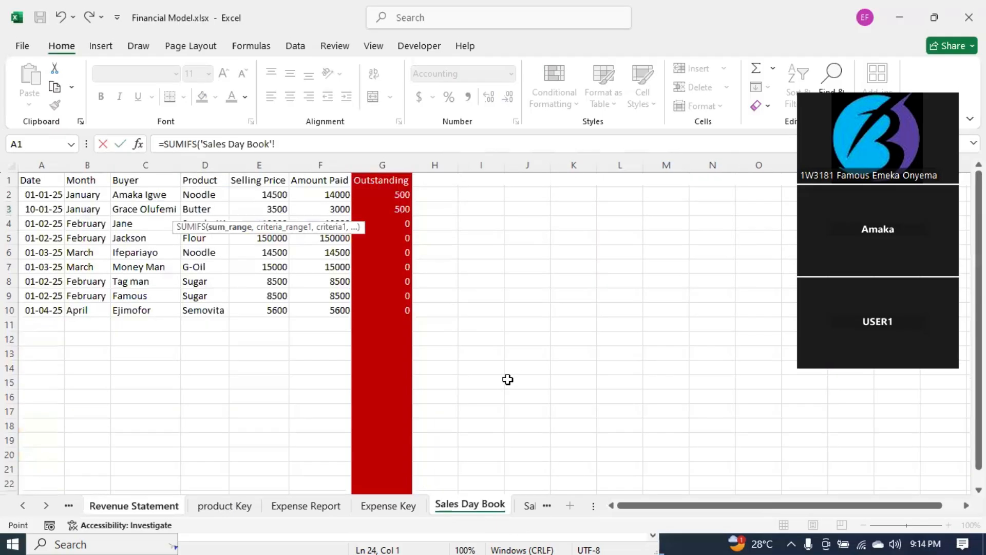
click(326, 164)
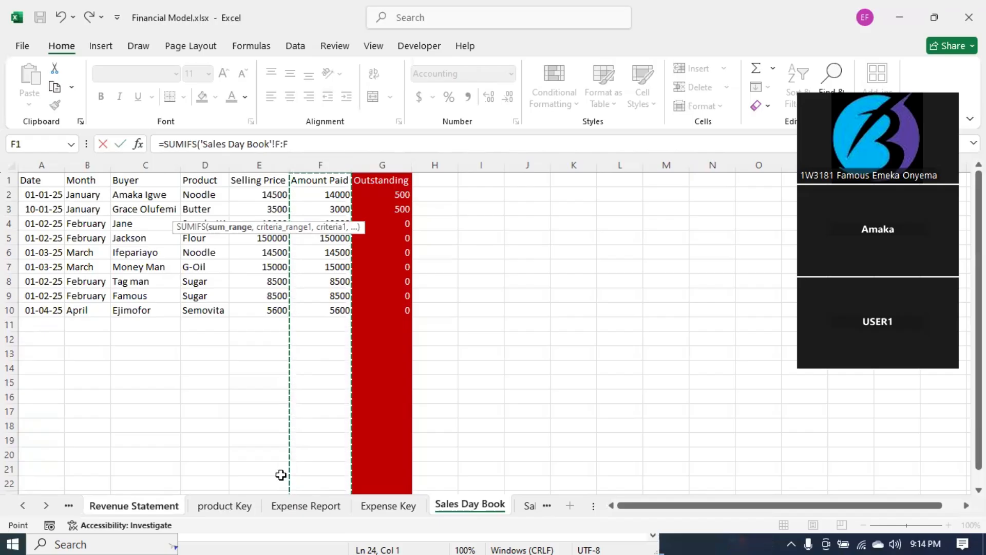
click(129, 506)
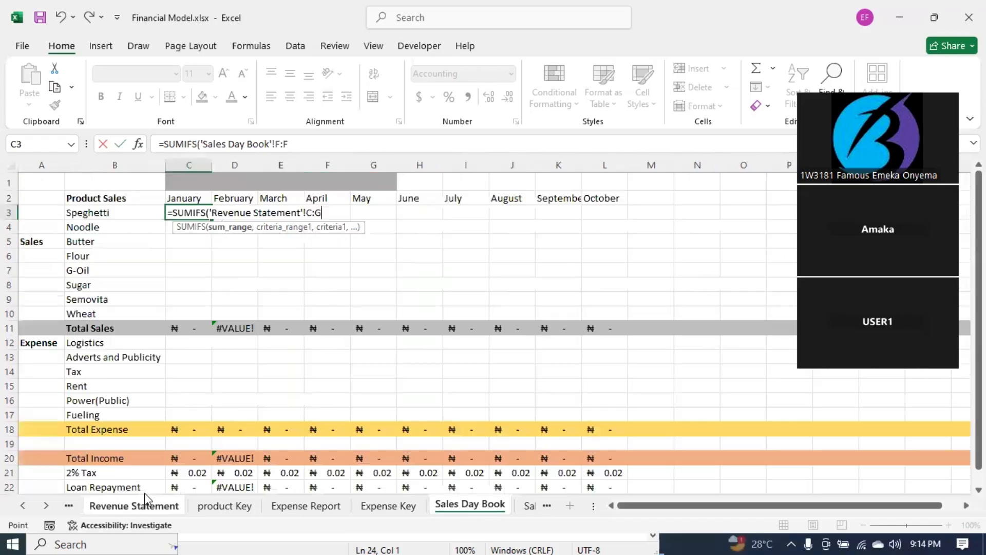
text(,)
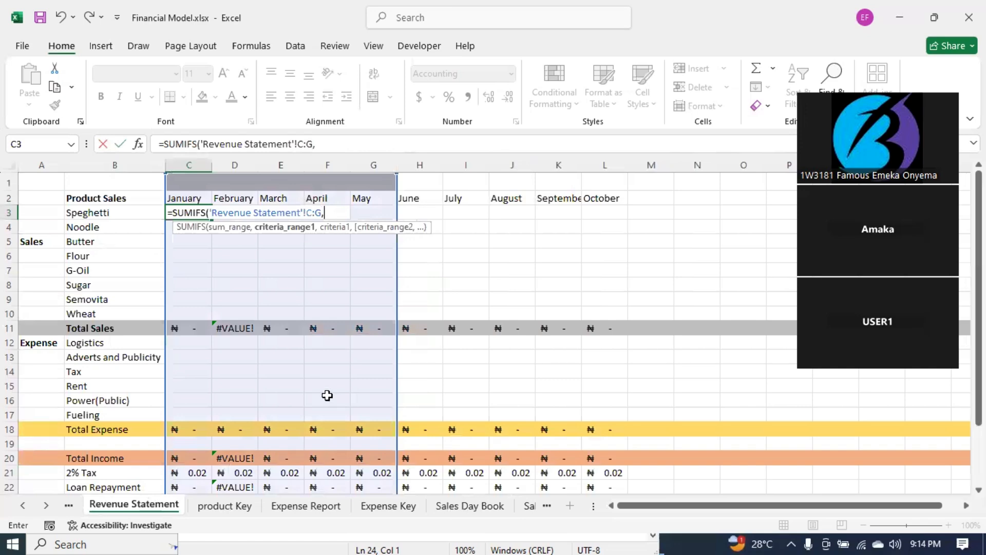
Step: Try 'Revenue Statement'!C:G as the first criteria range with product name B3 as the criterion, and commit the C3 formula
click(452, 506)
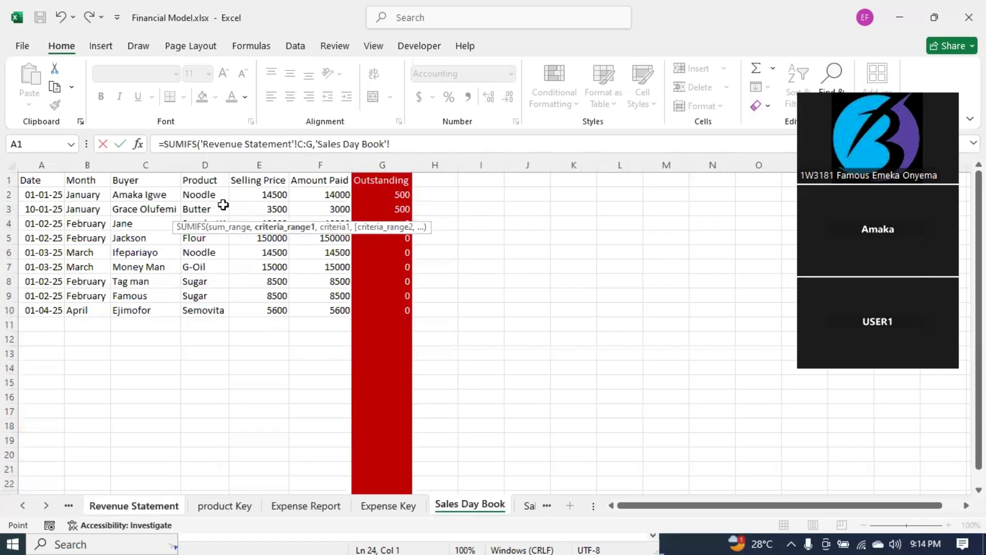
click(210, 163)
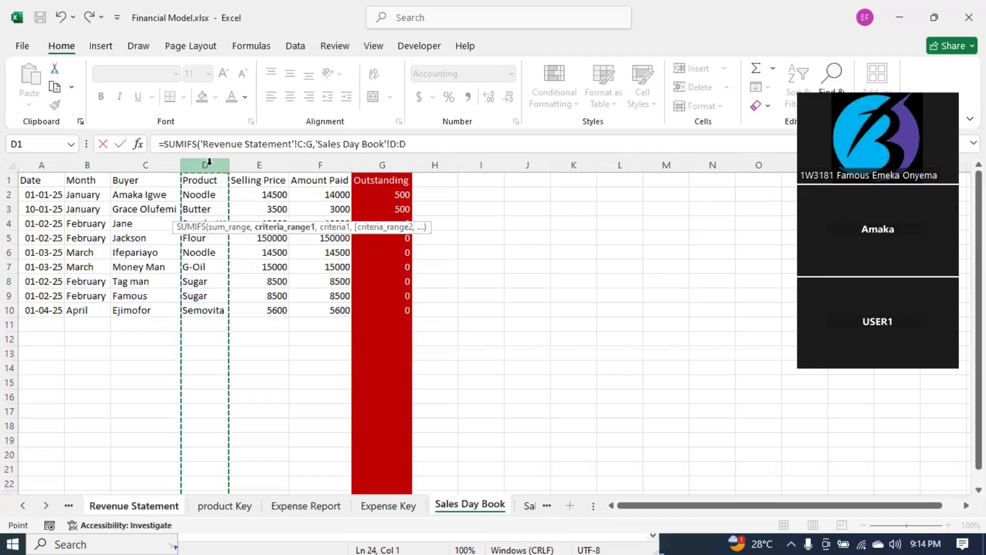
click(149, 506)
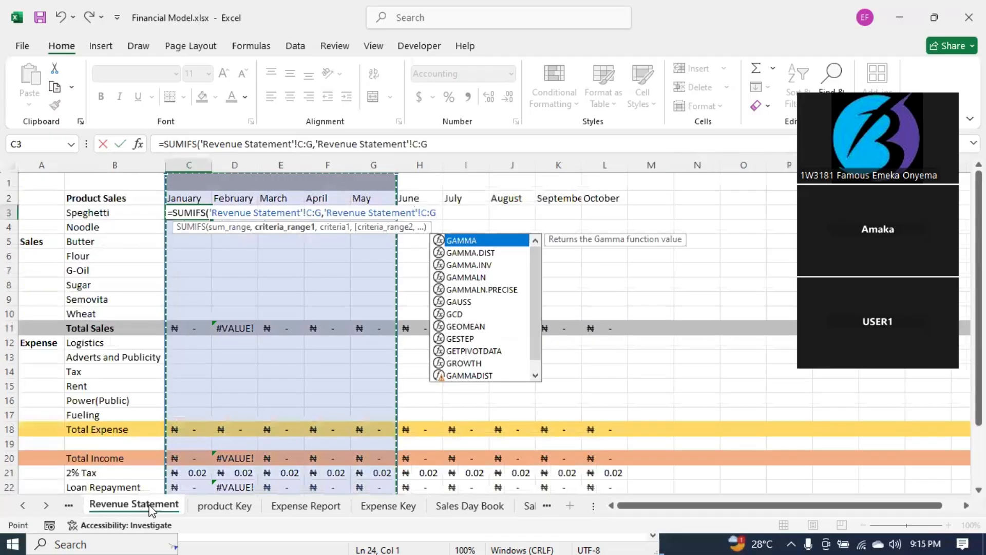
text(,)
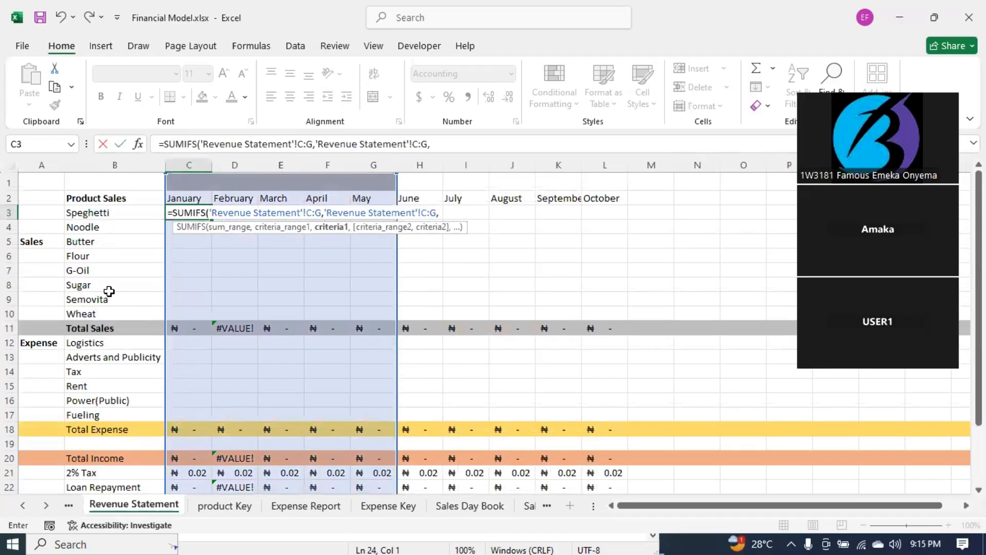
click(115, 211)
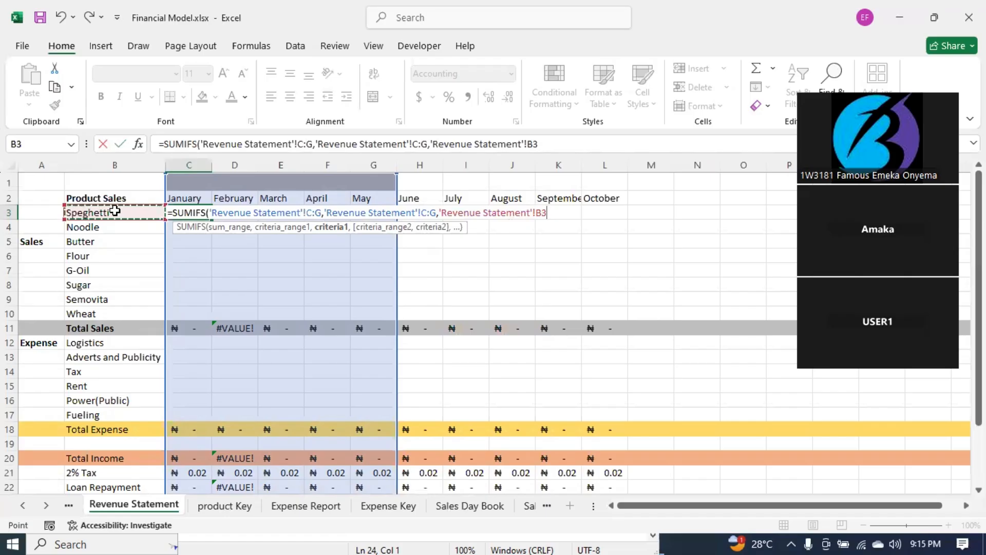
key(Return)
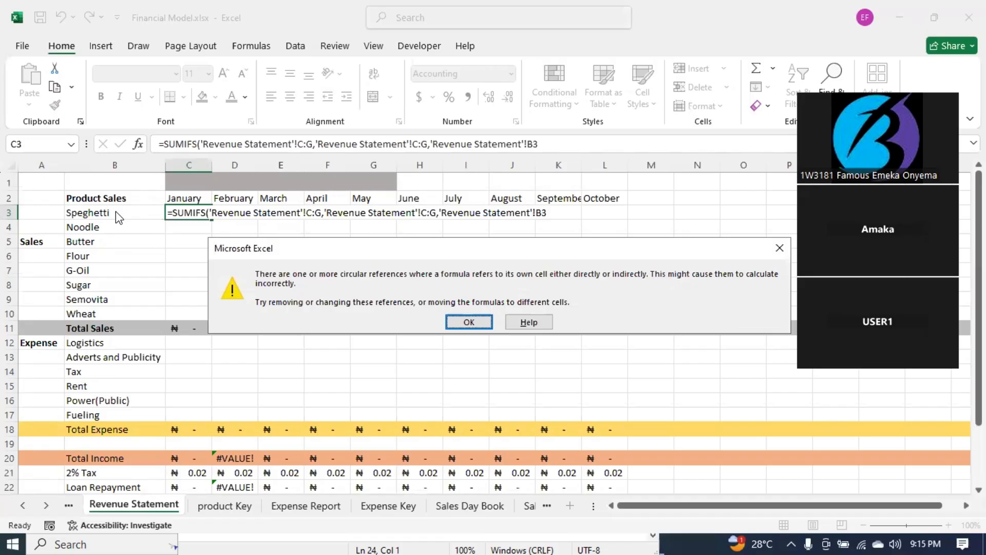
key(Return)
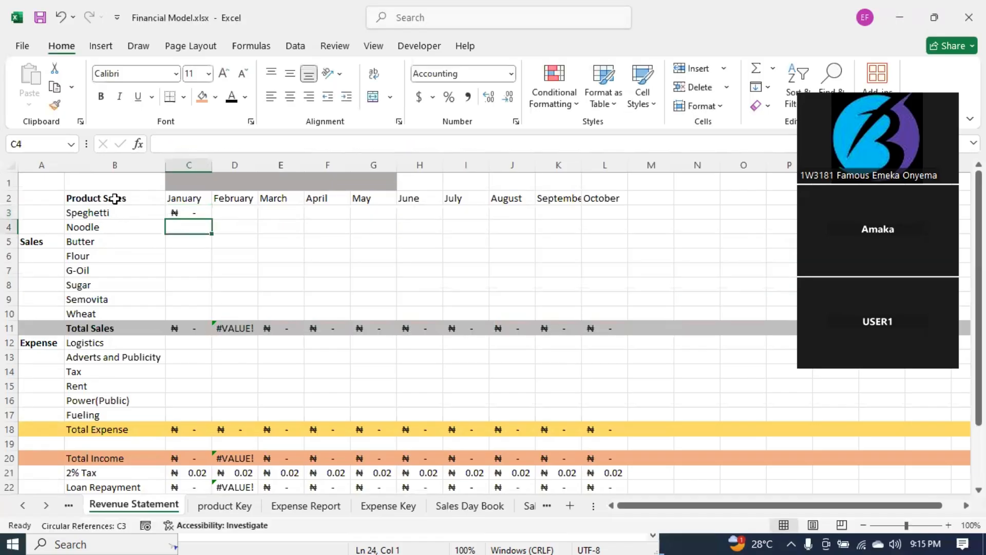
Step: Clear the SUMIFS arguments in C3 and use the Amount Paid column 'Sales Day Book'!F:F as the sum range
double_click(186, 215)
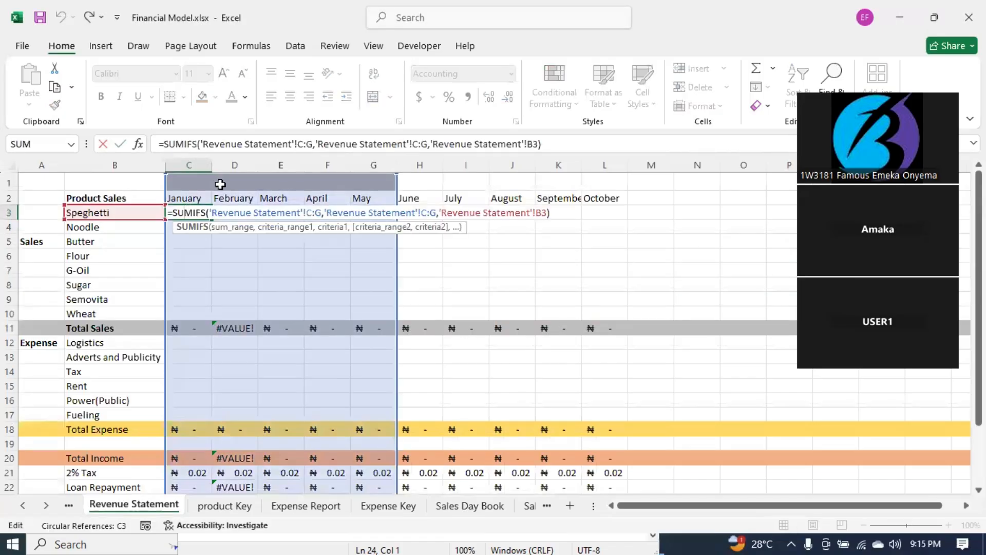
drag(208, 212, 572, 211)
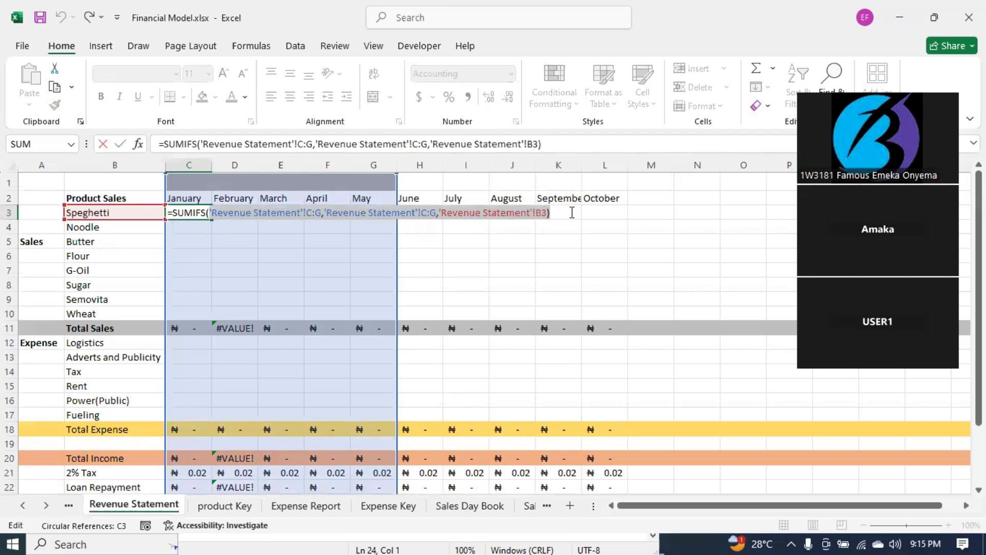
key(BackSpace)
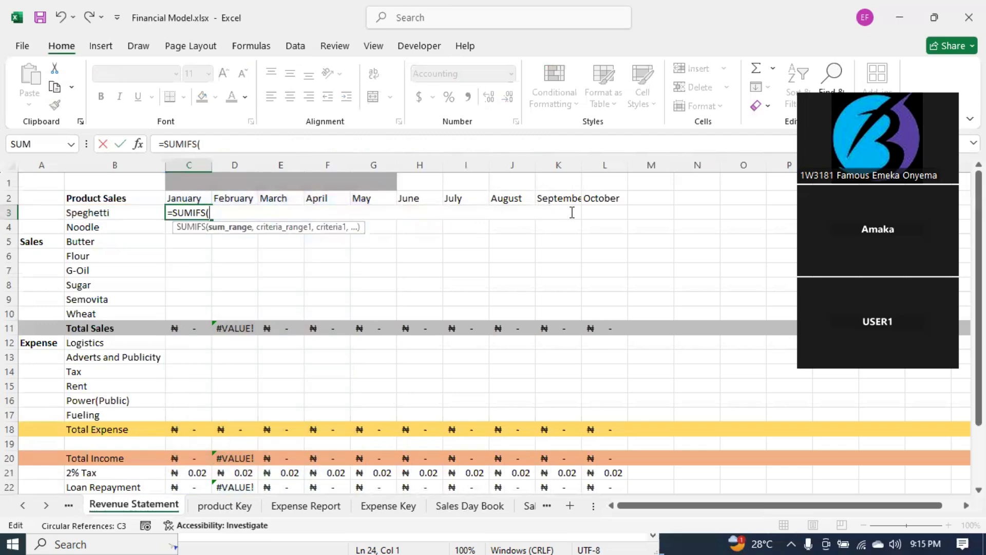
click(447, 506)
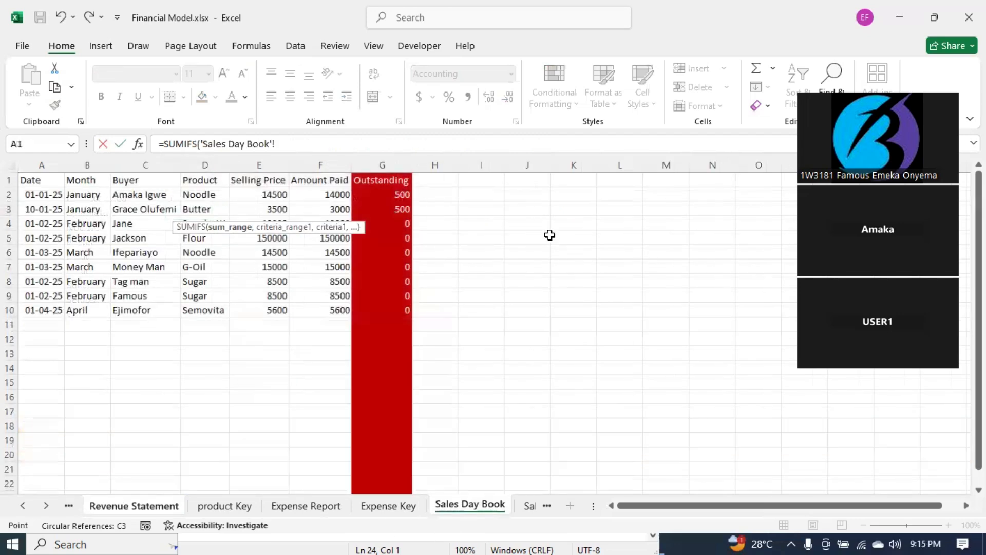
click(329, 167)
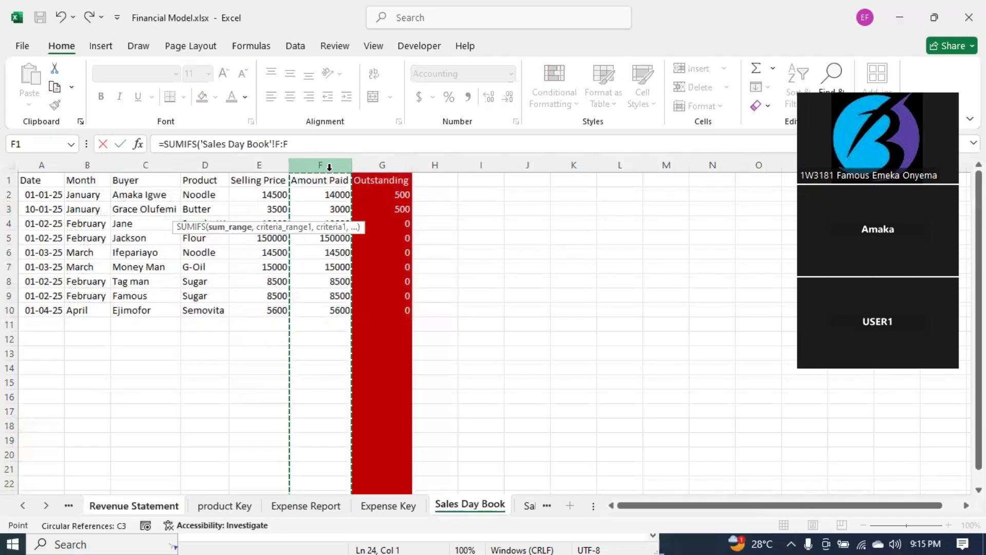
key(Return)
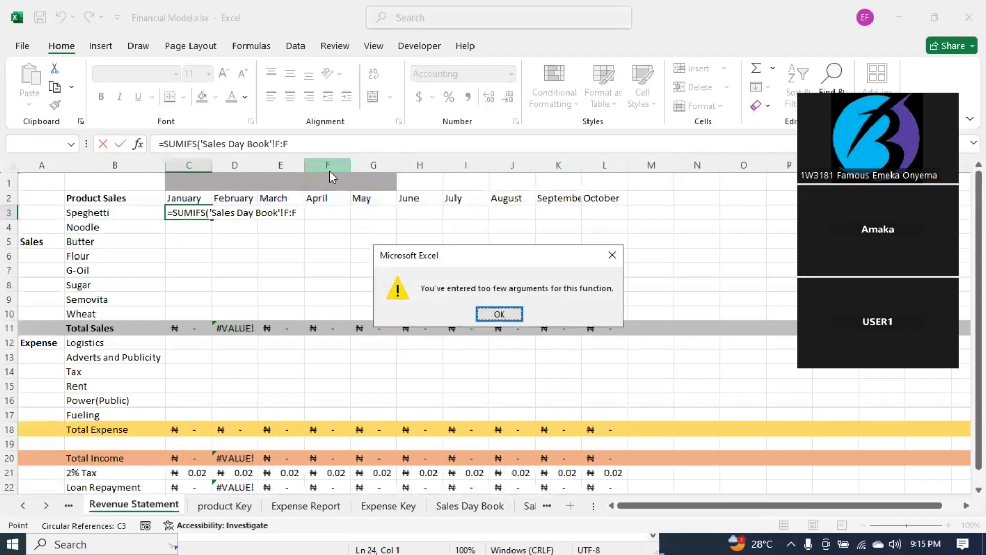
key(Return)
click(302, 214)
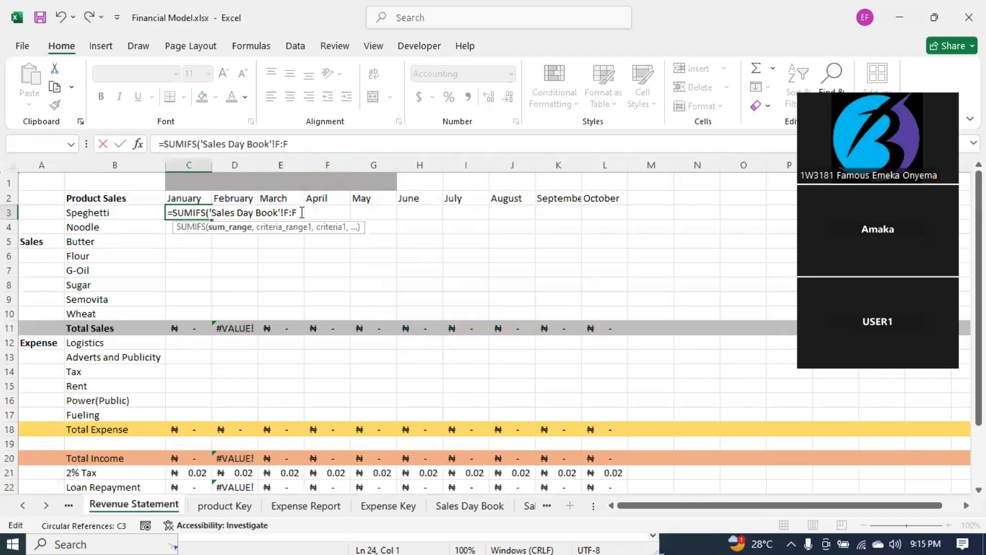
text(,)
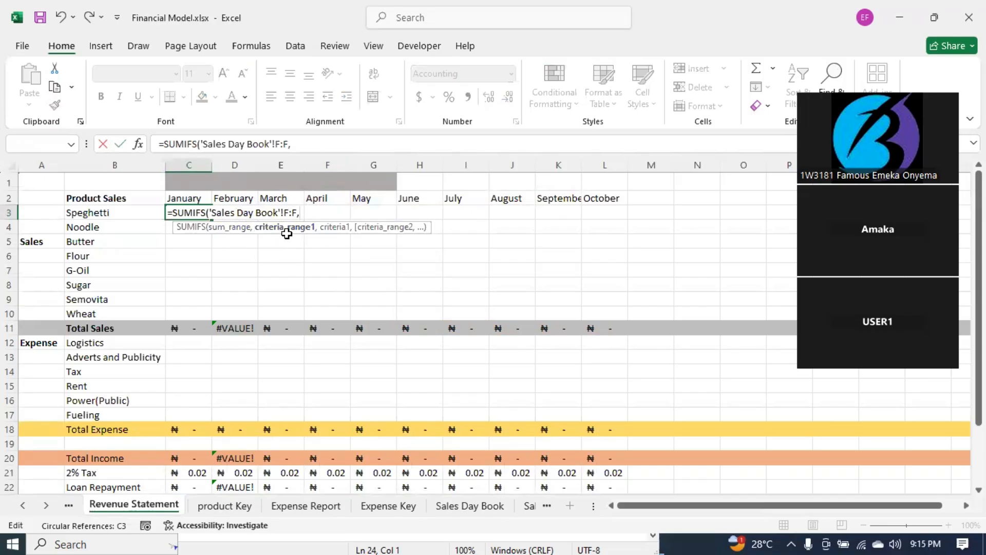
Step: Add 'Revenue Statement'!C:G as the first criteria range with the criterion "Speghetti", and commit the C3 formula
click(455, 507)
click(211, 165)
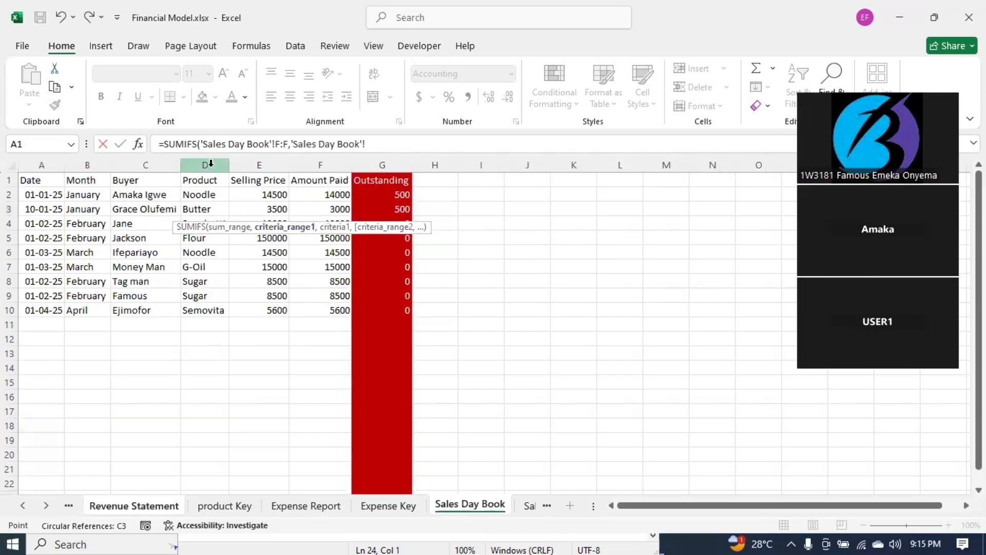
click(146, 507)
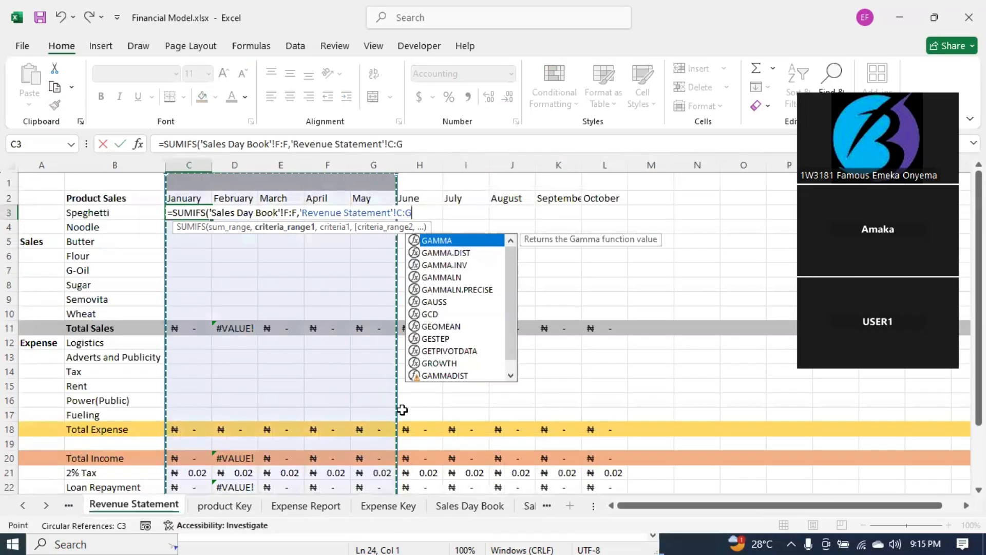
text(,)
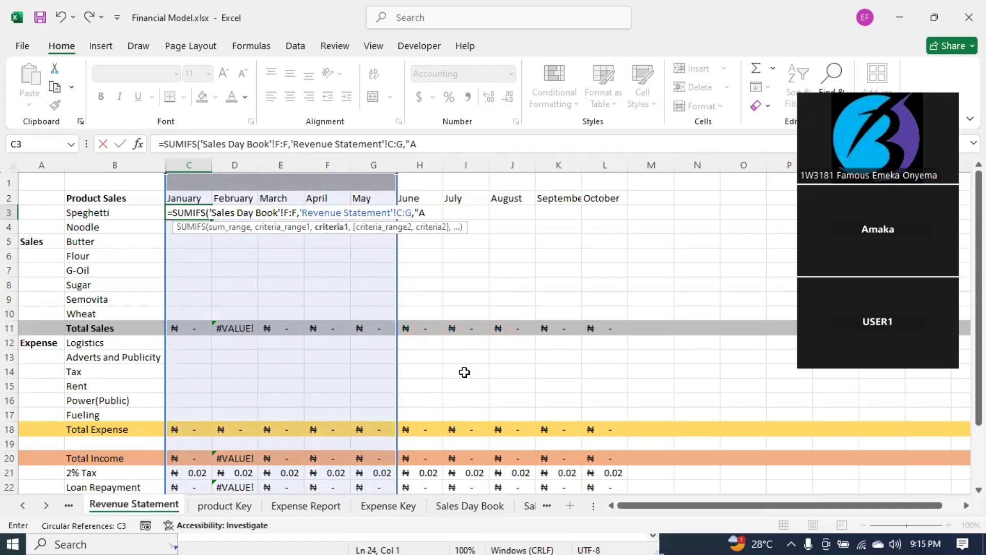
text("A)
key(BackSpace)
text(Spe)
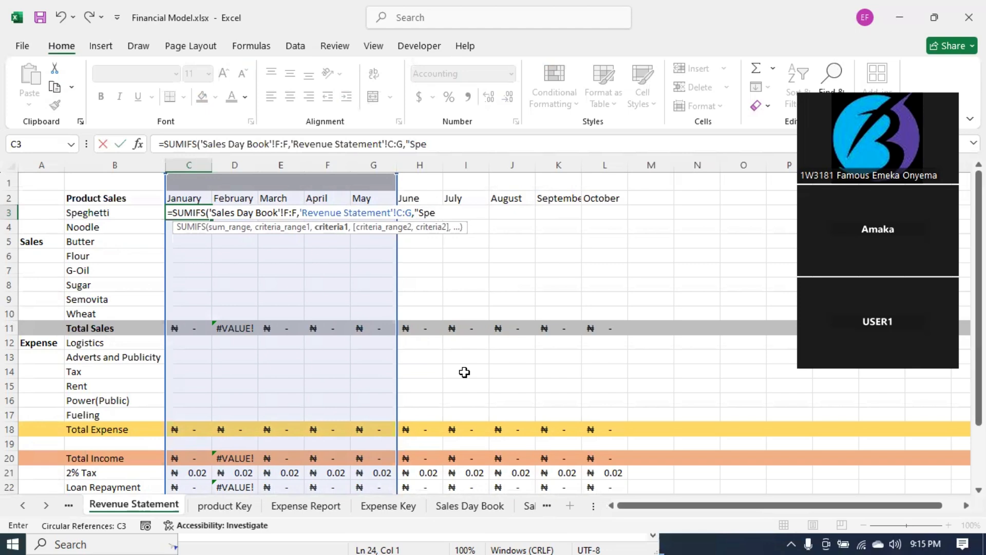
text(ghetti)
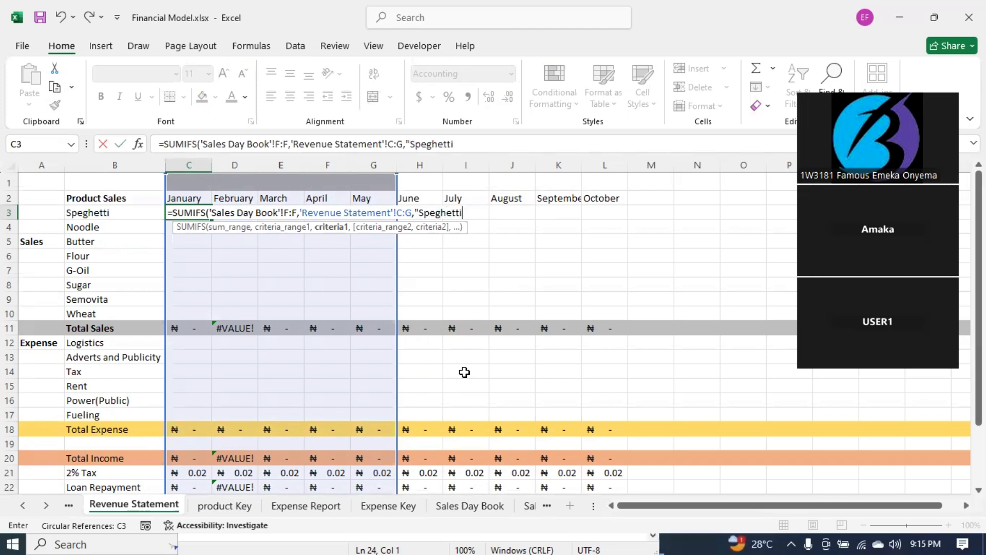
text(")
key(Return)
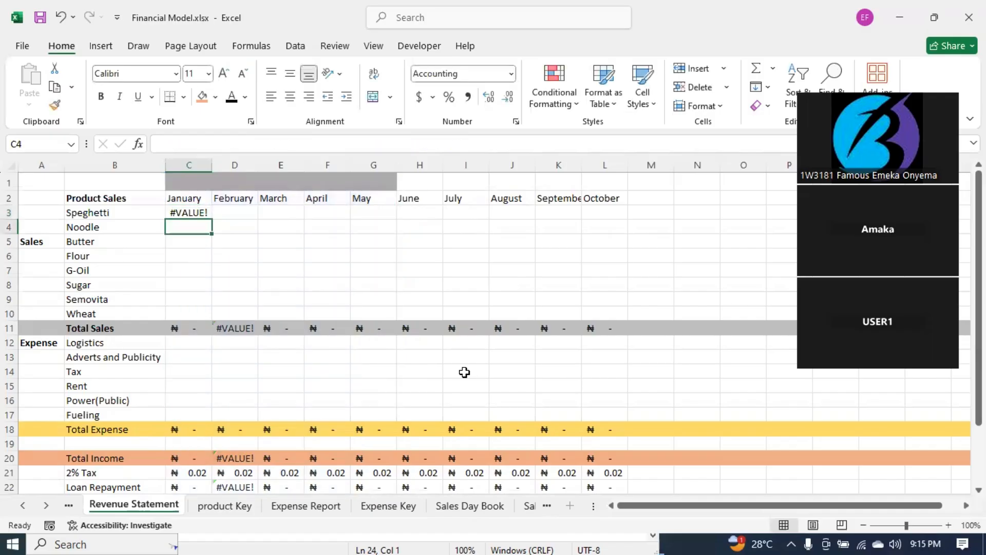
double_click(206, 212)
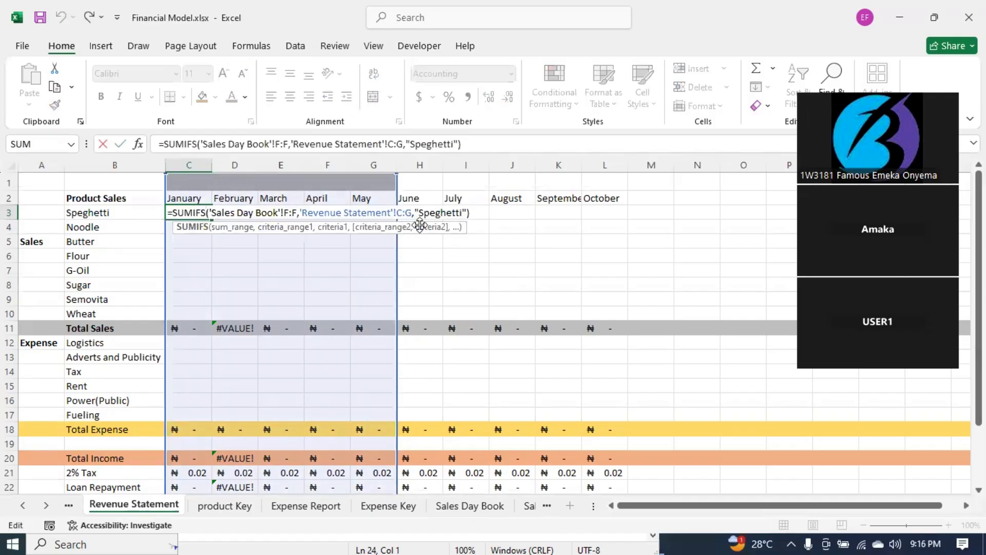
click(375, 212)
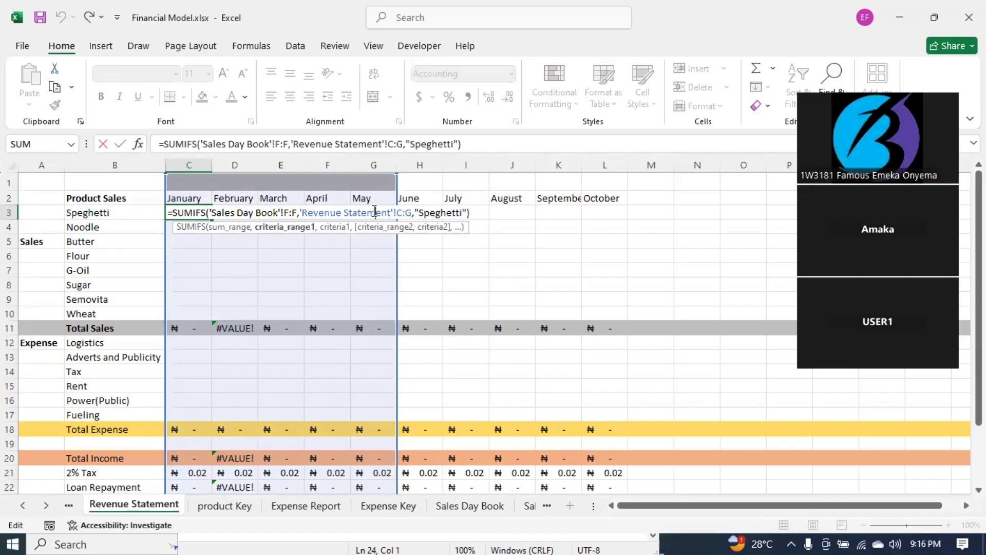
click(454, 507)
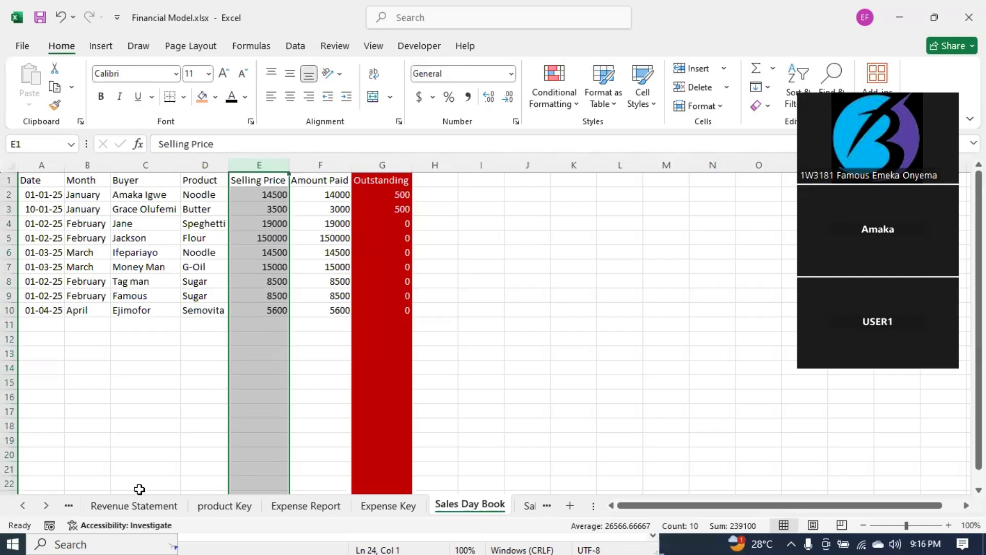
click(134, 507)
Step: Replace the criteria range in the C3 formula with the Product column 'Sales Day Book'!D:D, and commit the formula
double_click(199, 211)
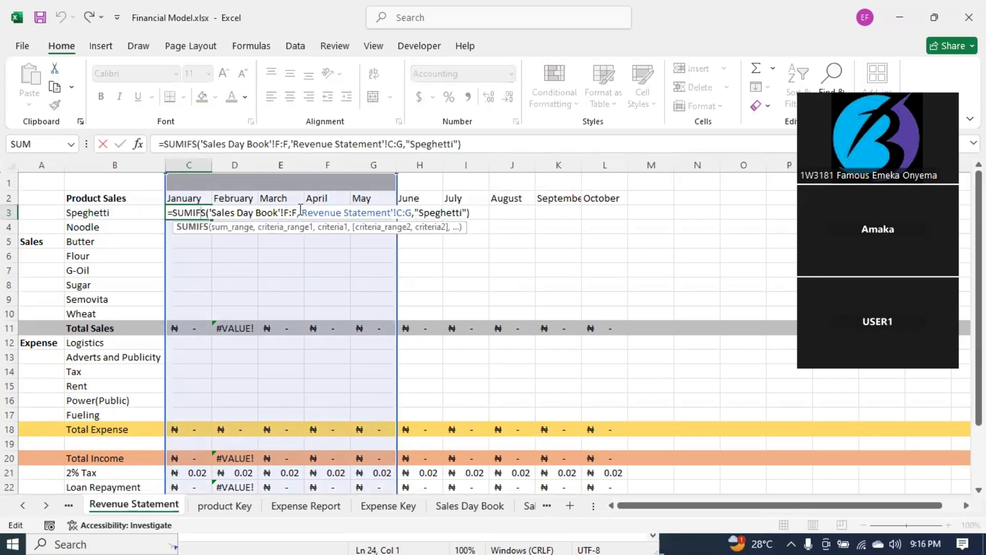
drag(300, 211, 411, 214)
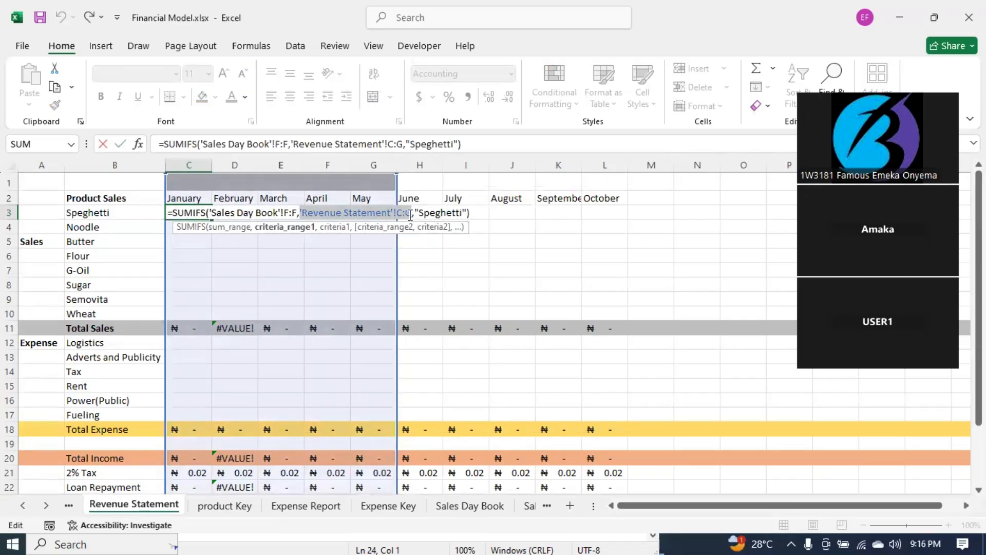
key(BackSpace)
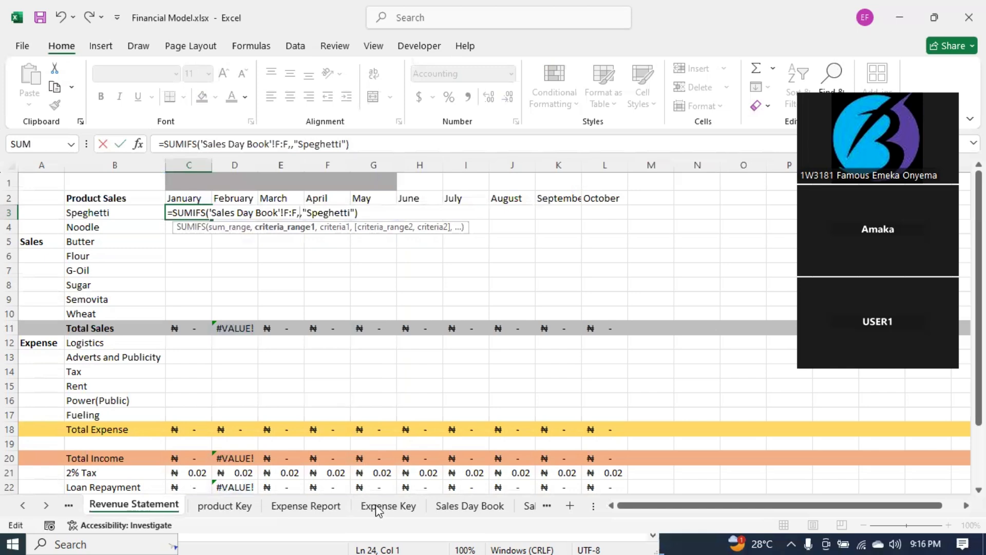
click(464, 507)
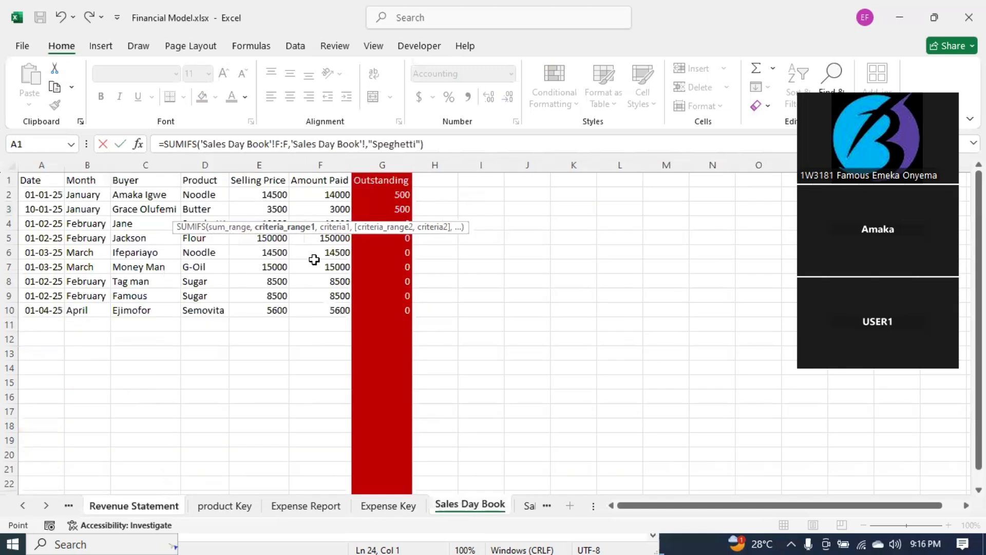
click(219, 165)
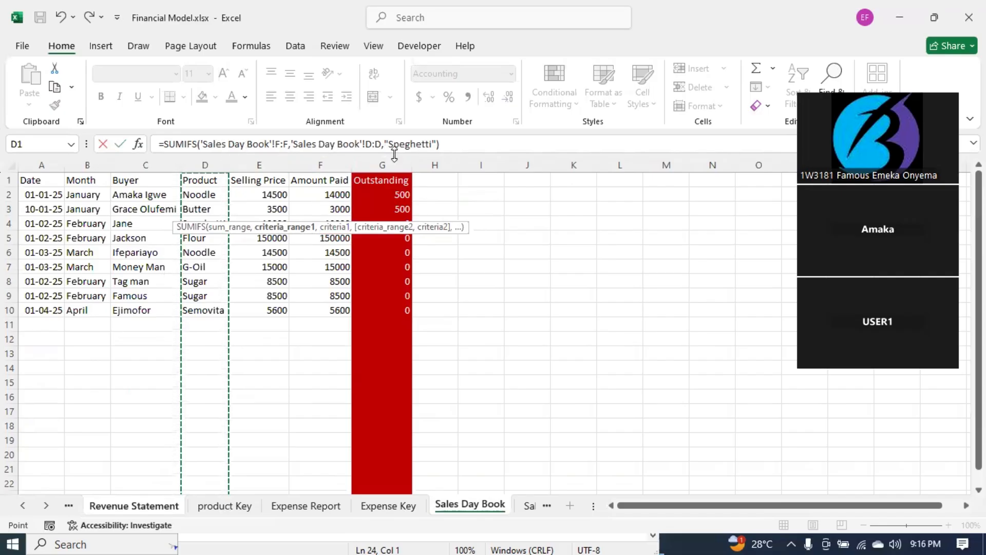
click(469, 145)
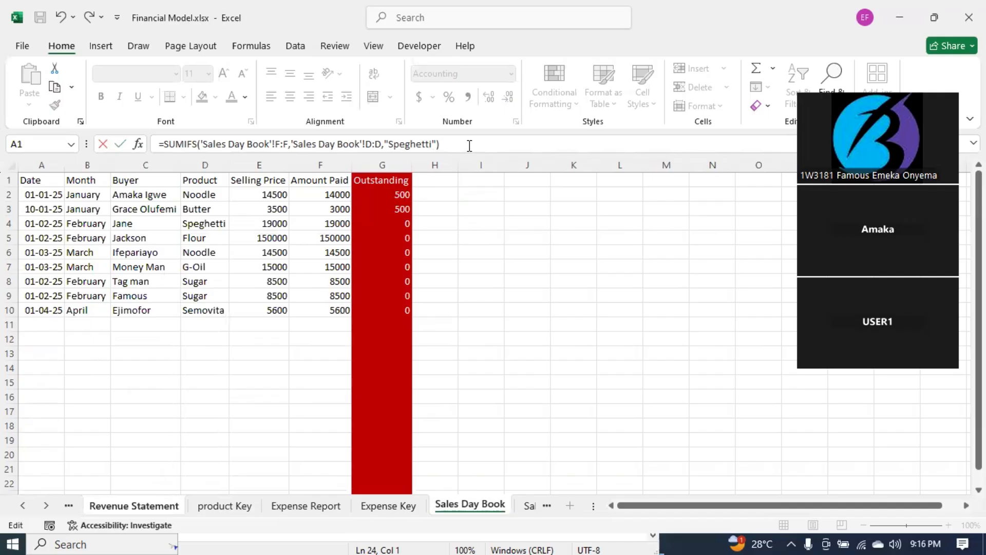
key(Return)
click(201, 212)
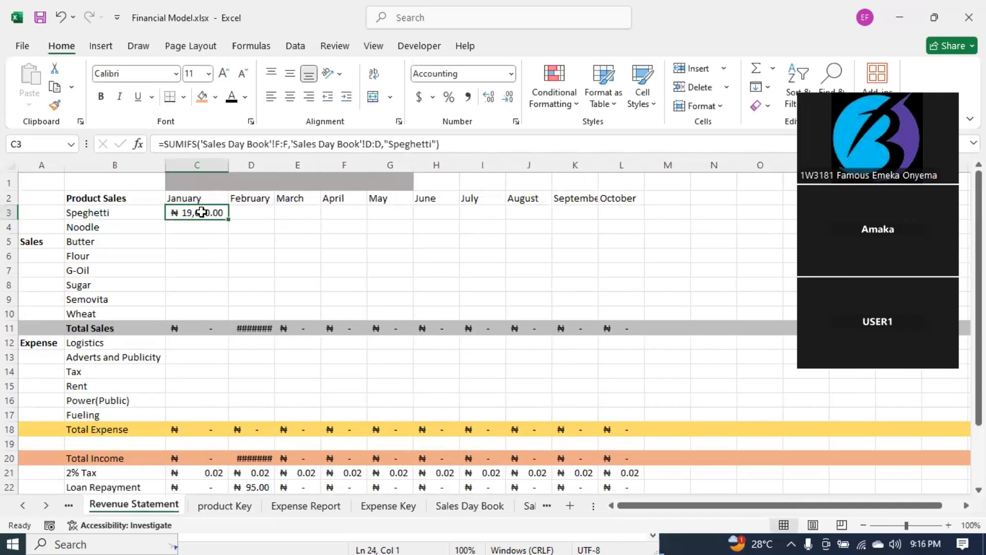
double_click(201, 212)
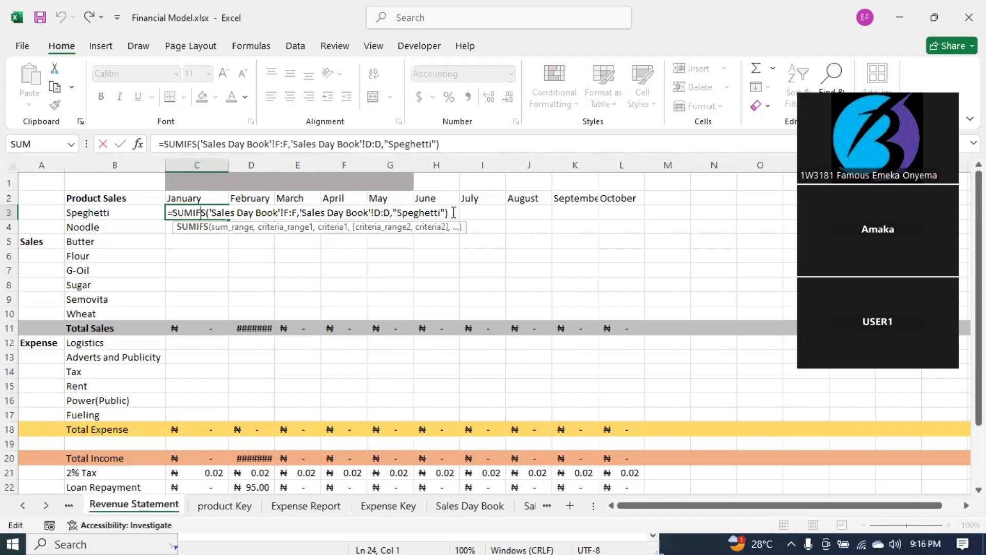
drag(453, 213, 215, 216)
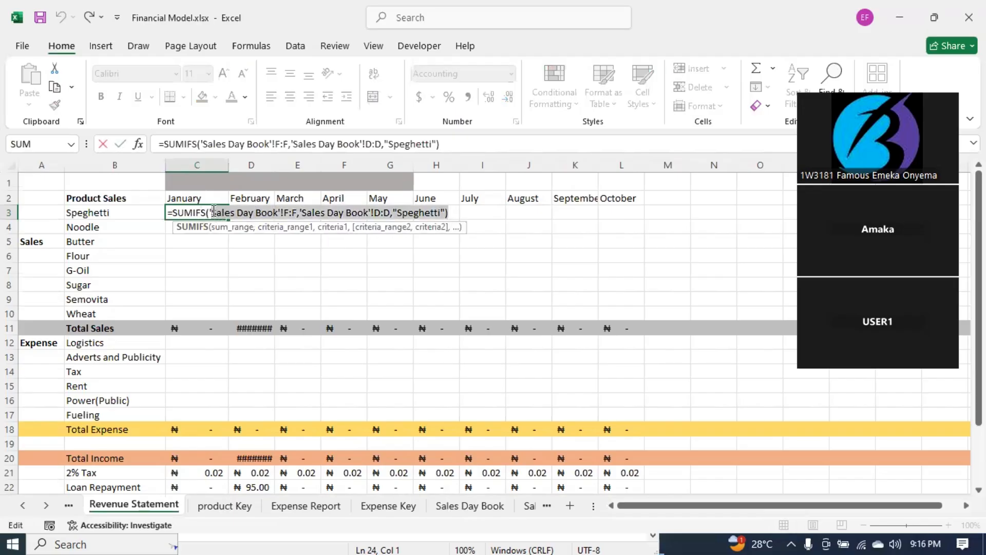
key(BackSpace)
key(BackSpace)
key(BackSpace)
key(BackSpace)
key(BackSpace)
key(BackSpace)
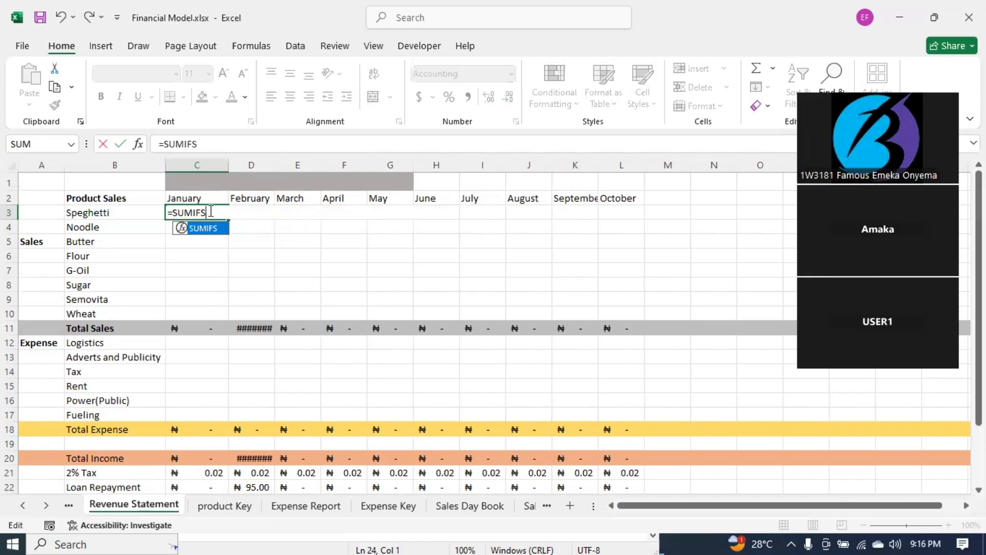
key(BackSpace)
key(BackSpace)
key(BackSpace)
key(Escape)
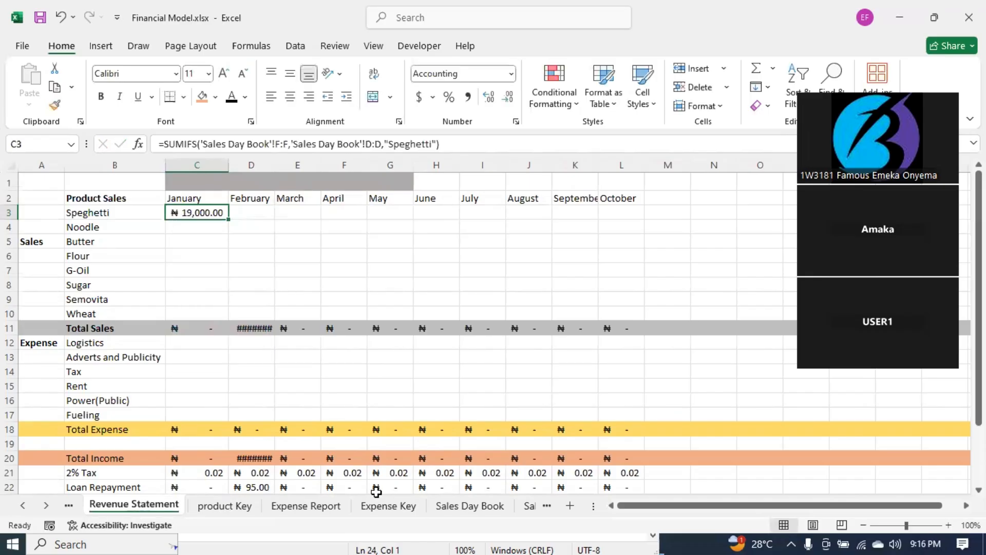
Step: Switch to Notepad and replace all the notes with the syntax "sumifs(sum_range,criteri1, conmditon1, criteria2, condition2"
key(alt+Tab)
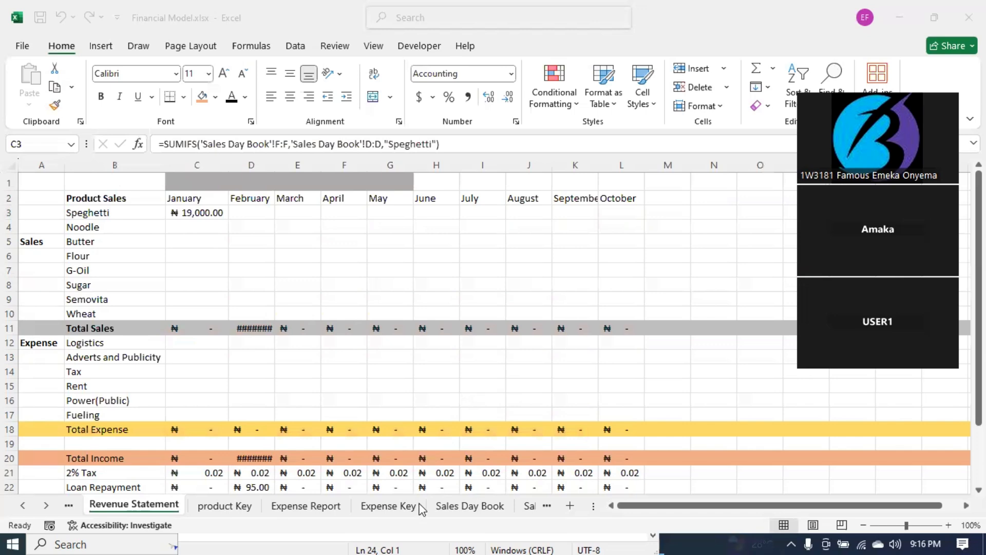
key(alt+Tab)
key(alt+Tab)
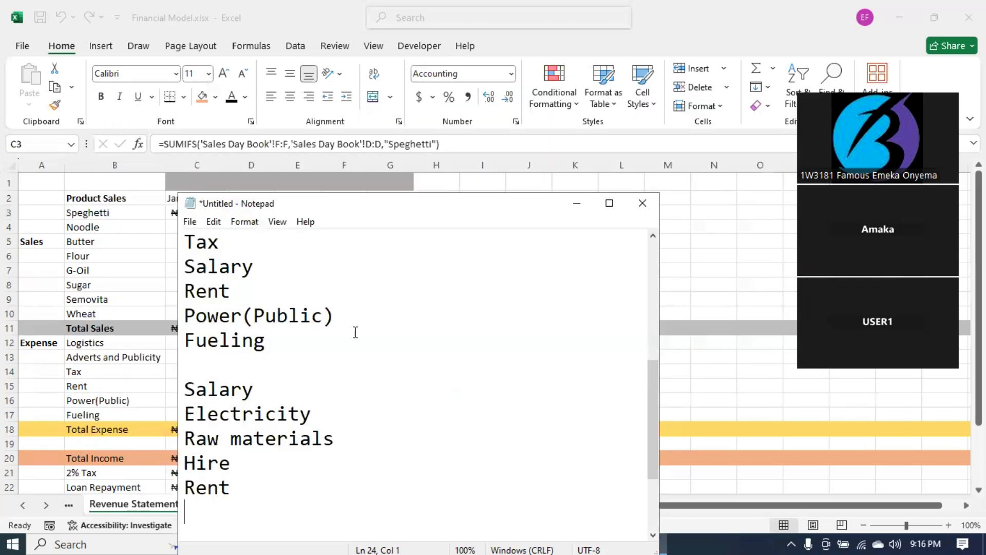
key(ctrl+shift+End)
text(su)
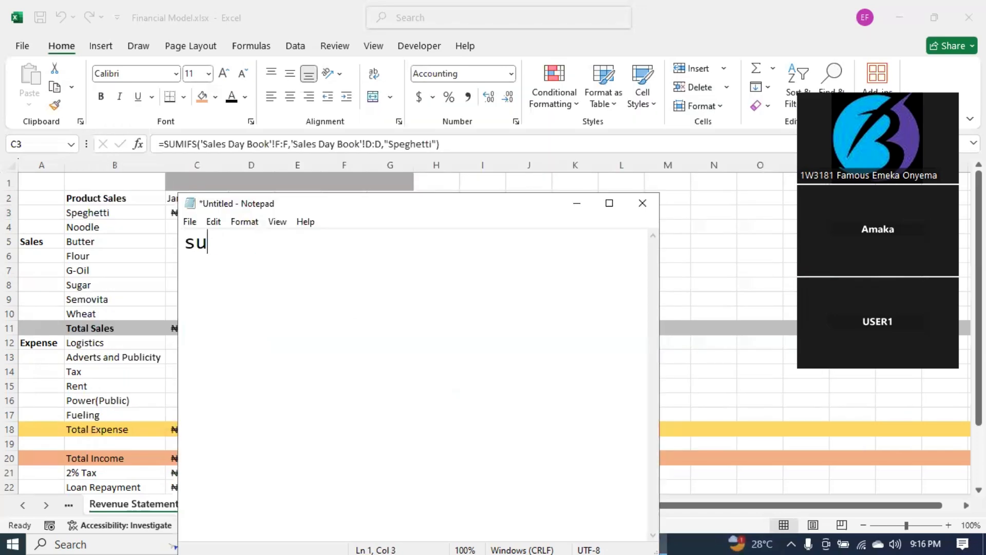
text(mifs()
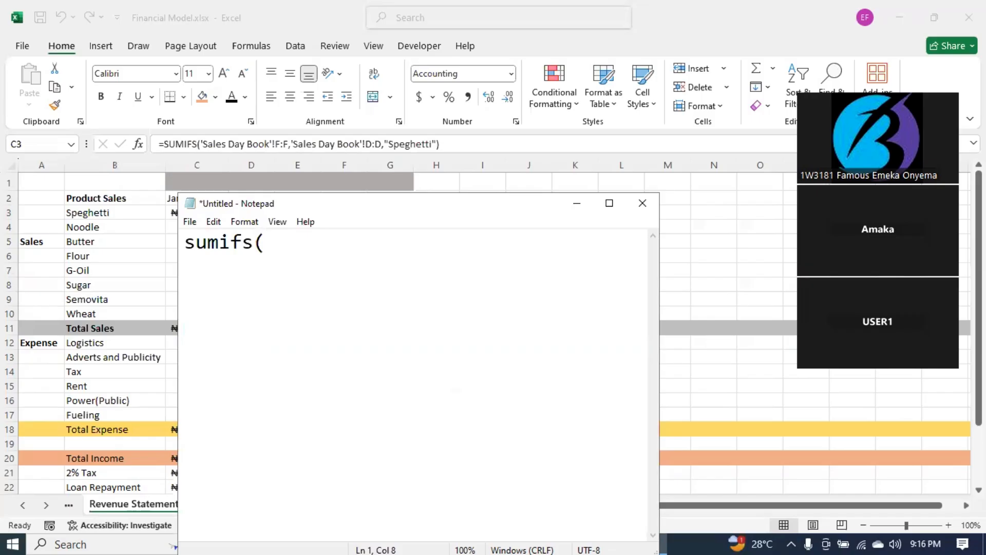
text(sum_range,)
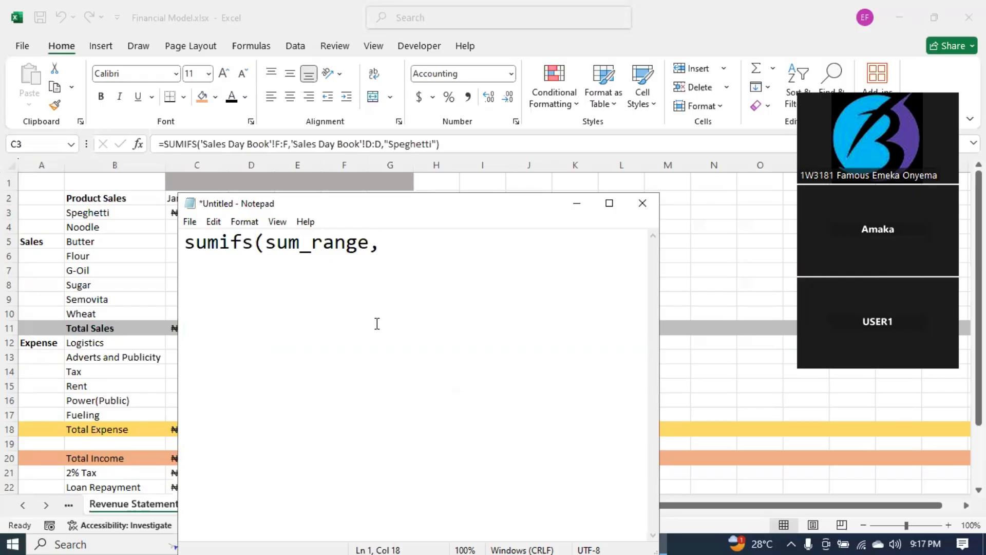
text(criteri1)
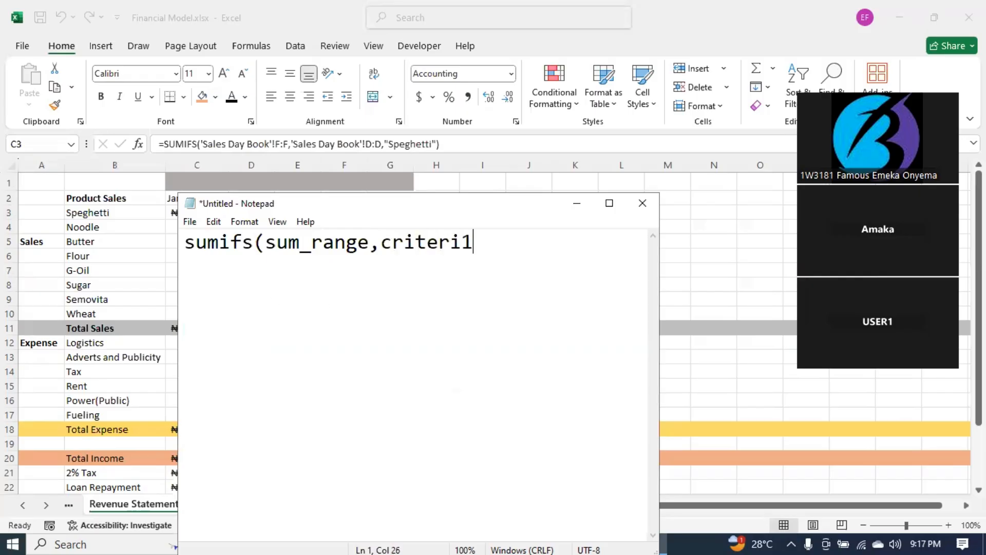
text(, conmditon1)
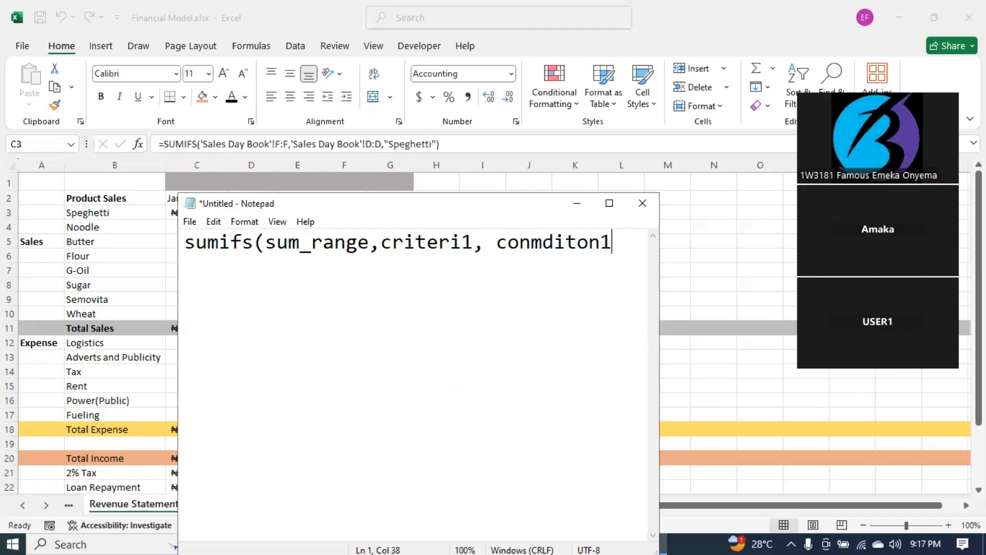
text(, criteria2)
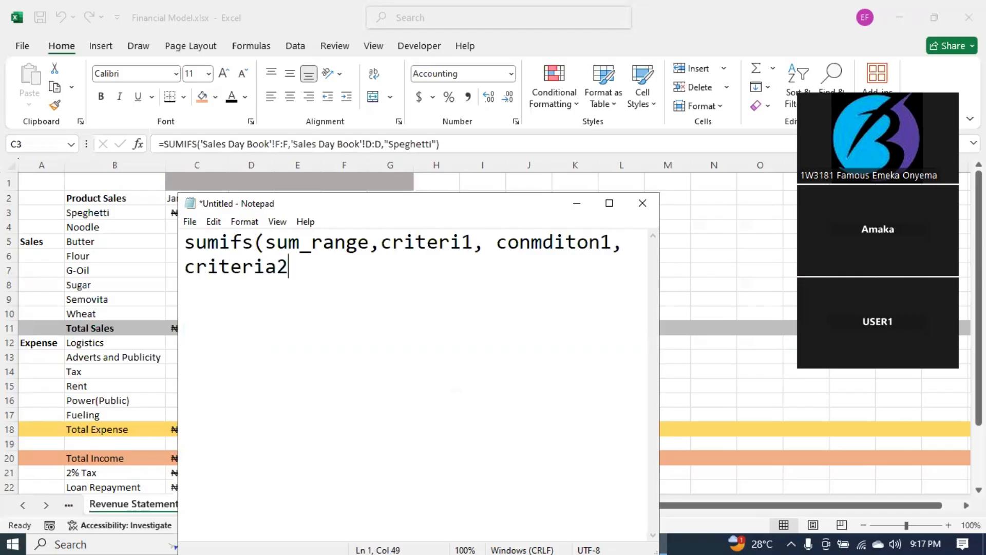
text(, condition2)
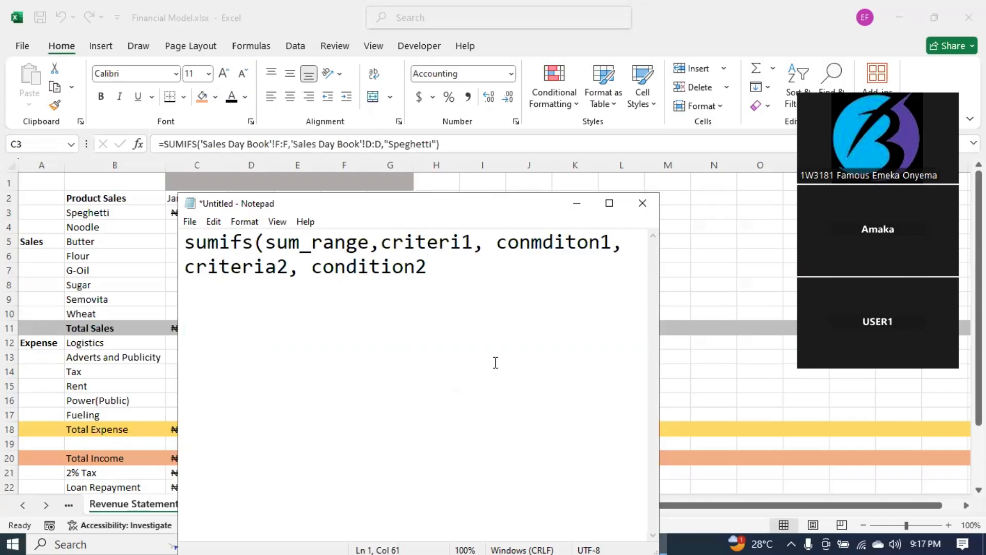
Step: Switch back to Excel and restart the C3 formula as SUMIFS with the Amount Paid column 'Sales Day Book'!F:F as the sum range
key(alt+Tab)
text(=su)
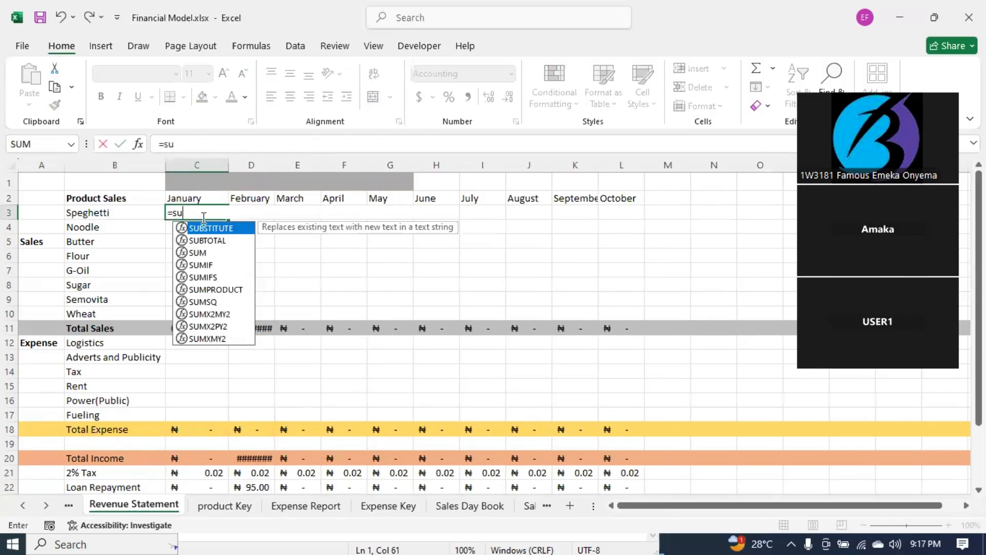
key(BackSpace)
key(BackSpace)
text(SUMIF)
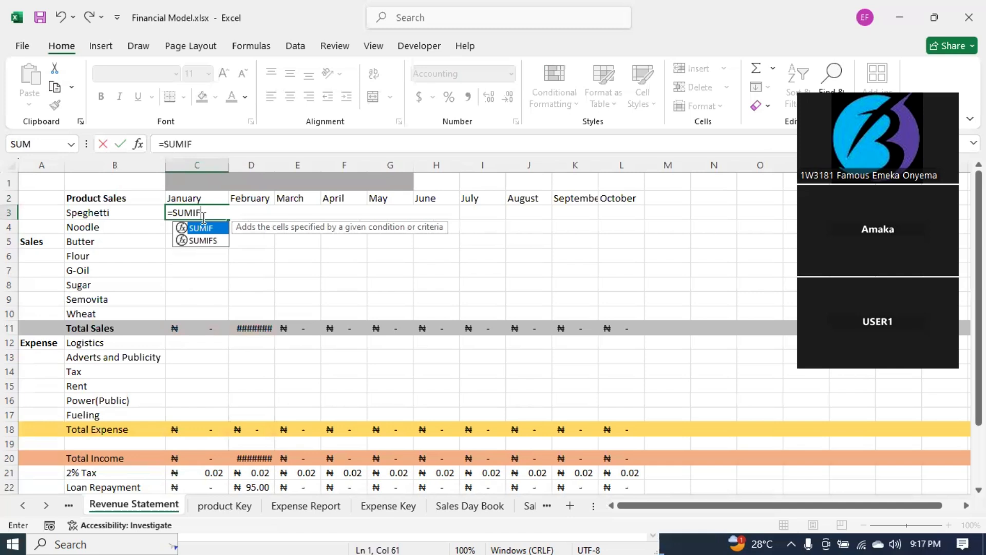
text(S()
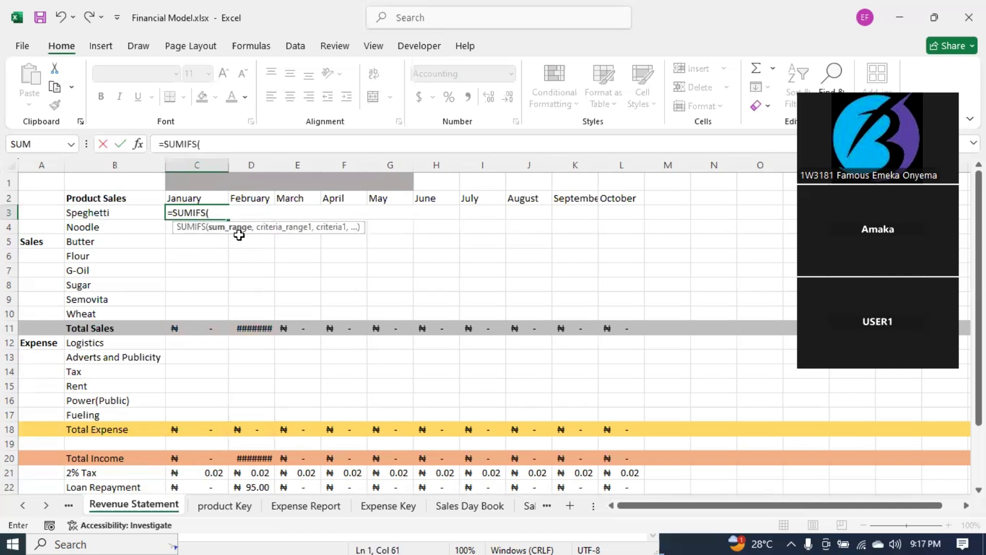
click(470, 505)
click(321, 165)
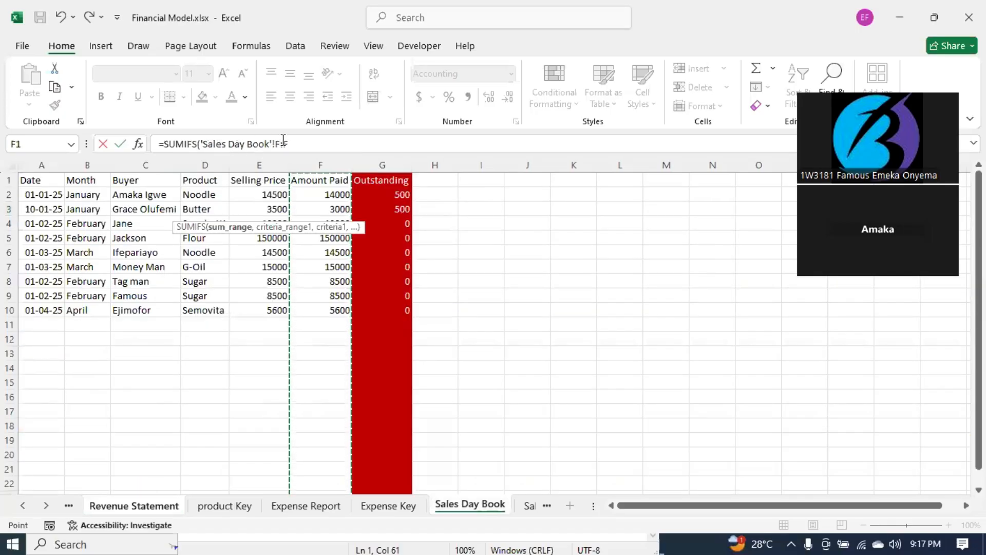
click(296, 143)
text(,)
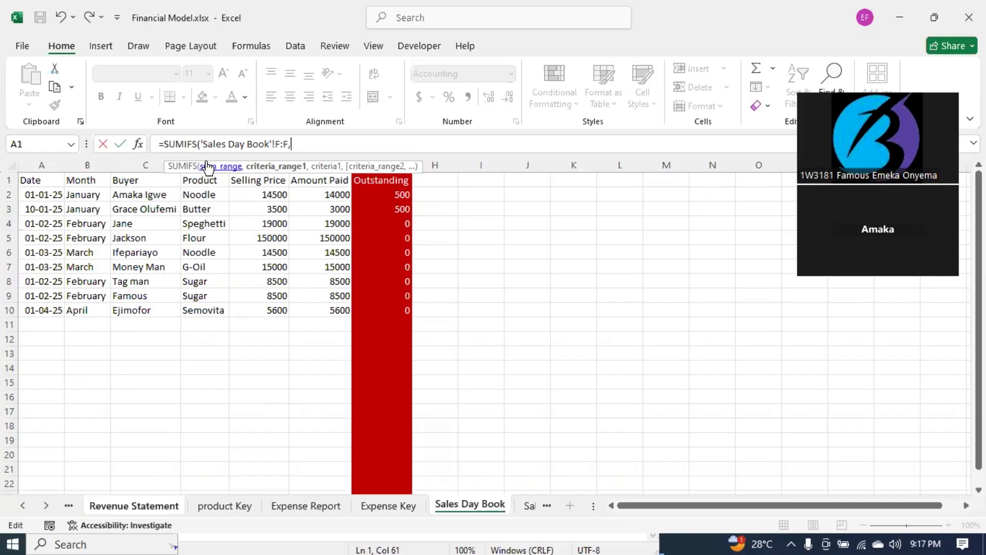
Step: Add the Product column 'Sales Day Book'!D:D as the first criteria range, with the product name in 'Revenue Statement'!B3 as its criterion
click(201, 157)
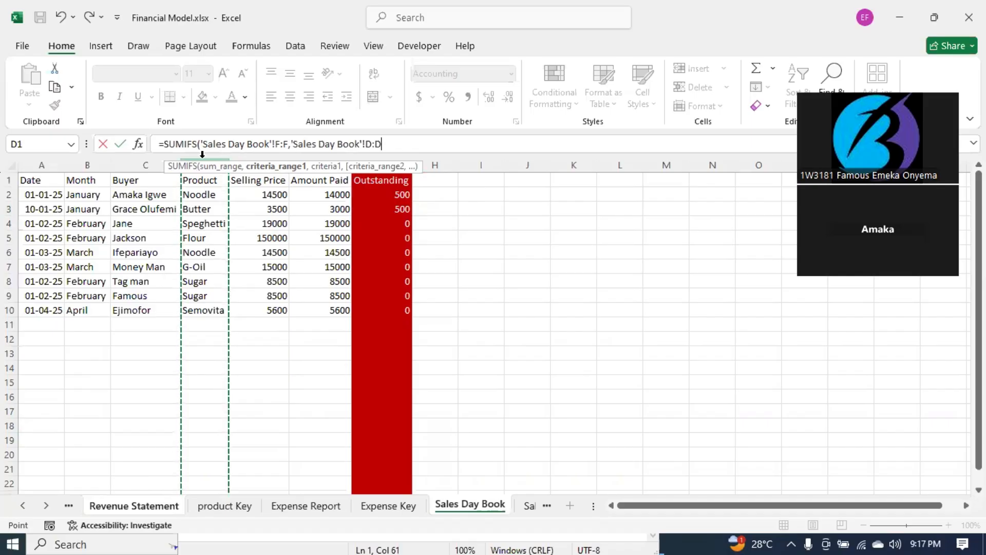
text(,)
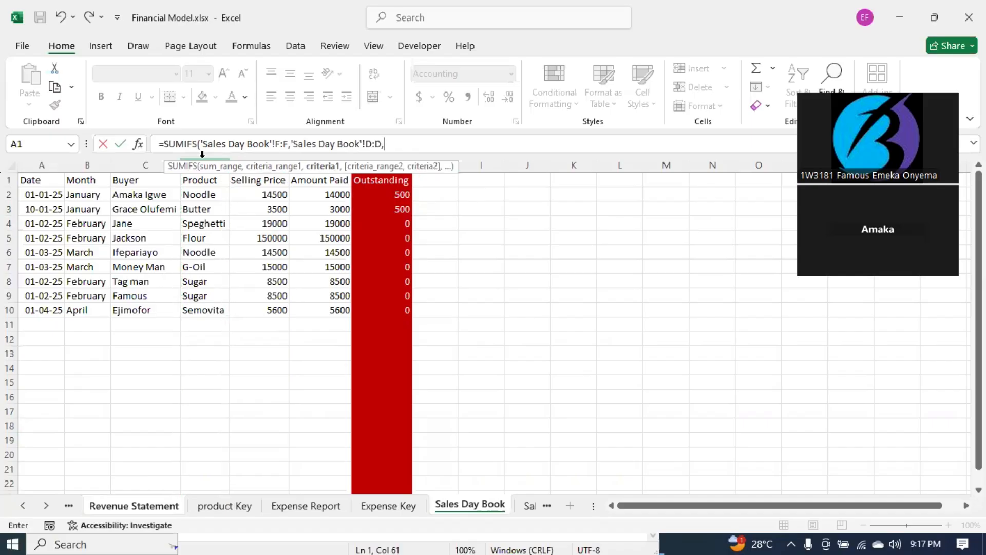
click(146, 506)
click(96, 212)
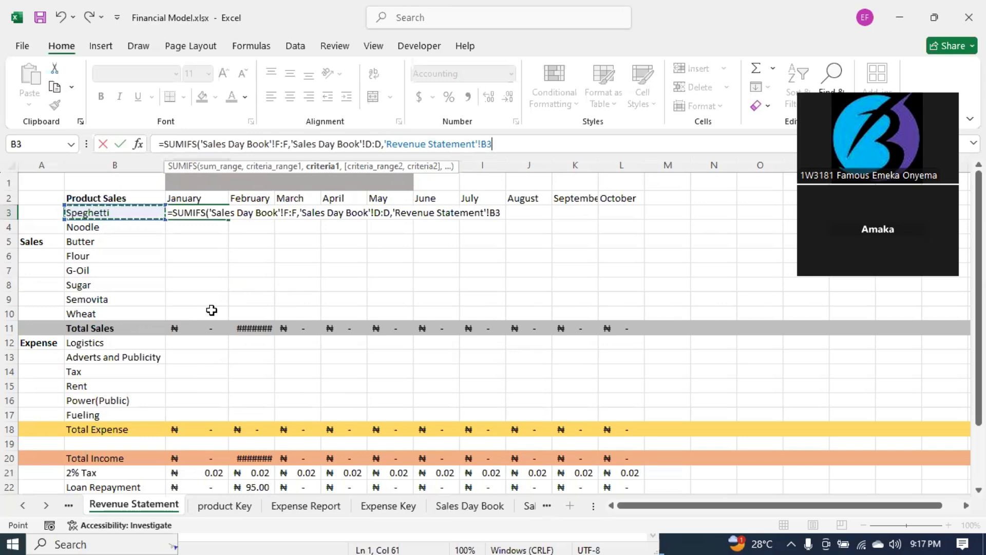
text(,)
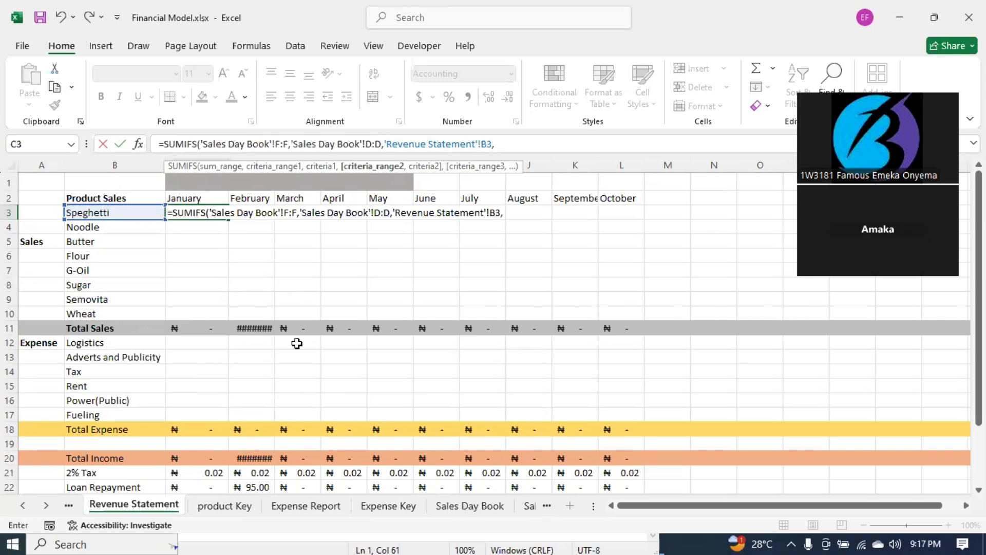
Step: Add the Month column 'Sales Day Book'!B:B as the second criteria range with the criterion "January", and commit the C3 formula
click(443, 505)
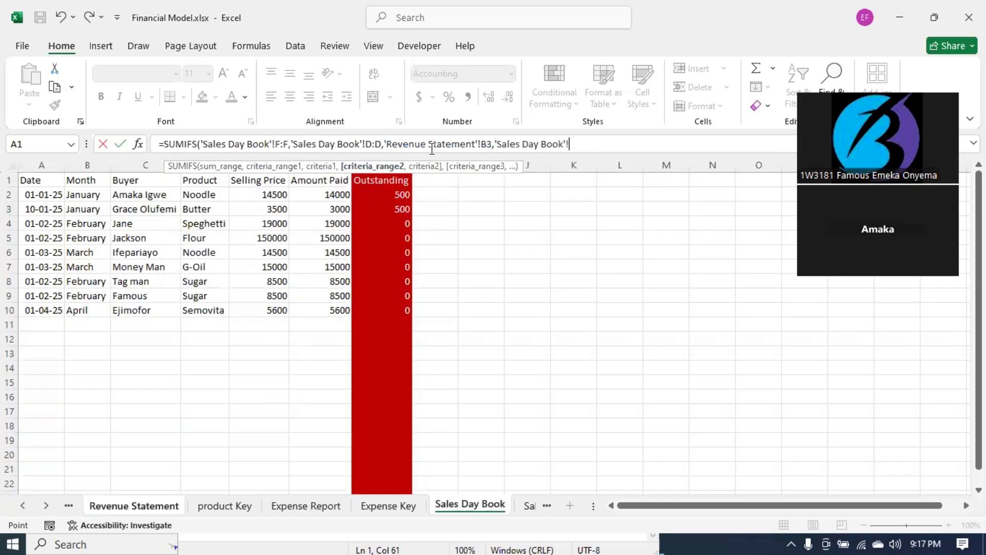
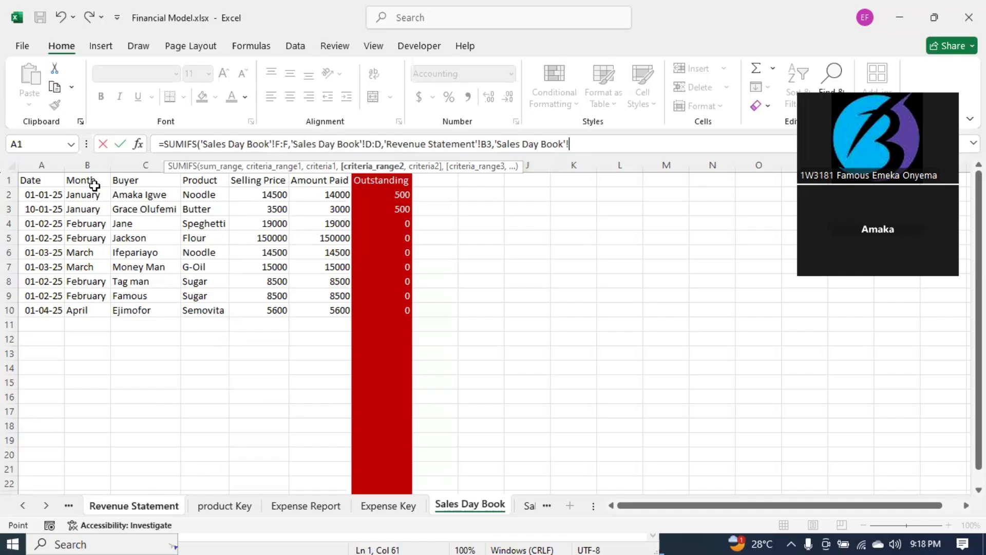
click(89, 162)
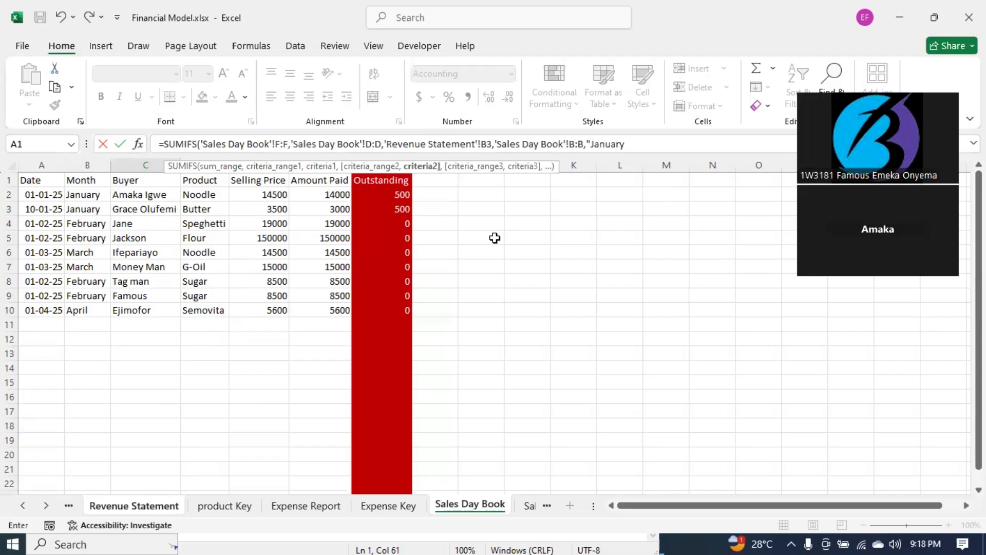
text())
key(Return)
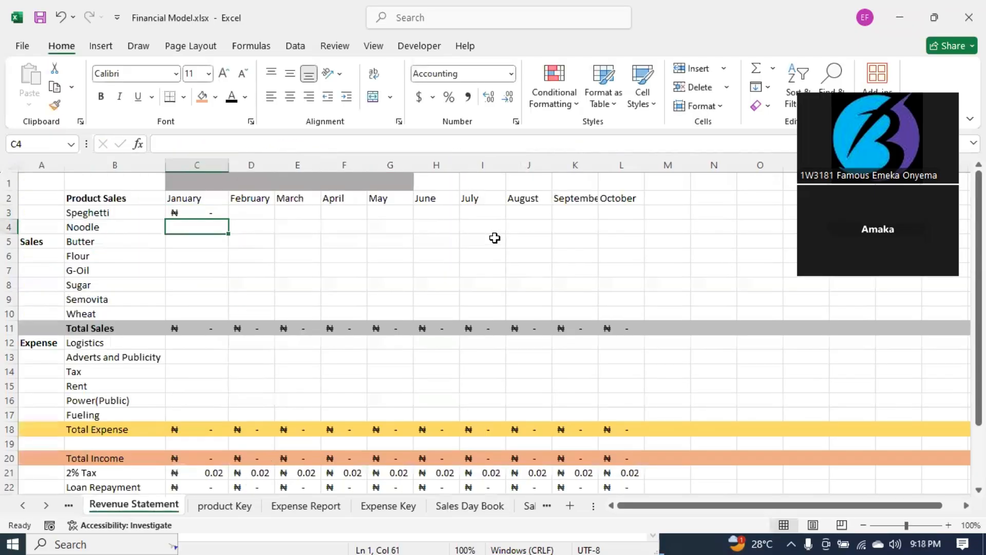
Step: Check the C3 formula against the Sales Day Book and fill it down the January column to C10
click(221, 214)
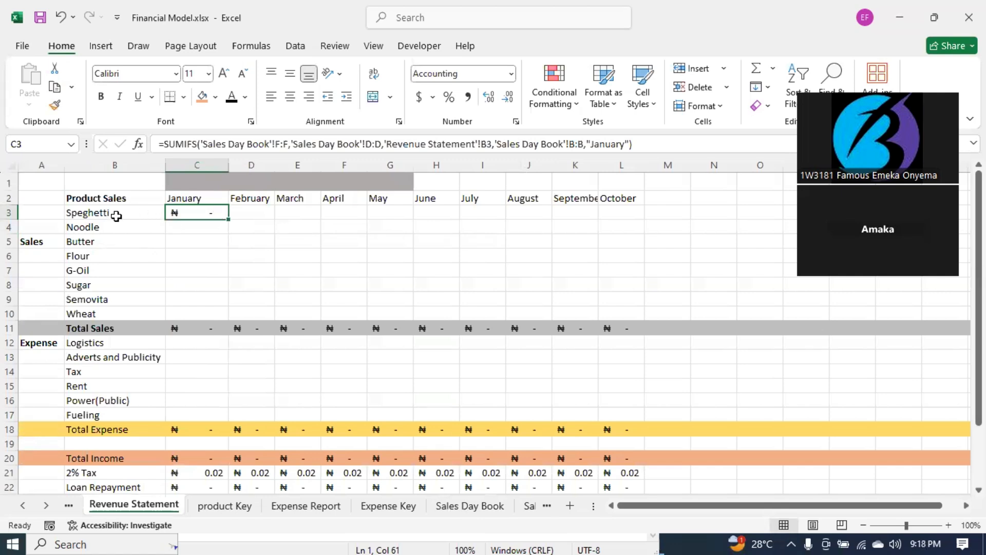
click(445, 505)
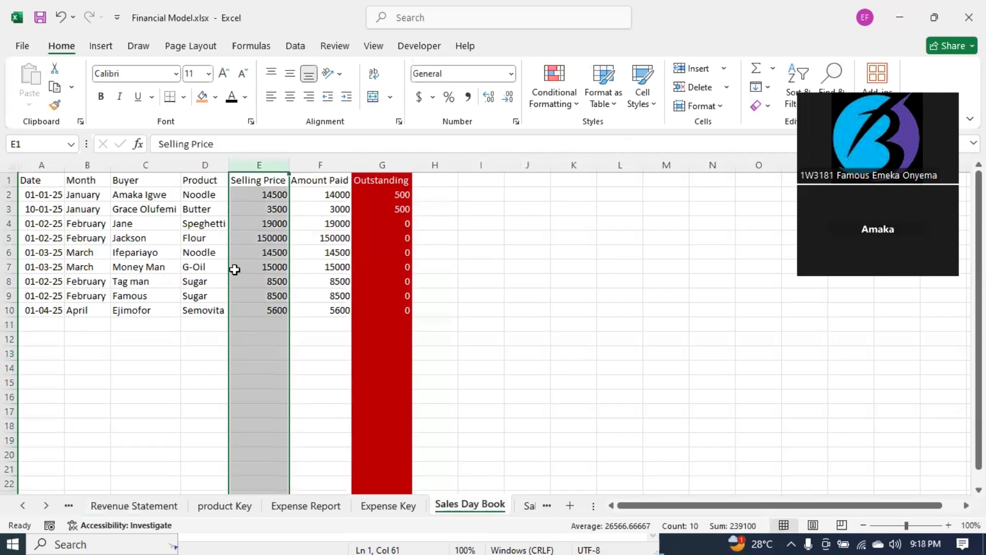
click(286, 164)
click(296, 295)
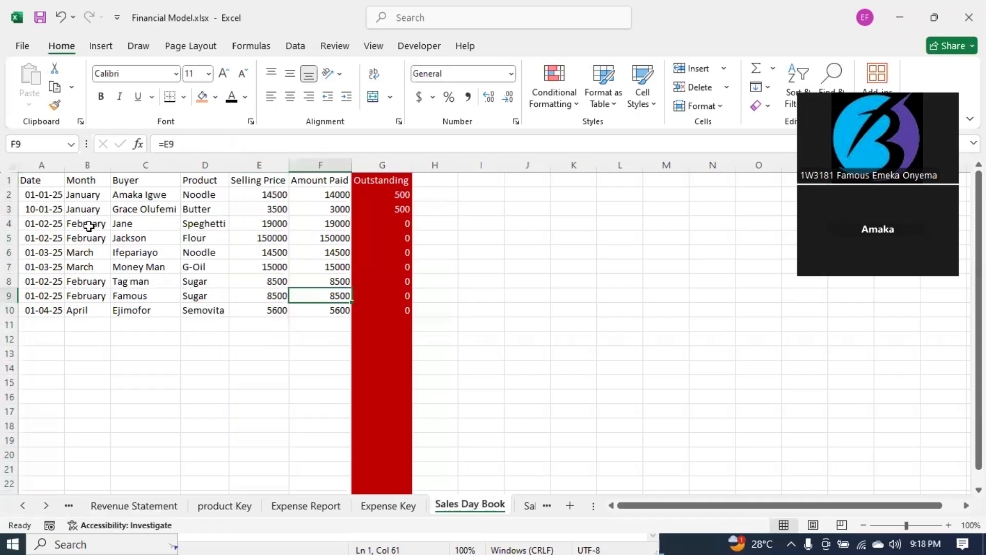
click(145, 508)
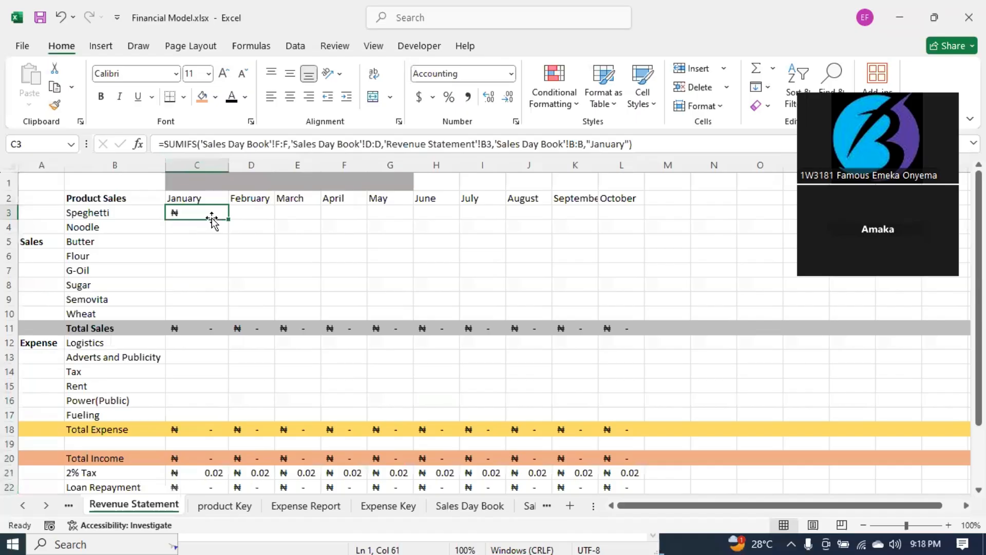
drag(228, 219, 220, 320)
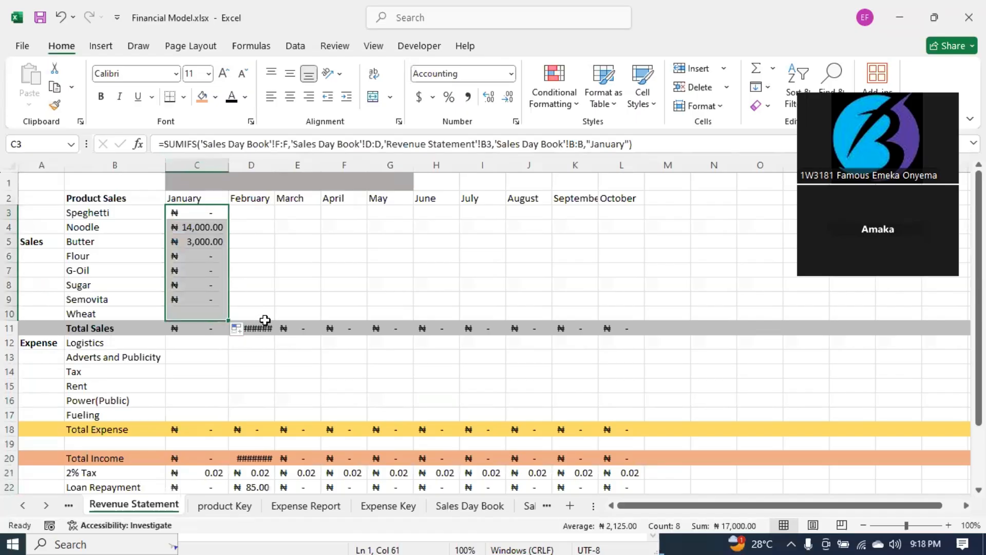
click(287, 282)
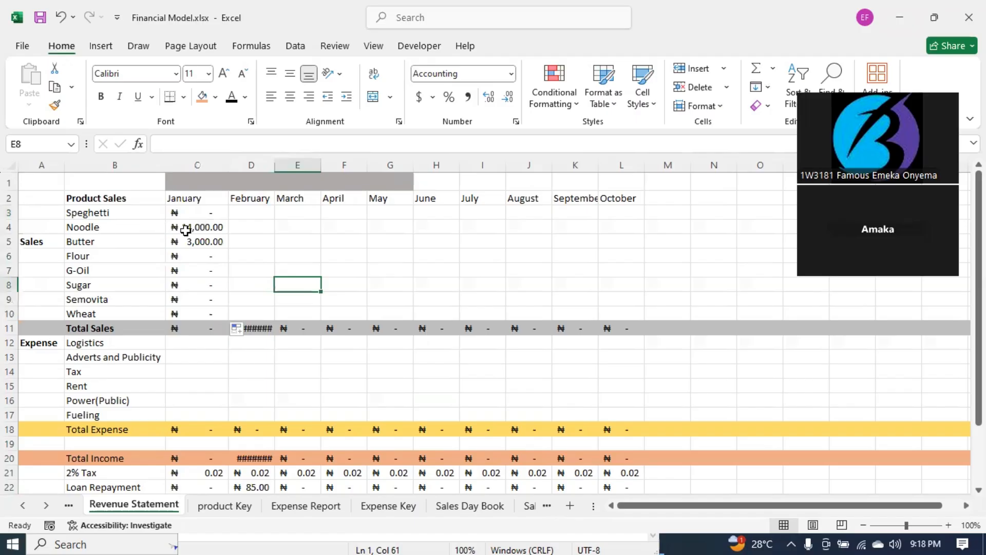
Step: Compare the January sales with the Sales Day Book, and try filling the January formulas across to the February cells D3:D10
click(465, 507)
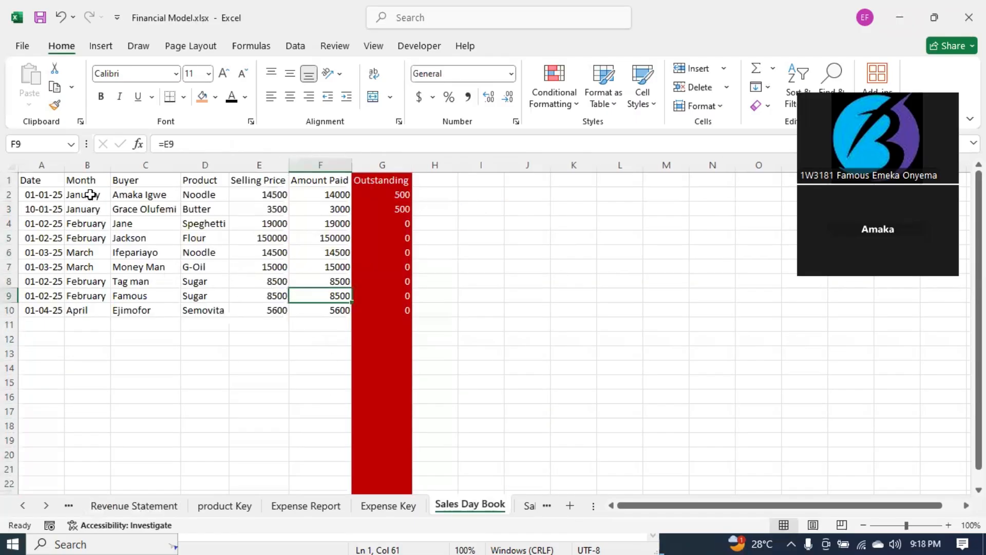
click(208, 198)
click(209, 206)
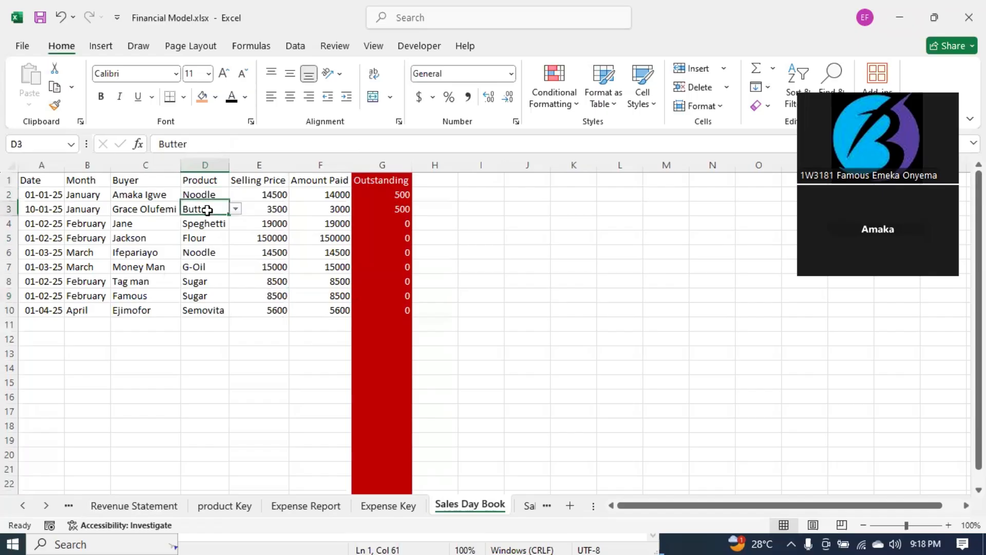
click(135, 507)
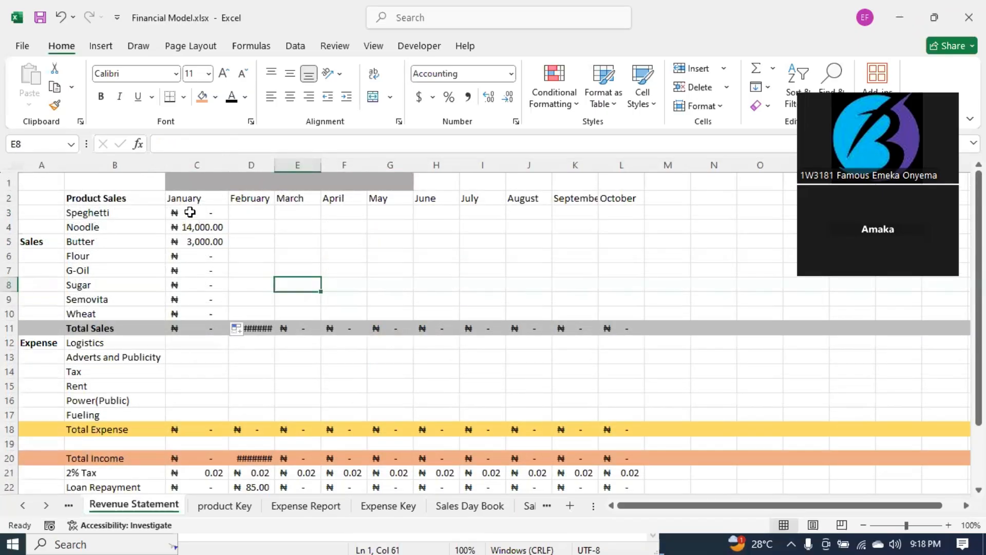
drag(195, 211, 275, 318)
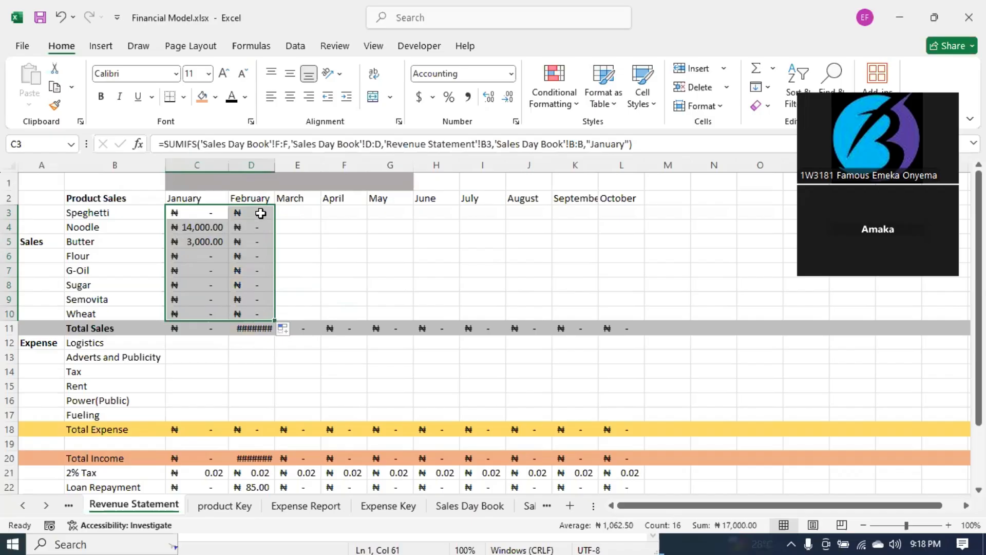
key(ctrl+z)
Step: Try copying the January formula from C3 into D3, inspect its ranges and month criterion, and clear D3
click(220, 212)
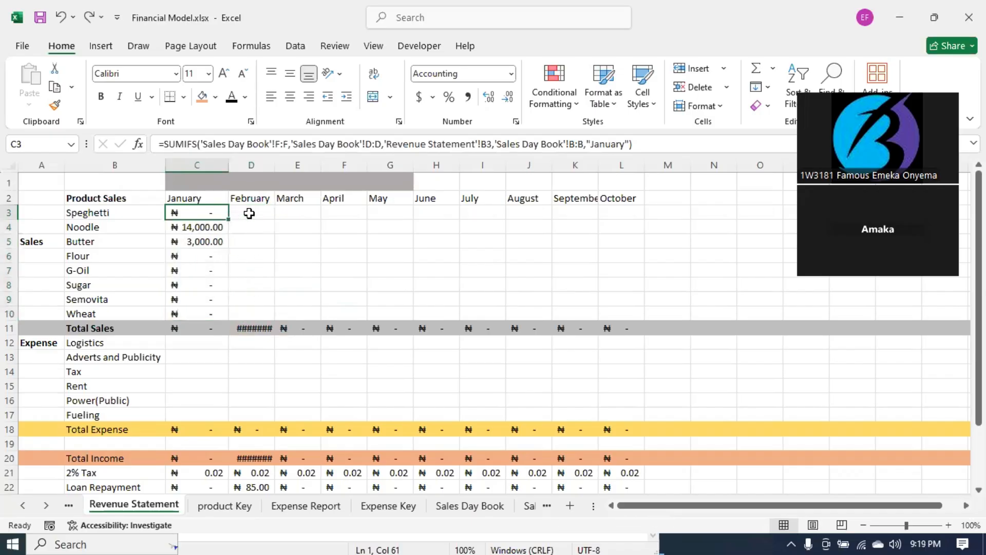
key(ctrl+c)
click(254, 214)
key(ctrl+v)
double_click(264, 212)
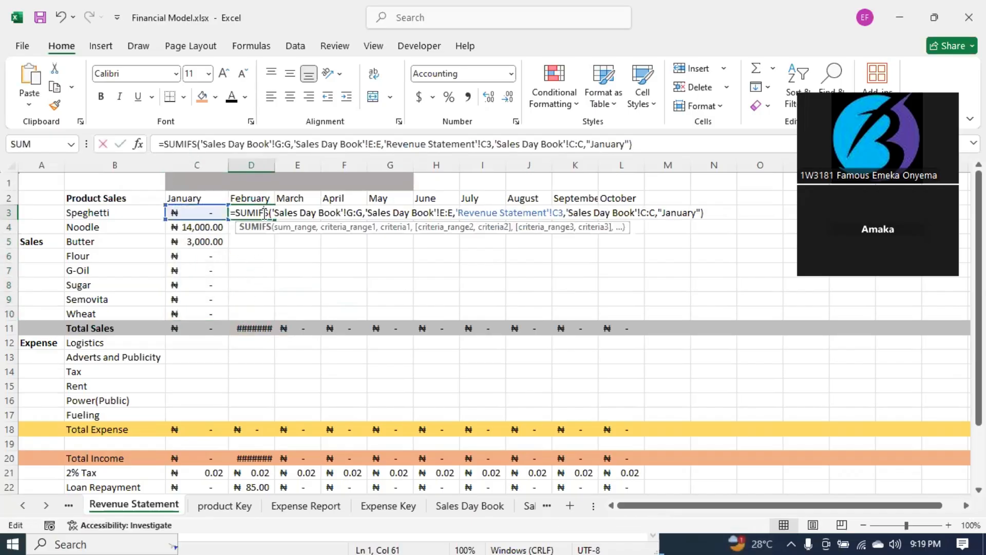
double_click(673, 213)
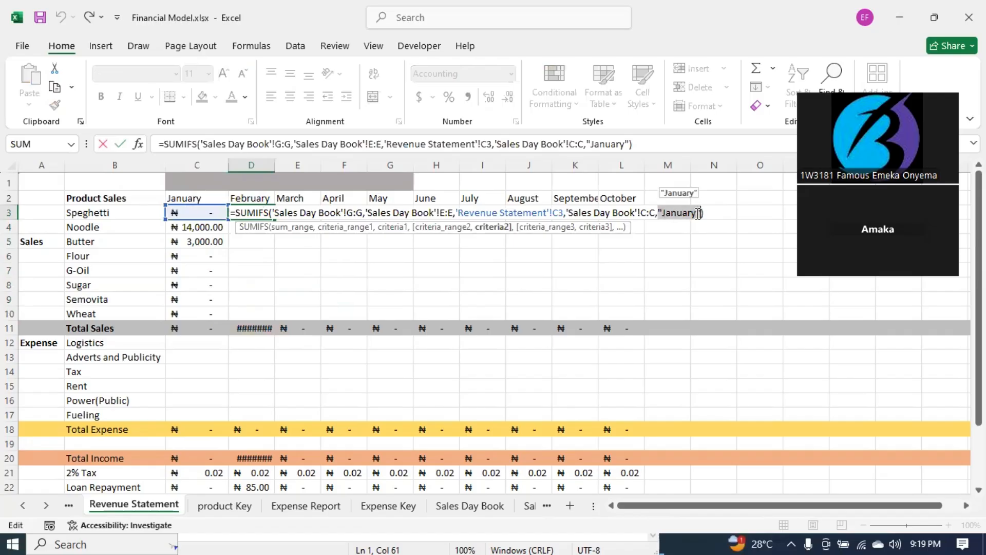
click(697, 215)
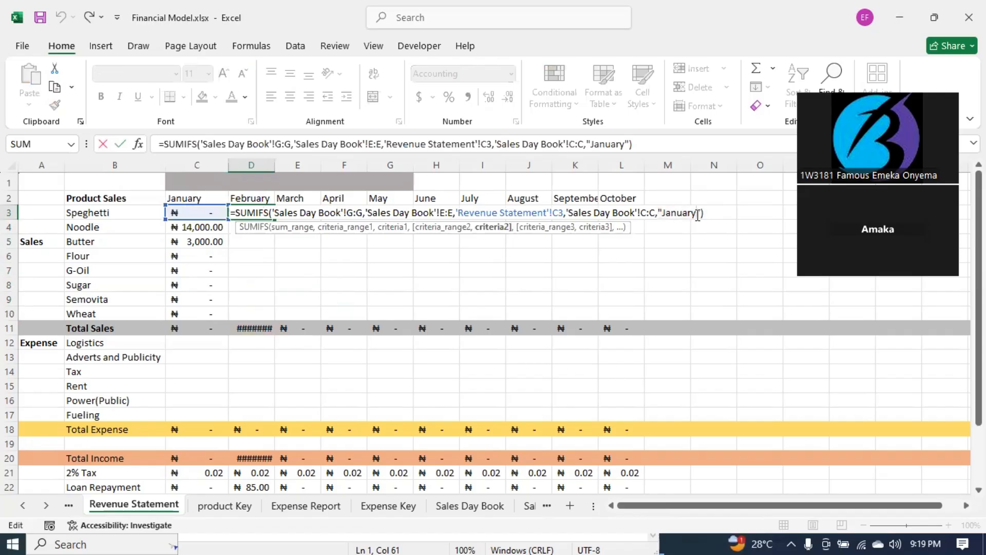
key(Escape)
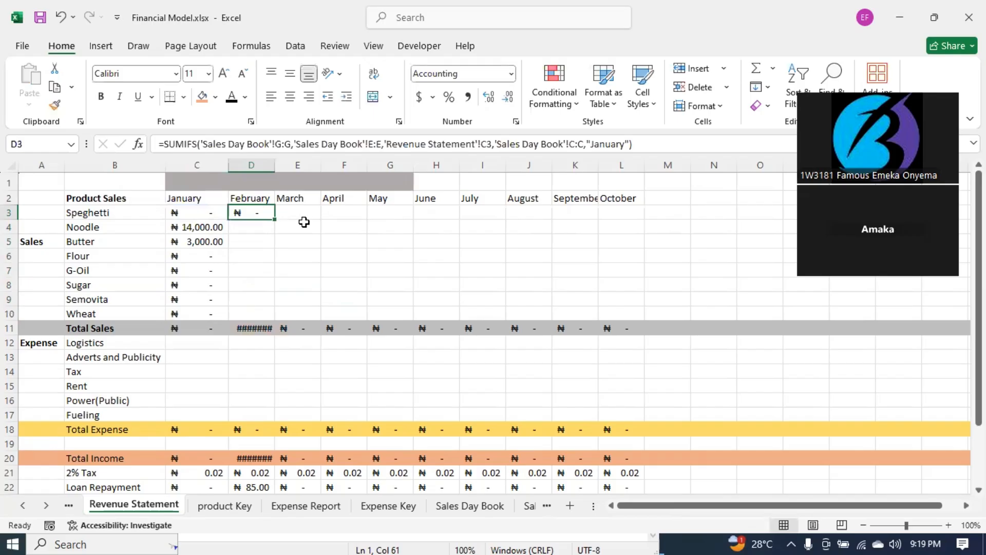
key(Delete)
Step: Replace the "January" criterion in the C3 formula with the absolute reference $C$2
double_click(207, 212)
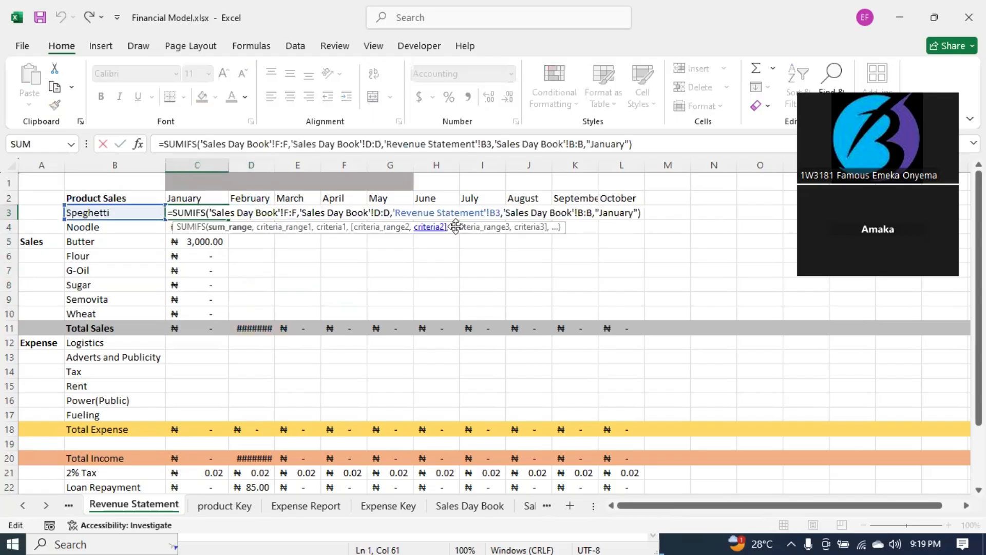
drag(595, 213, 639, 213)
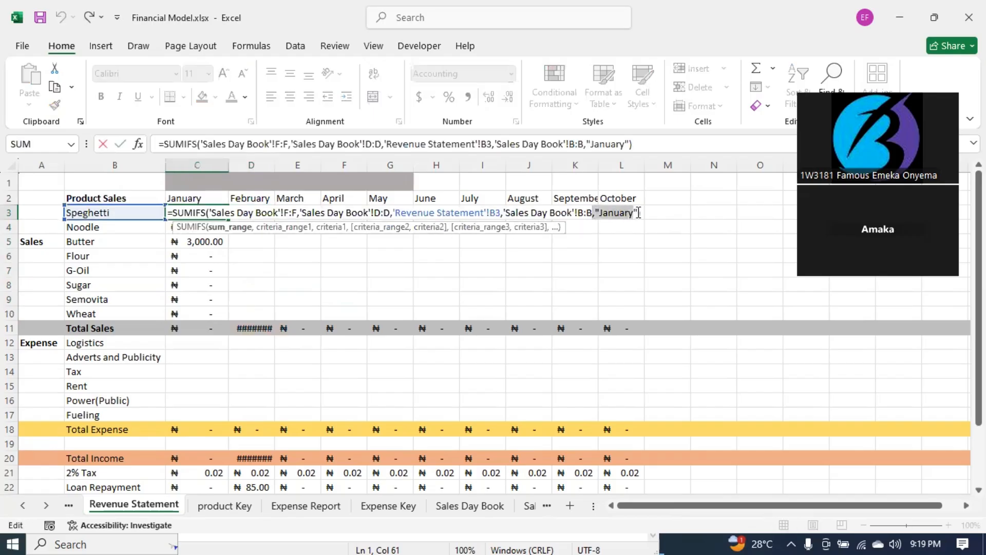
key(BackSpace)
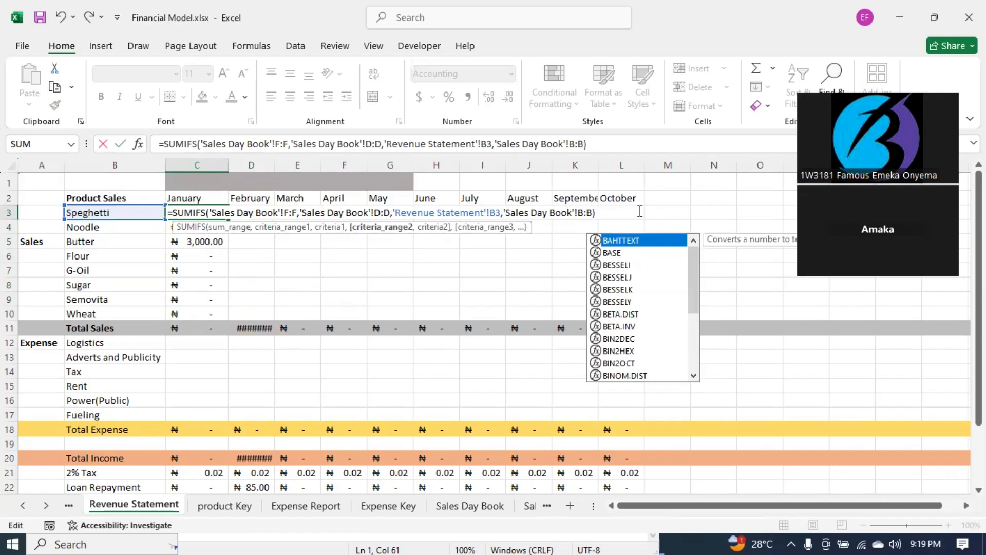
click(194, 197)
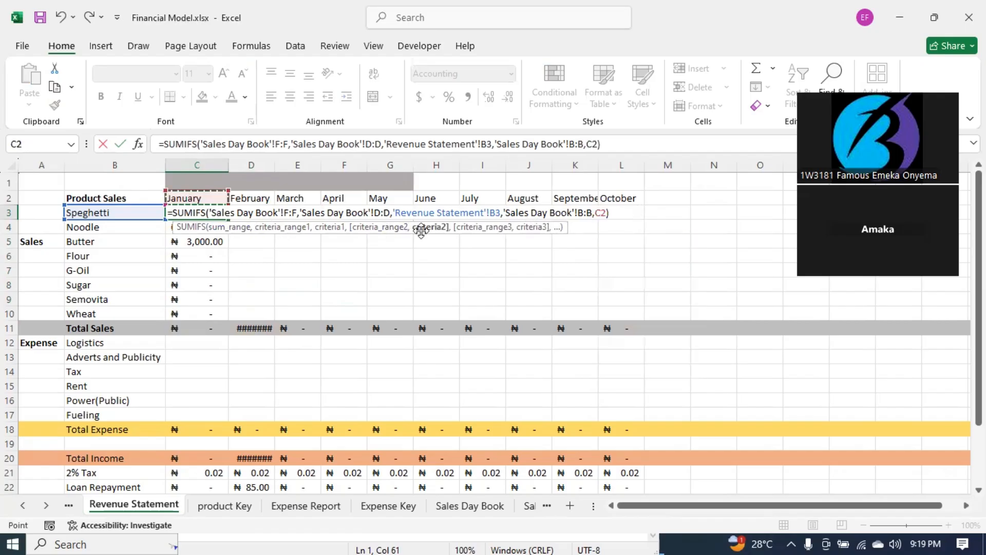
click(595, 213)
text($C)
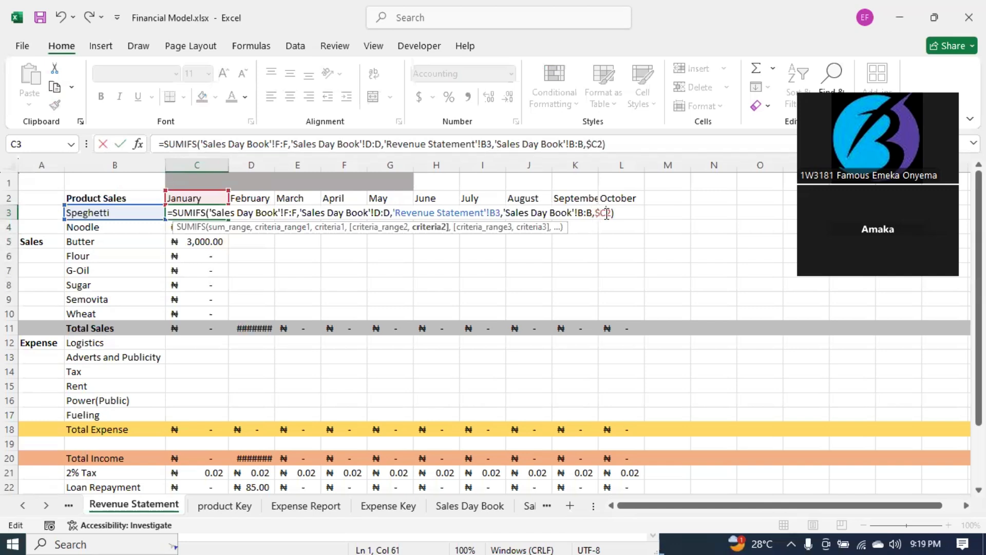
text($)
key(Return)
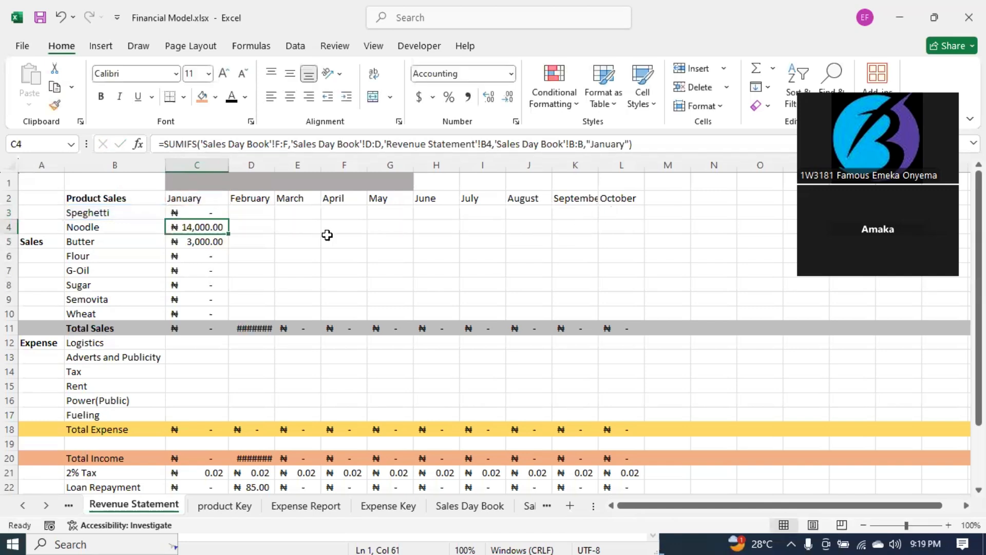
Step: Try filling the C3 formula across to D3, check it against the Sales Day Book's months, and empty D3
click(226, 212)
drag(231, 220, 260, 220)
click(263, 213)
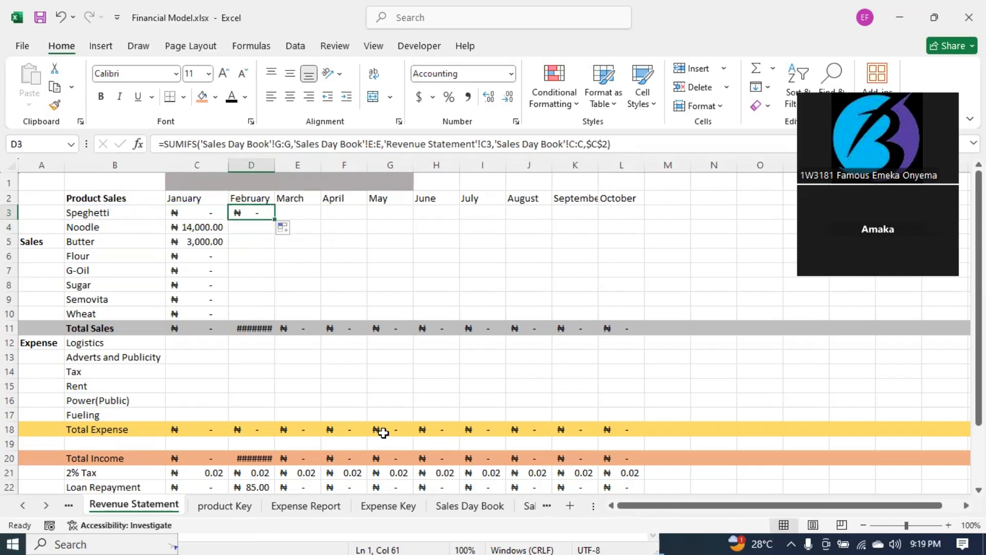
click(459, 507)
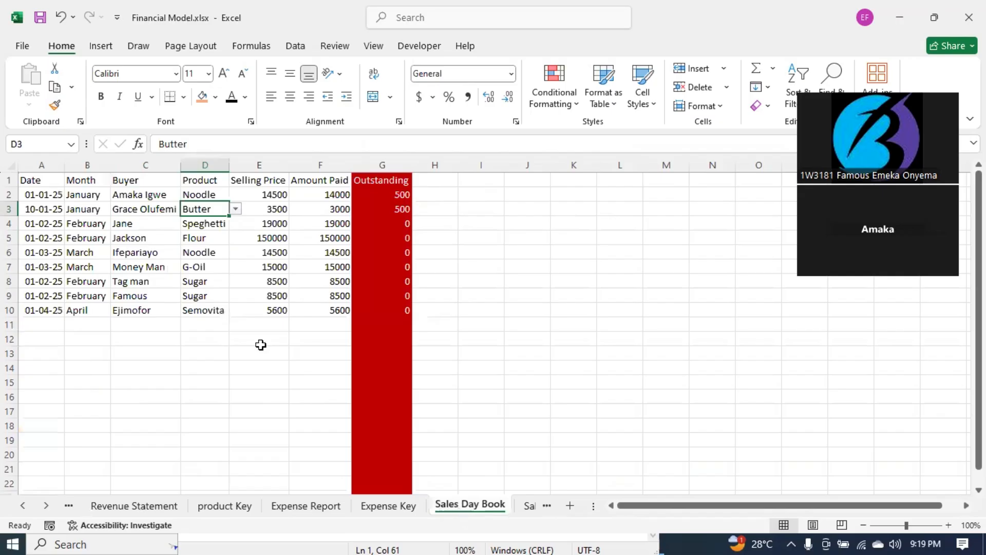
click(74, 229)
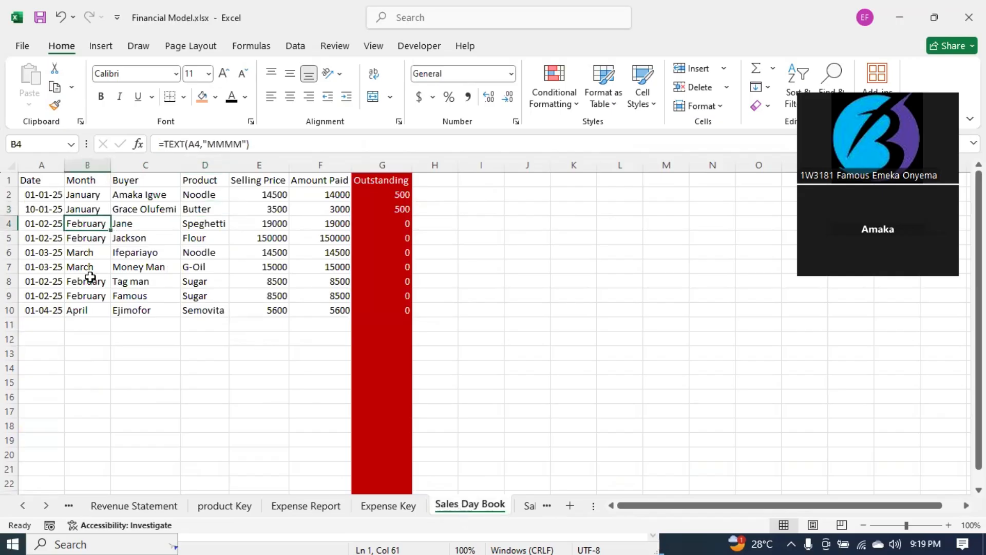
click(135, 506)
double_click(251, 210)
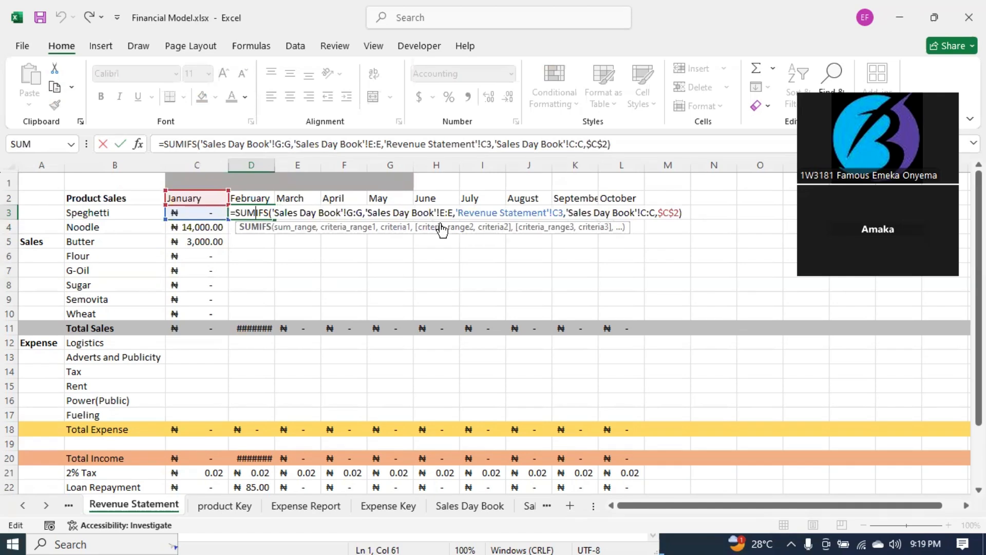
key(Escape)
text(`)
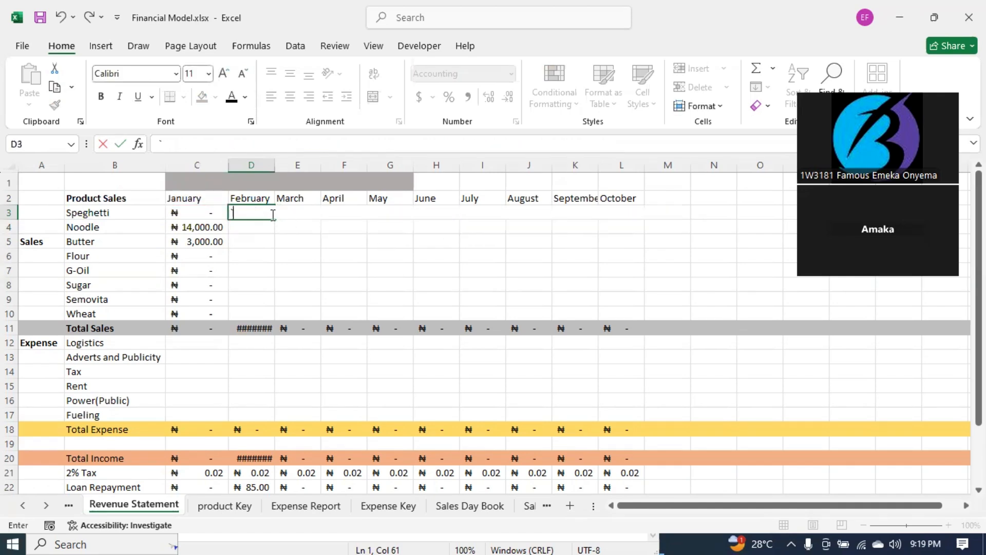
click(278, 247)
Step: Change the month criterion in the C3 formula to the mixed reference C$2, leaving the column relative
click(207, 211)
double_click(209, 213)
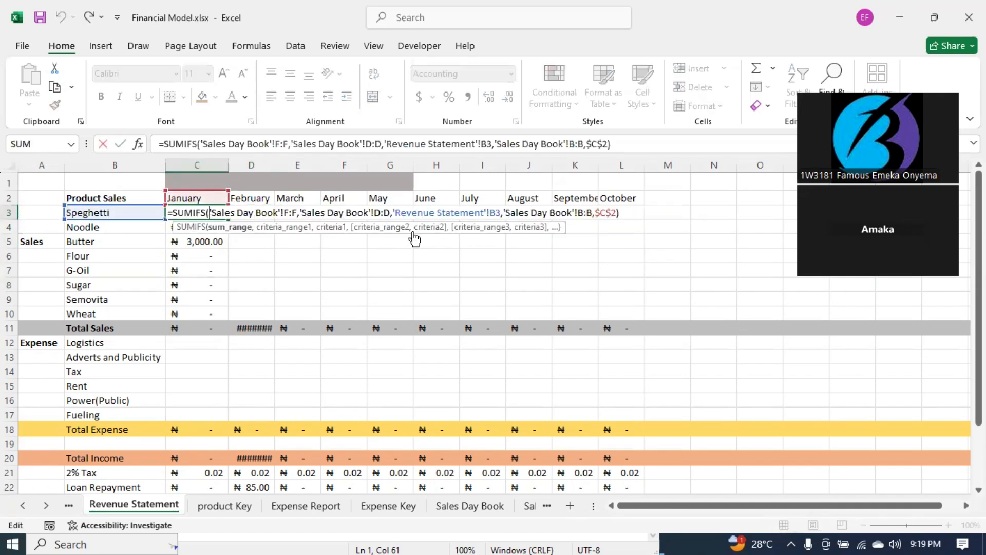
click(601, 212)
key(BackSpace)
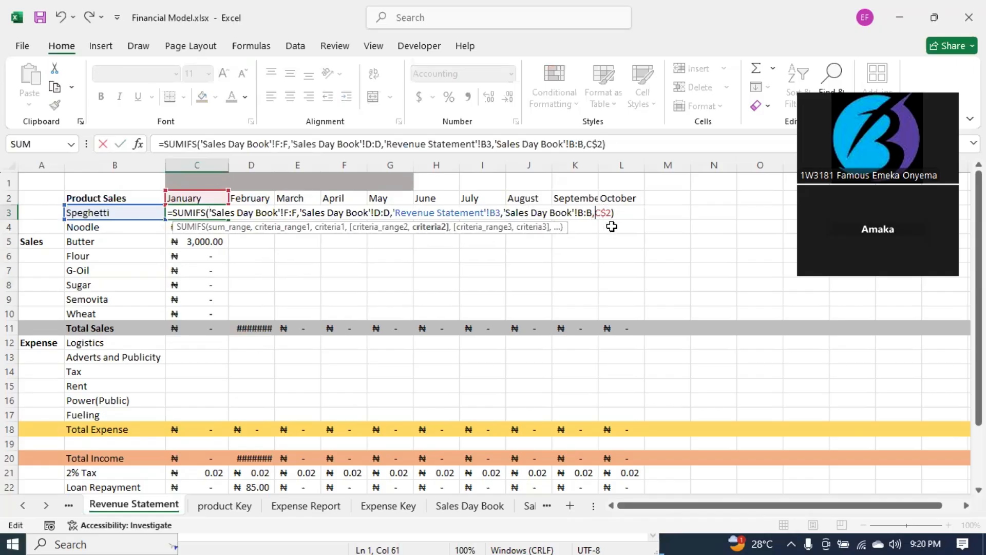
key(Return)
Step: Fill the C3 formula across to the February cell D3 and inspect the references in the copied formula
click(205, 210)
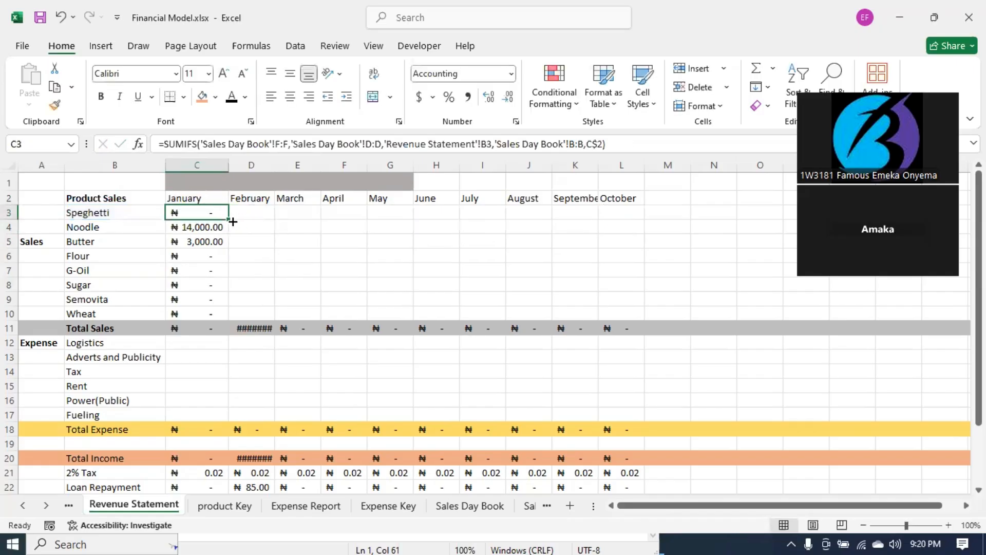
drag(233, 222, 264, 218)
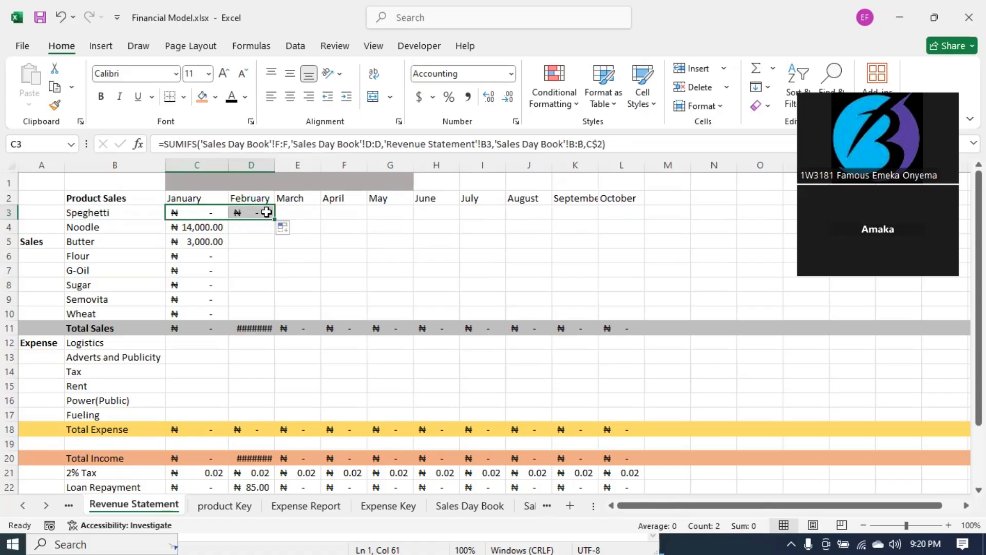
click(266, 212)
double_click(267, 212)
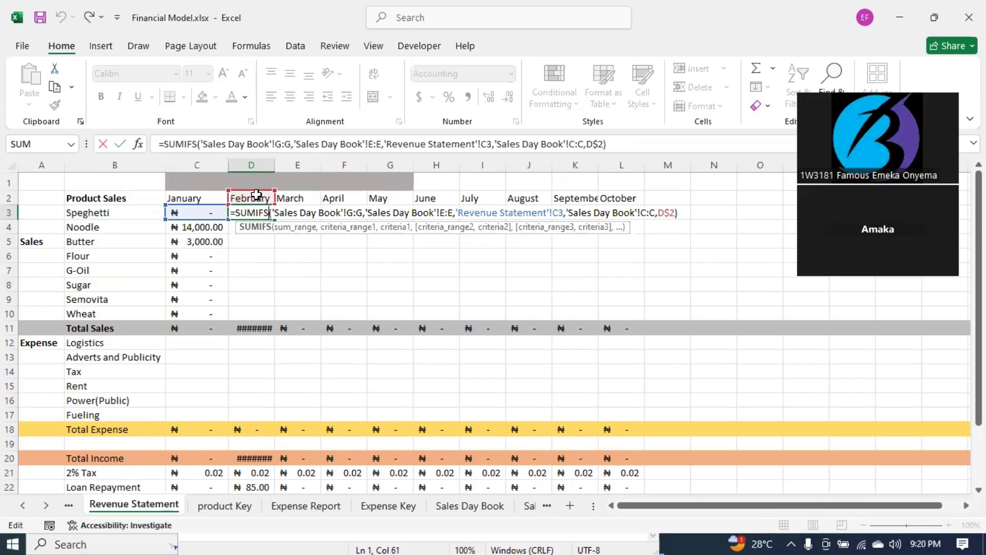
key(Escape)
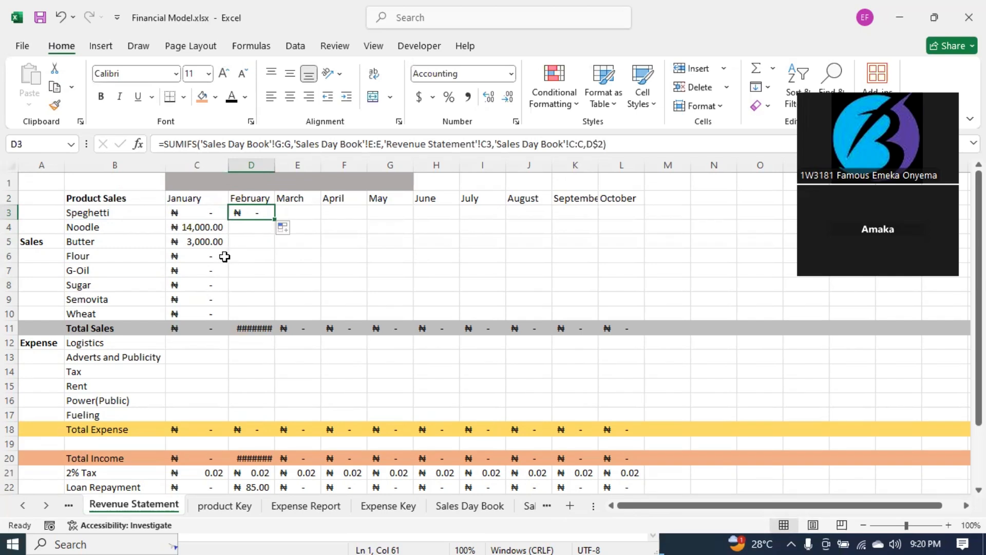
Step: Clear the January and February product sales formulas from C3:D10
drag(197, 213, 269, 309)
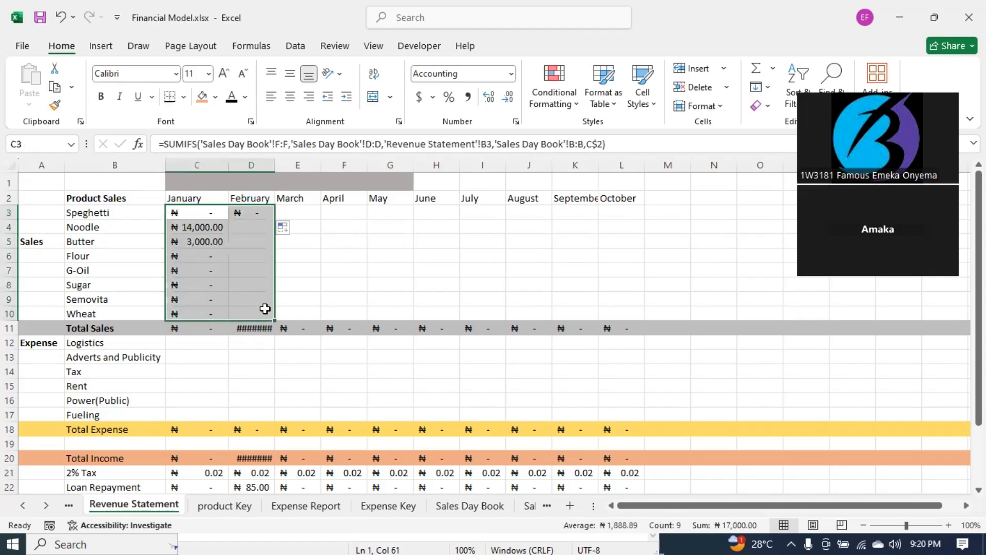
key(Delete)
click(315, 269)
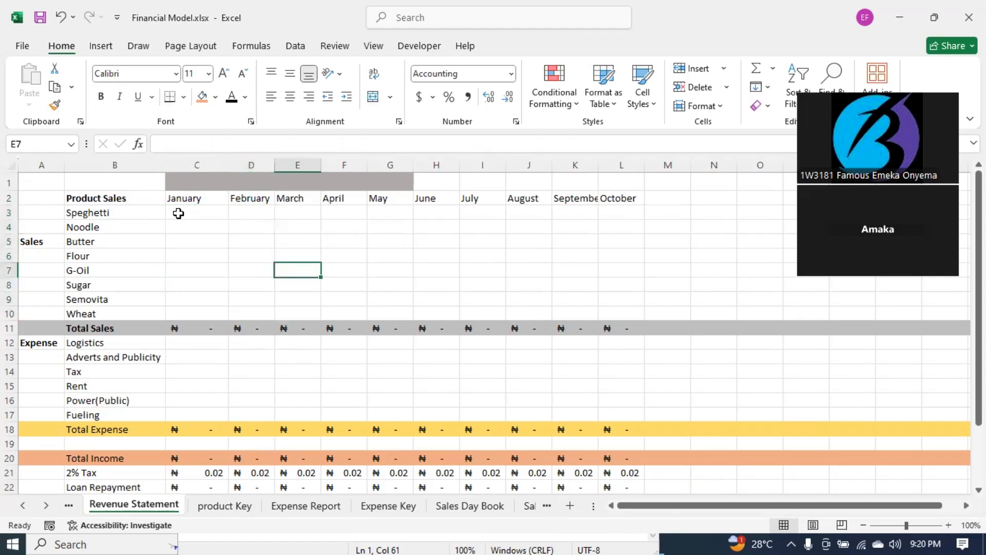
Step: Review the months in the Sales Day Book and start a SUMIFS formula in C3 with 'Sales Day Book'!F:F as the sum range
click(129, 213)
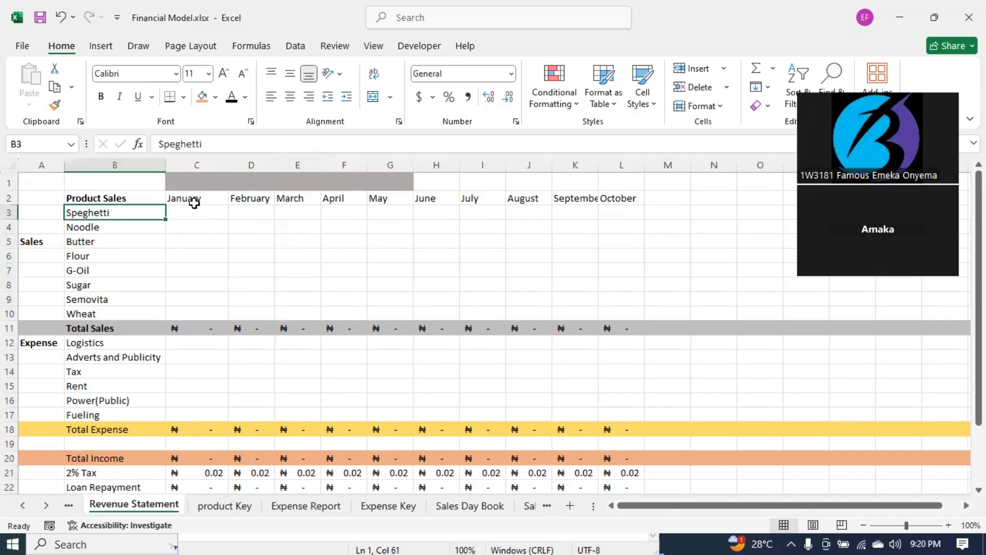
click(470, 506)
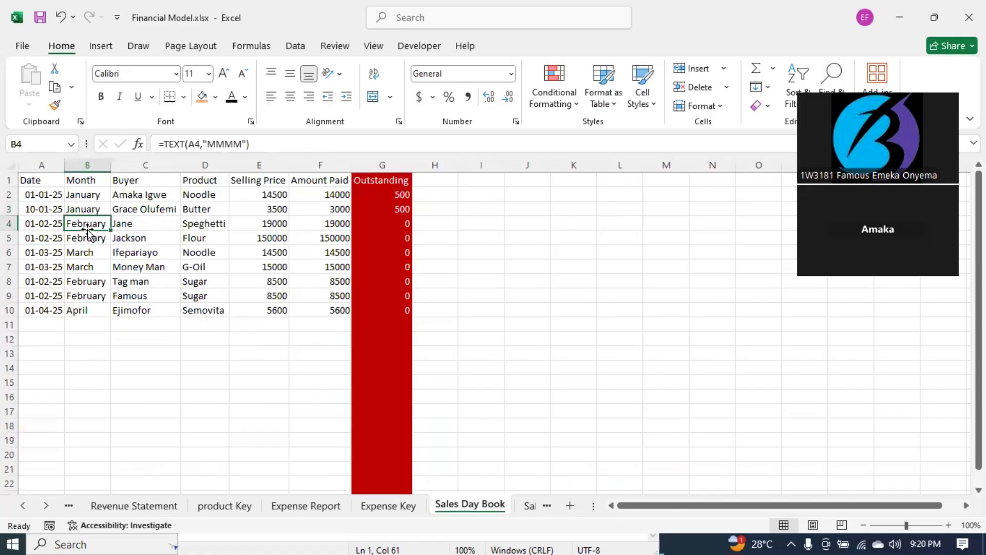
click(128, 514)
click(200, 213)
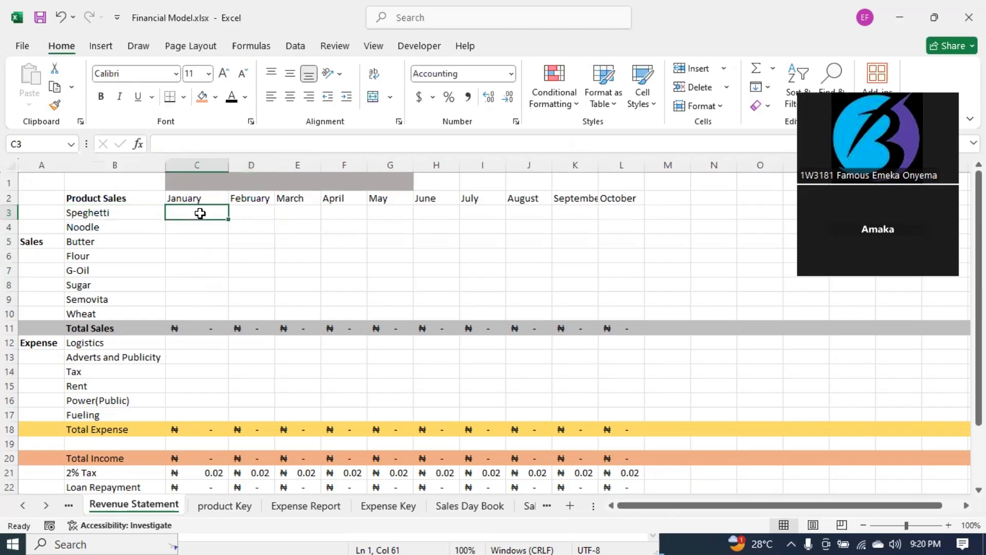
text(=SUMIFS)
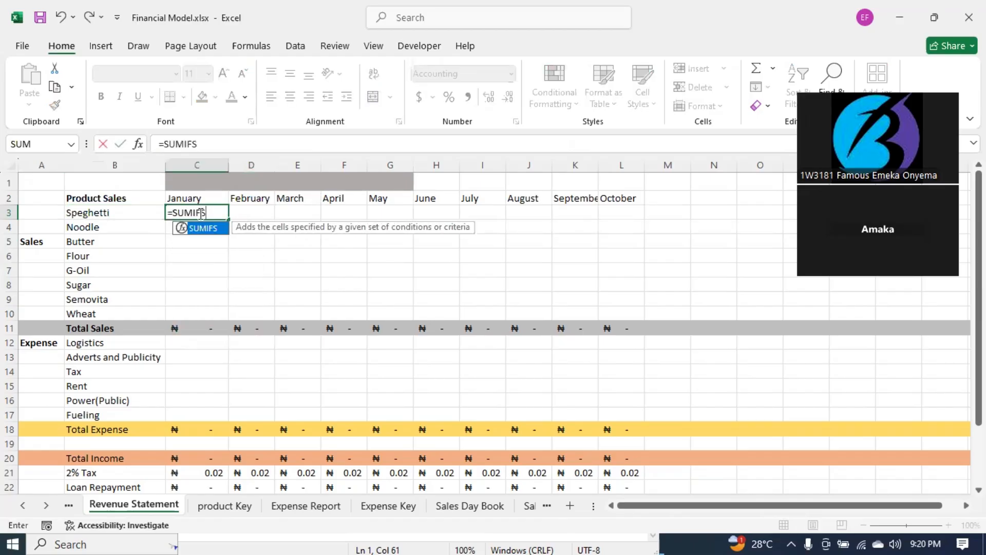
text(()
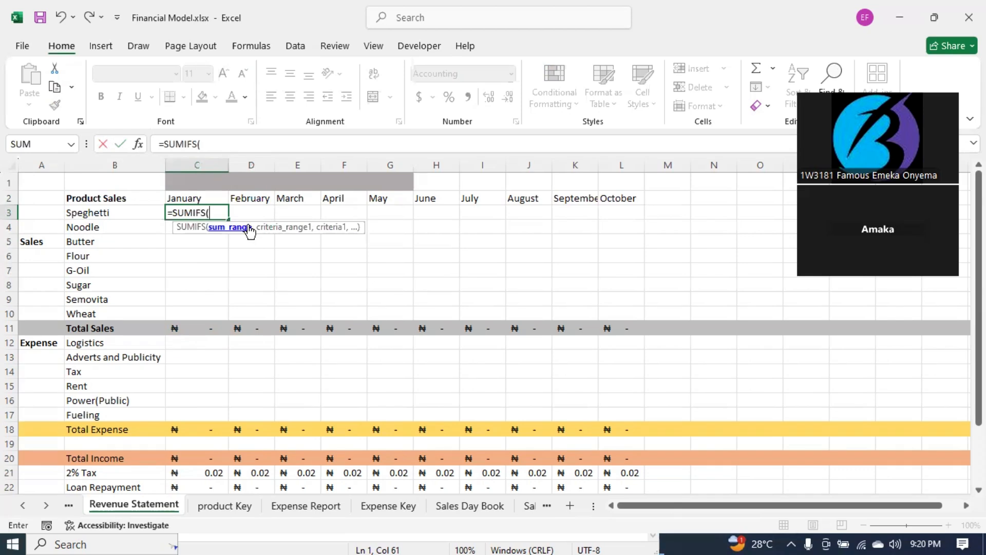
click(452, 506)
click(322, 165)
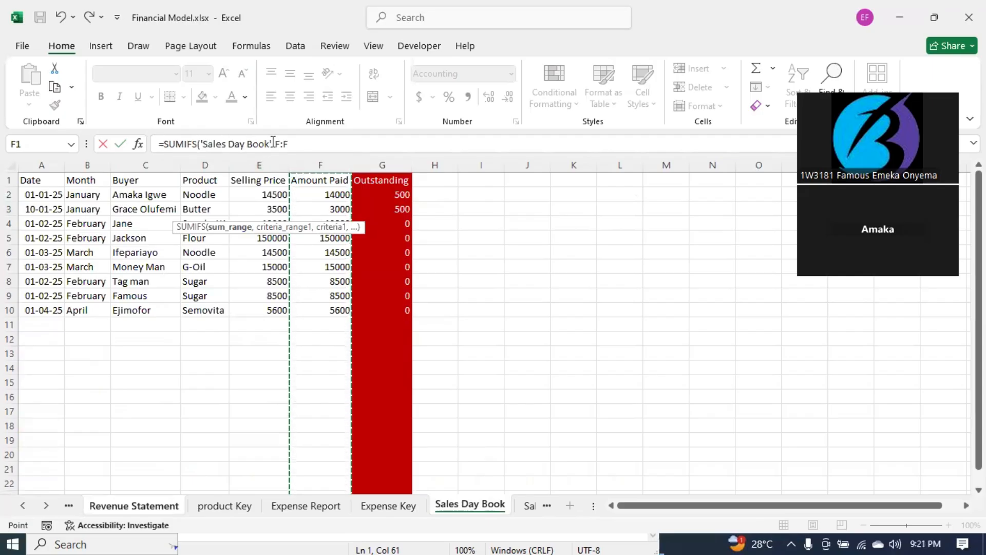
click(308, 145)
text(,)
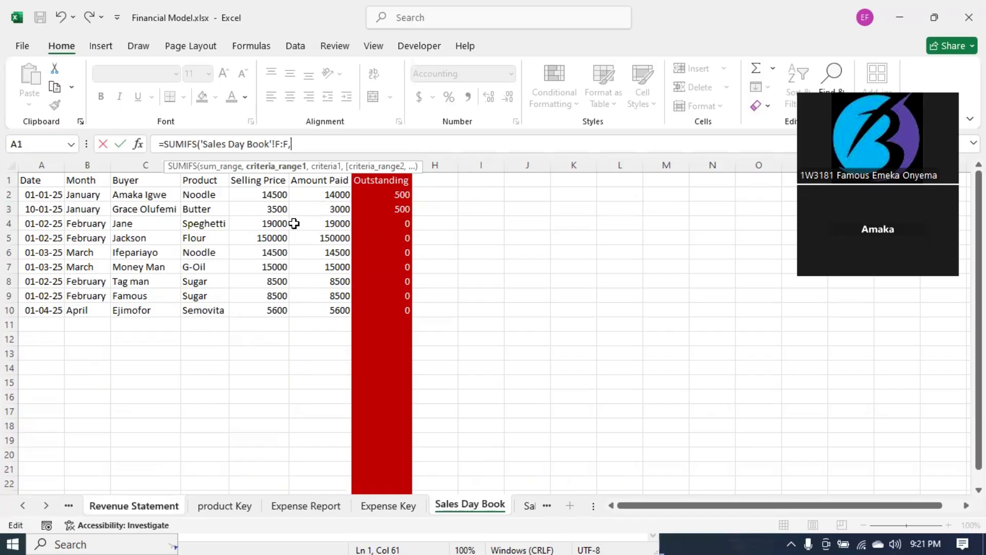
Step: Add the Product column 'Sales Day Book'!D:D as the first criteria range, matched against the product name in 'Revenue Statement'!B3
click(196, 157)
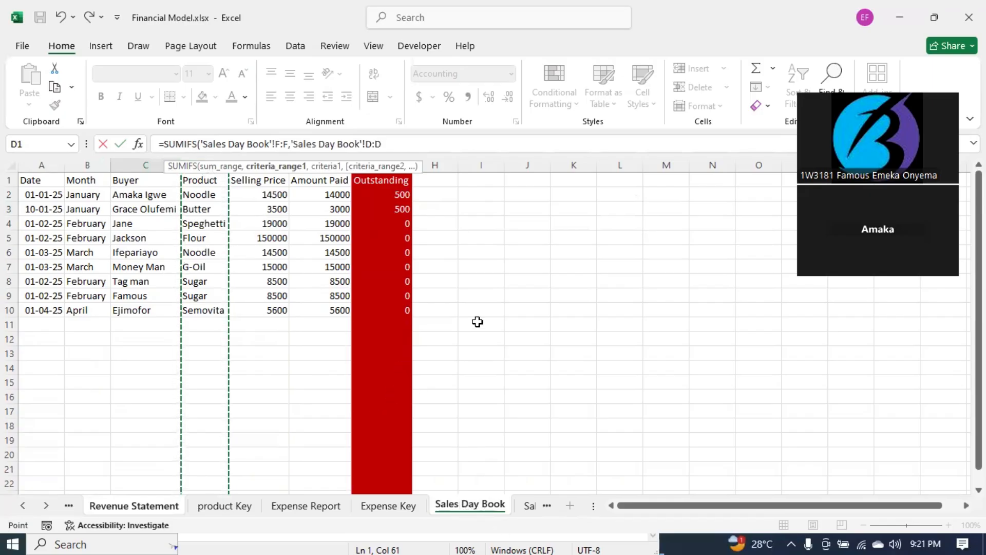
text(,)
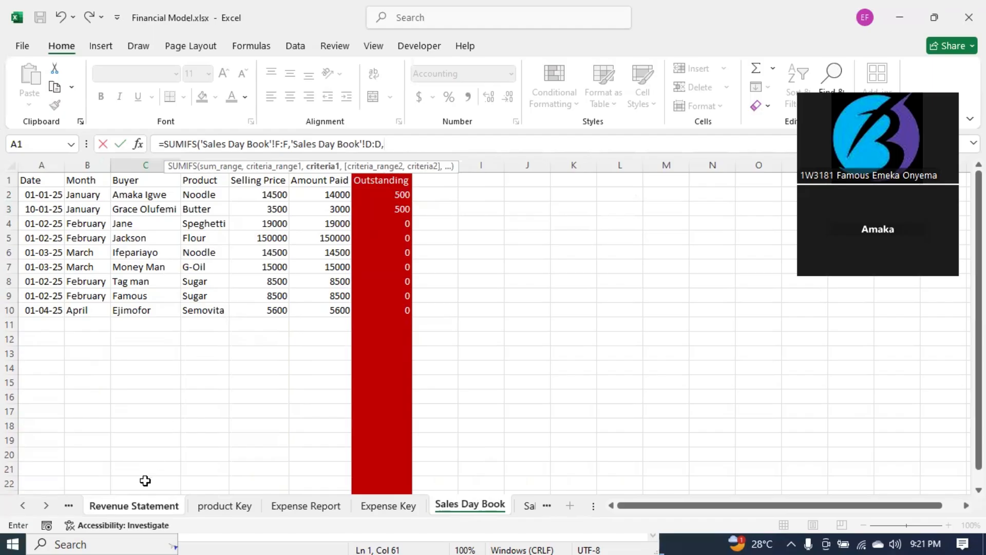
click(138, 506)
click(103, 214)
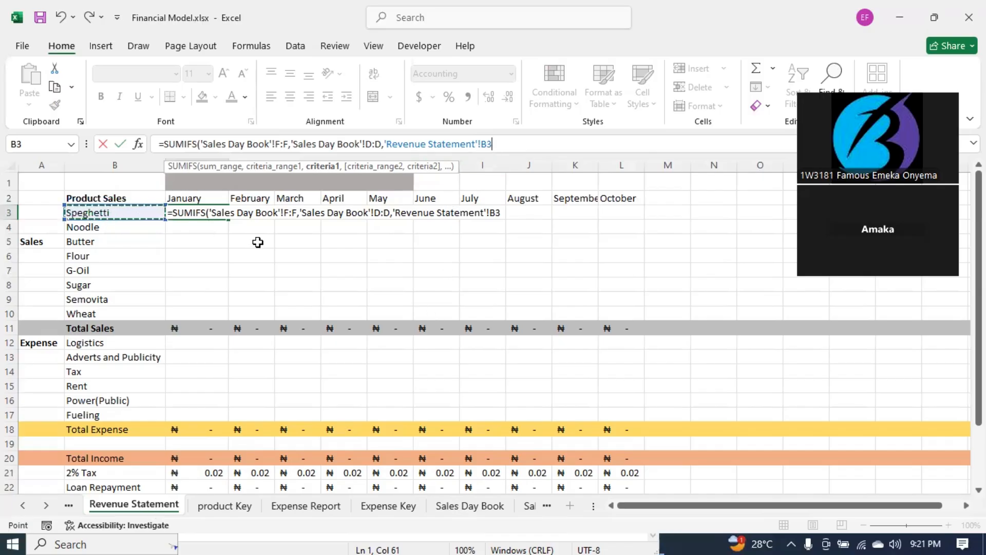
text(,)
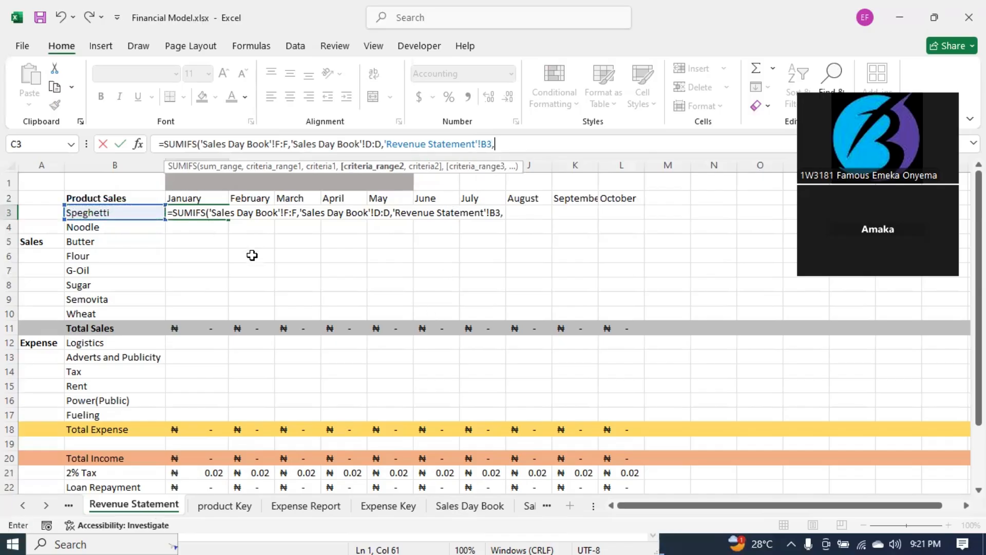
Step: Add the Month column 'Sales Day Book'!B:B as the second criteria range, matched against the January header in 'Revenue Statement'!C2
click(452, 509)
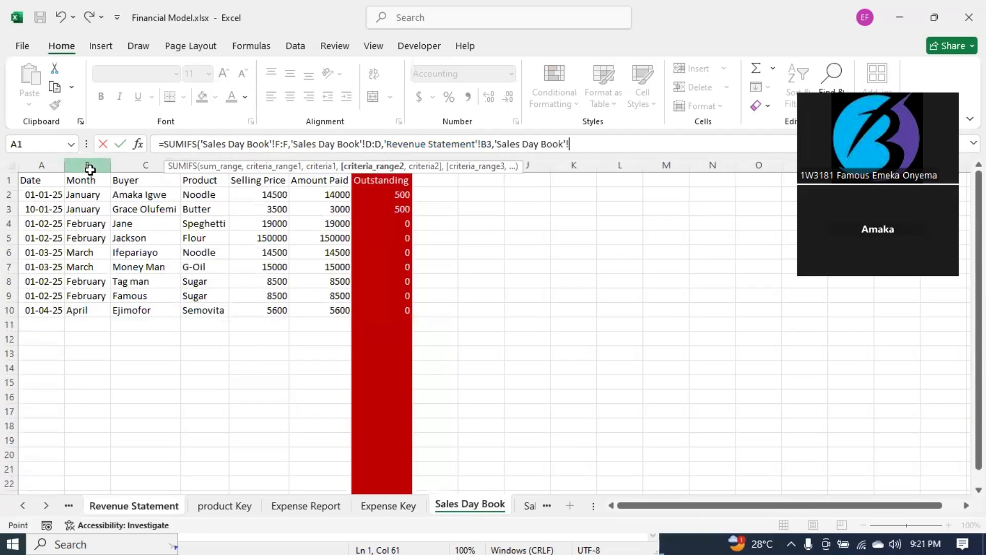
click(90, 169)
text(,)
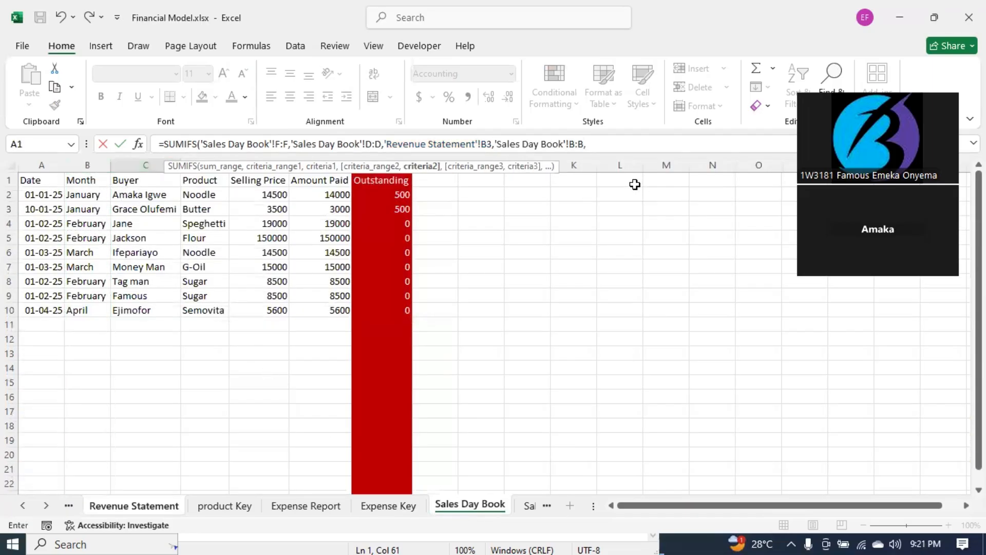
click(143, 506)
click(203, 197)
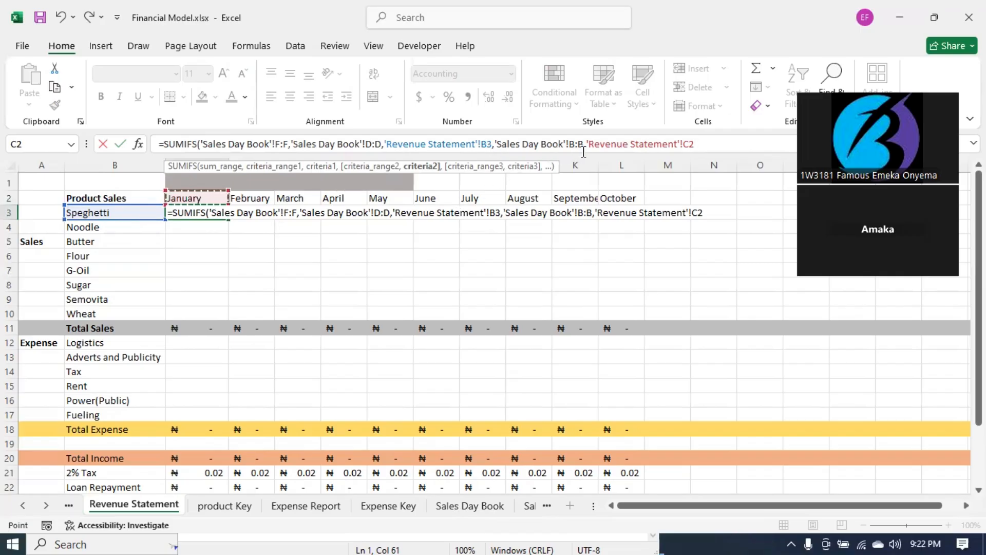
click(464, 507)
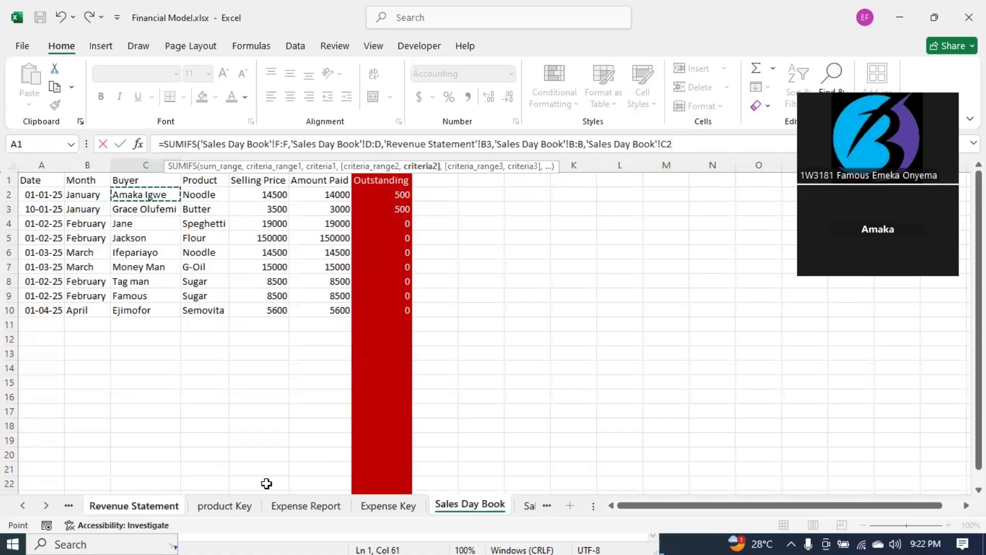
click(170, 508)
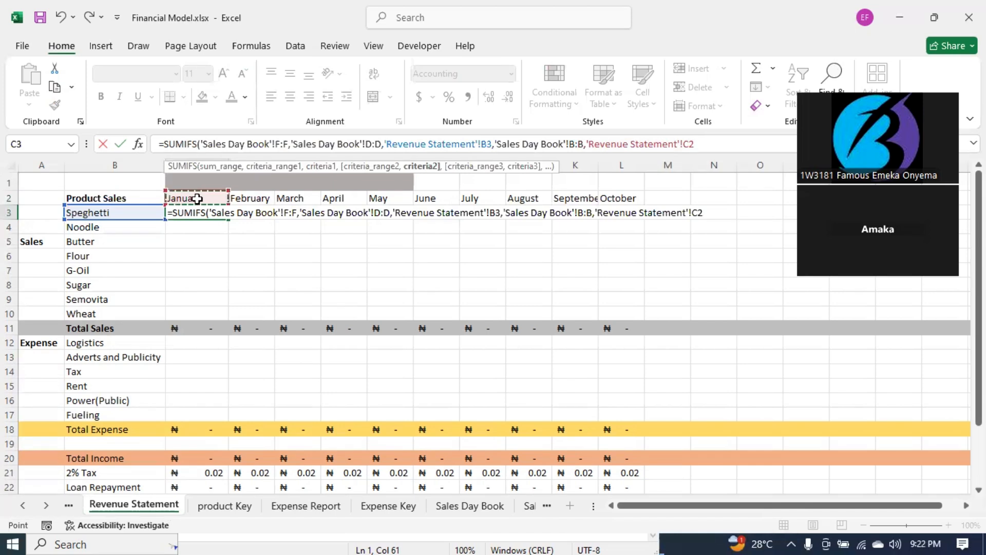
Step: Lock the row of the month header reference as C$2 and complete the SUMIFS formula in C3
click(690, 144)
text($)
key(Return)
Step: Fill the January SUMIFS formula down from C3 to the Wheat row, C10
click(213, 211)
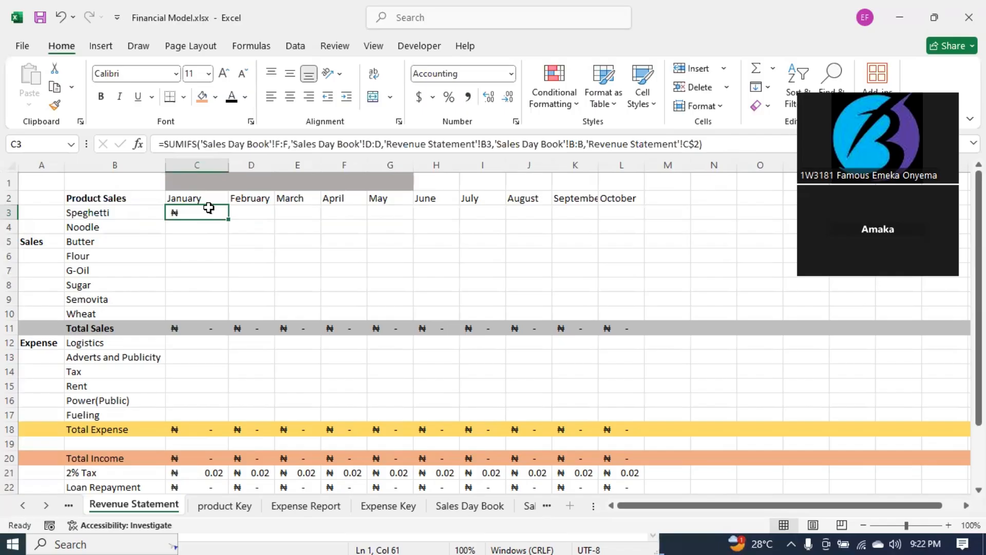
drag(229, 220, 219, 320)
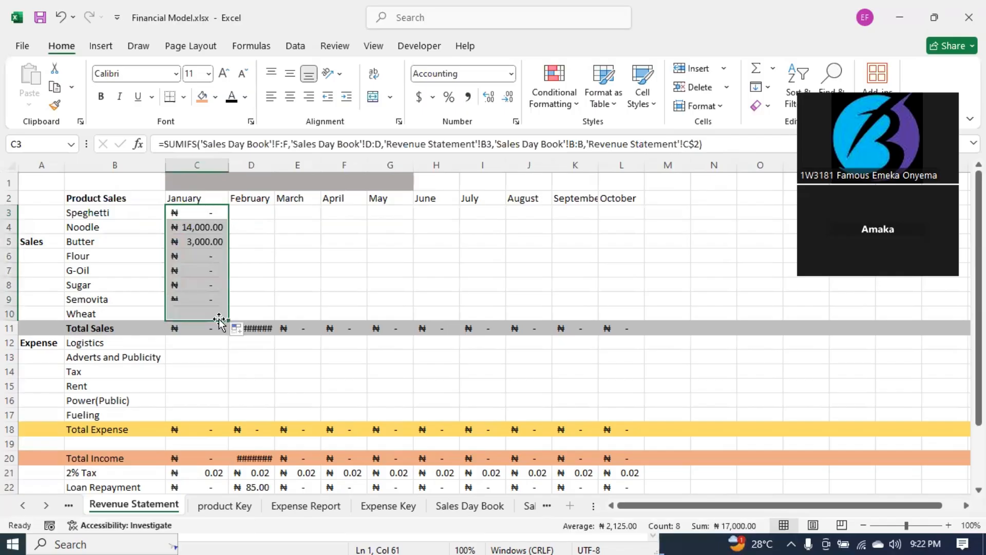
click(257, 268)
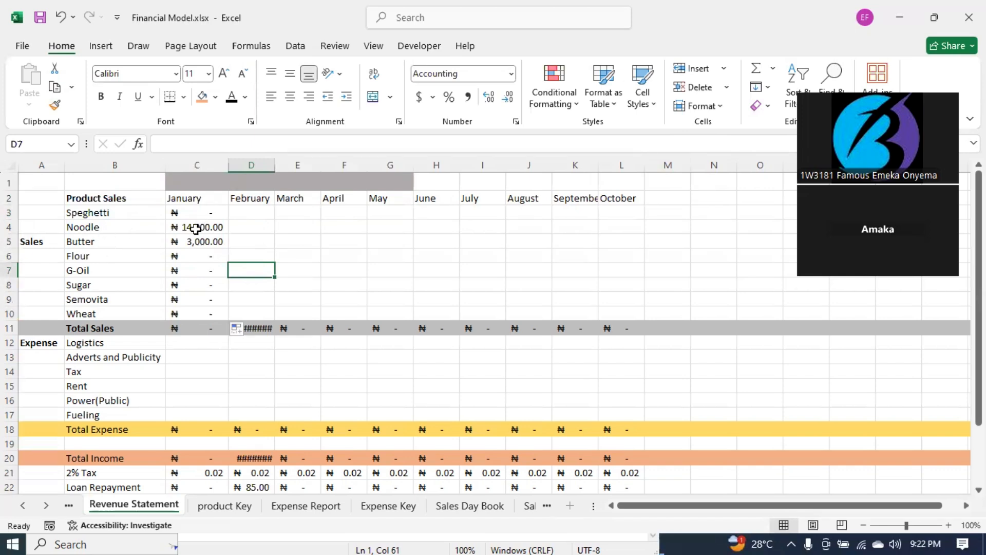
Step: Copy the C3 formula into the February cell D3 and compare its references with the Sales Day Book columns
click(215, 212)
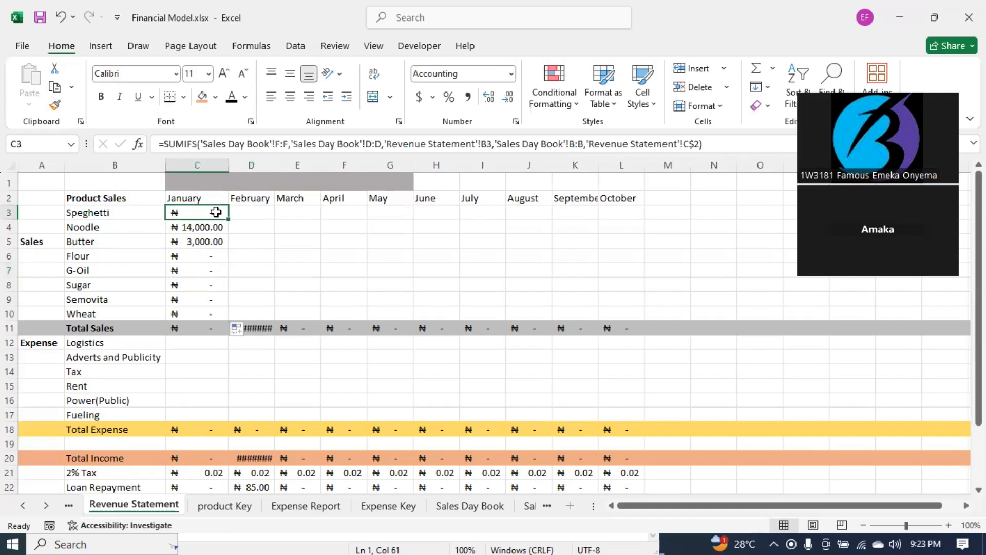
key(ctrl+c)
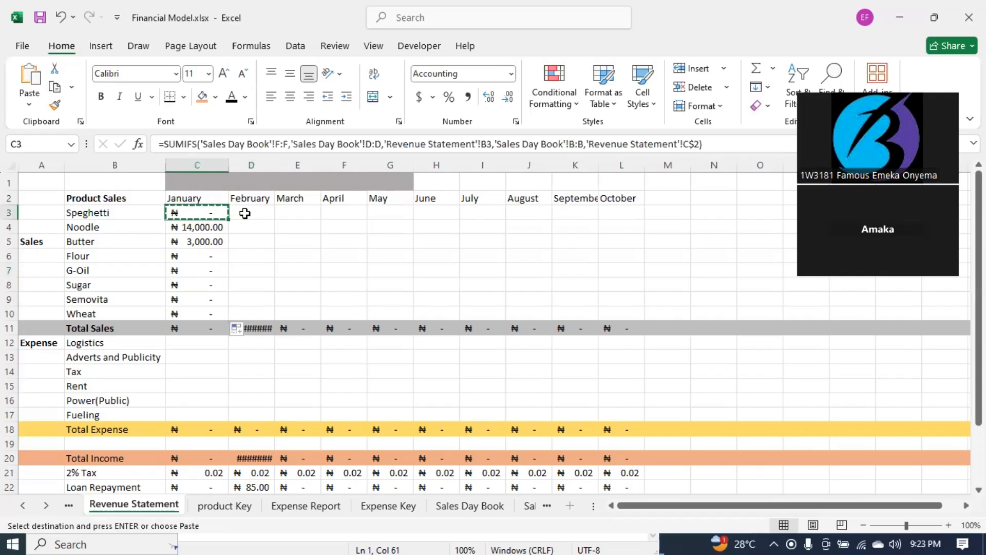
click(243, 213)
key(ctrl+v)
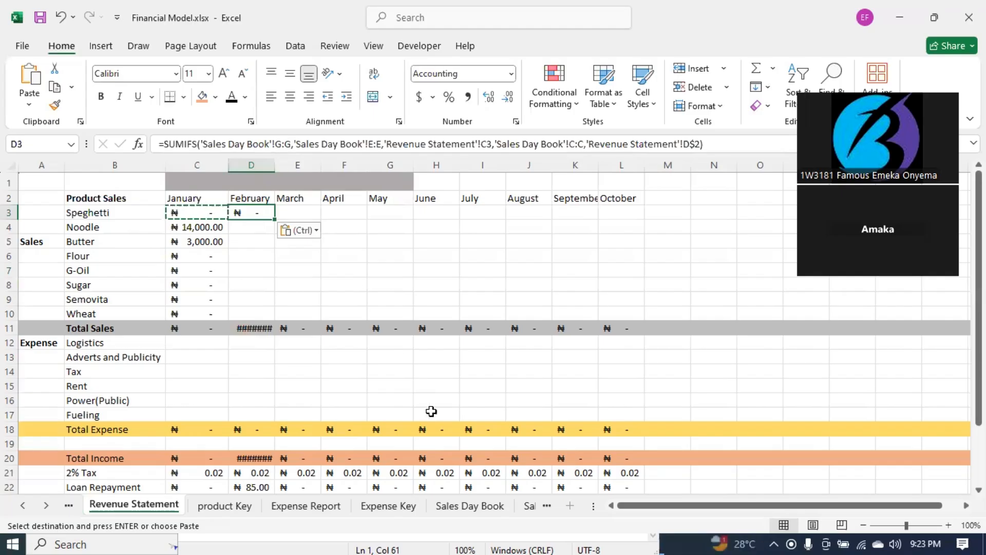
click(475, 507)
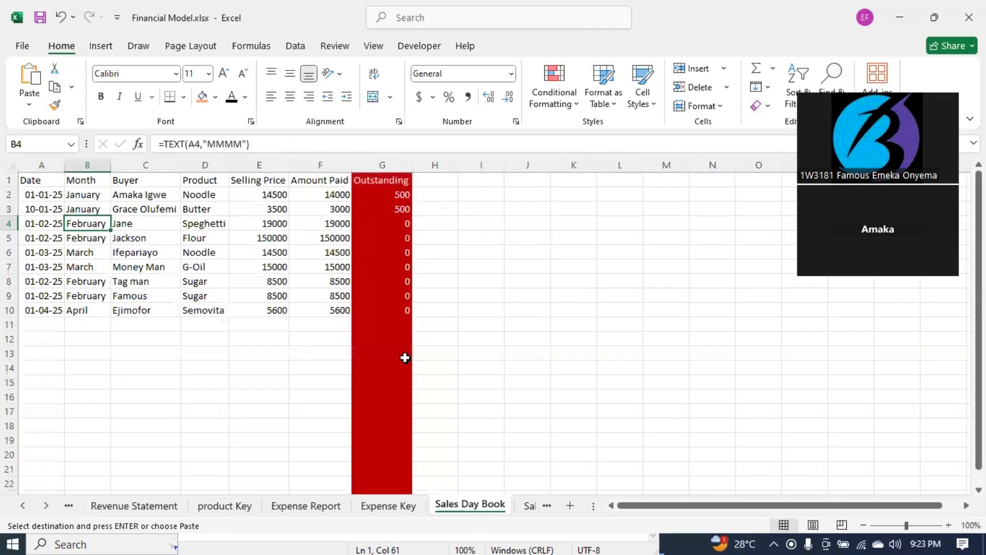
click(152, 507)
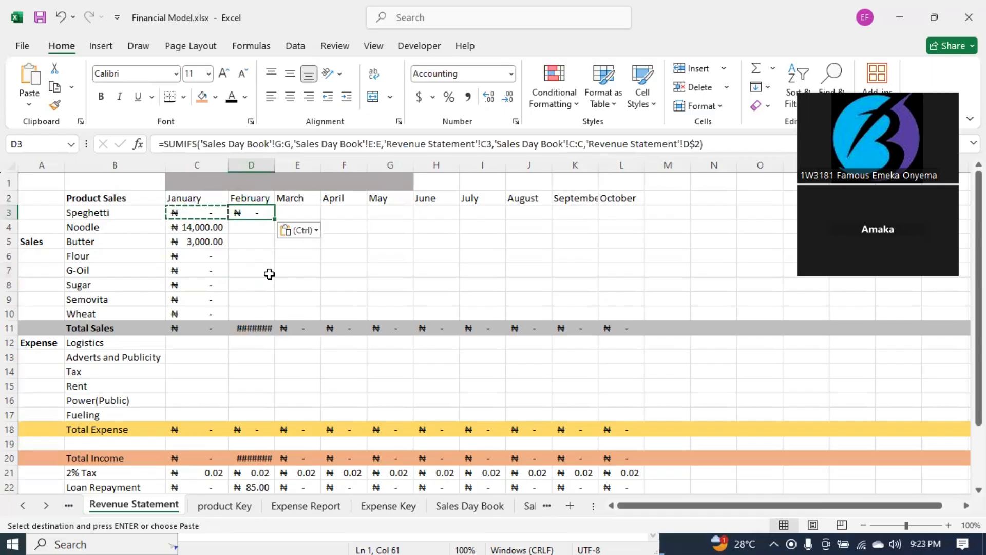
Step: Clear the copied formula from D3, and undo the recent changes back through the January column fill
key(Delete)
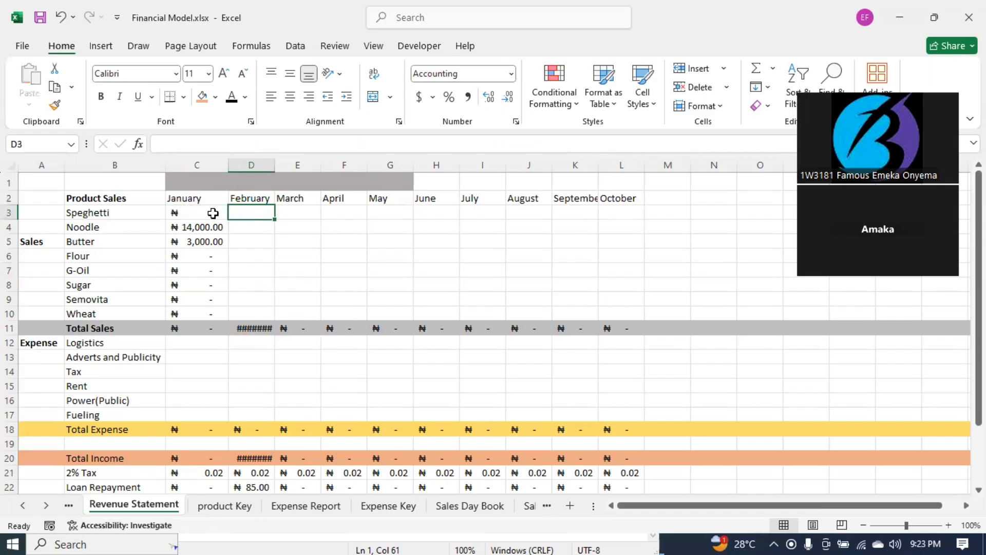
key(ctrl+z)
key(ctrl+z)
key(ctrl+z)
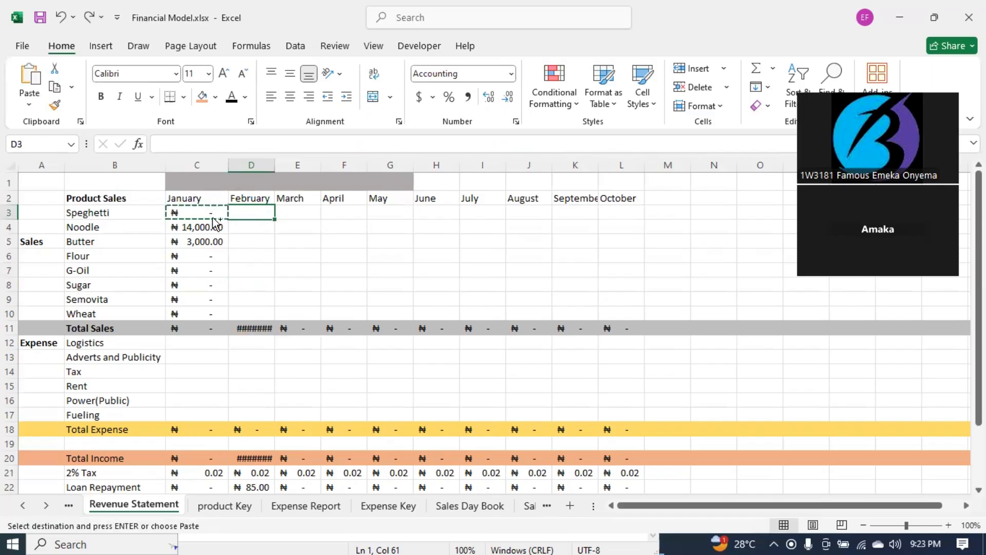
Step: Make the sum range in the C3 formula absolute as 'Sales Day Book'!$F:$F
click(278, 143)
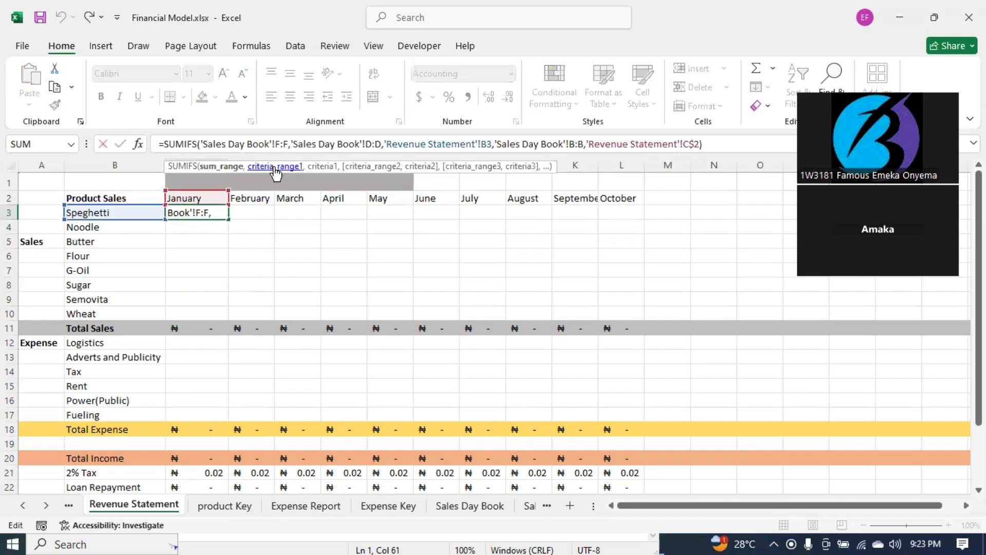
text($)
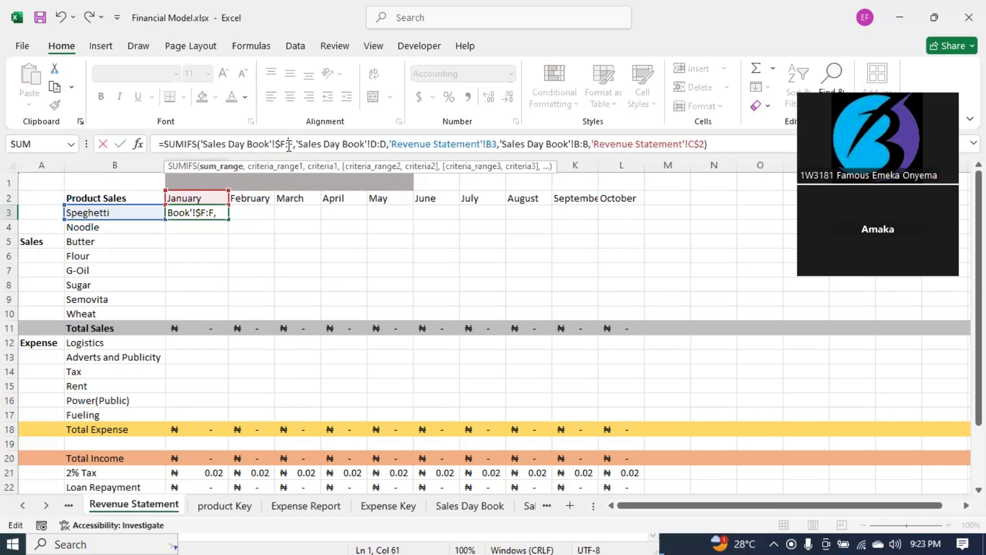
key(Return)
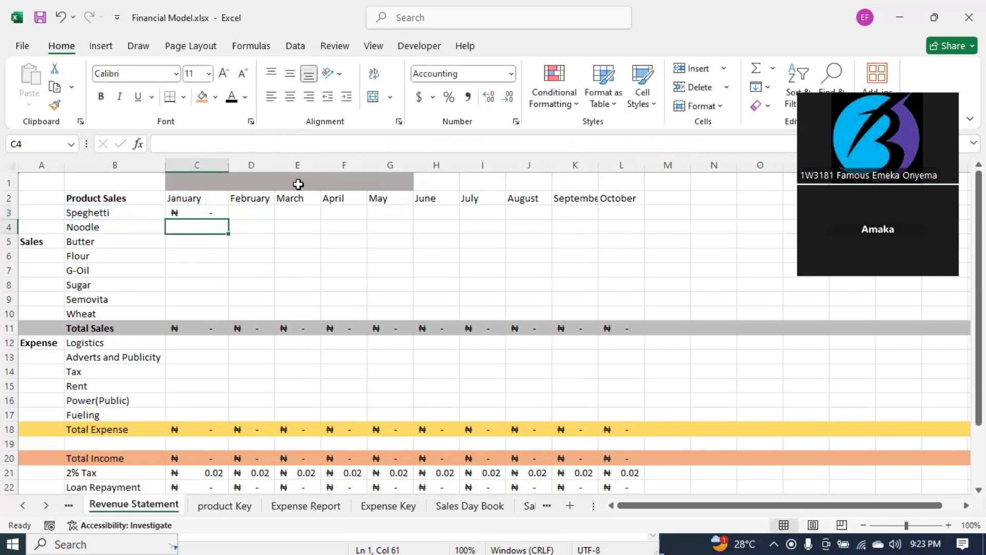
Step: Copy the C3 formula into D3 to check the locked sum range, and undo the paste
click(209, 210)
key(ctrl+c)
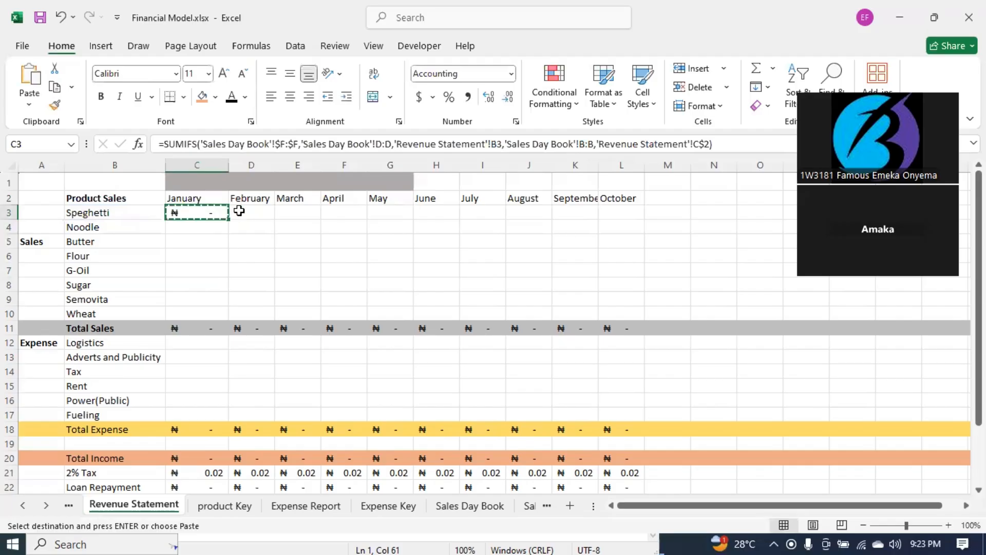
click(242, 211)
key(ctrl+v)
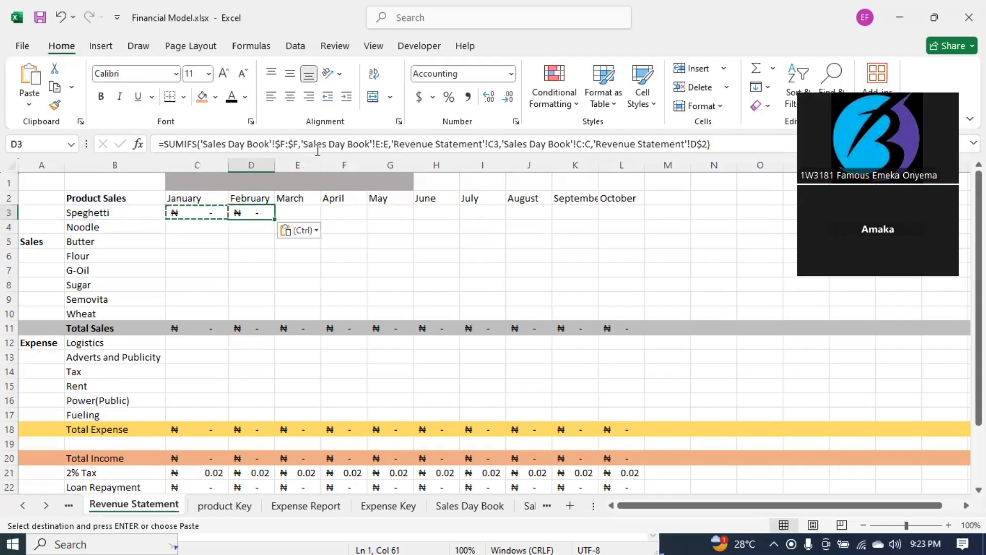
key(Escape)
key(ctrl+z)
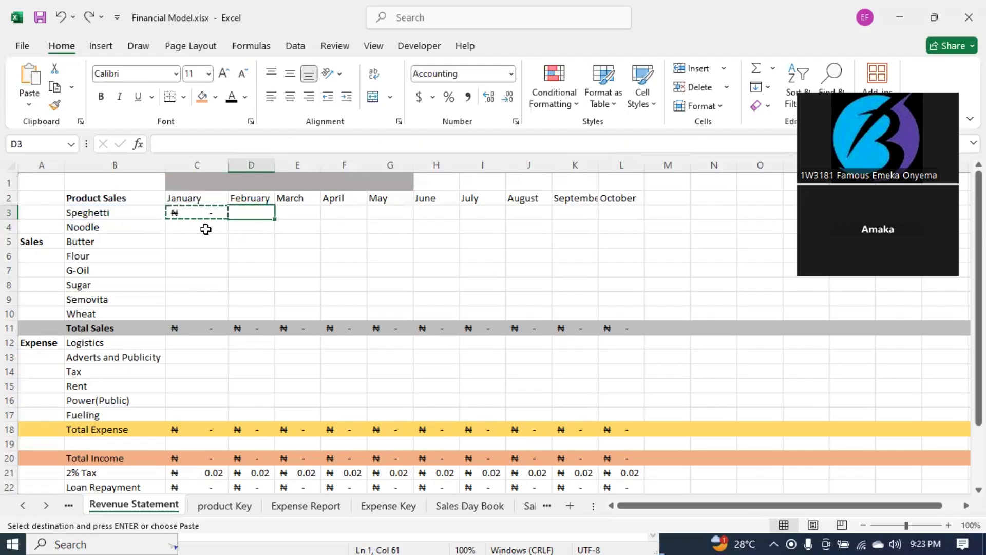